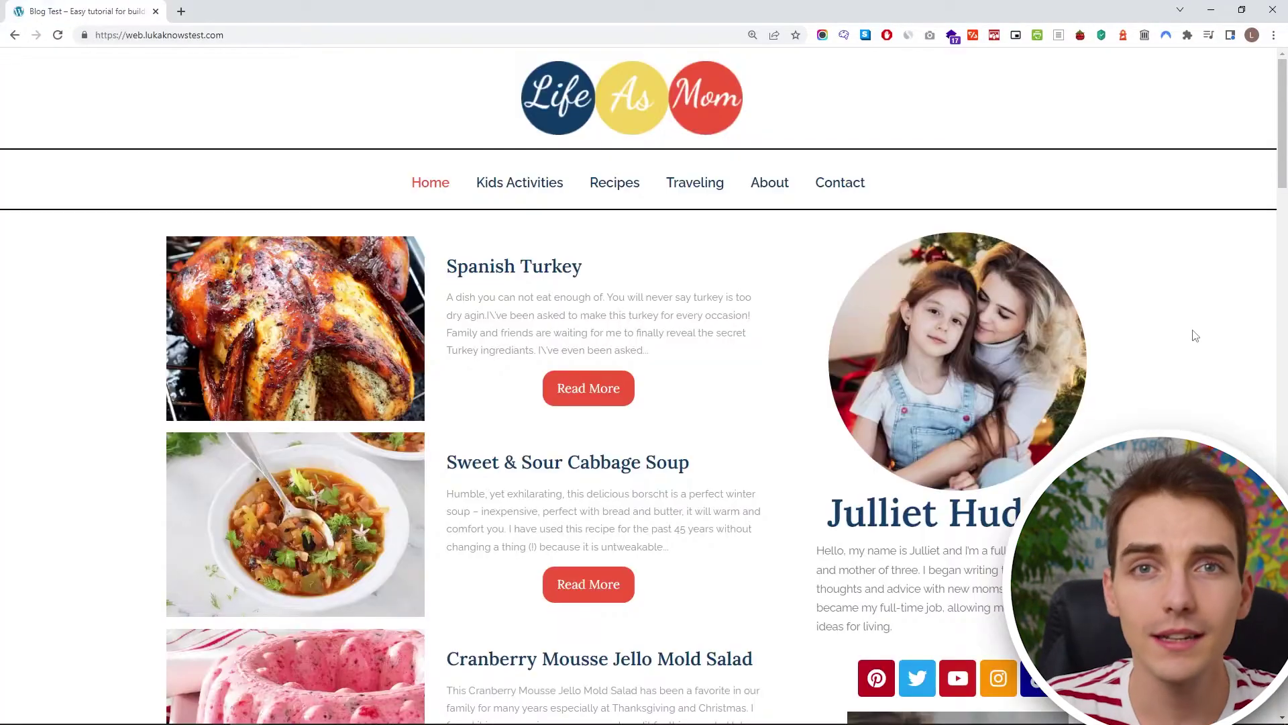
Look through the finished blog homepage, from the recent post list to the recipe ideas and sidebar sections.
scroll(1193, 333, "down", 5)
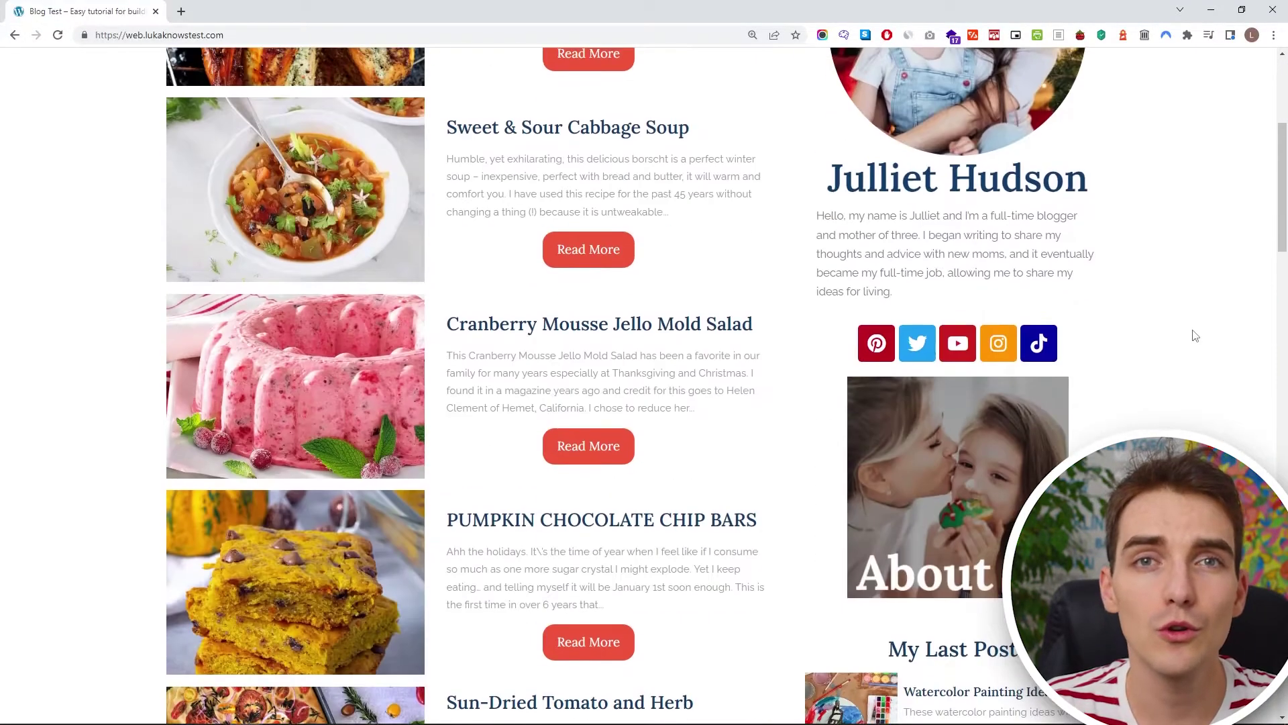
scroll(1195, 335, "down", 6)
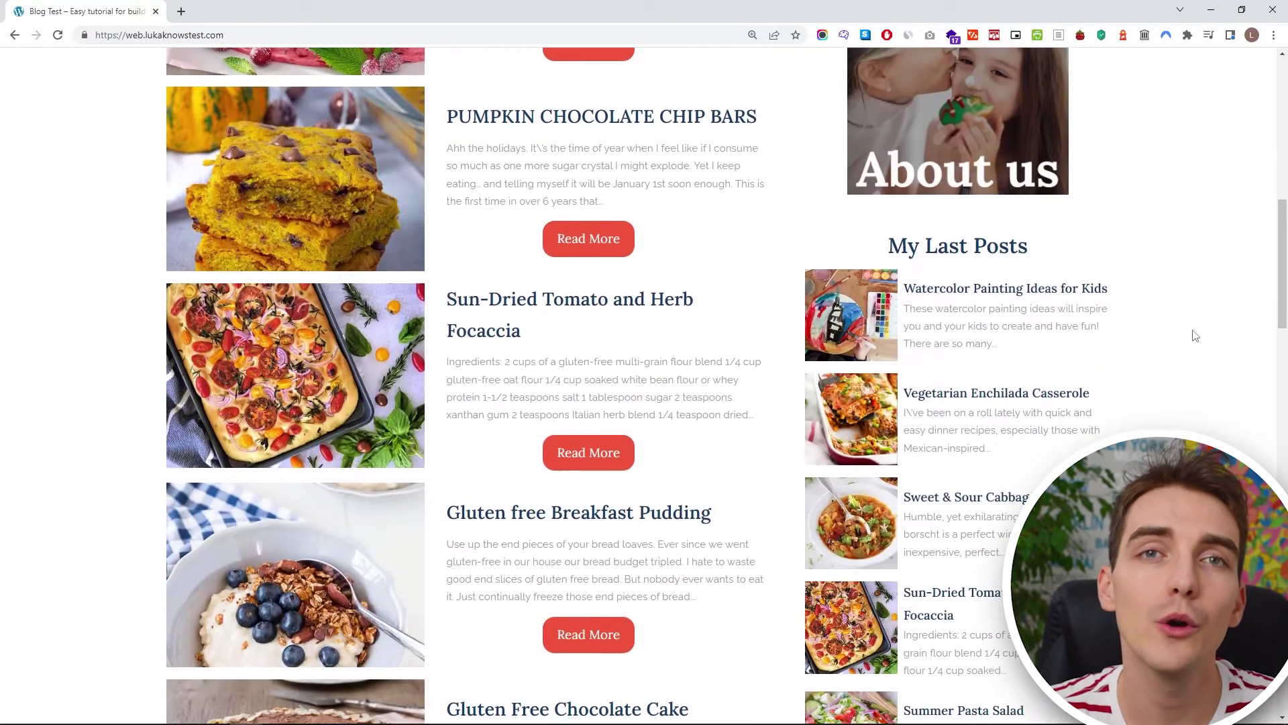
scroll(1195, 335, "down", 5)
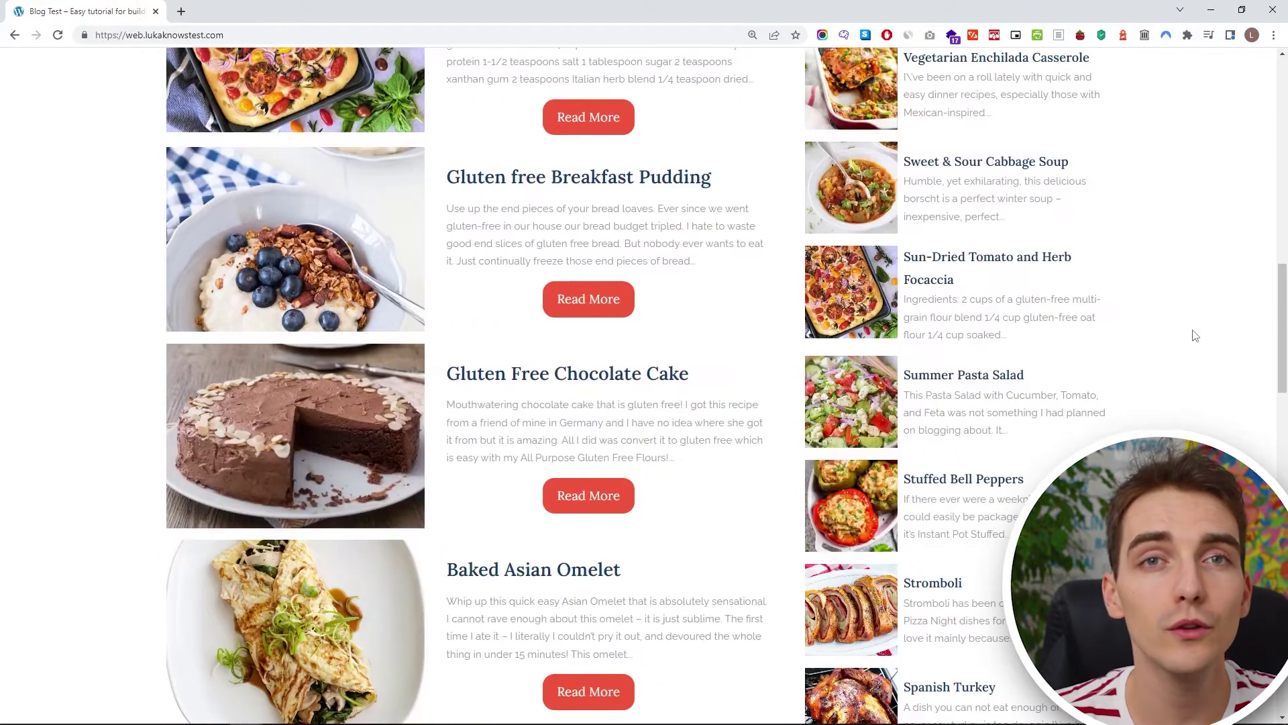
scroll(1195, 335, "down", 6)
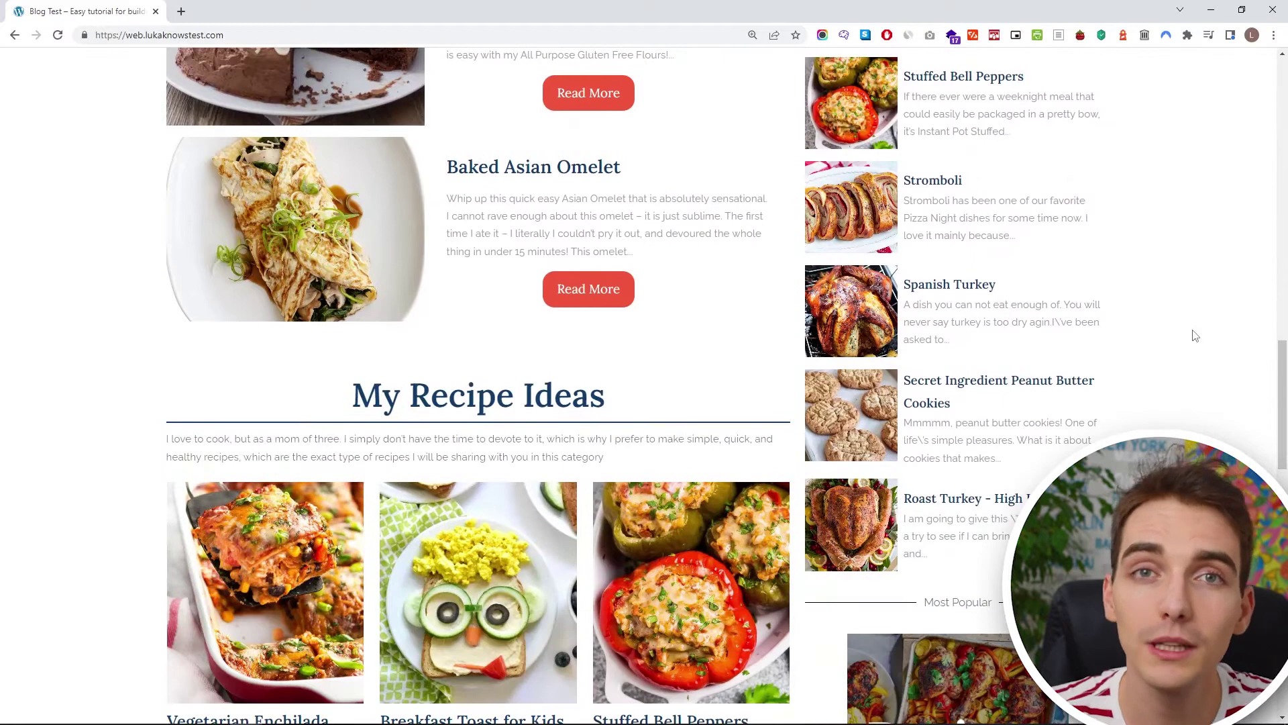
scroll(1195, 335, "down", 4)
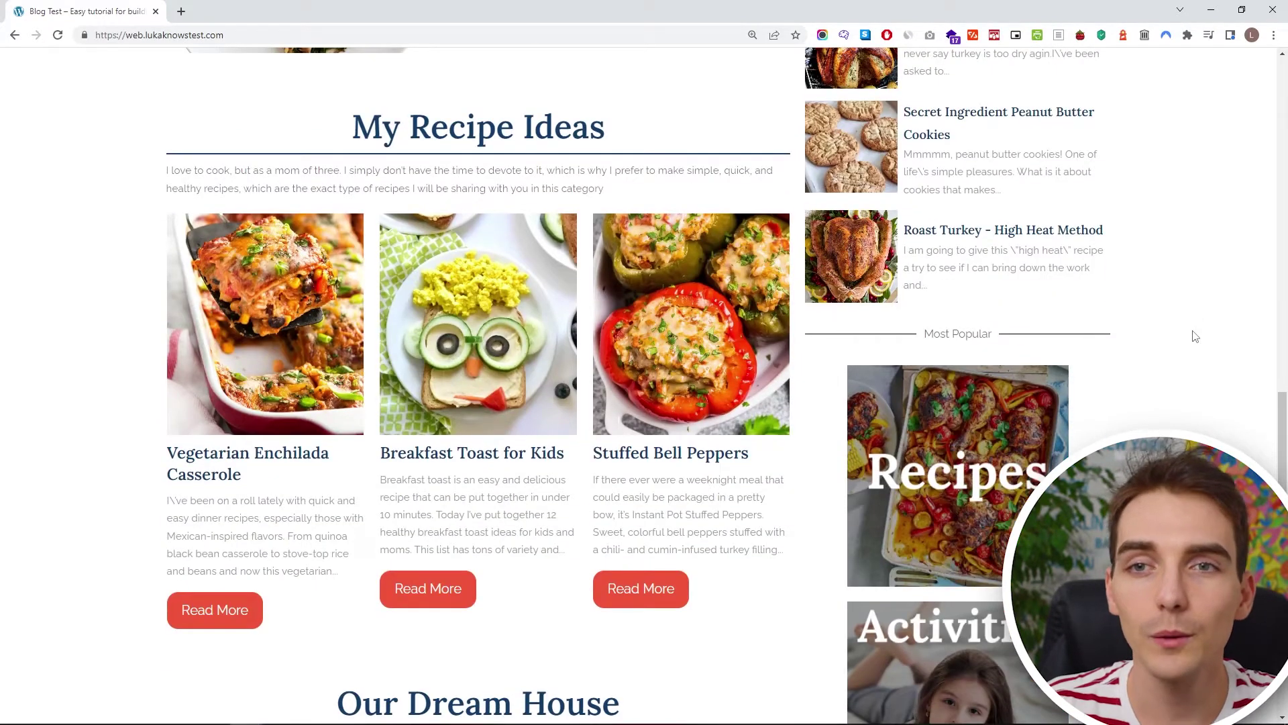
scroll(1195, 335, "down", 7)
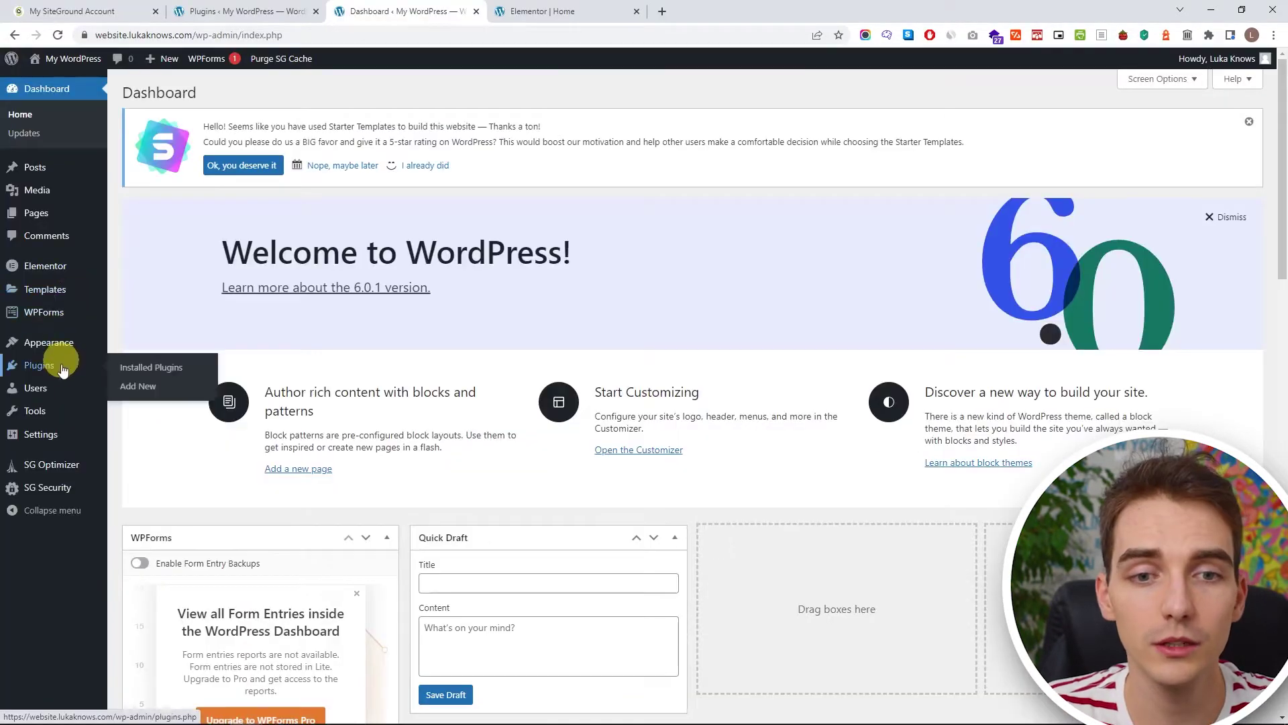
Search the WordPress plugin directory for "unlimited elements".
left_click(62, 368)
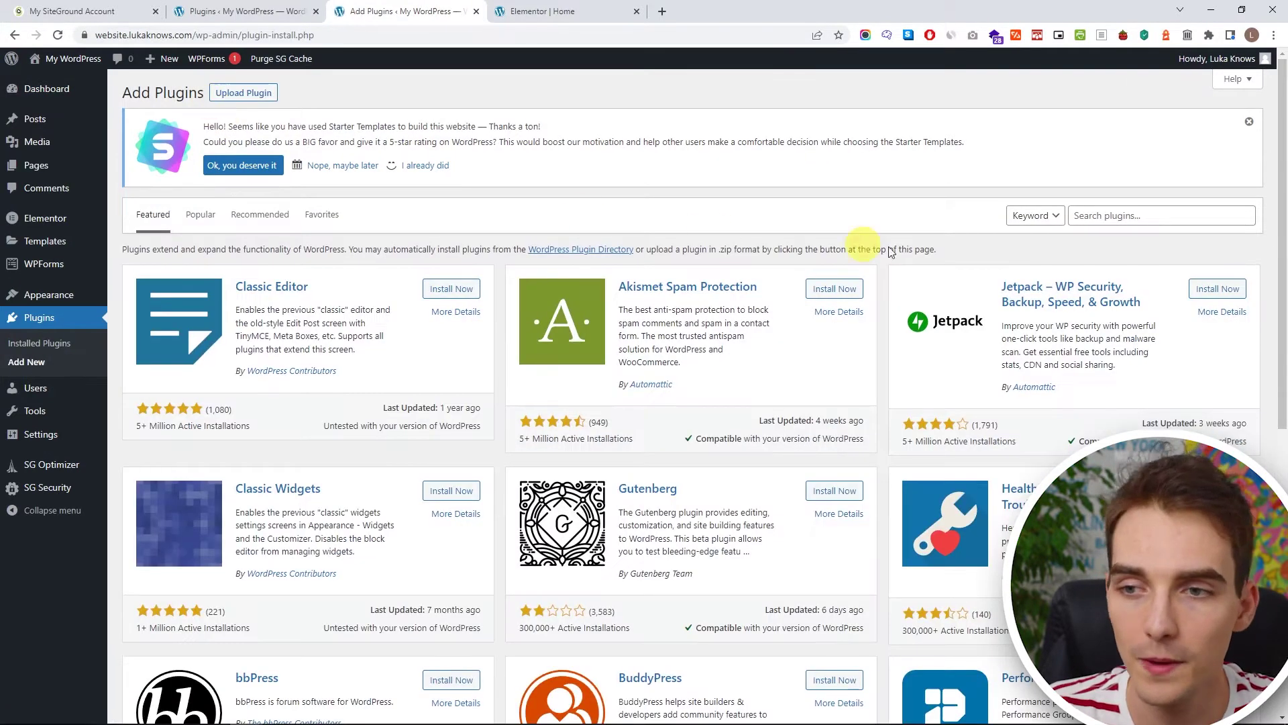
left_click(1098, 216)
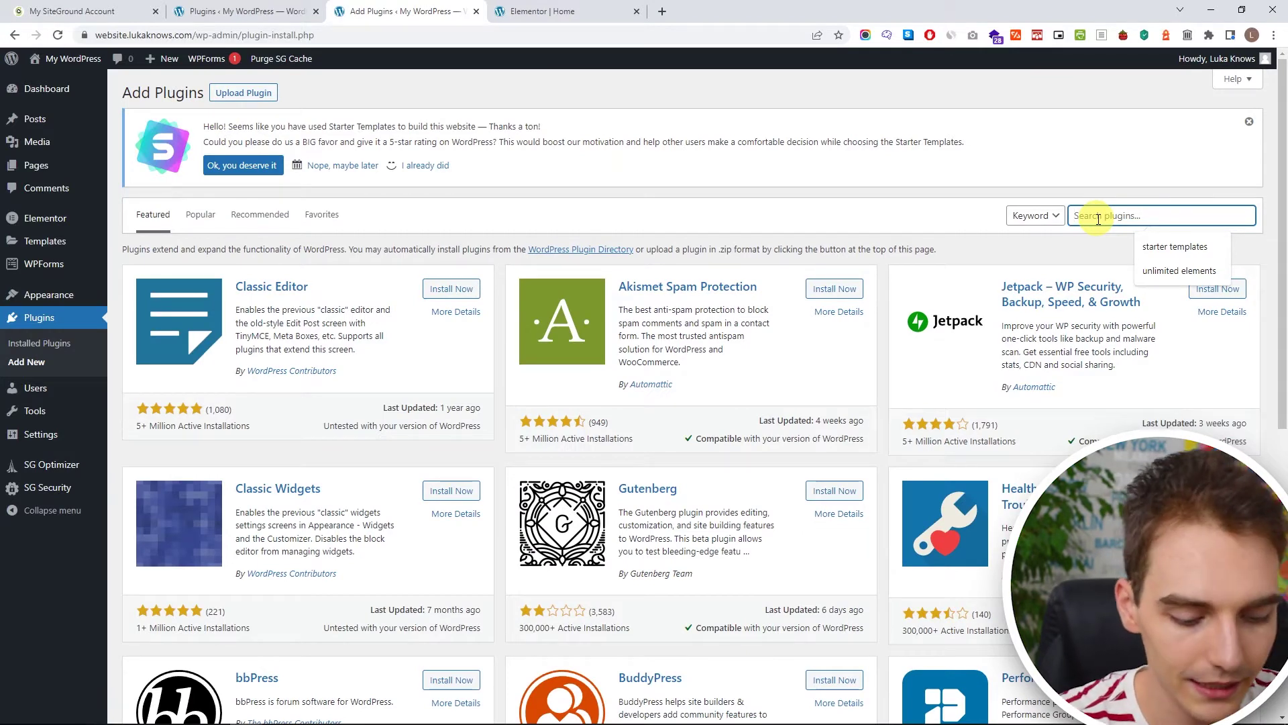
type("u")
key("Down")
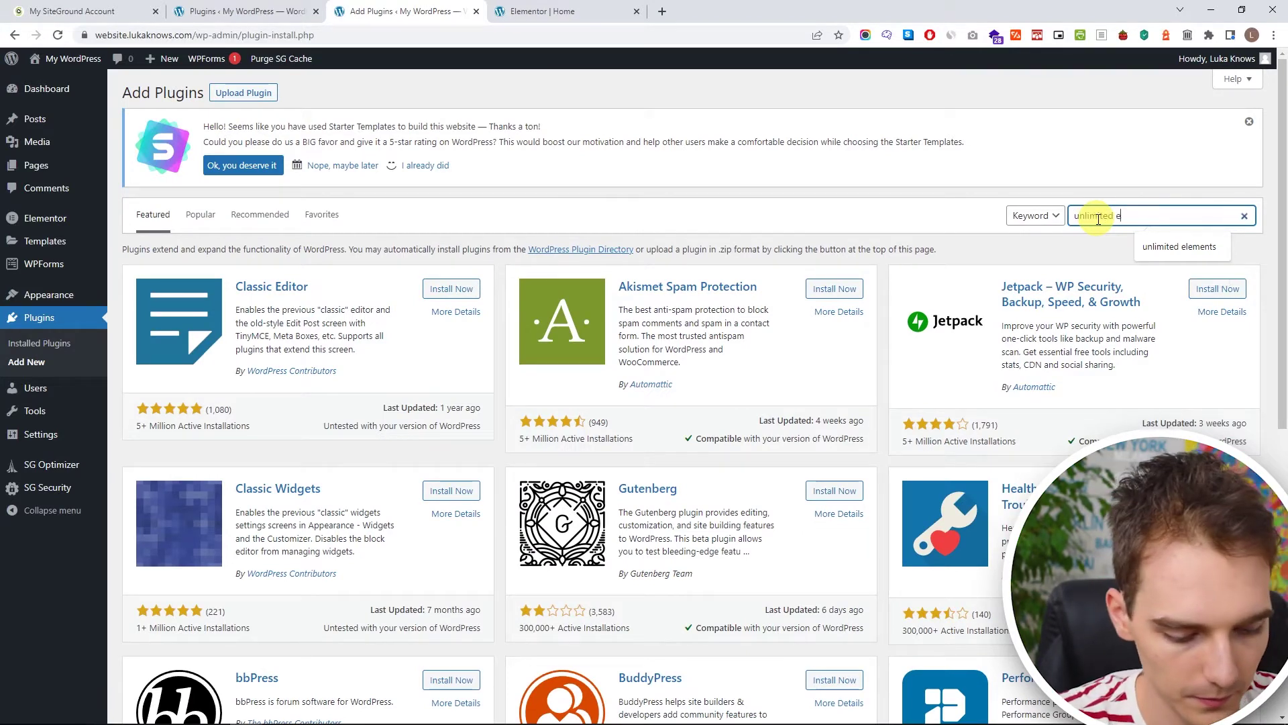
key("Return")
Examine the details of Unlimited Elements For Elementor and its 1-star and 5-star reviews, and return to the plugin details.
left_click(303, 312)
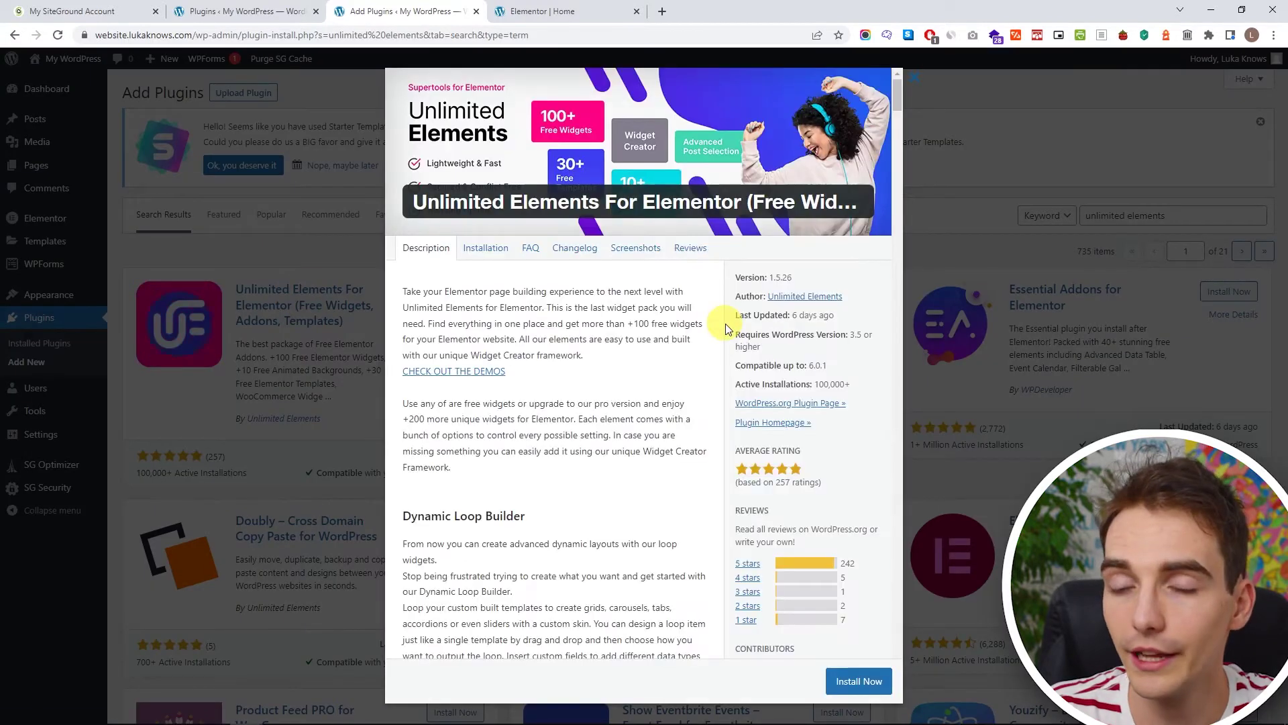
left_click(747, 617)
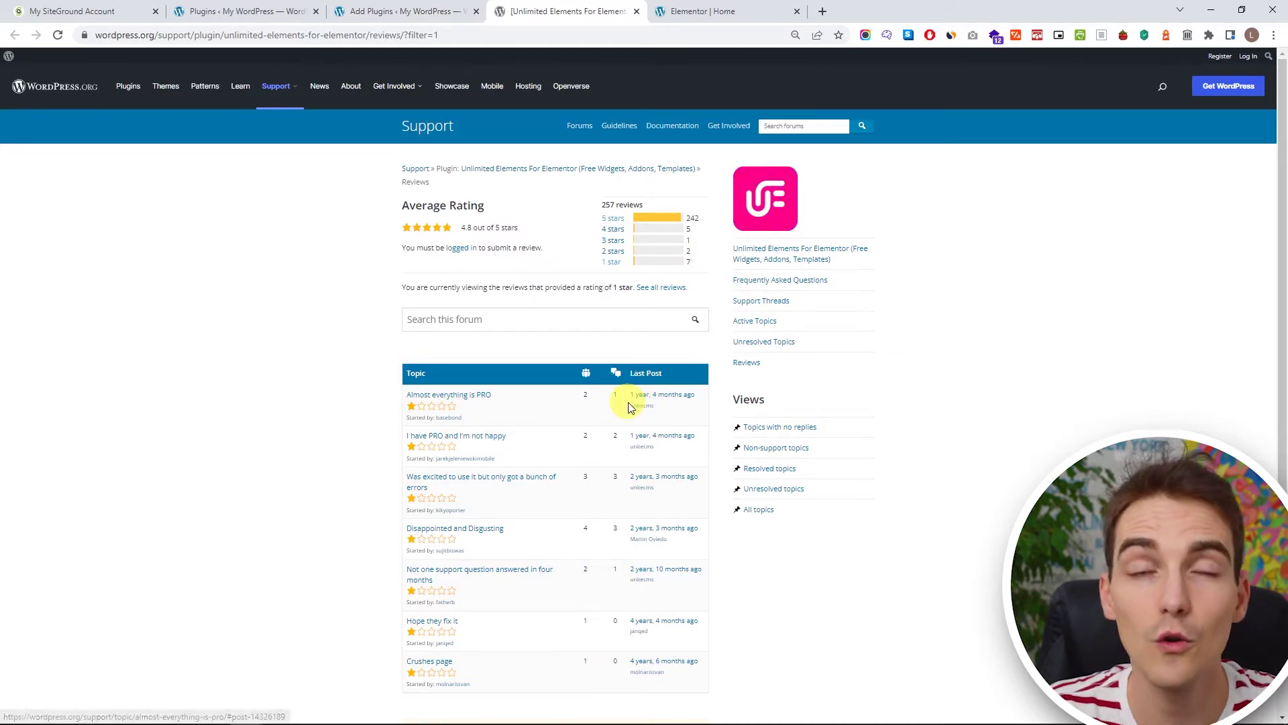
left_click(622, 222)
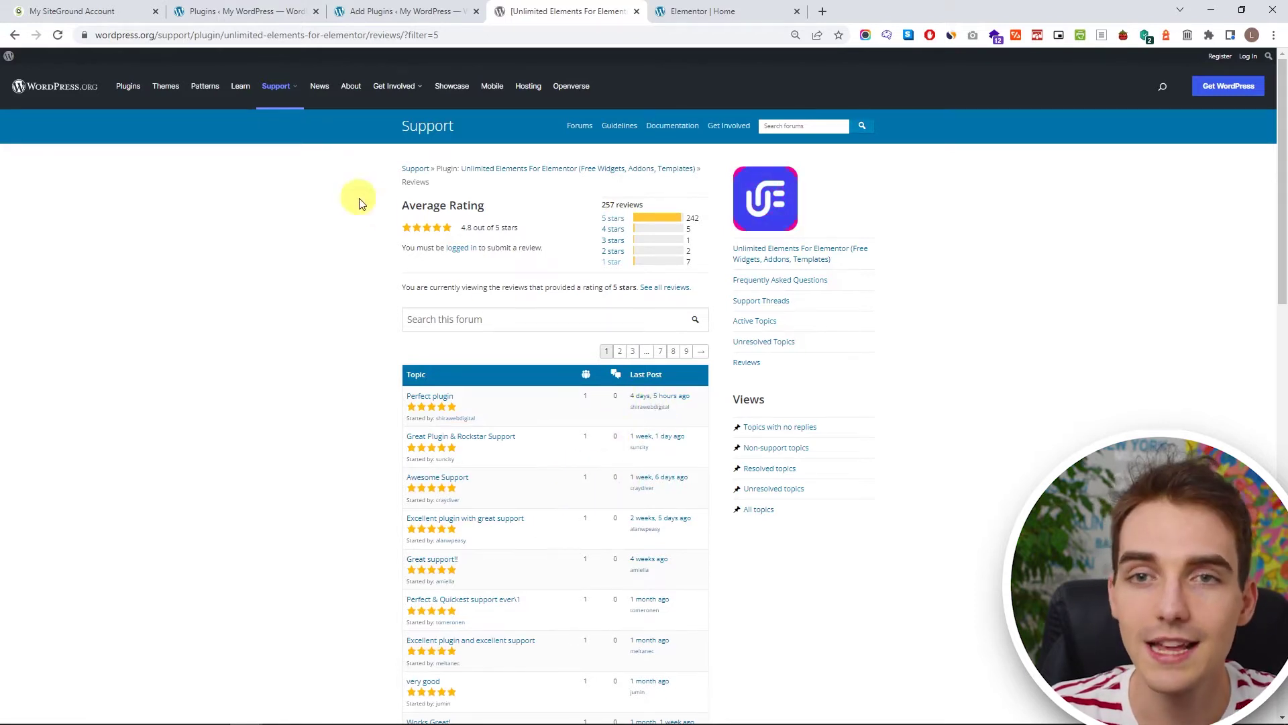
left_click(443, 8)
middle_click(537, 11)
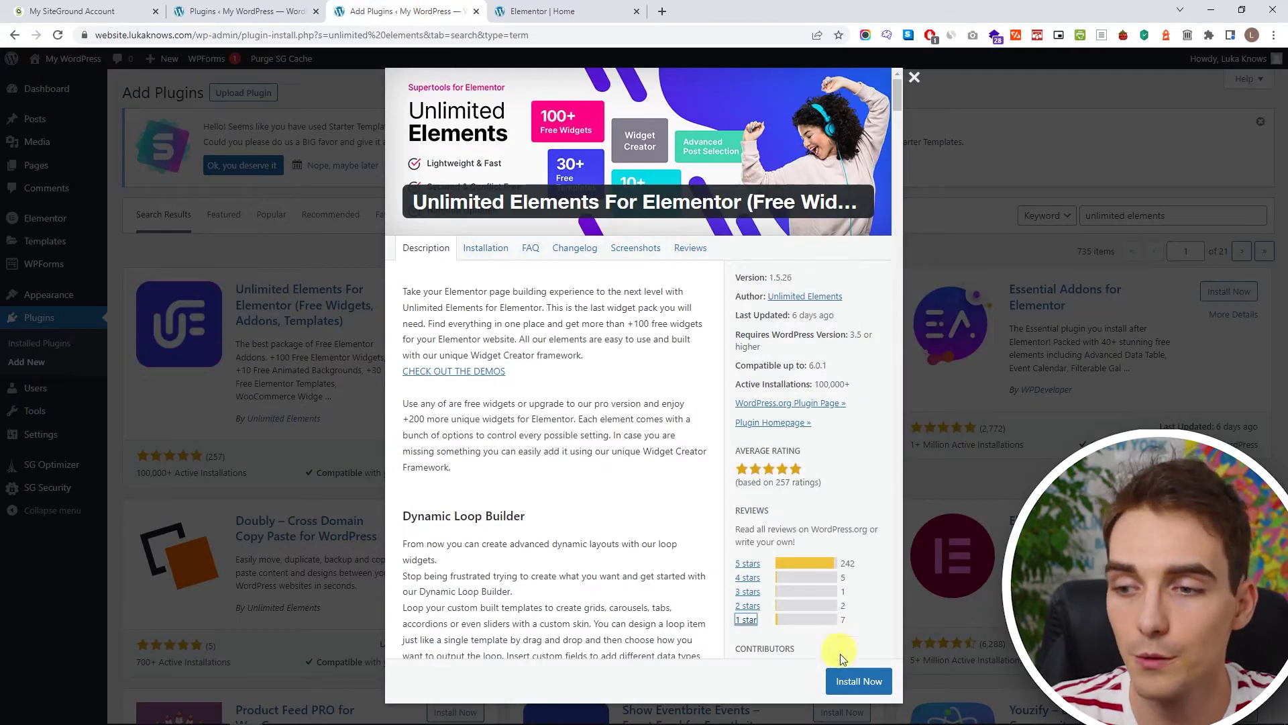
Install and activate the Unlimited Elements For Elementor plugin, skipping the update notification and diagnostic tracking opt-in.
left_click(844, 682)
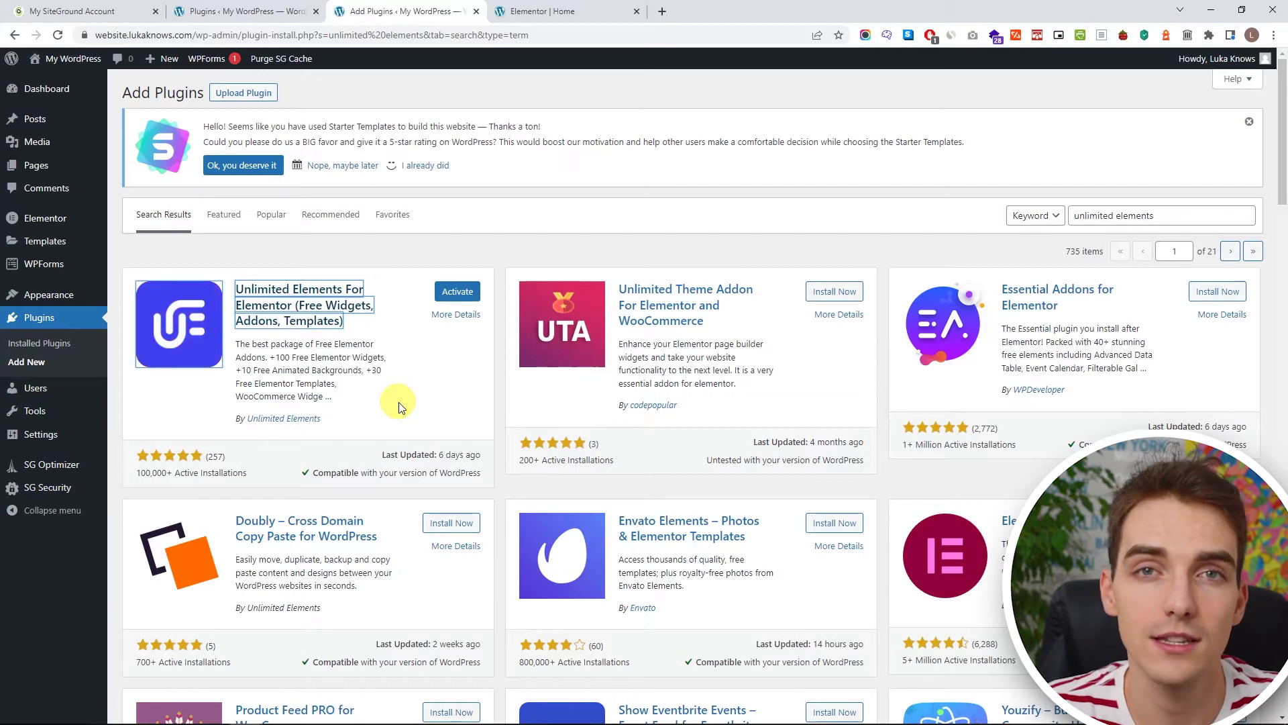
left_click(457, 291)
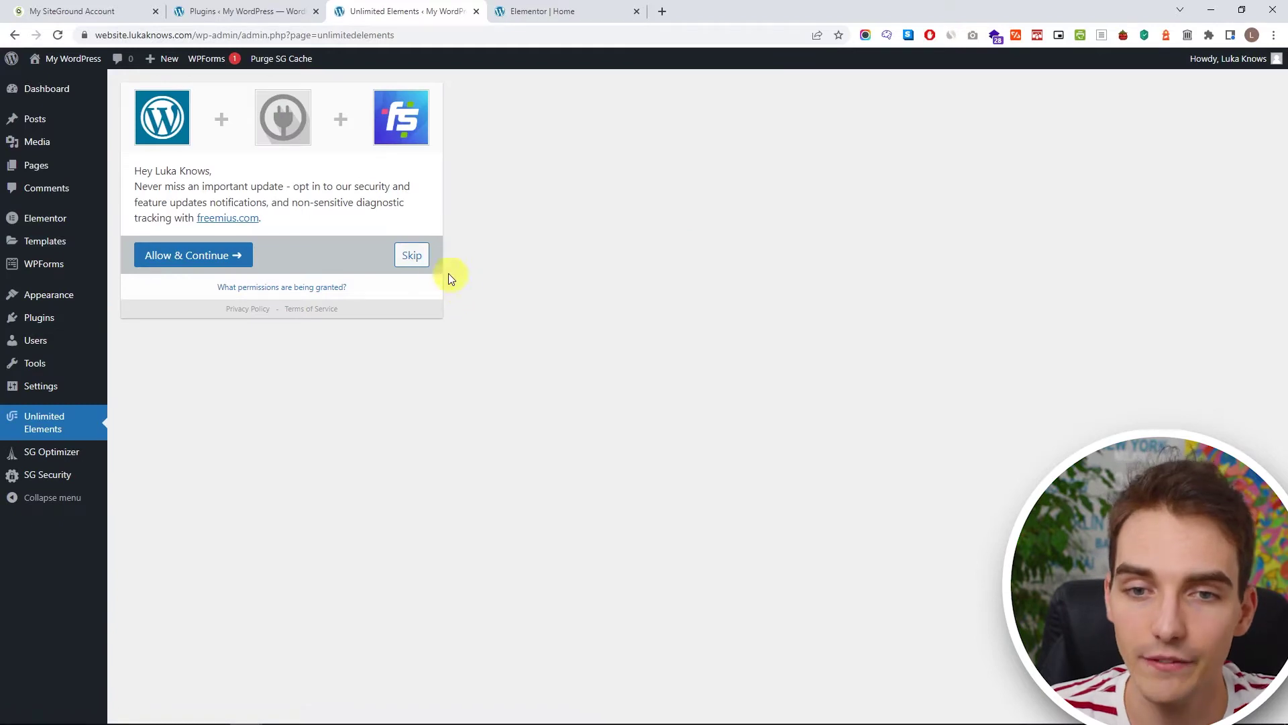
left_click(417, 257)
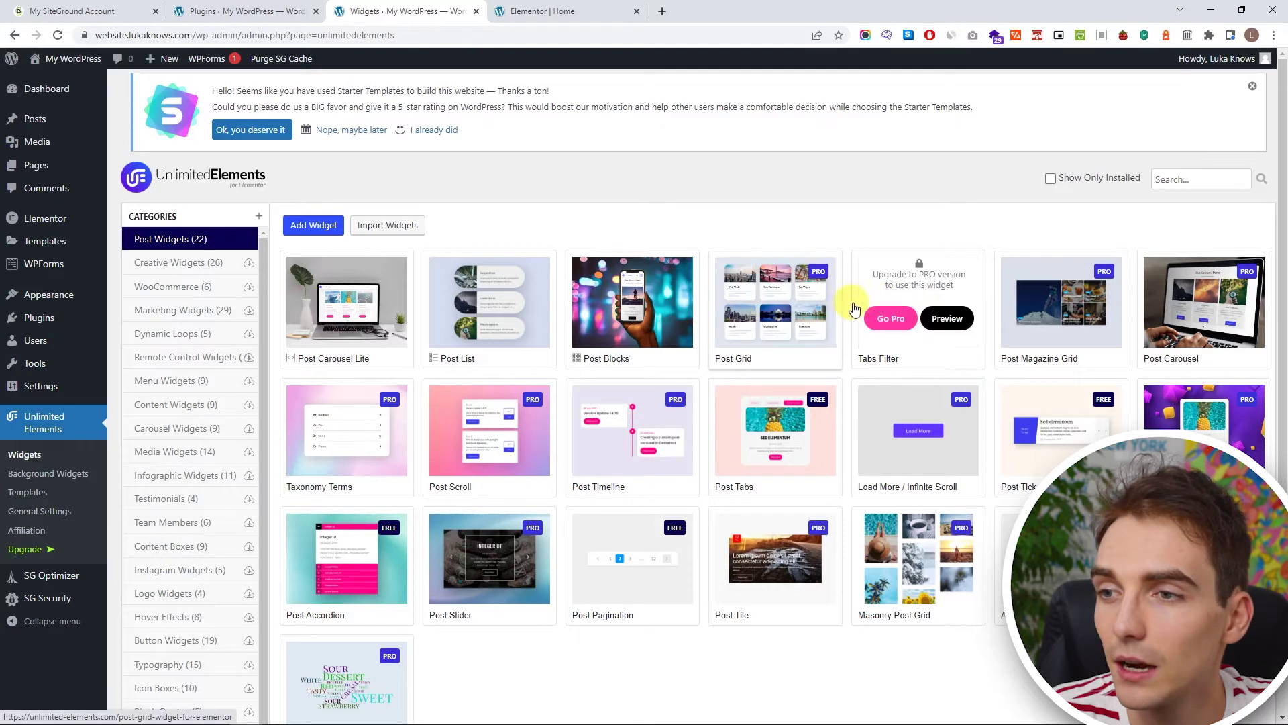
Check the options of the Post Carousel Lite widget and install the free Post Tabs widget.
mouse_move(1213, 328)
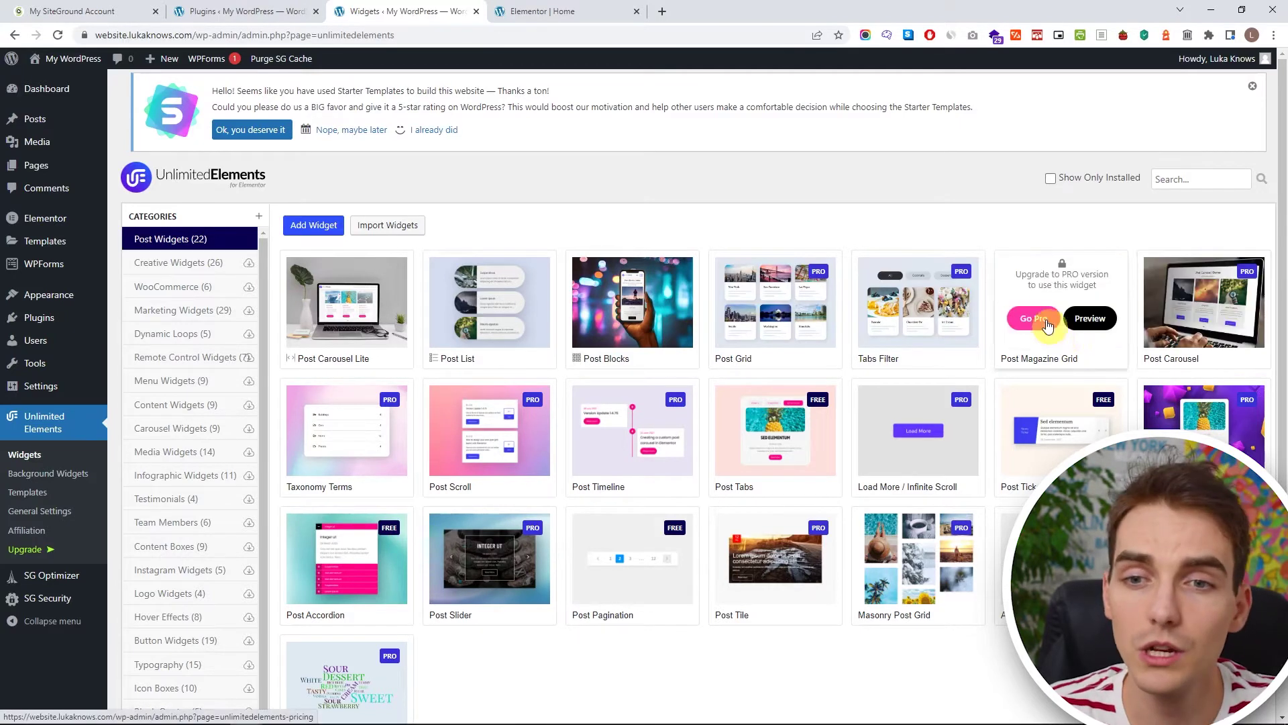
mouse_move(328, 298)
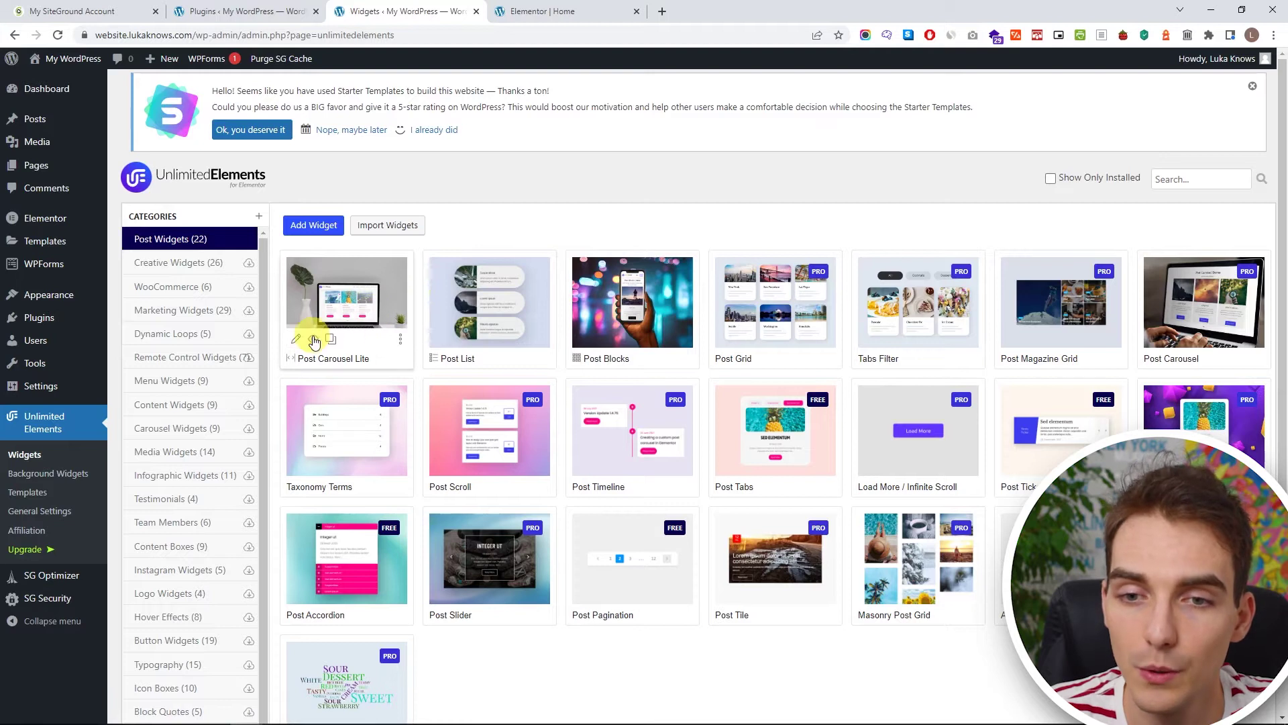
left_click(401, 344)
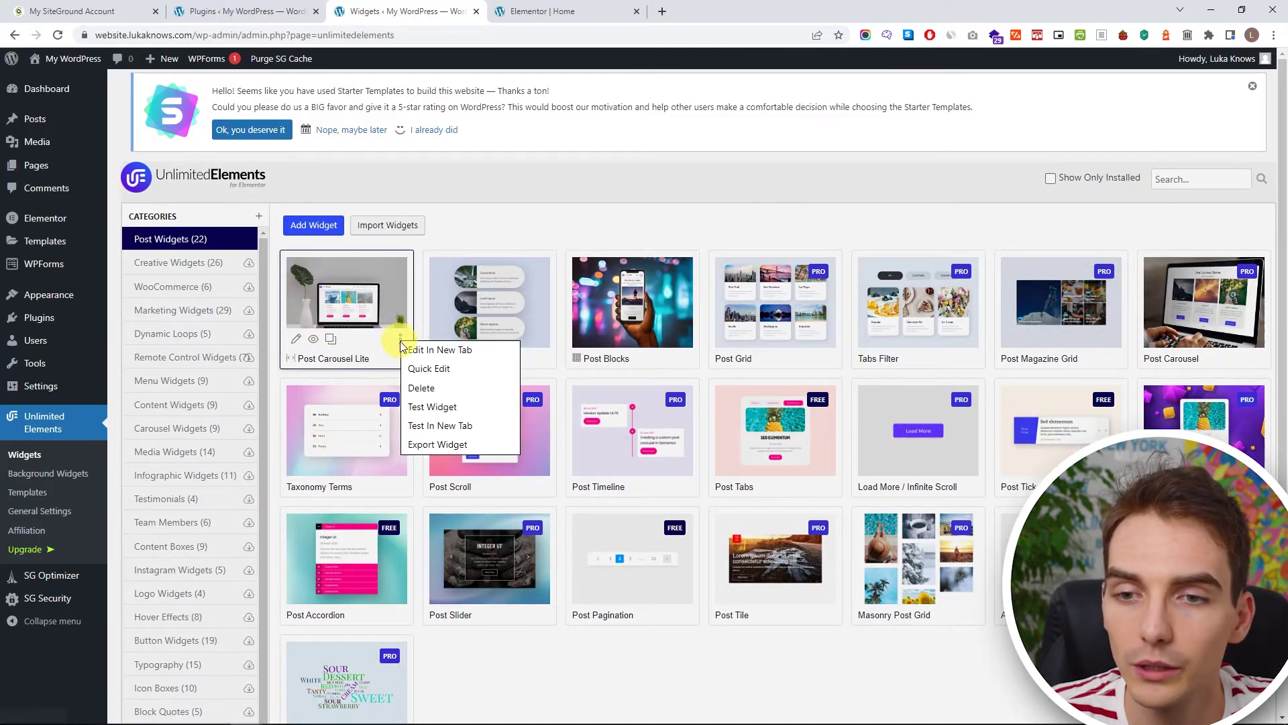
left_click(493, 254)
mouse_move(751, 392)
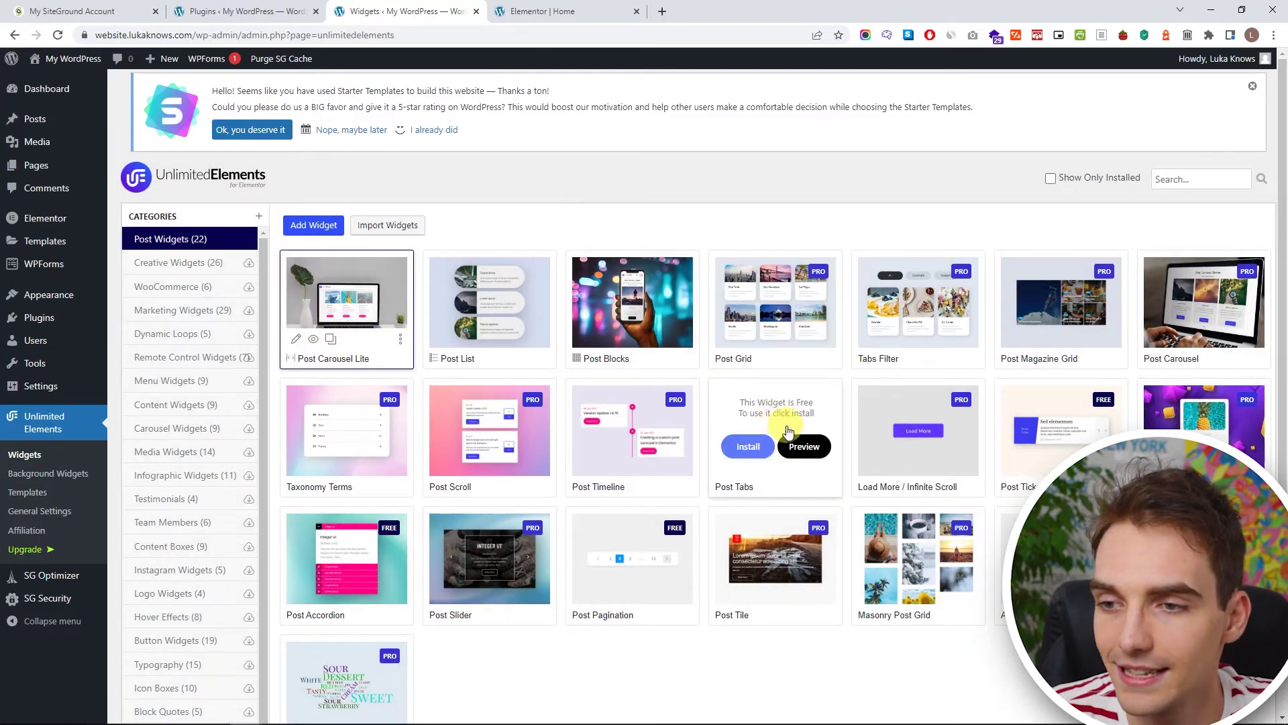
left_click(750, 448)
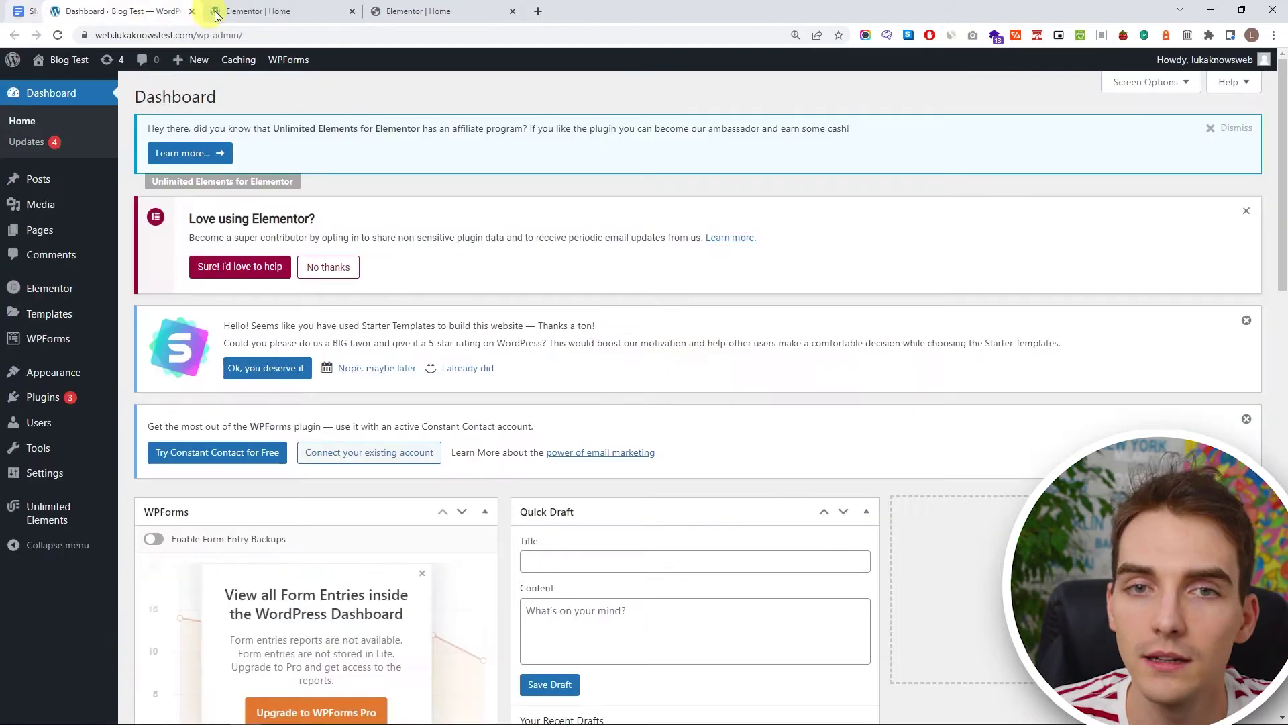
Switch to the blog homepage in the Elementor editor and search its widgets for "post".
left_click(279, 11)
scroll(584, 307, "up", 3)
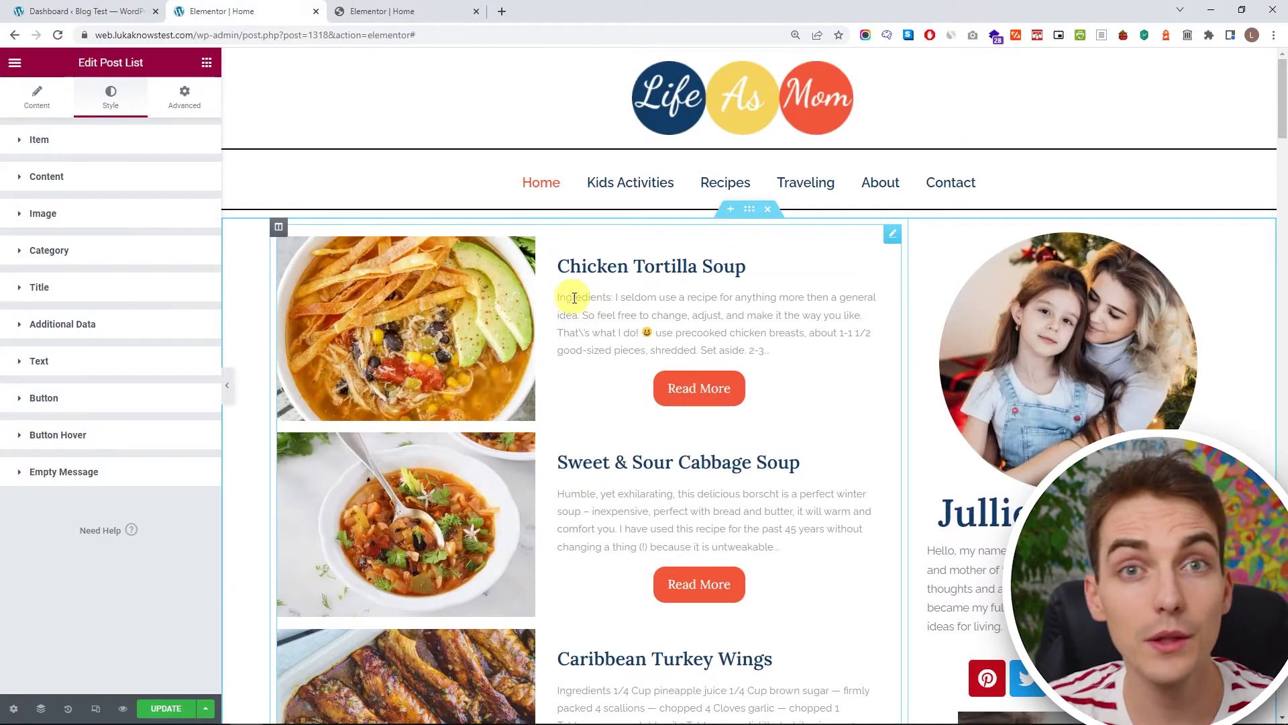
scroll(726, 293, "down", 3)
left_click(207, 63)
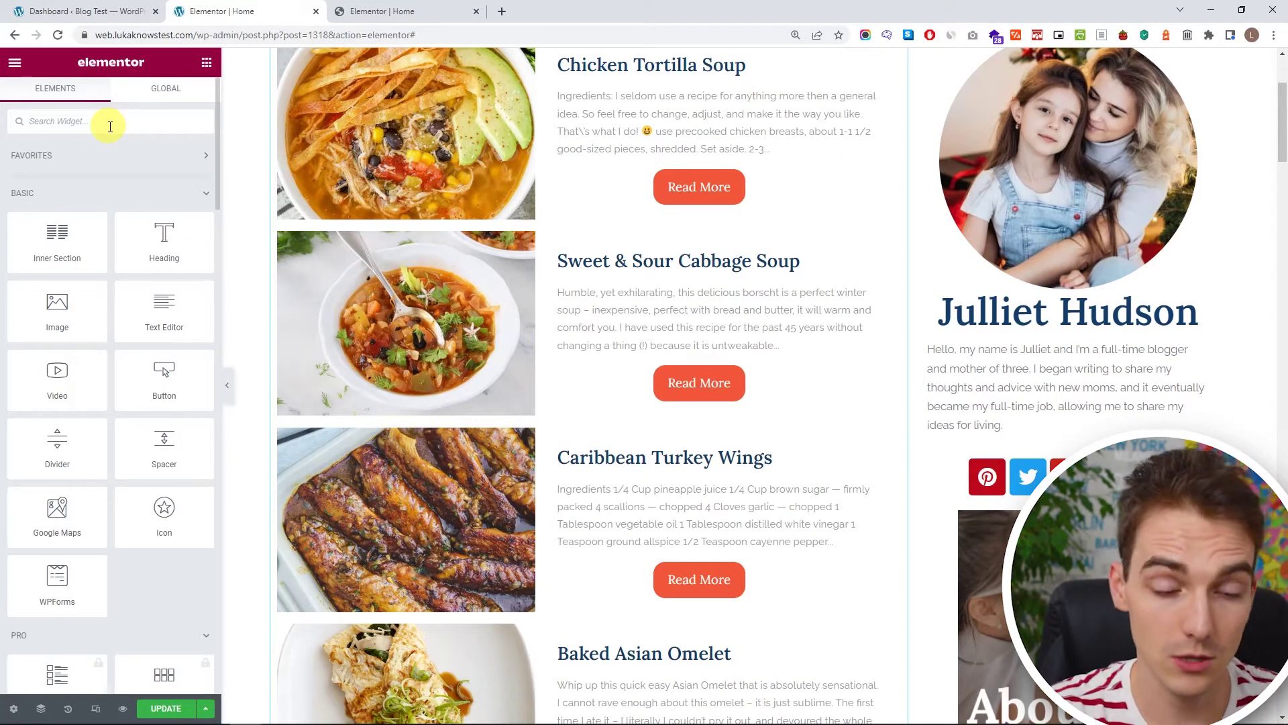
type("post")
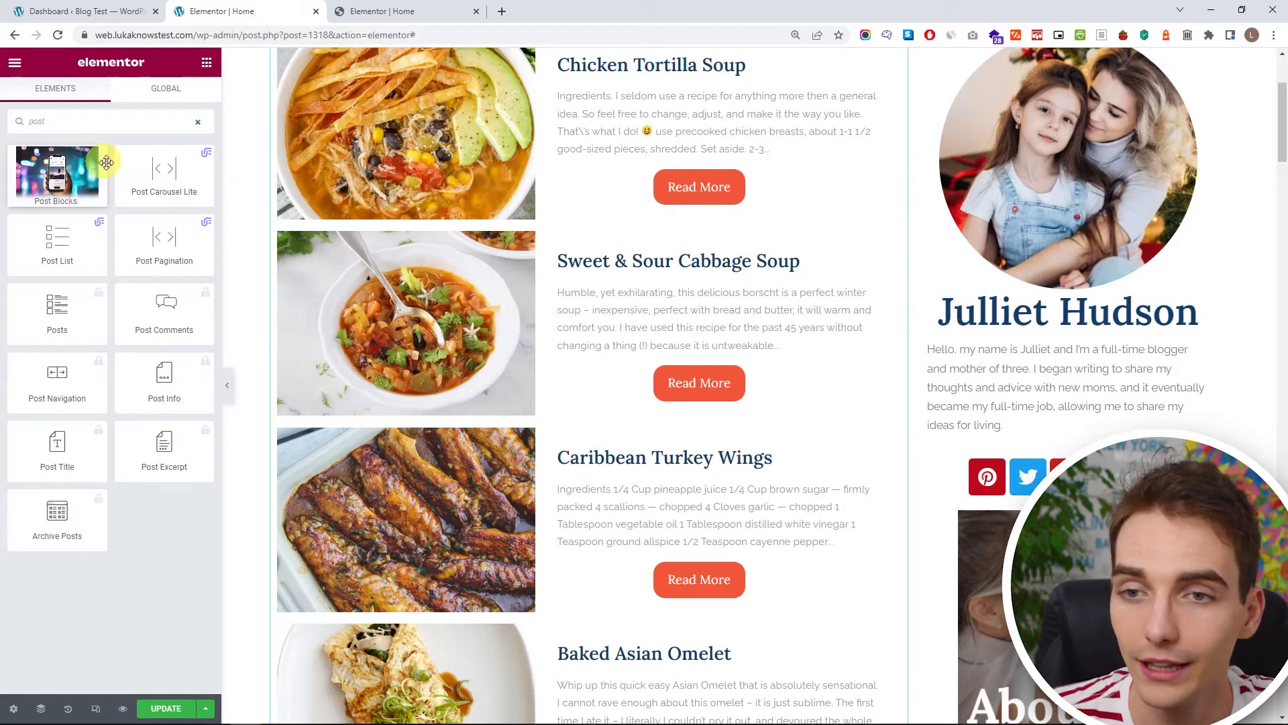
Add a Post List widget directly below the existing list of posts, under the Remodeling Front Portch entry.
scroll(540, 363, "down", 1)
scroll(541, 362, "up", 4)
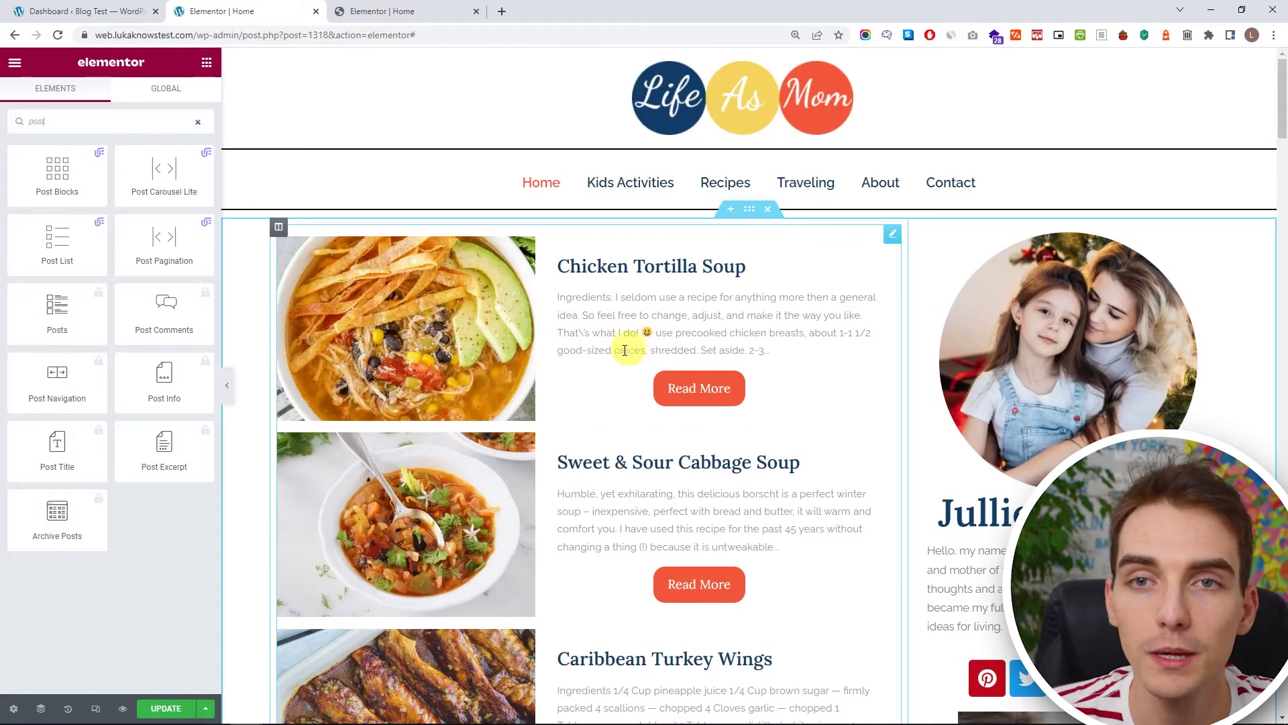
scroll(475, 365, "down", 5)
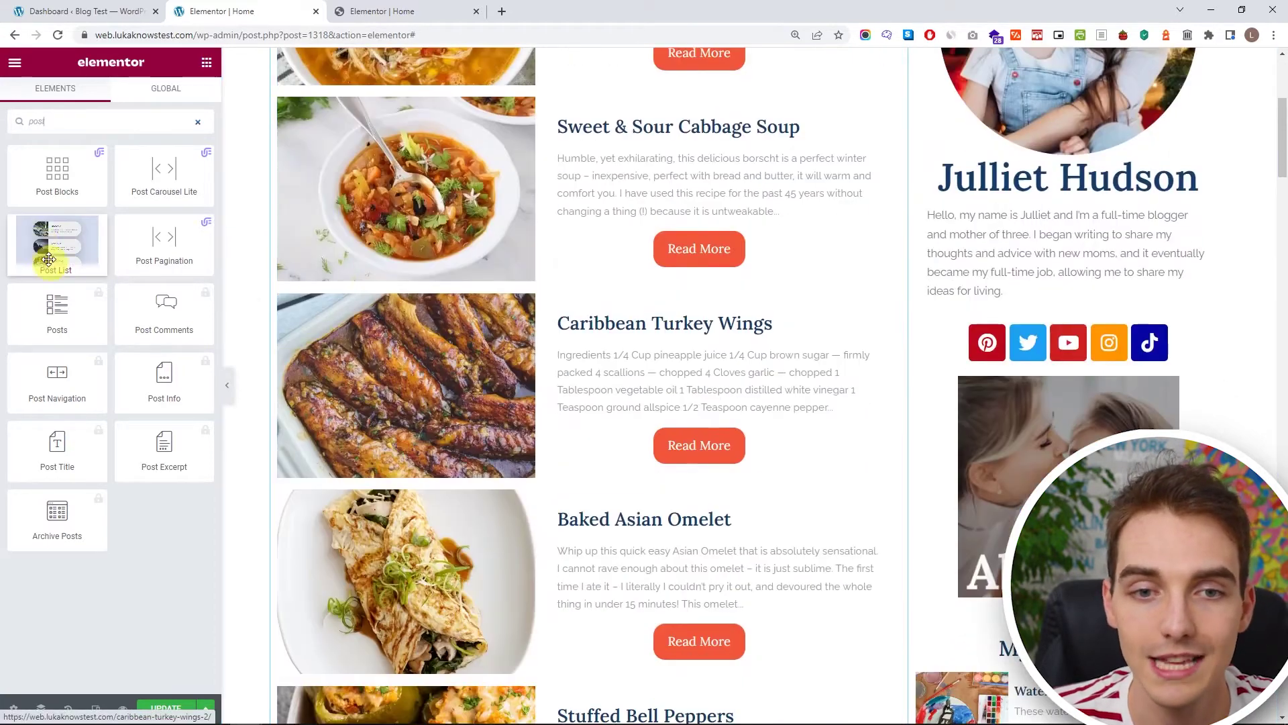
scroll(443, 300, "down", 8)
scroll(443, 300, "down", 8)
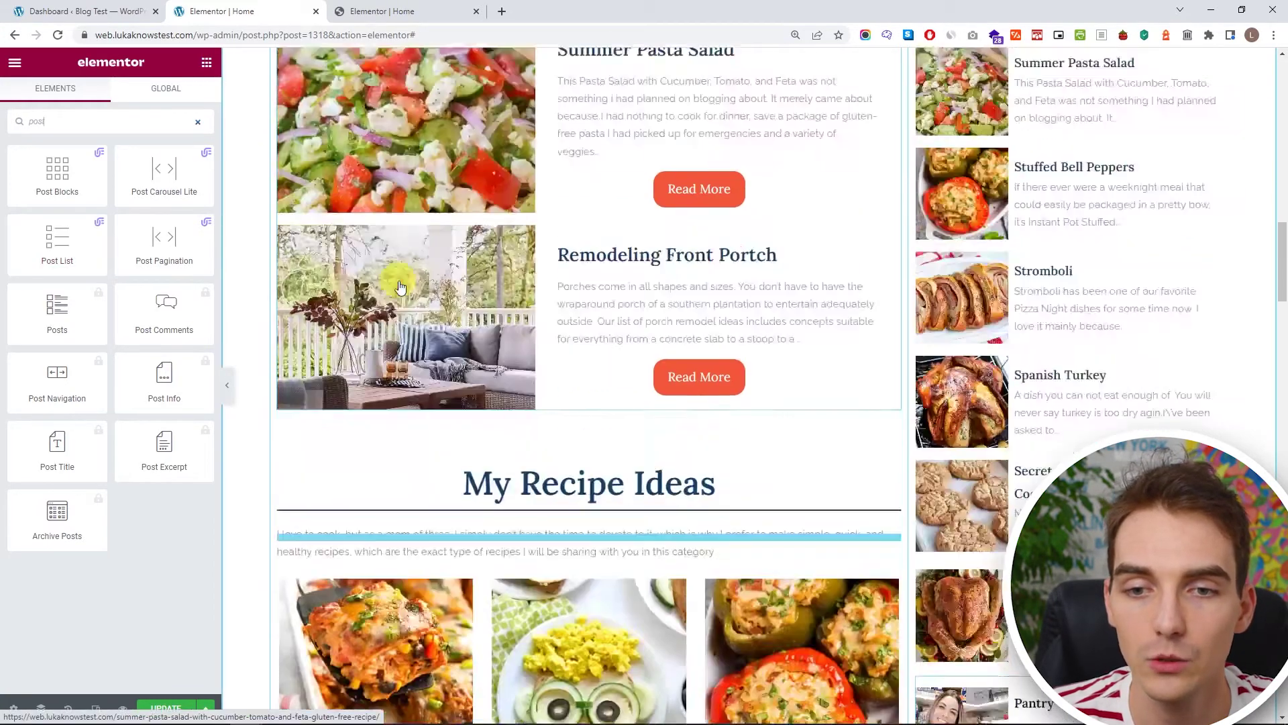
left_click_drag(86, 223, 486, 340)
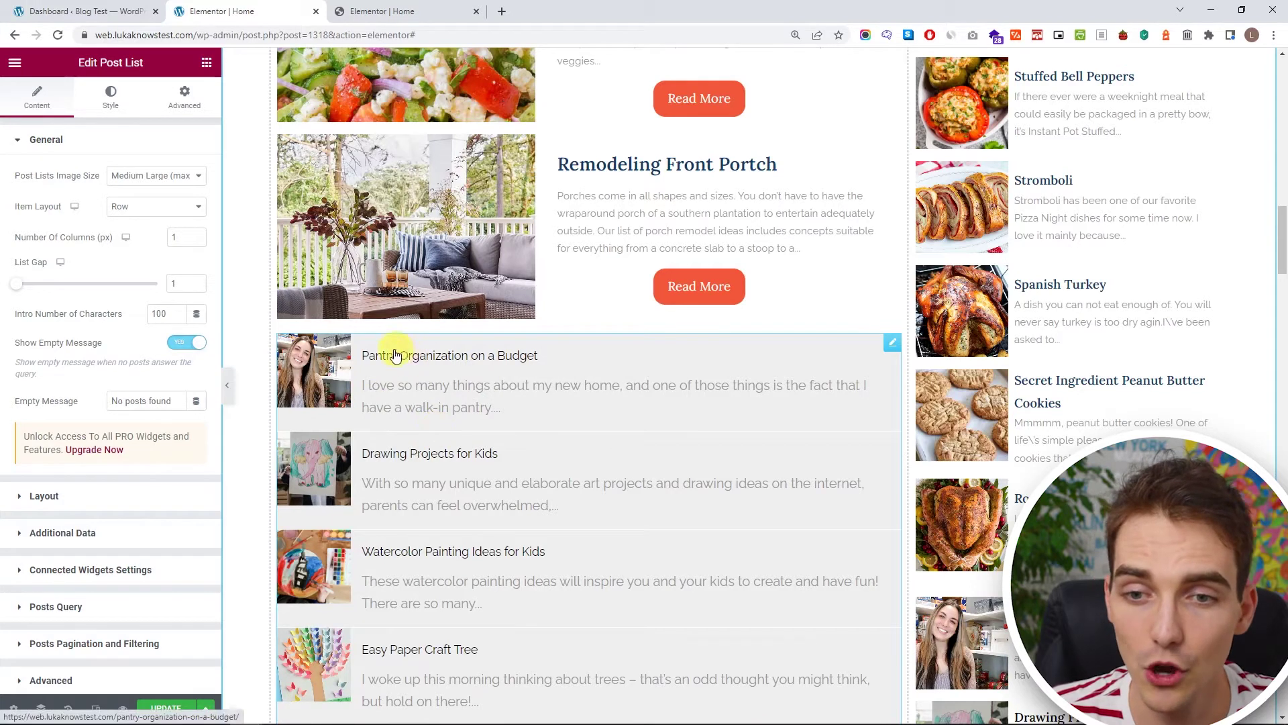
Set the new Post List's intro number of characters to 250.
scroll(406, 406, "up", 4)
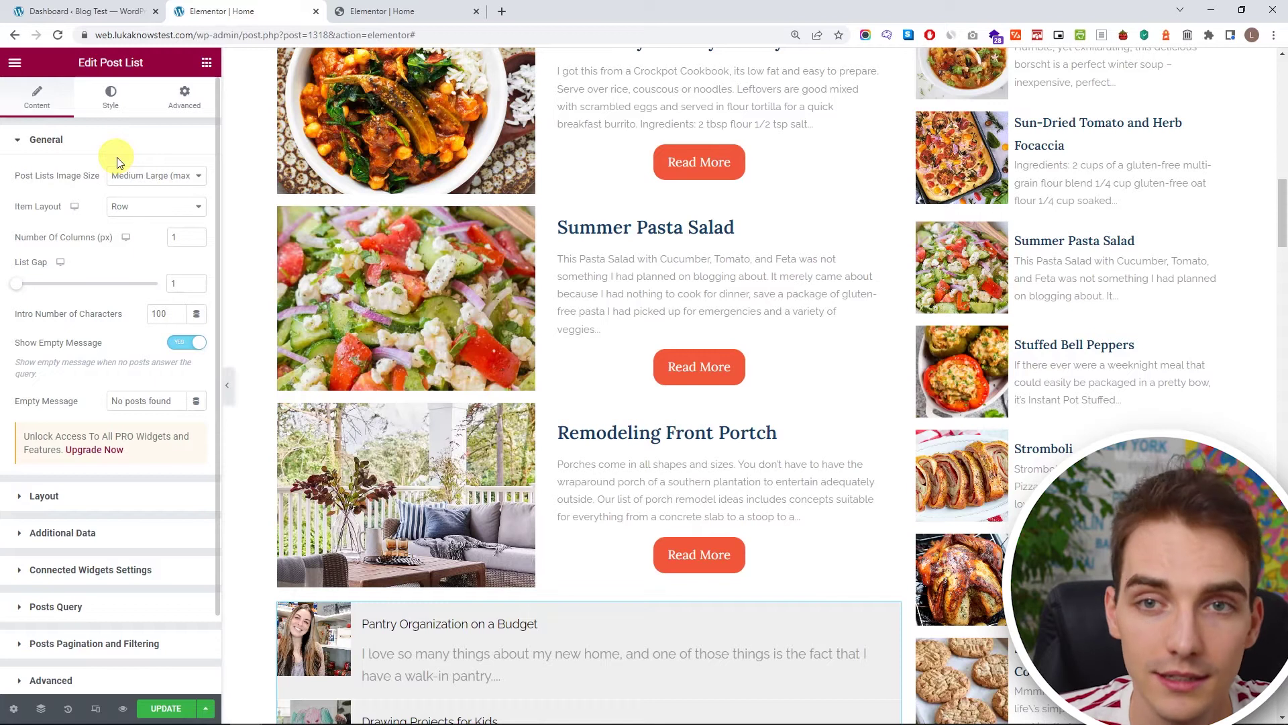
left_click(195, 345)
scroll(280, 293, "down", 3)
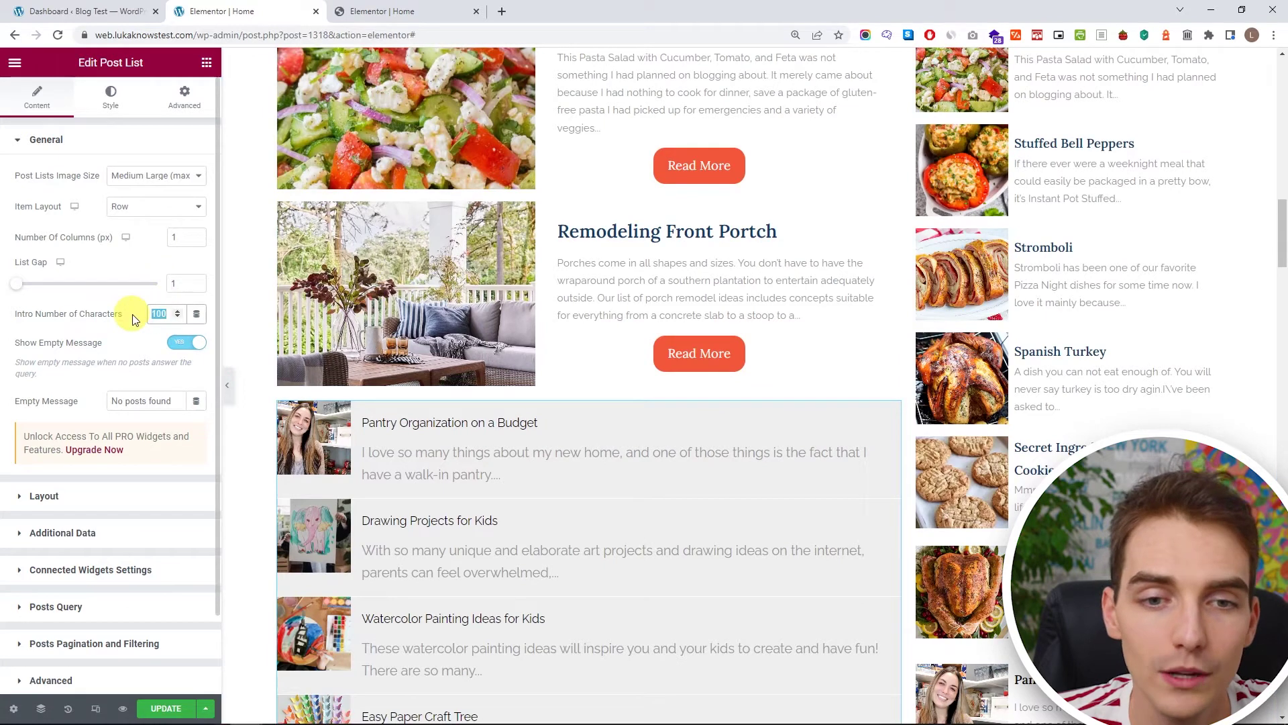
type("250")
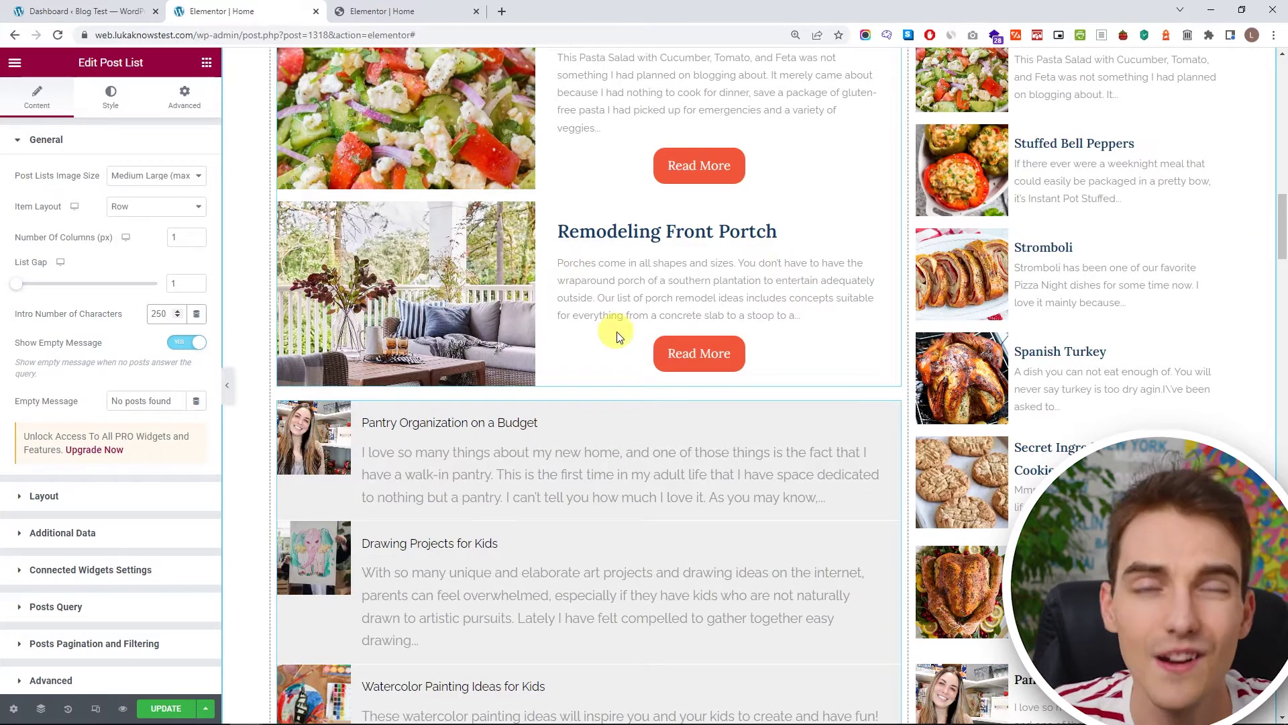
Open the Post List's query settings and check the available Include By options.
left_click(47, 141)
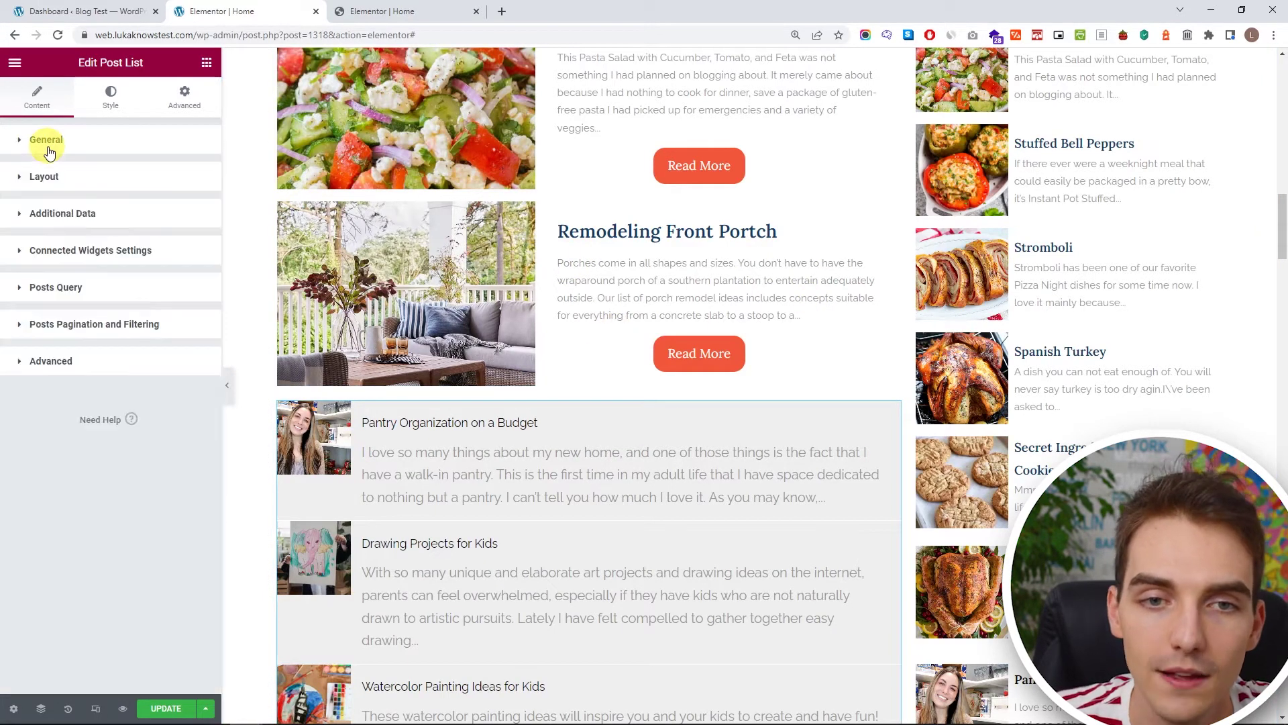
left_click(113, 294)
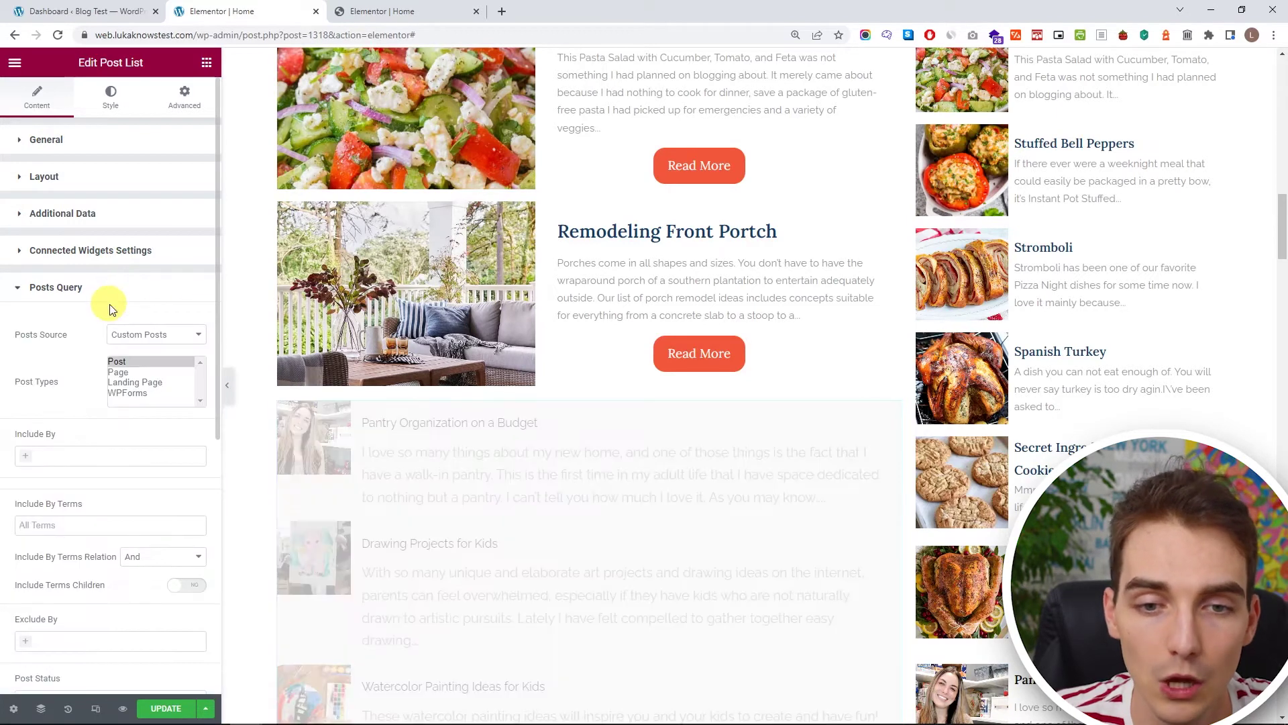
scroll(75, 330, "down", 1)
scroll(359, 408, "down", 3)
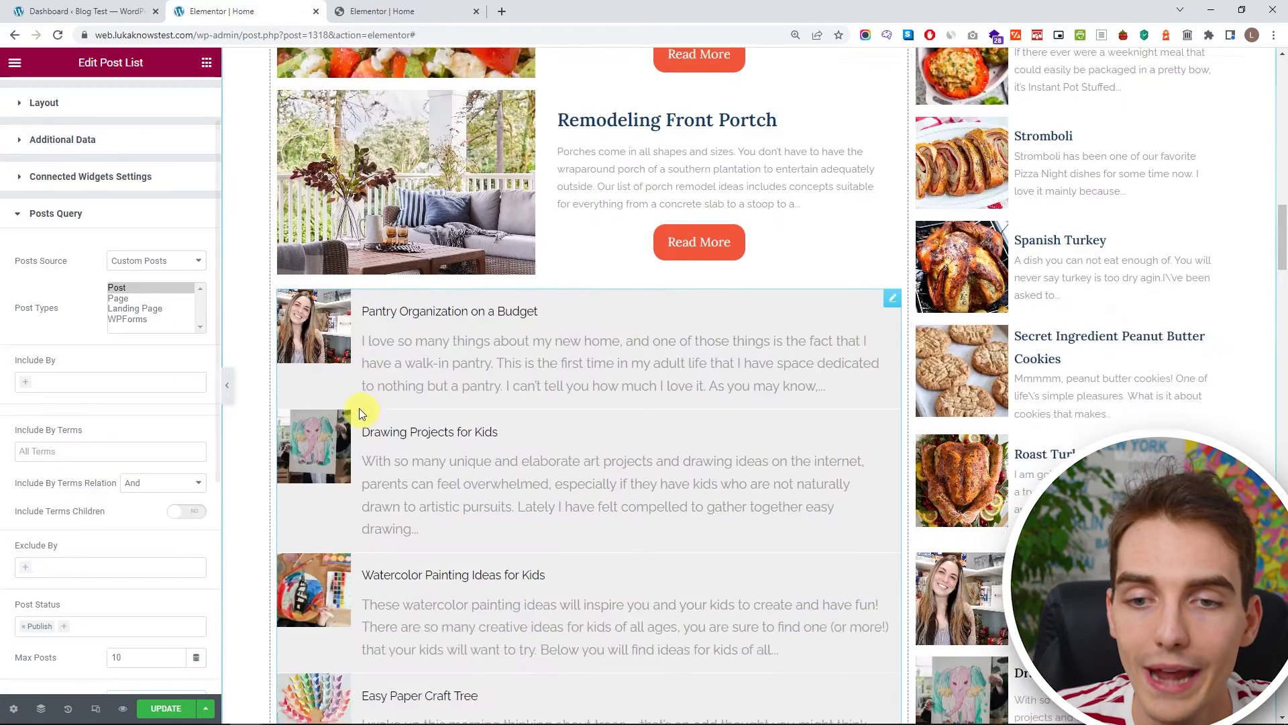
scroll(369, 361, "up", 4)
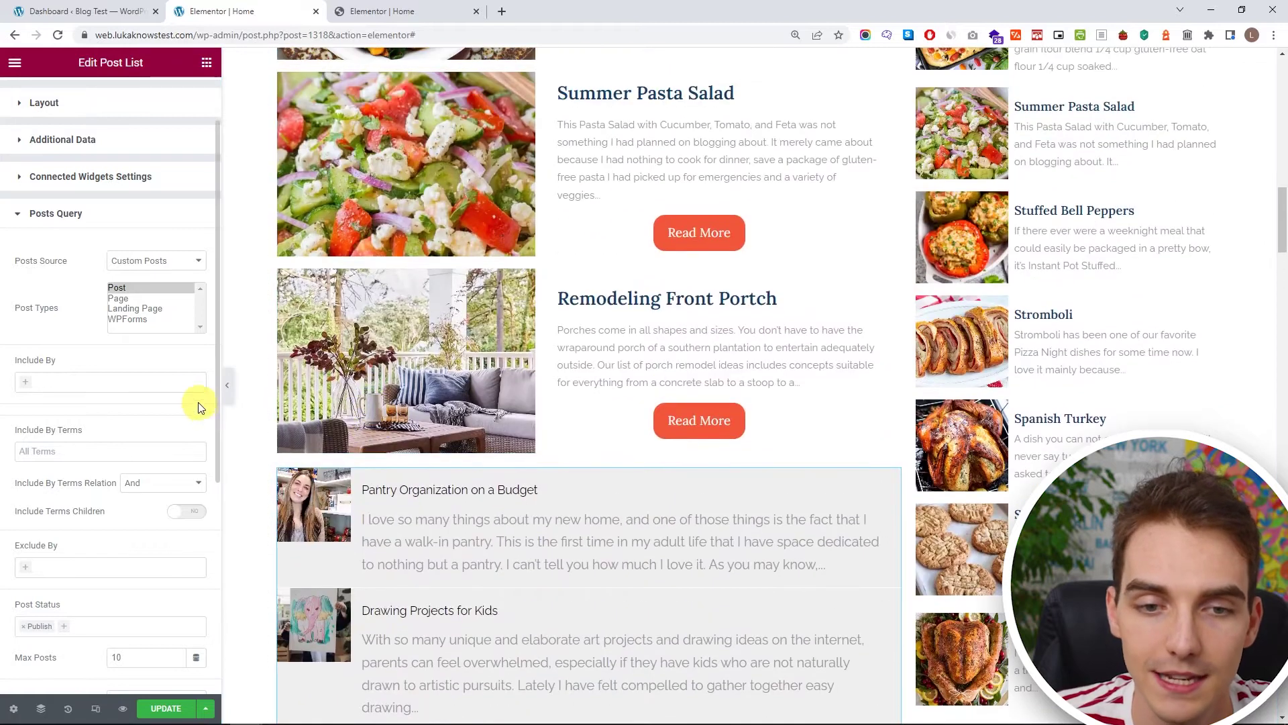
left_click(94, 388)
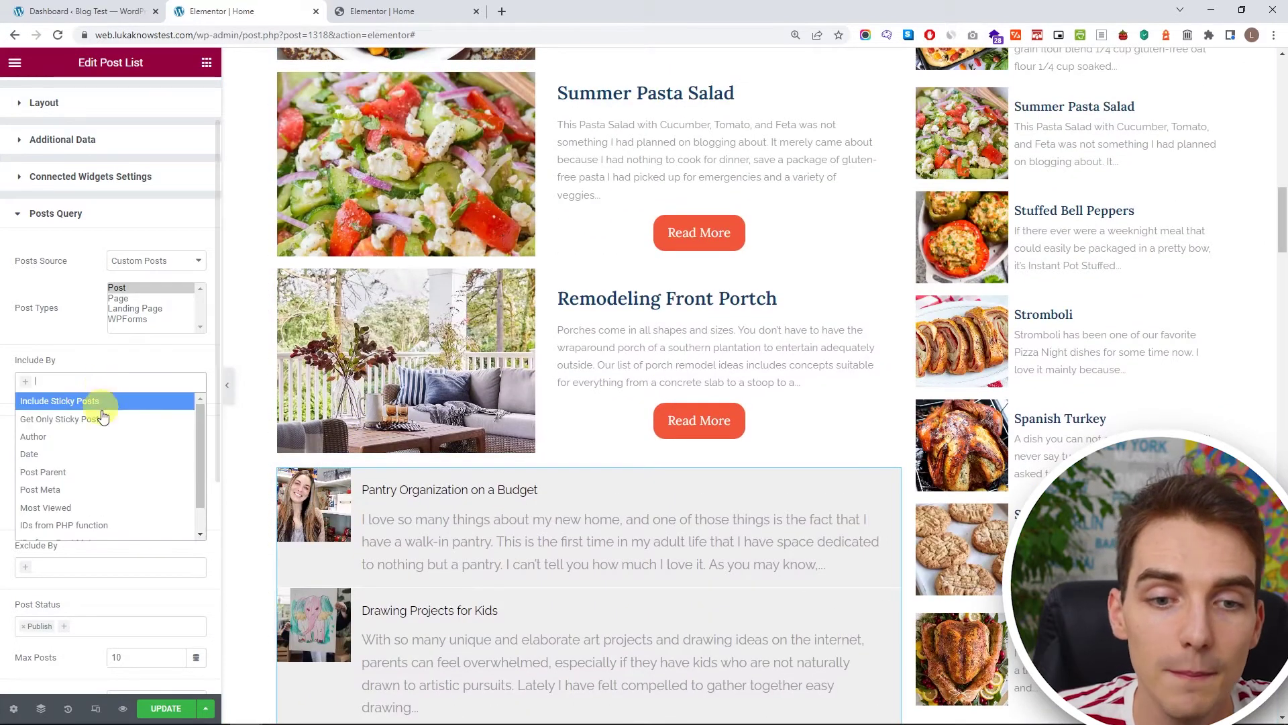
left_click(88, 359)
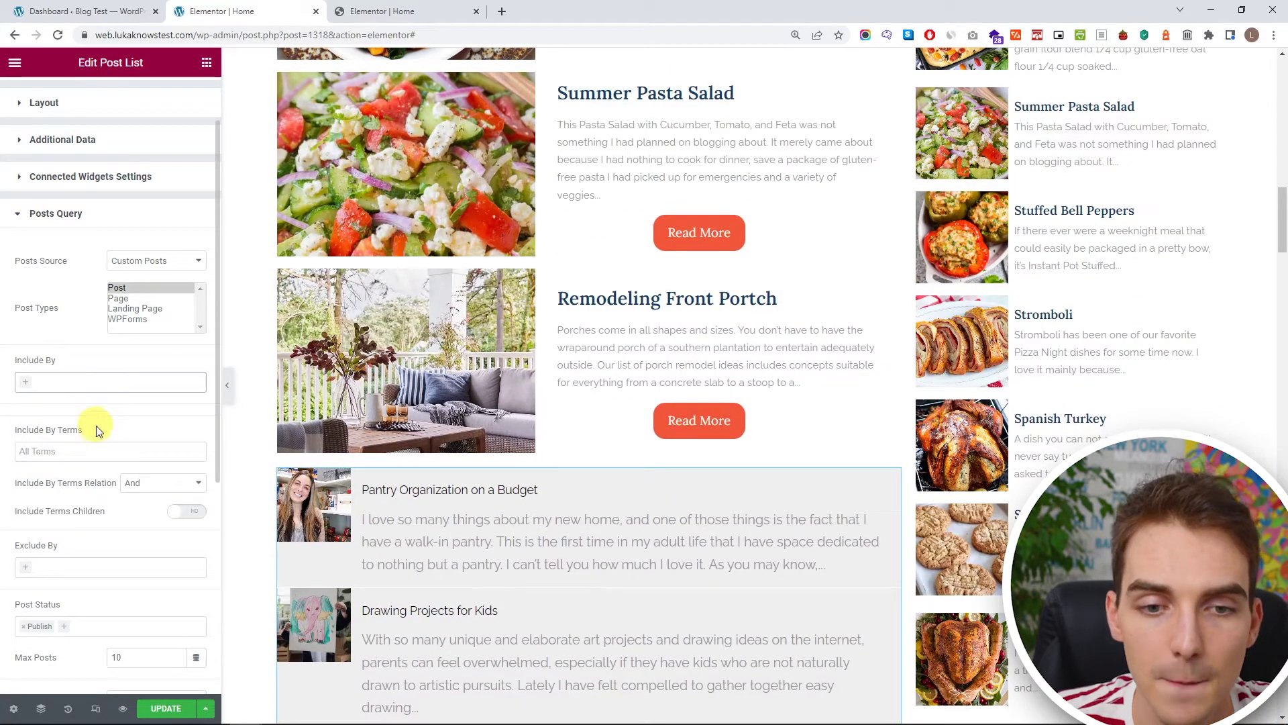
Limit the Post List's query to the Soups term and review the posts it lists.
left_click(104, 451)
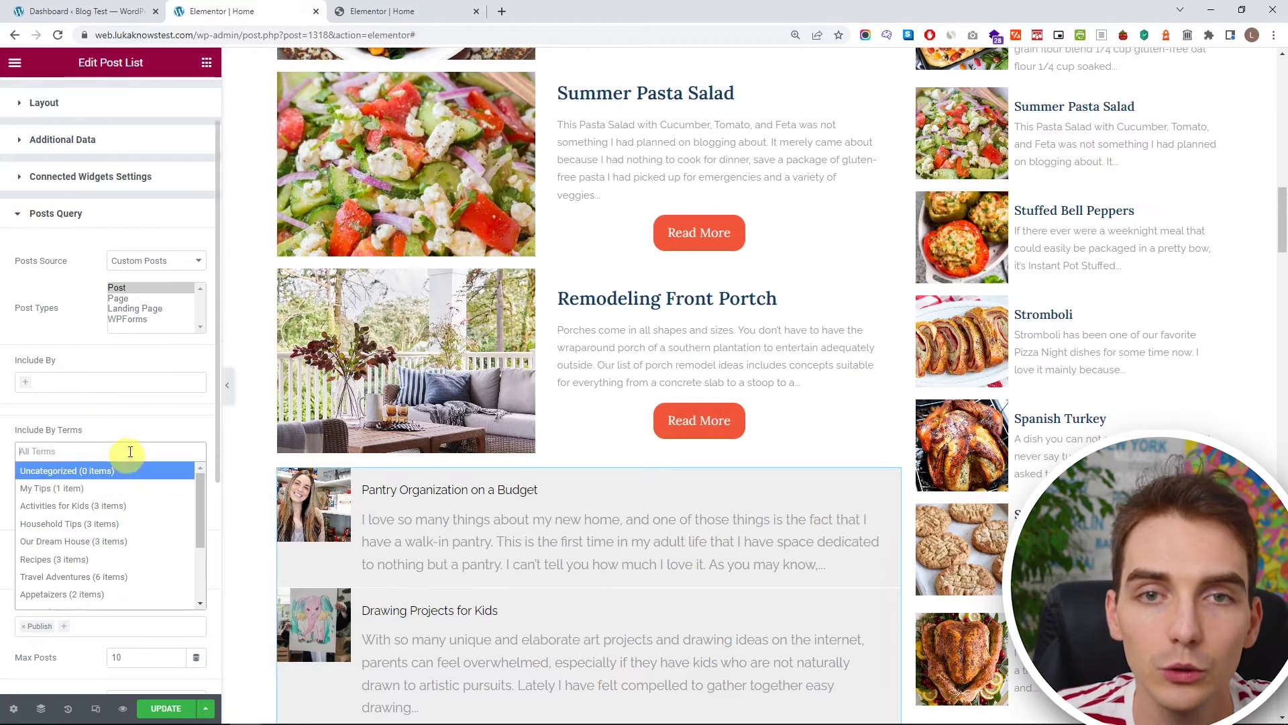
scroll(117, 429, "down", 1)
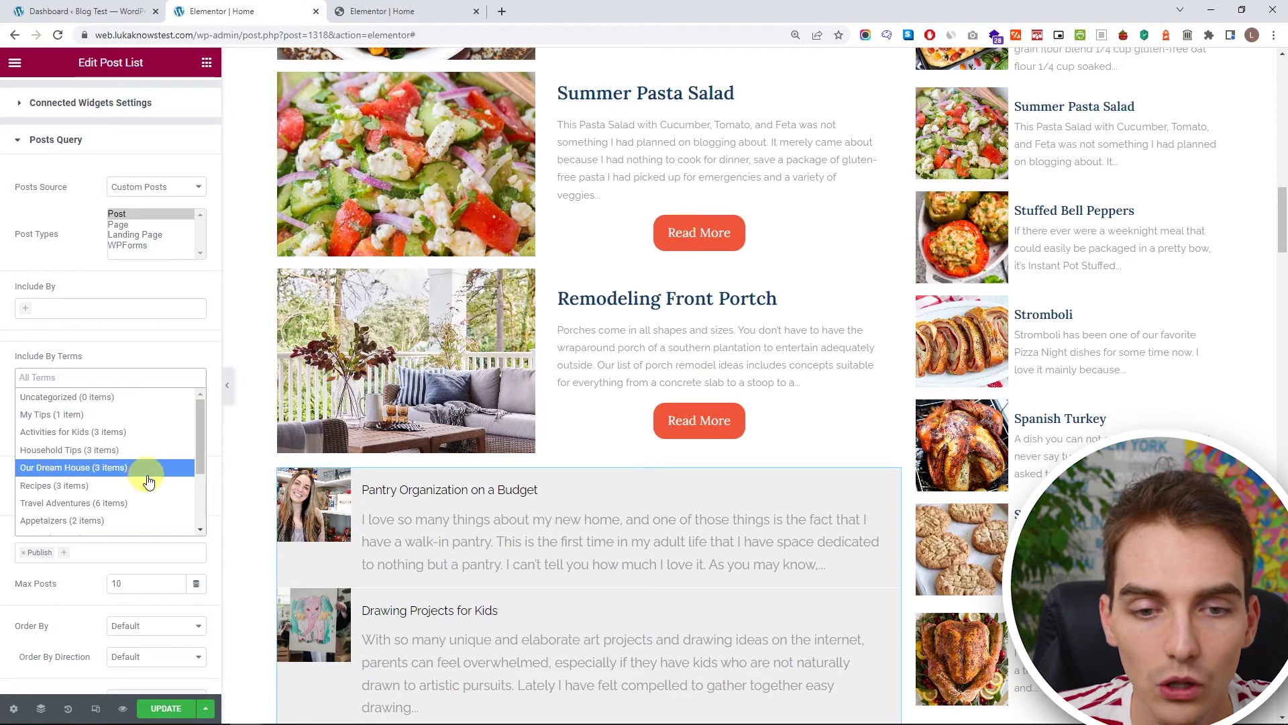
scroll(142, 487, "down", 1)
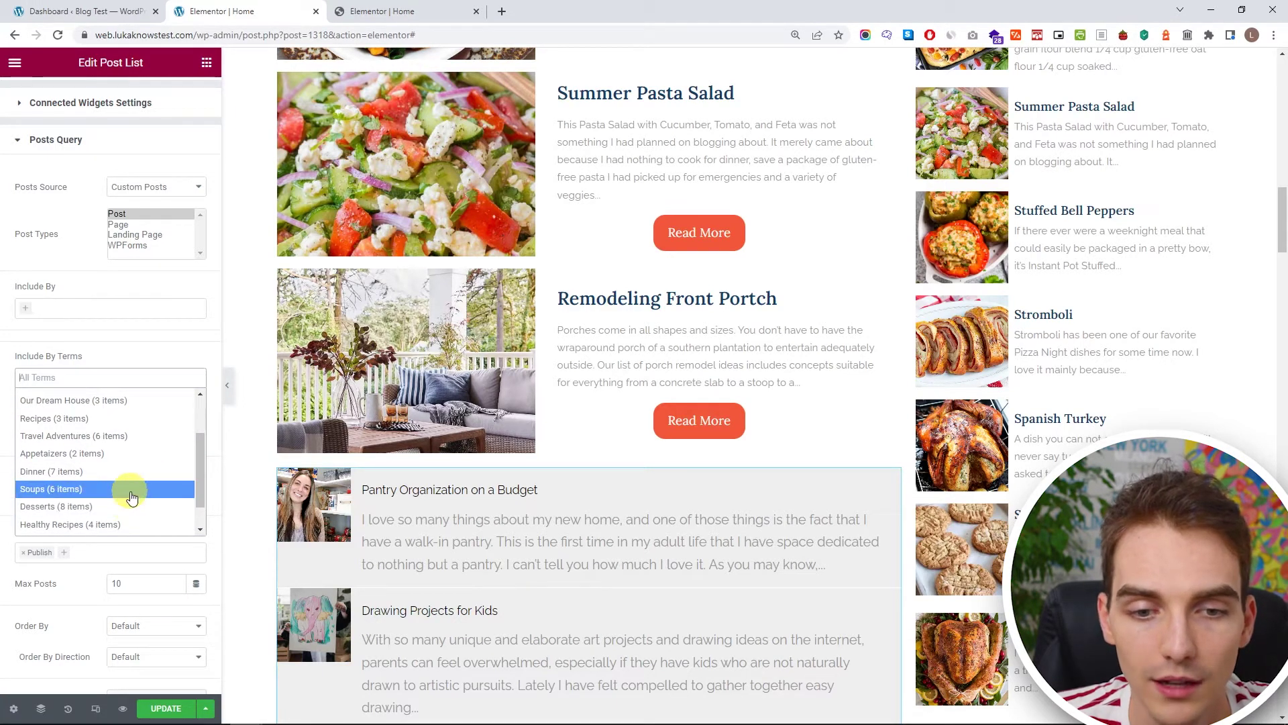
left_click(132, 496)
scroll(422, 377, "down", 10)
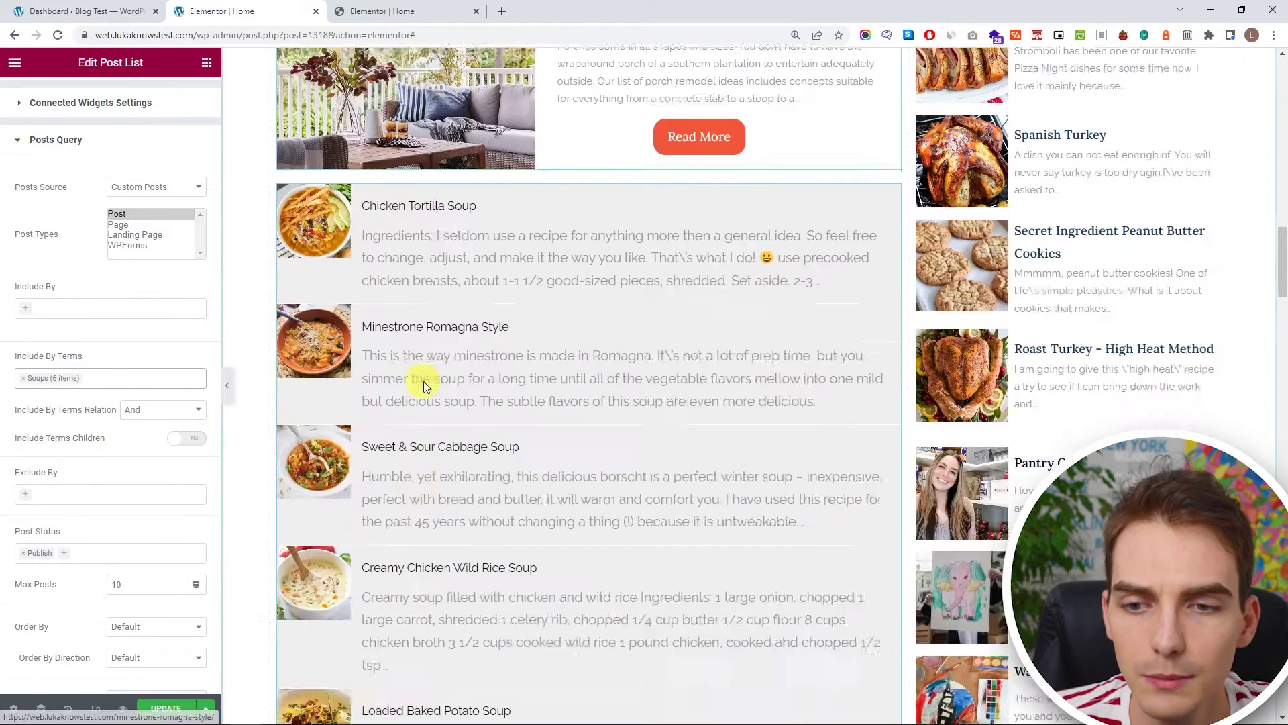
scroll(436, 485, "up", 10)
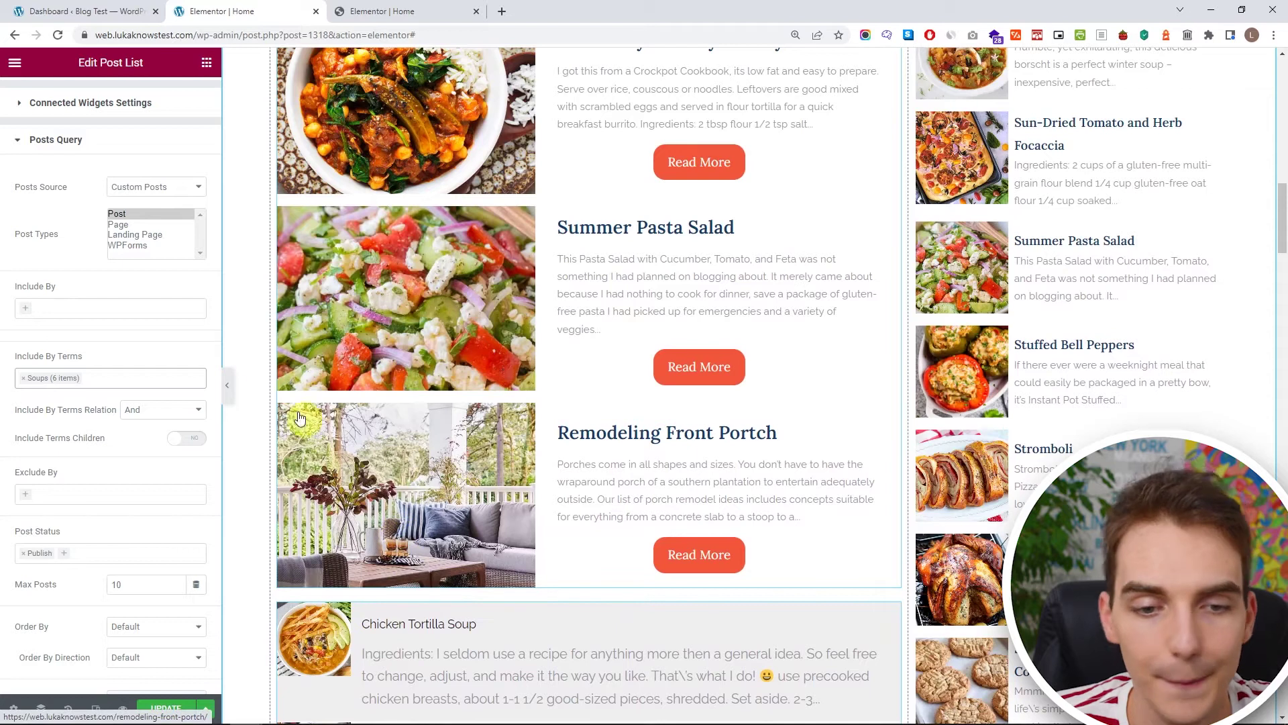
Make the Post List's normal item background fully transparent white, #FFFFFF00.
scroll(46, 178, "up", 3)
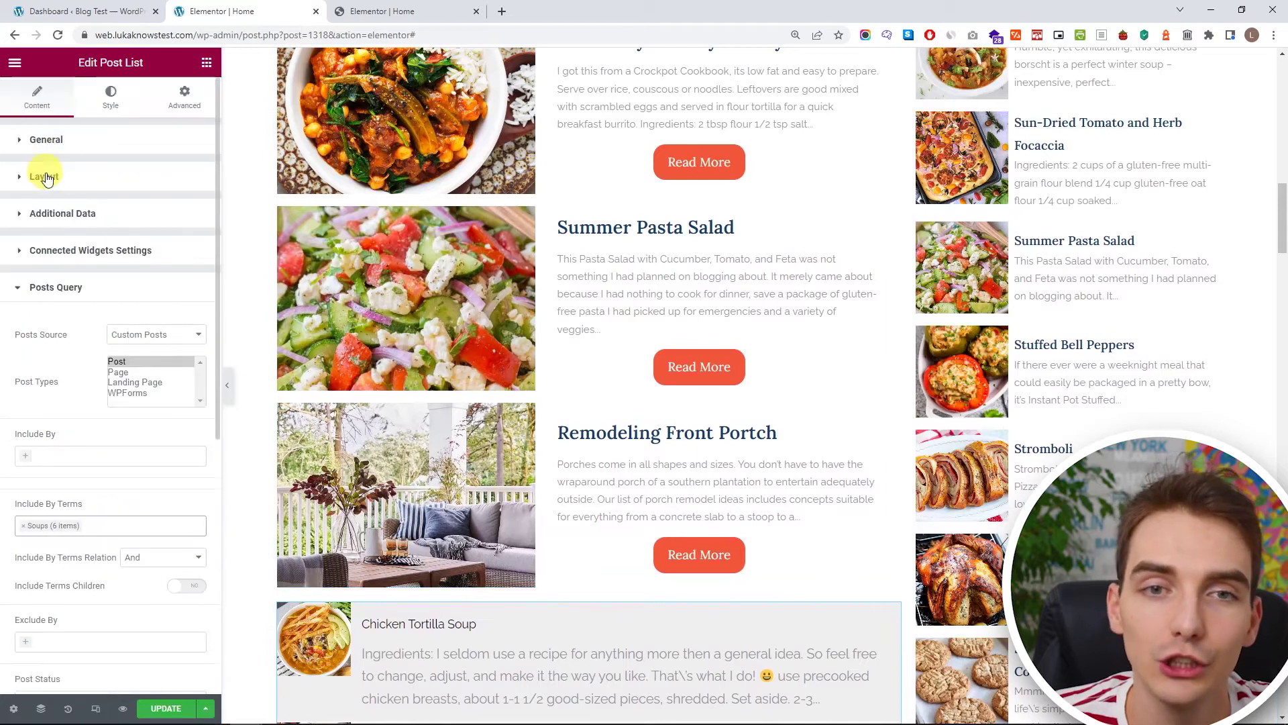
left_click(109, 107)
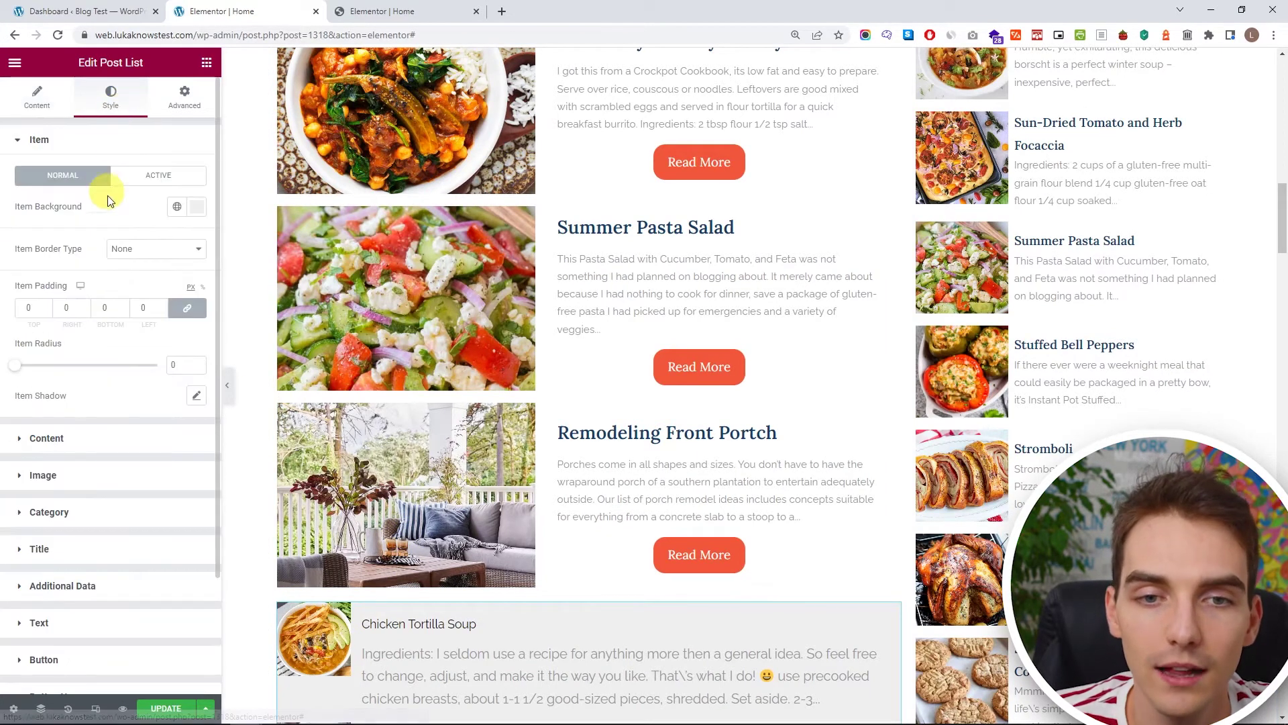
scroll(555, 517, "down", 2)
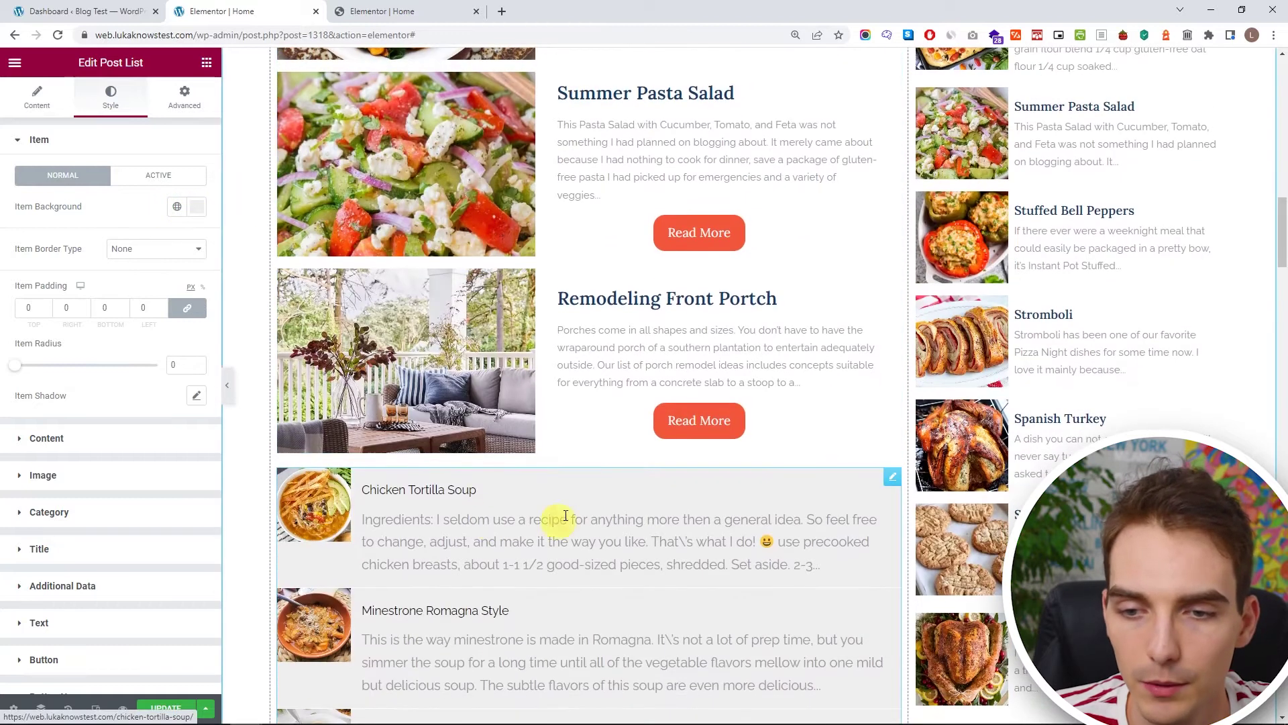
left_click_drag(86, 277, 9, 219)
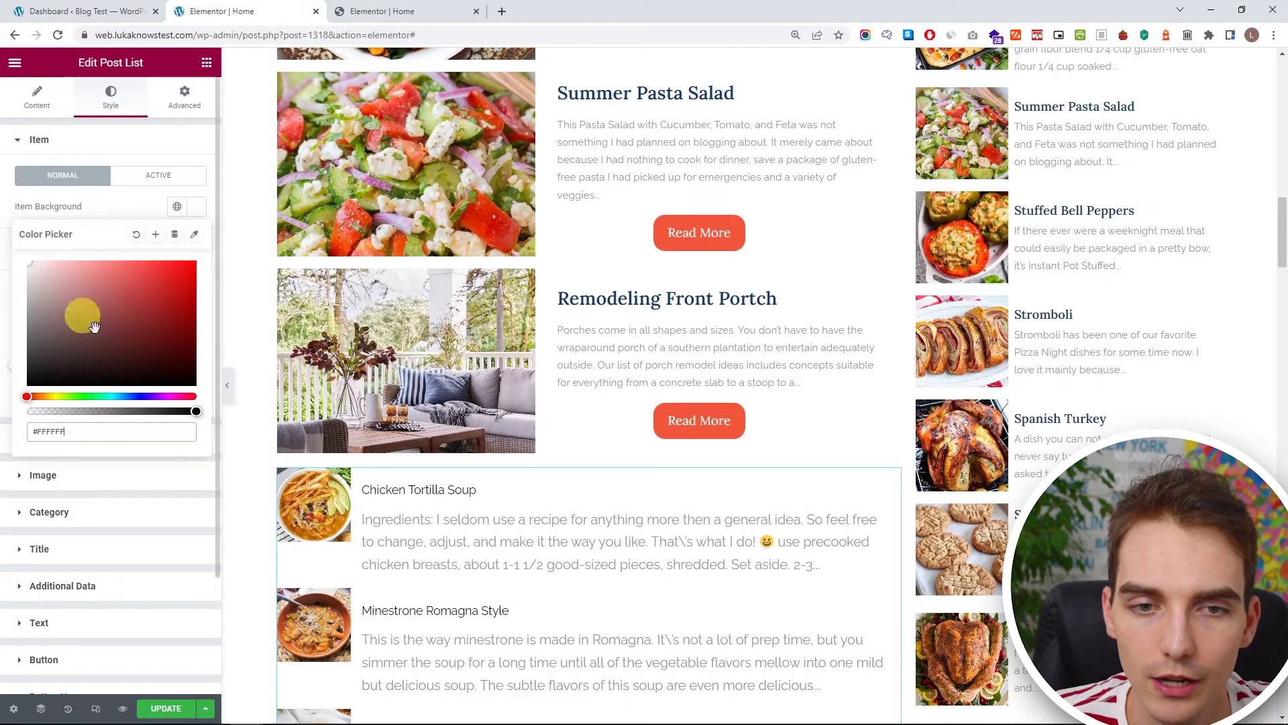
left_click_drag(62, 401, 14, 374)
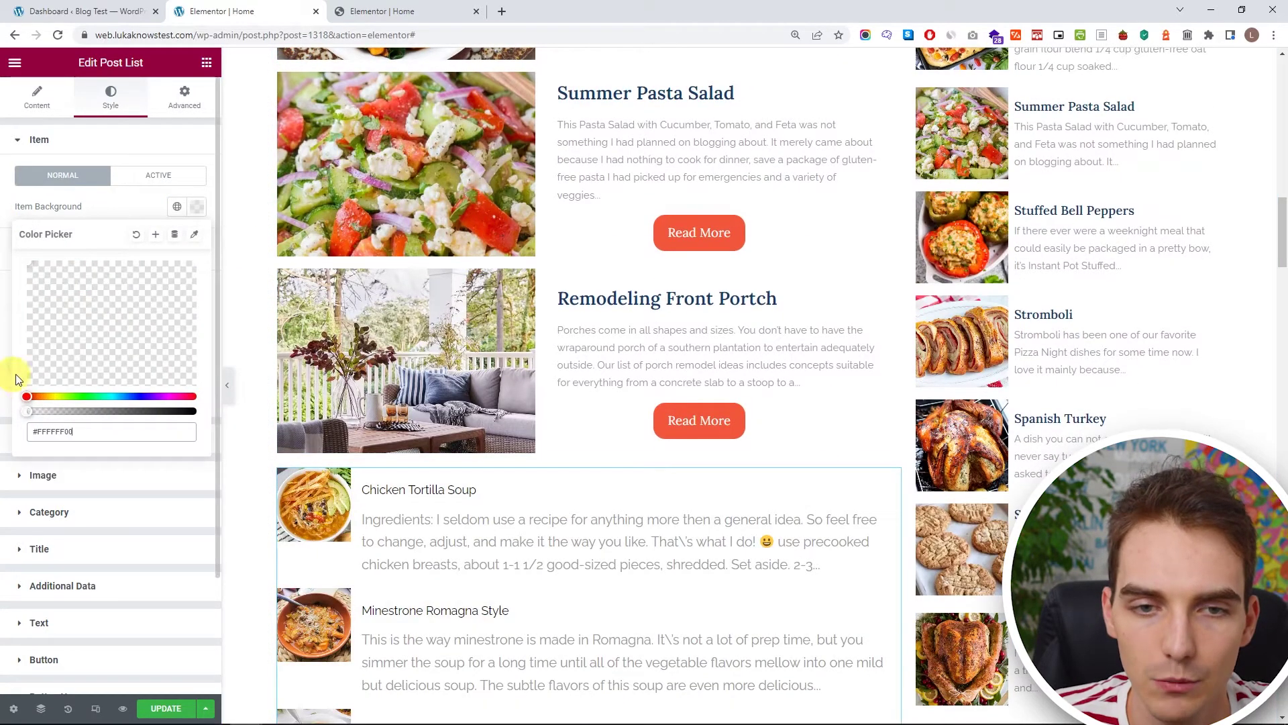
left_click(100, 212)
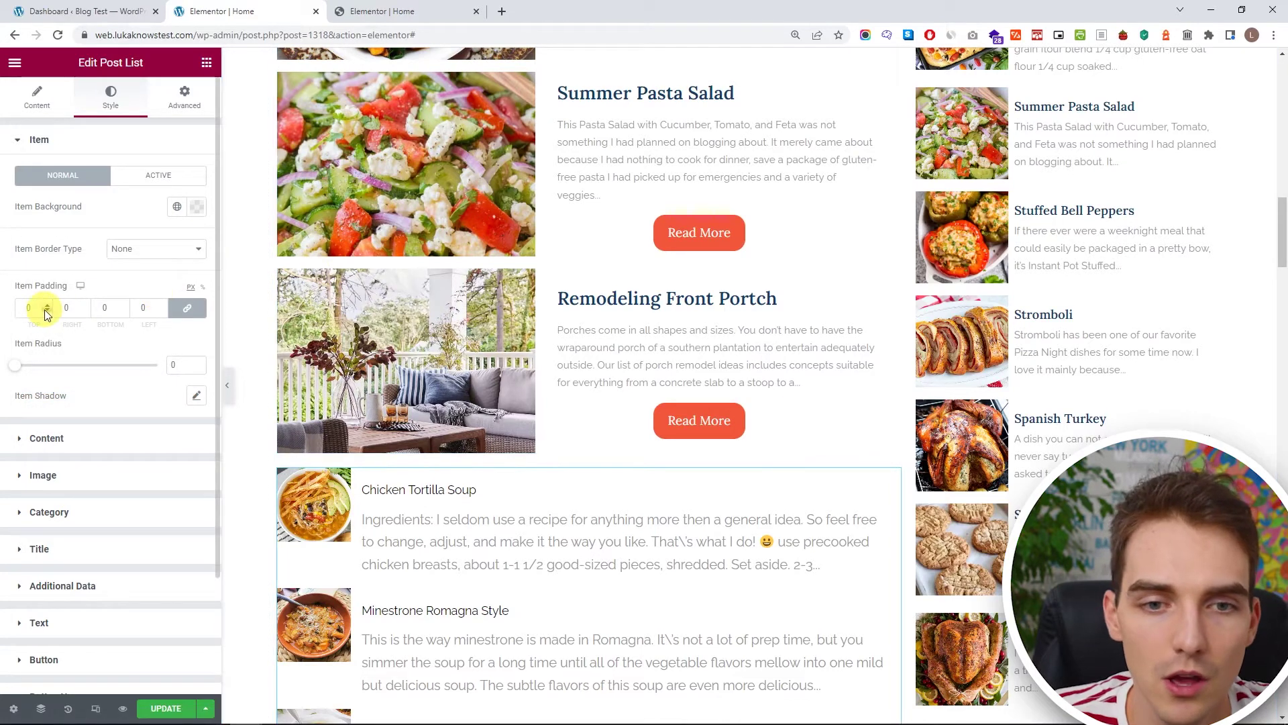
Unlink the Post List's item padding values and set only the top padding to 15 px.
left_click(186, 309)
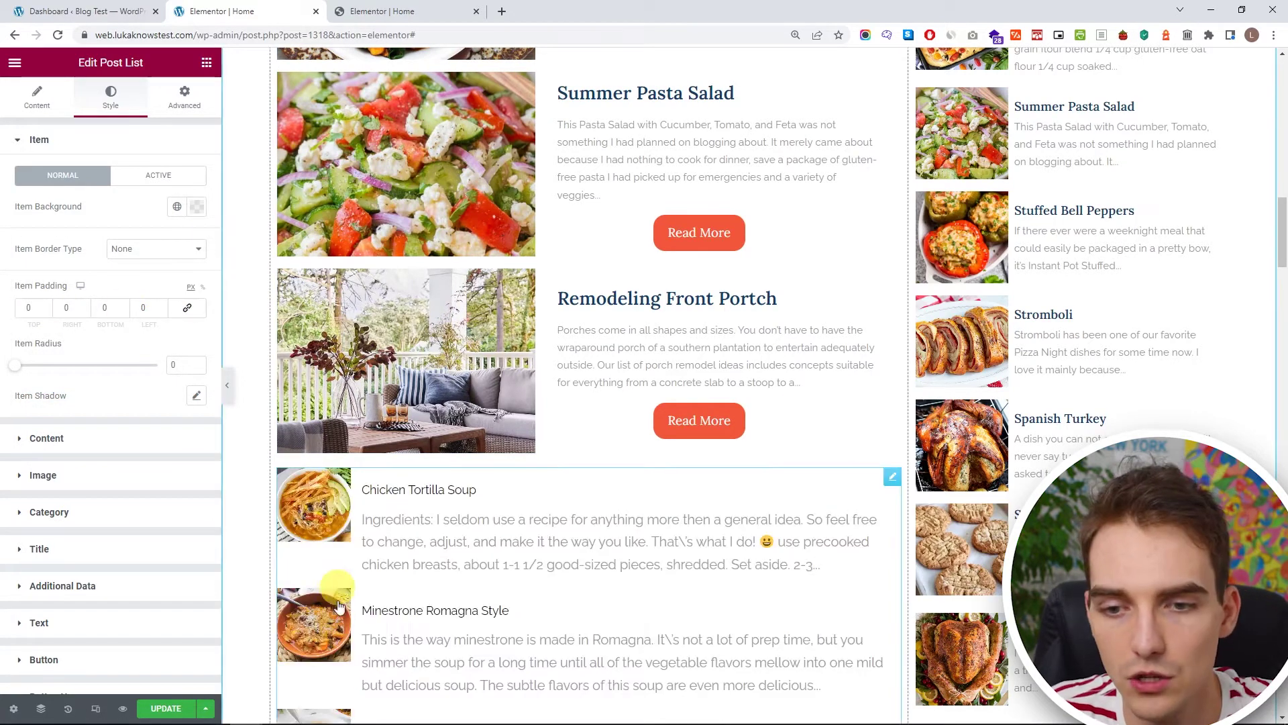
left_click(28, 308)
type("14")
key("Up")
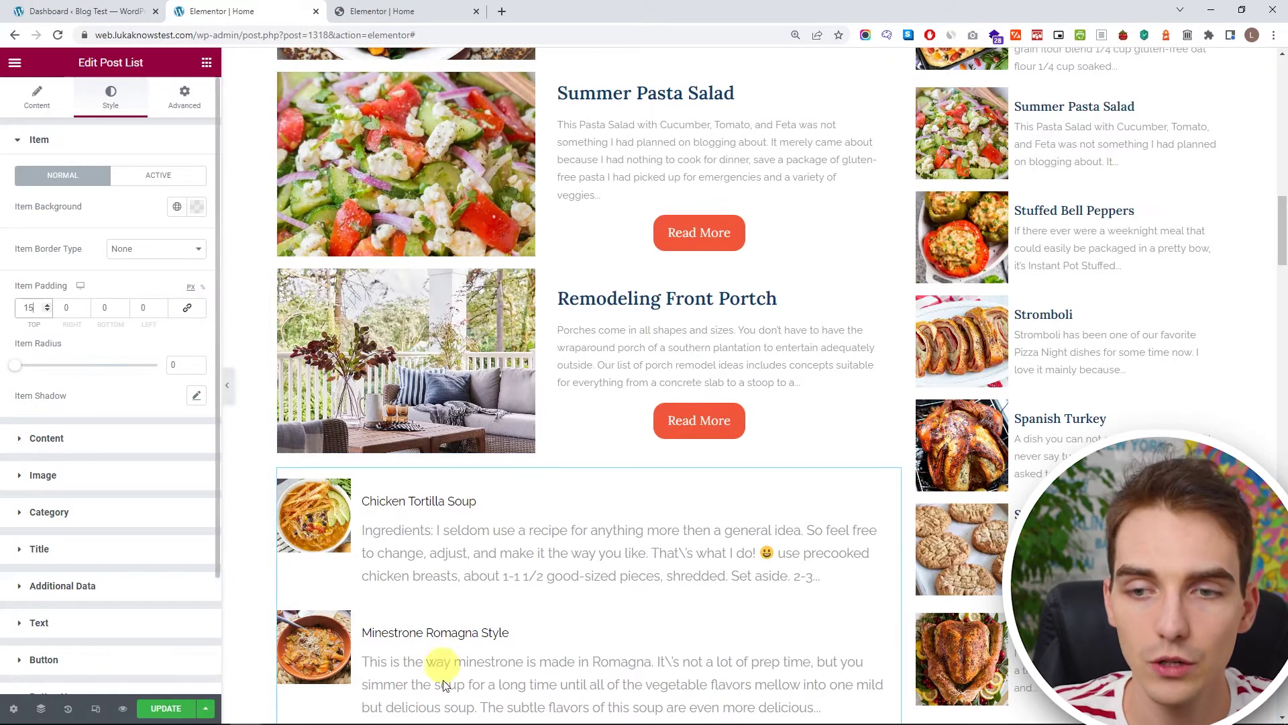
left_click(54, 139)
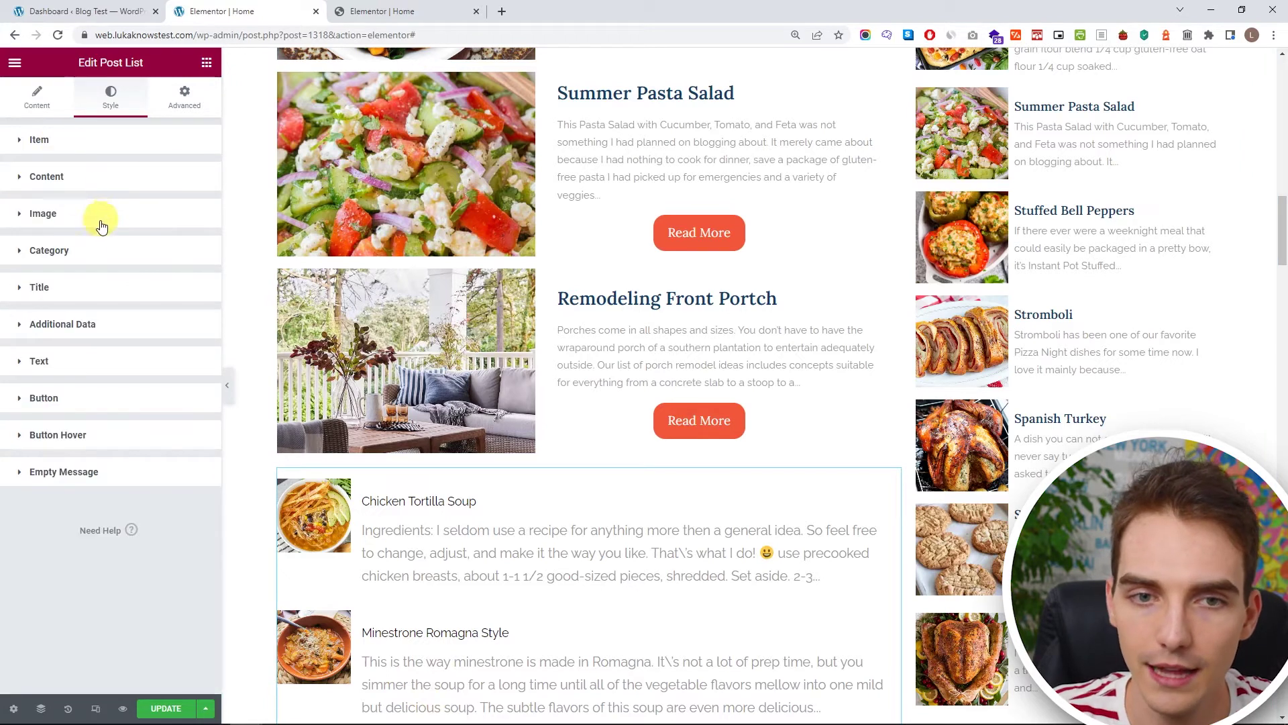
Set the Post List's content padding to 0 px top and bottom and 30 px right and left, with the sides unlinked.
left_click(80, 177)
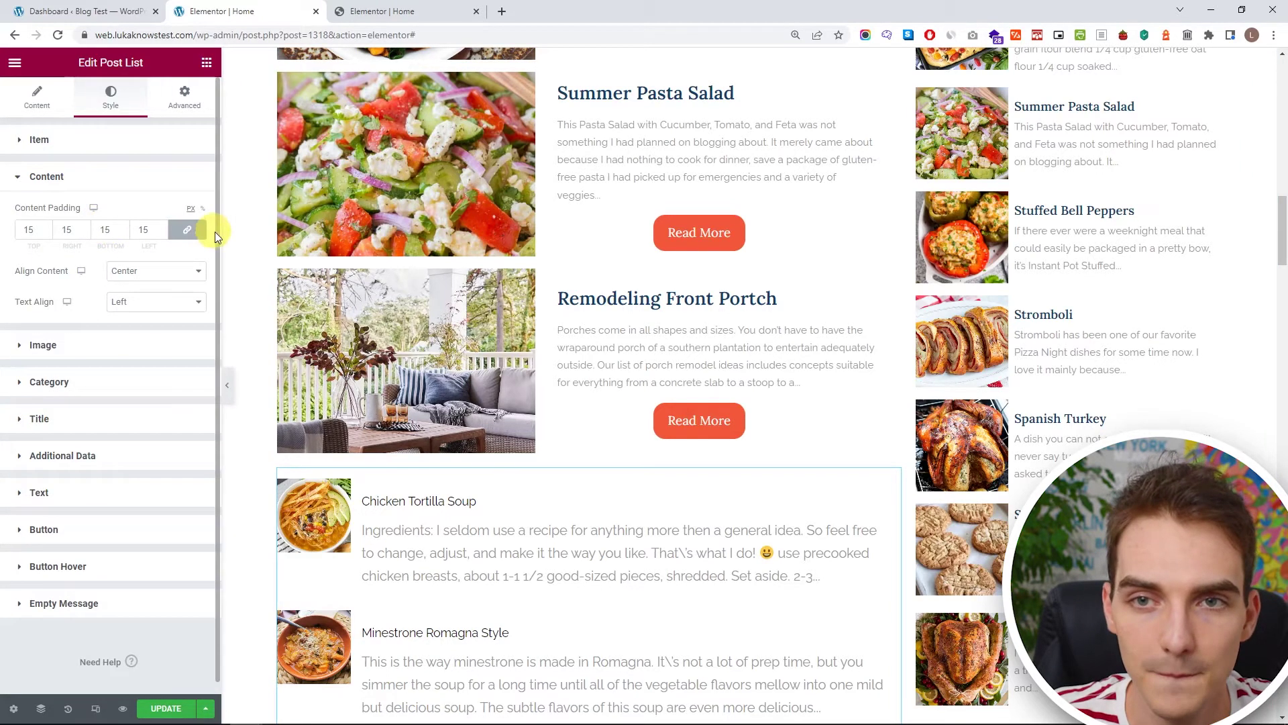
double_click(159, 234)
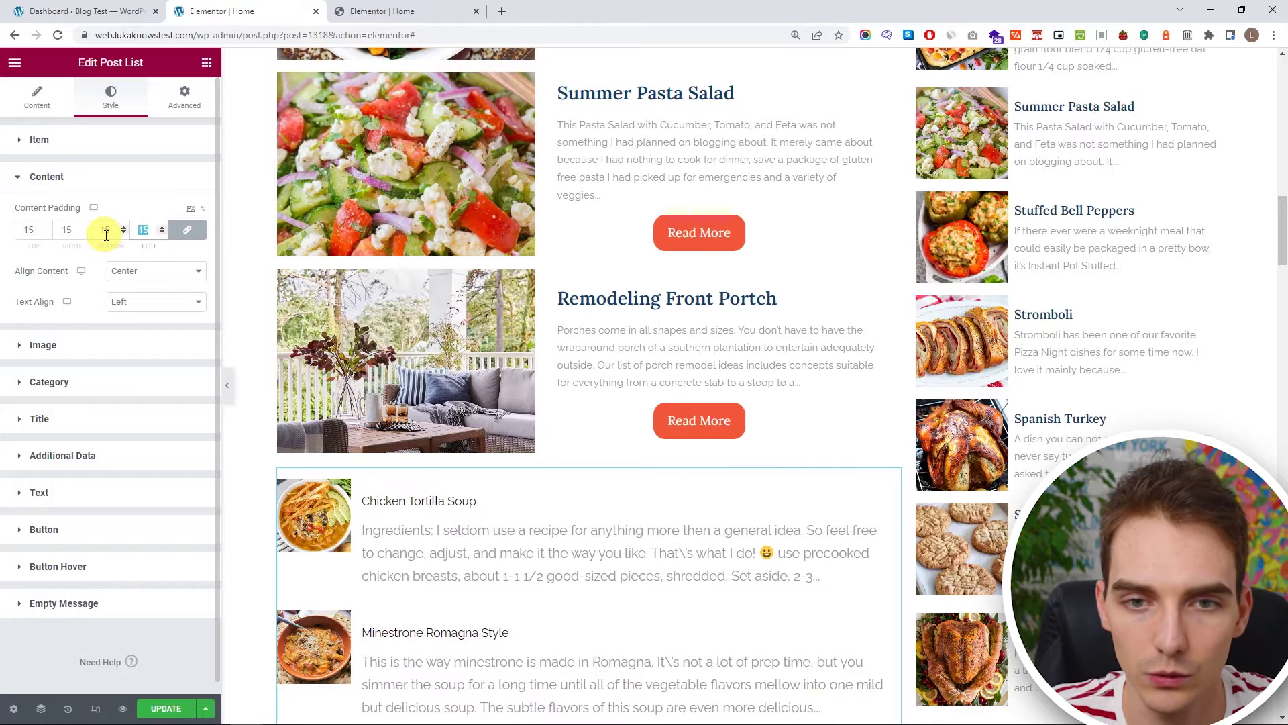
type("0")
left_click(187, 230)
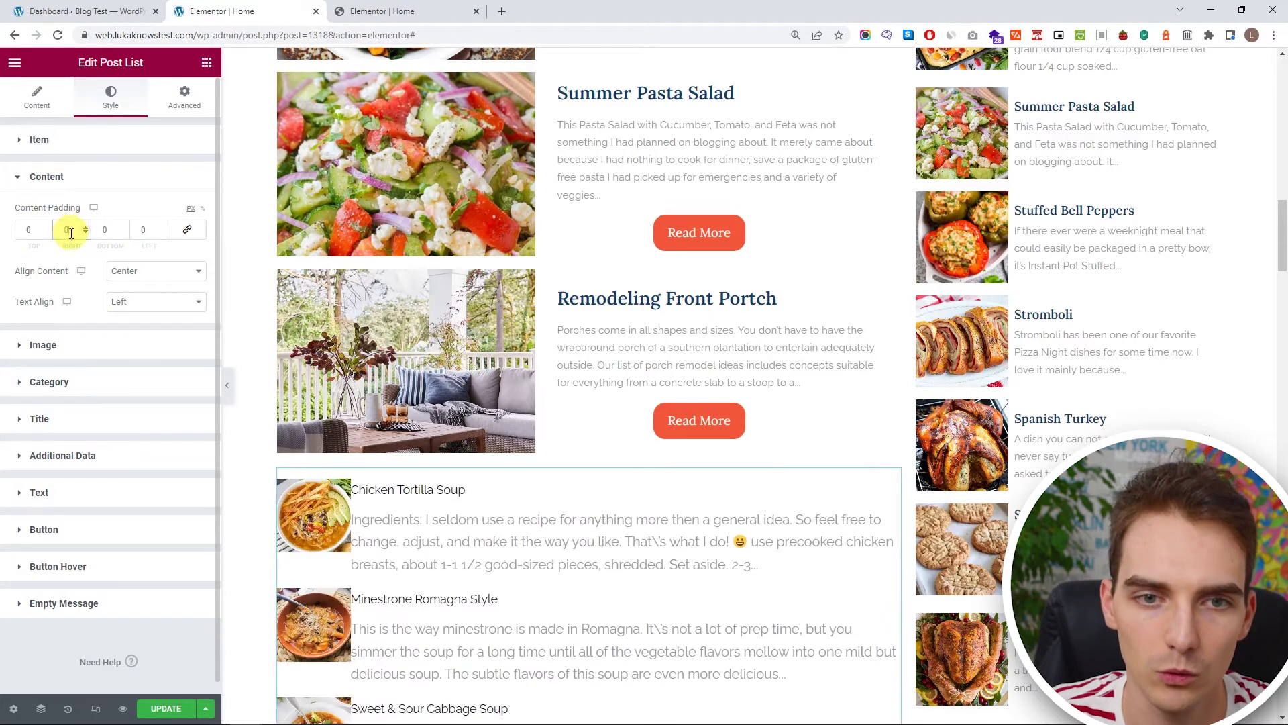
type("30")
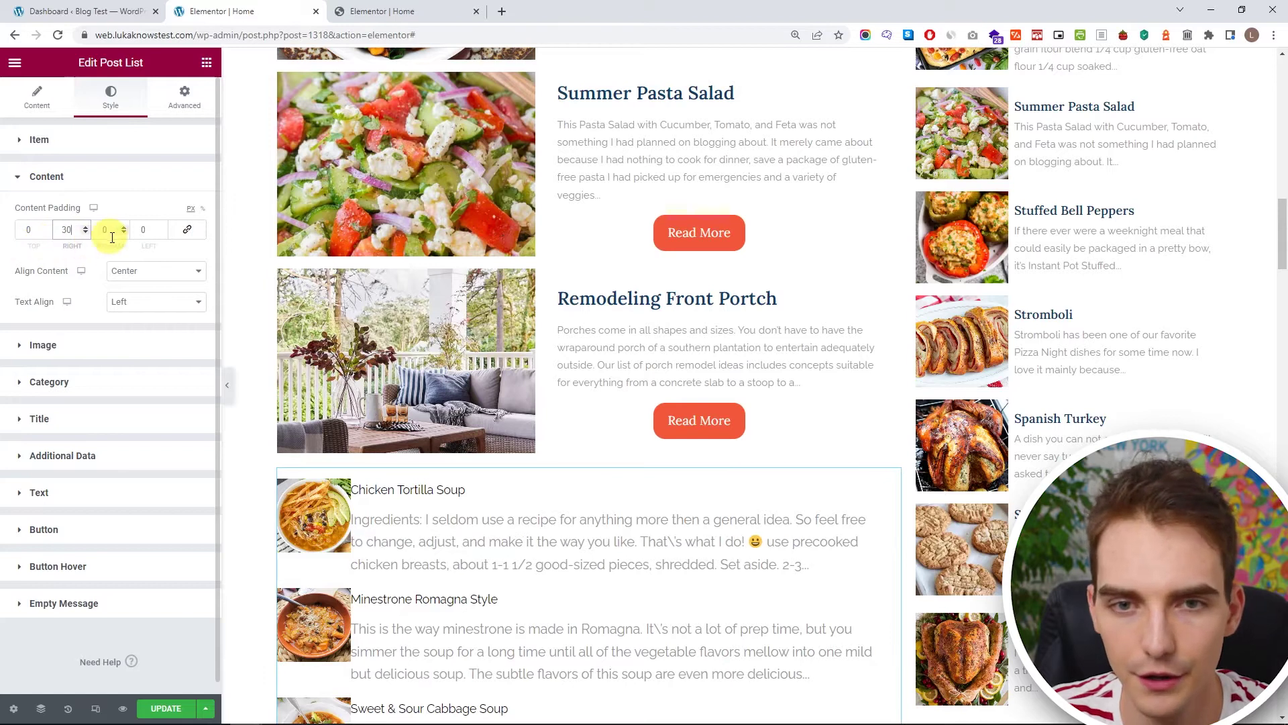
left_click(147, 230)
type("30")
left_click(128, 180)
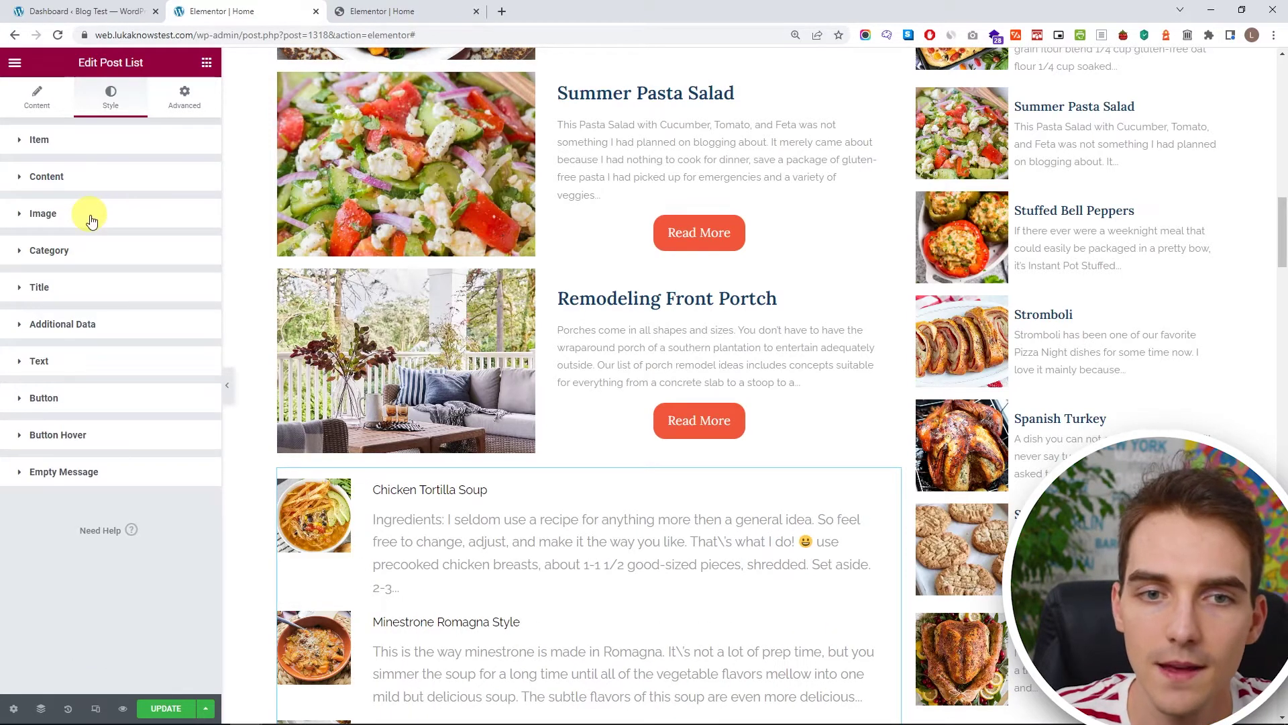
Set the Post List's image width to 350 px and its image height to 250 px.
left_click(92, 221)
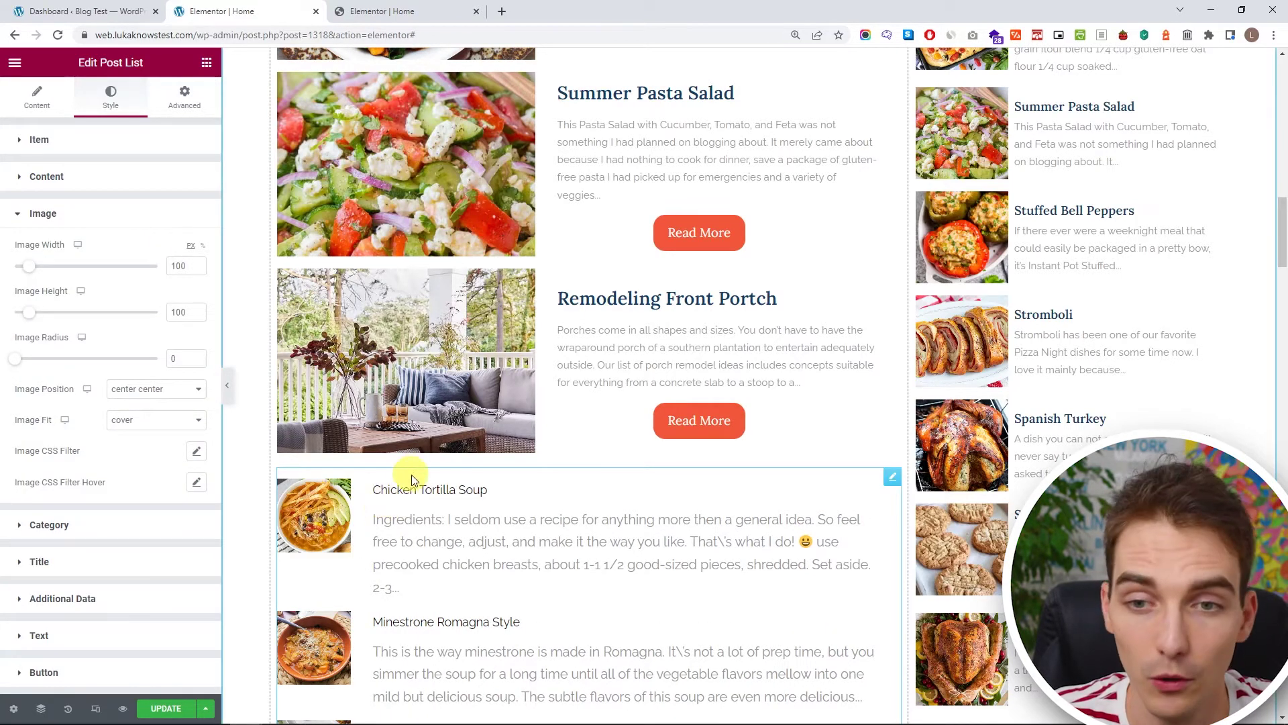
double_click(178, 266)
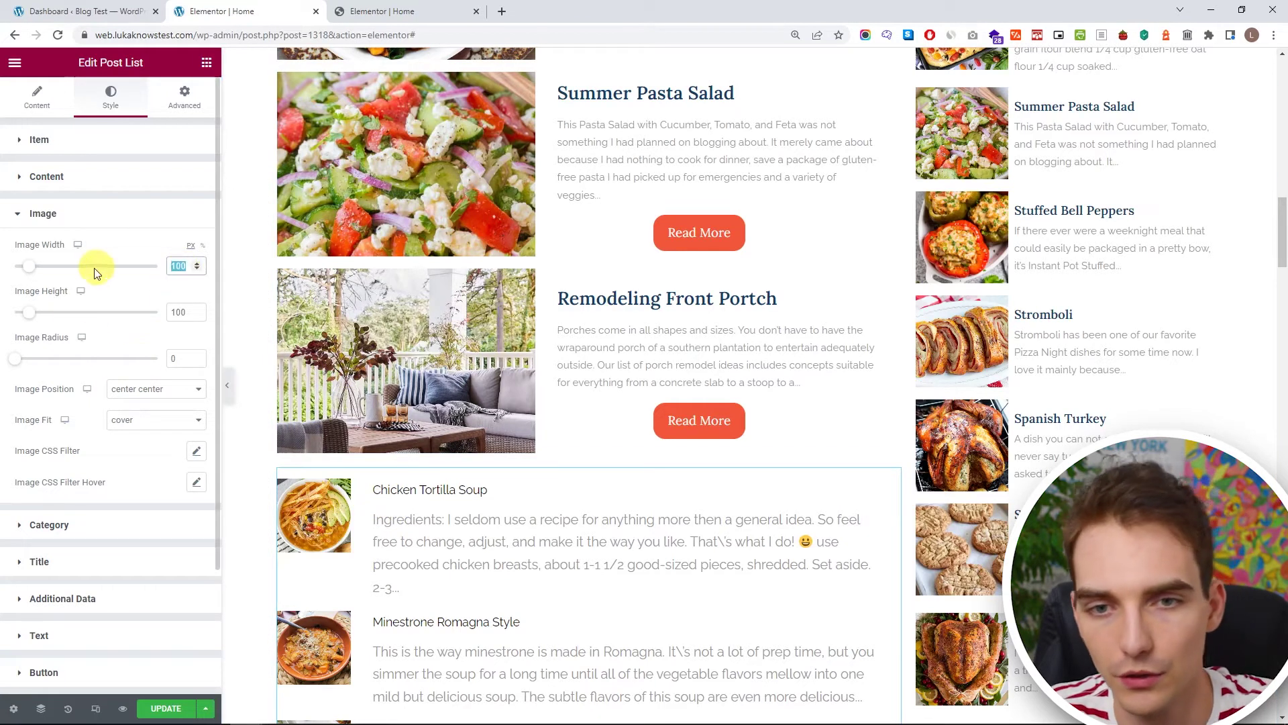
type("350")
double_click(178, 312)
type("250")
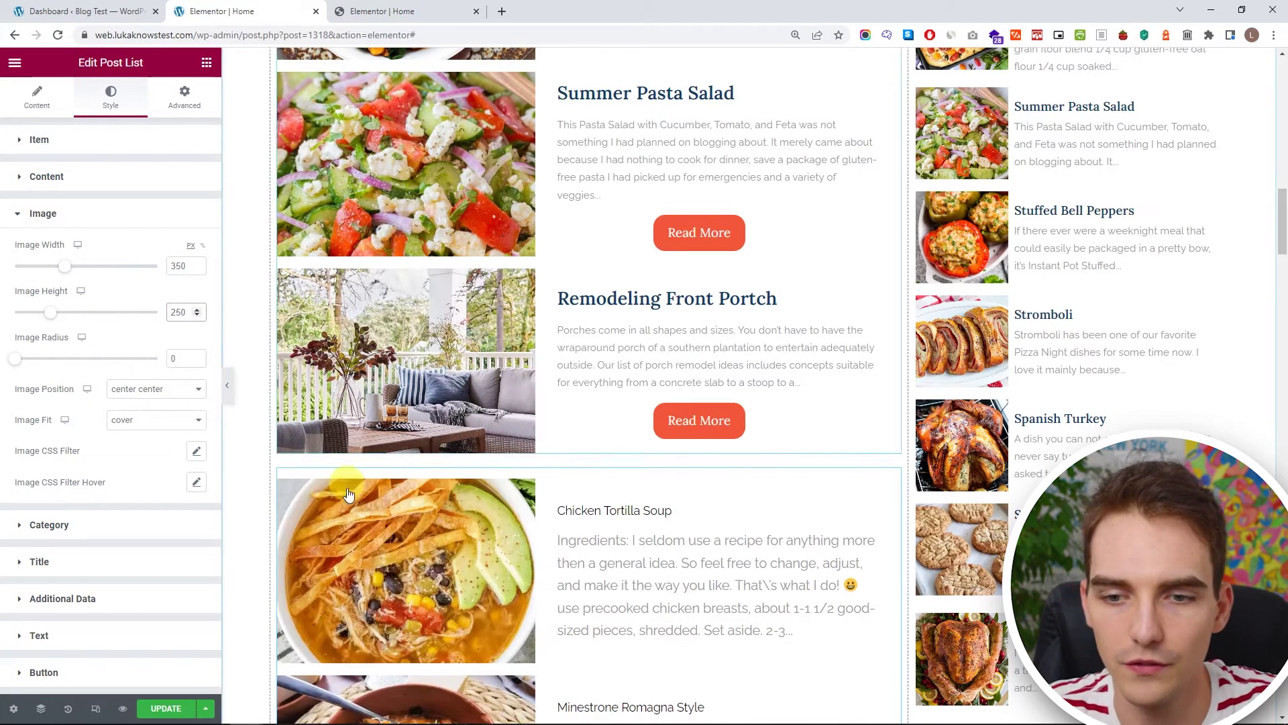
scroll(352, 360, "down", 2)
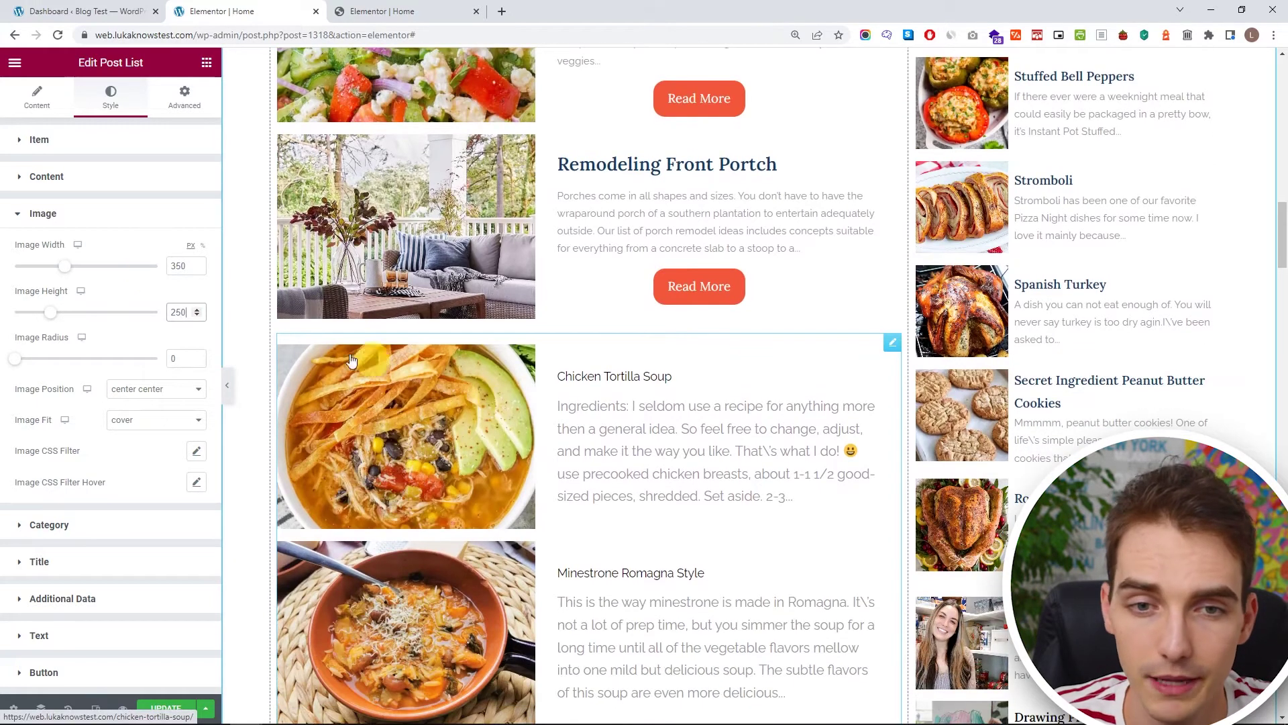
left_click(62, 215)
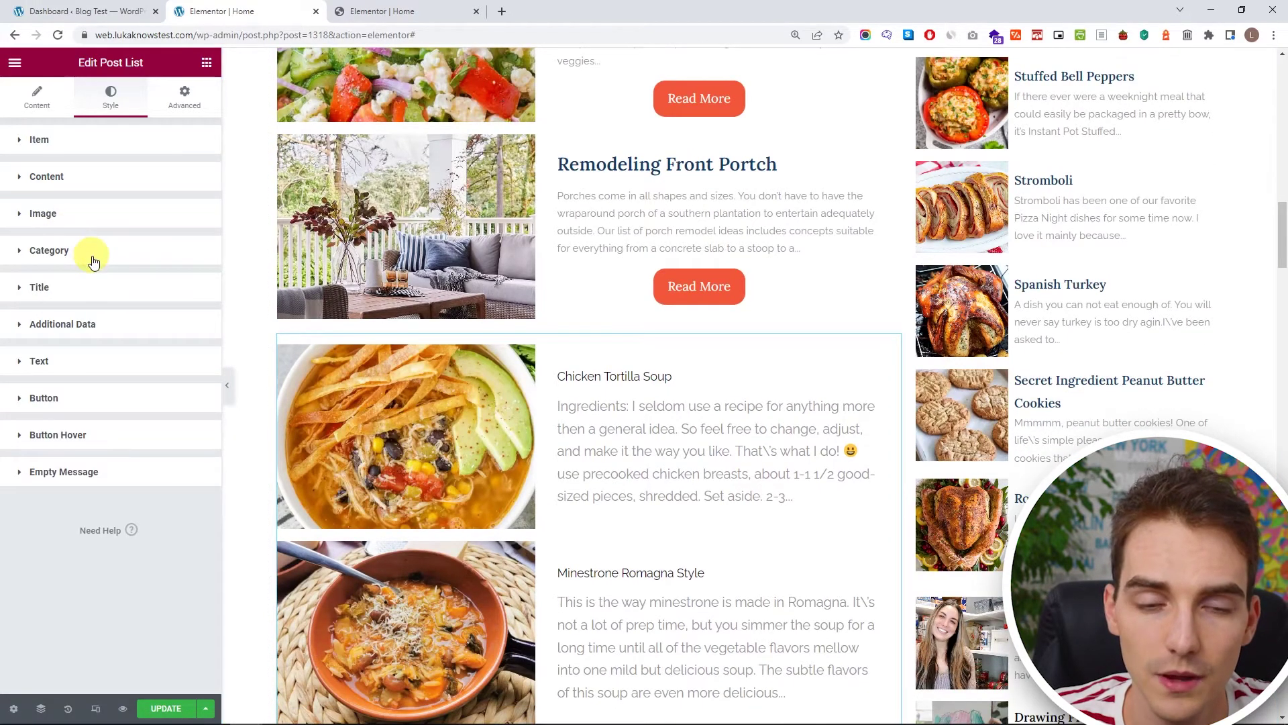
Set the font family of the Post List's titles to Lora.
left_click(93, 260)
left_click(100, 252)
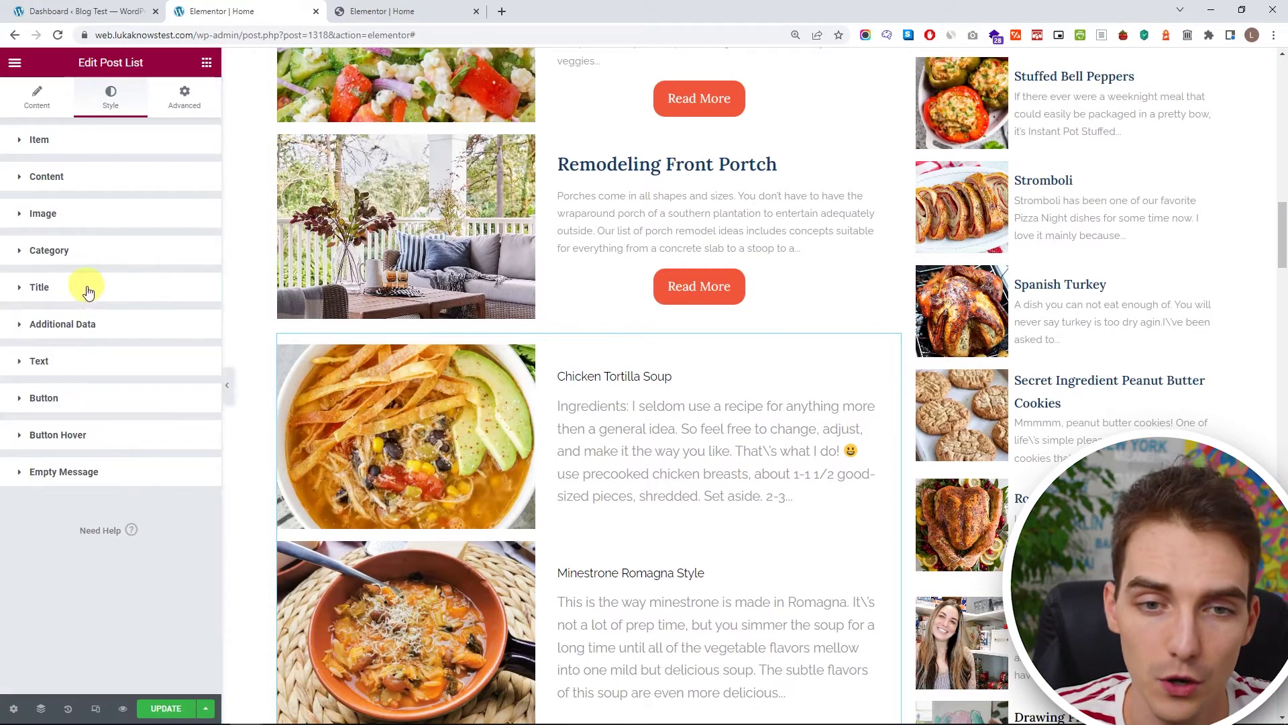
left_click(89, 295)
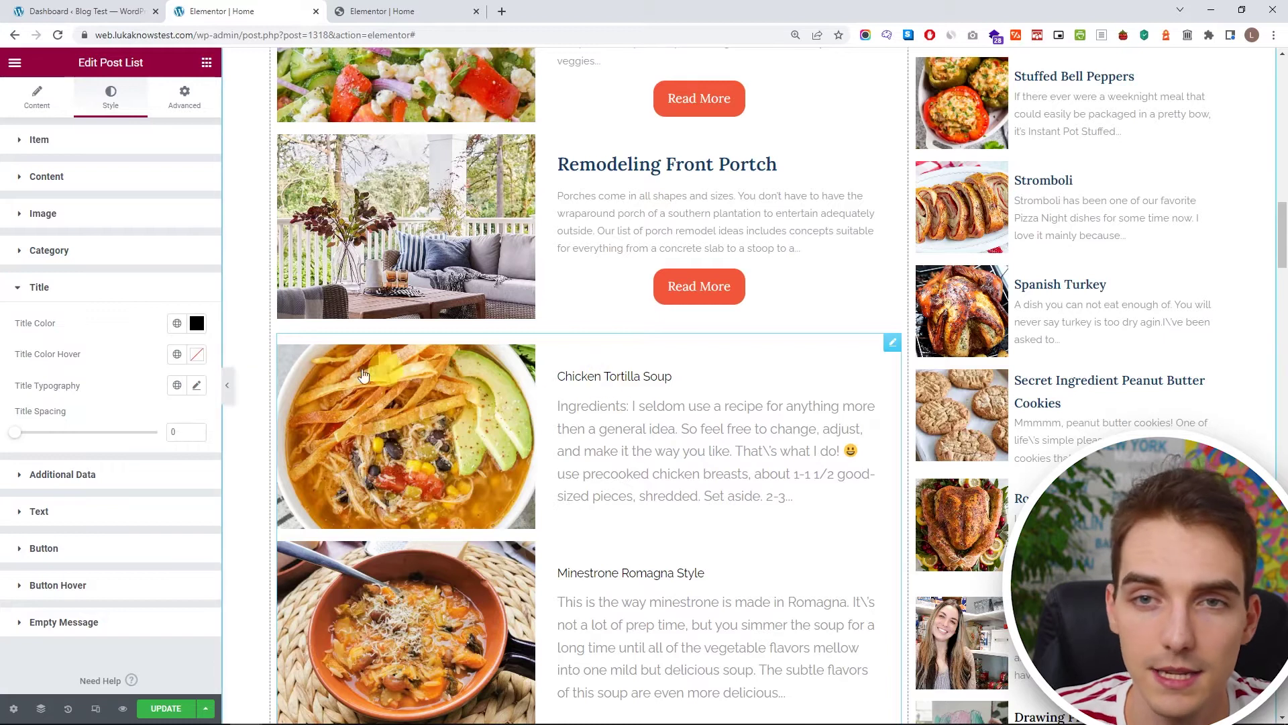
left_click(197, 385)
scroll(159, 448, "down", 1)
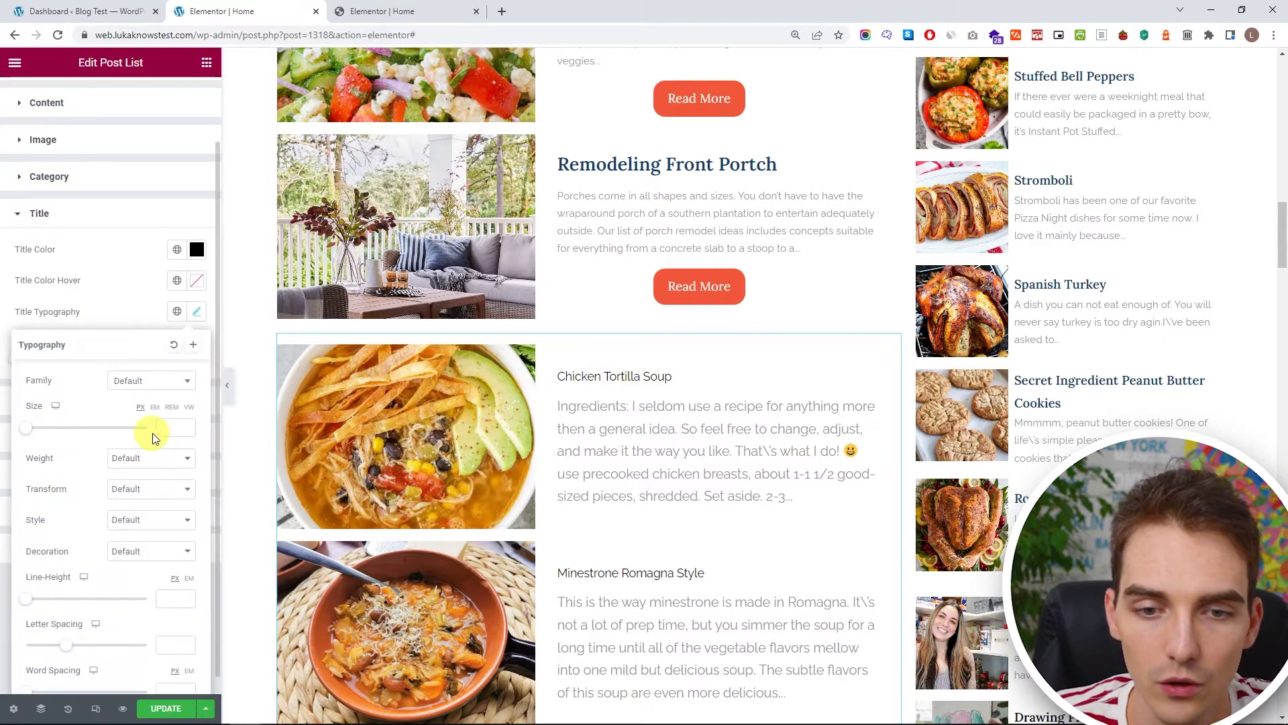
left_click(159, 394)
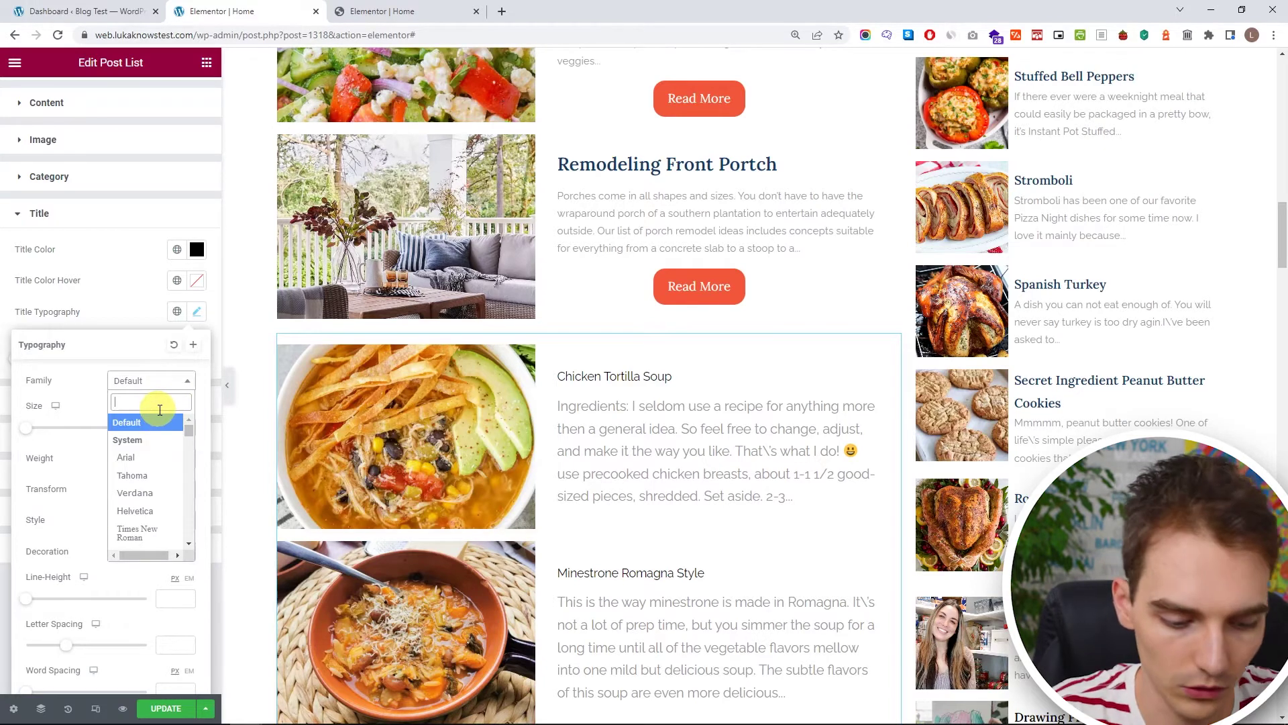
type("lora")
left_click(149, 459)
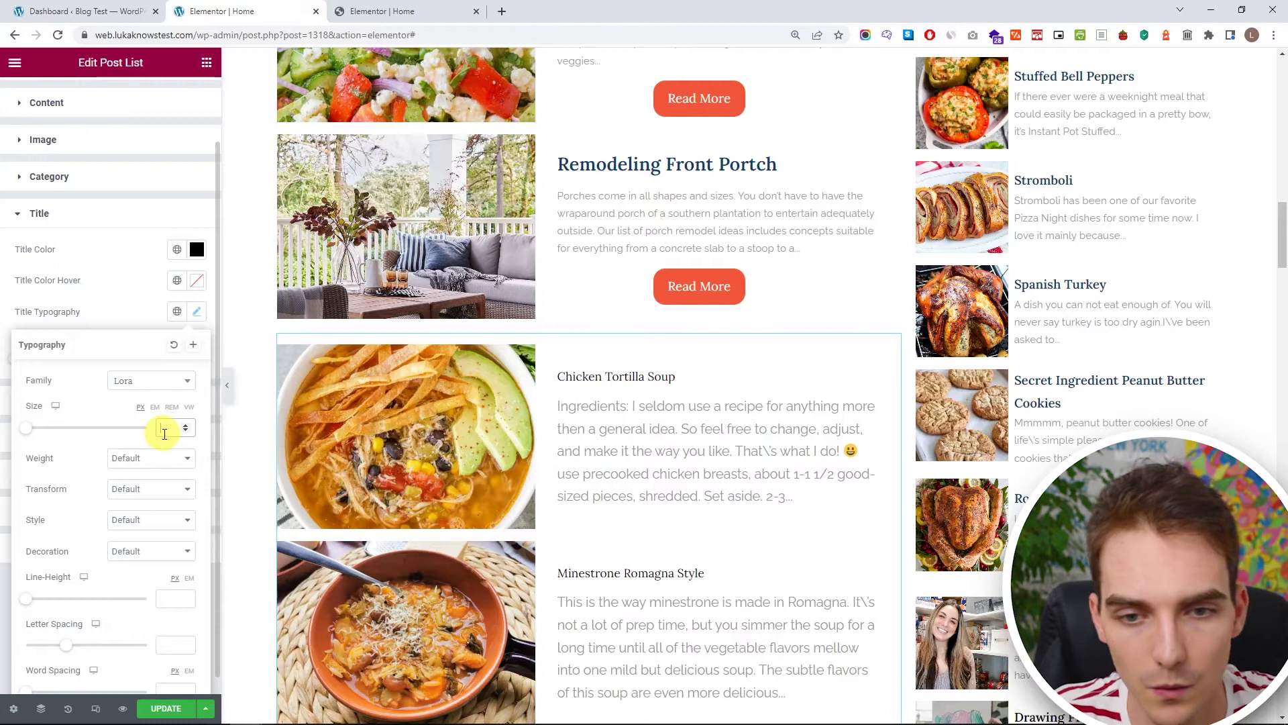
Set the Post List's title font size to 25 px and its weight to 600.
left_click(165, 430)
type("25")
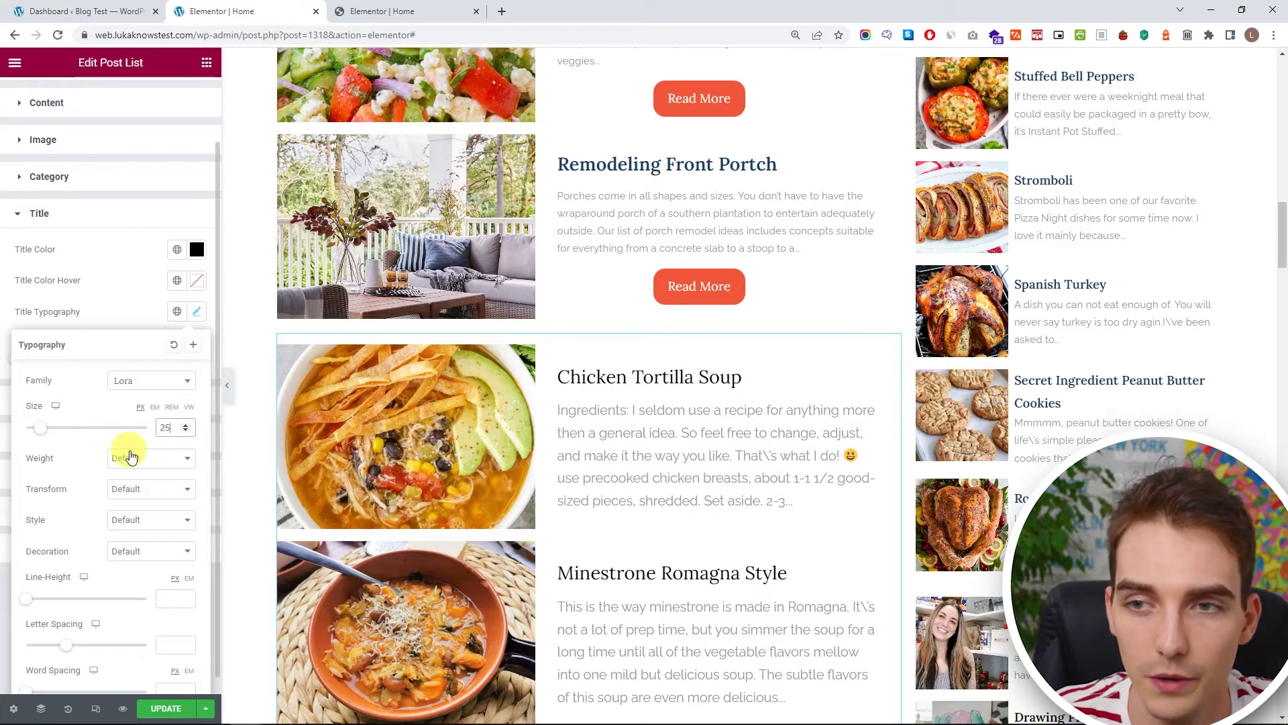
left_click(159, 468)
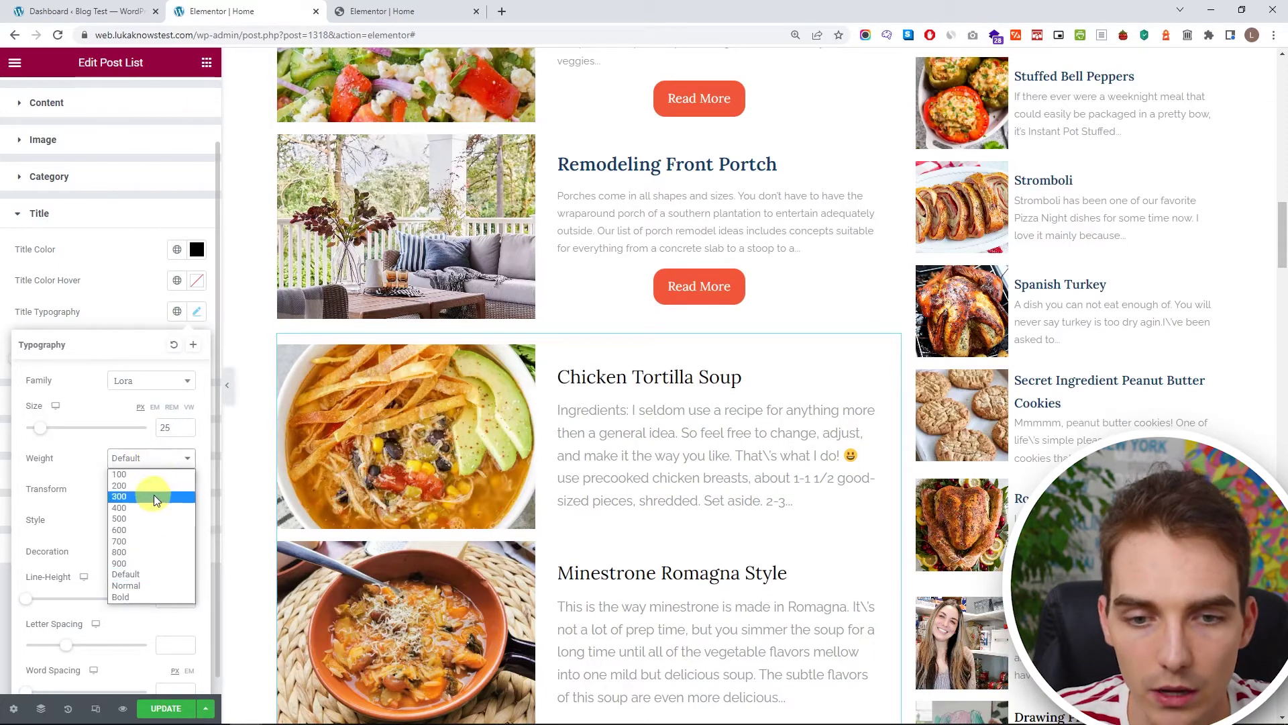
left_click(151, 531)
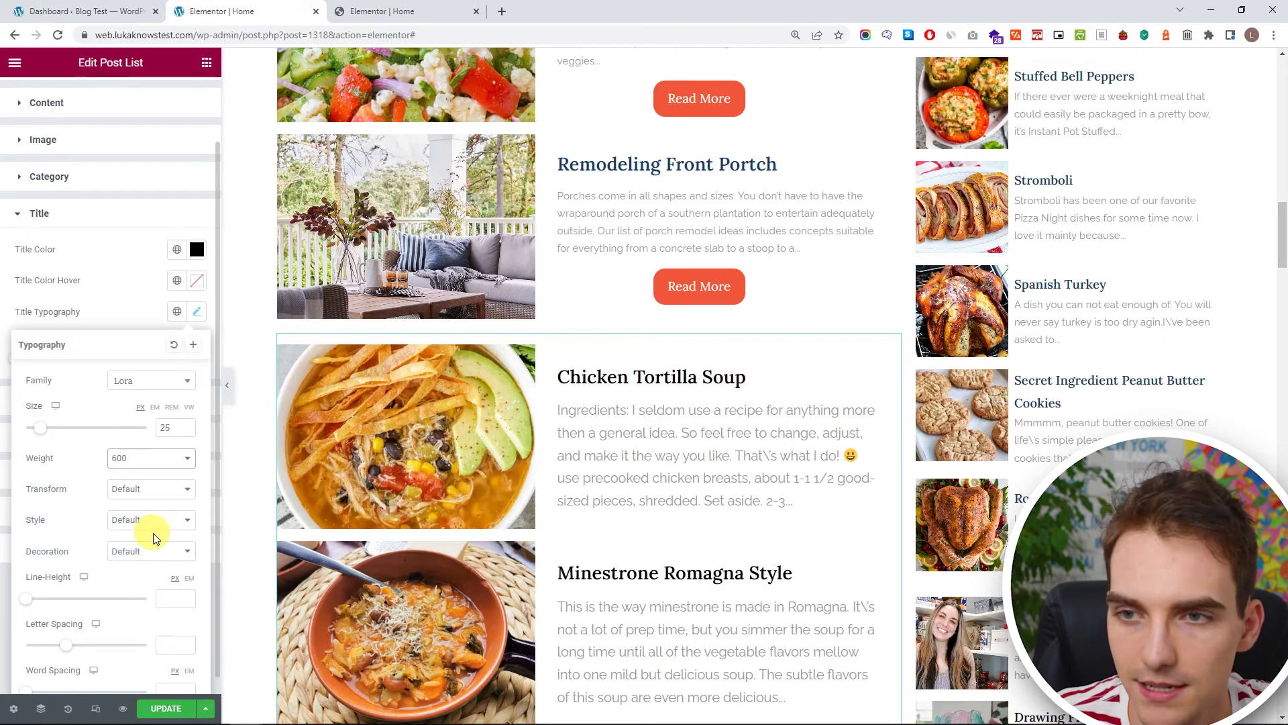
left_click(111, 312)
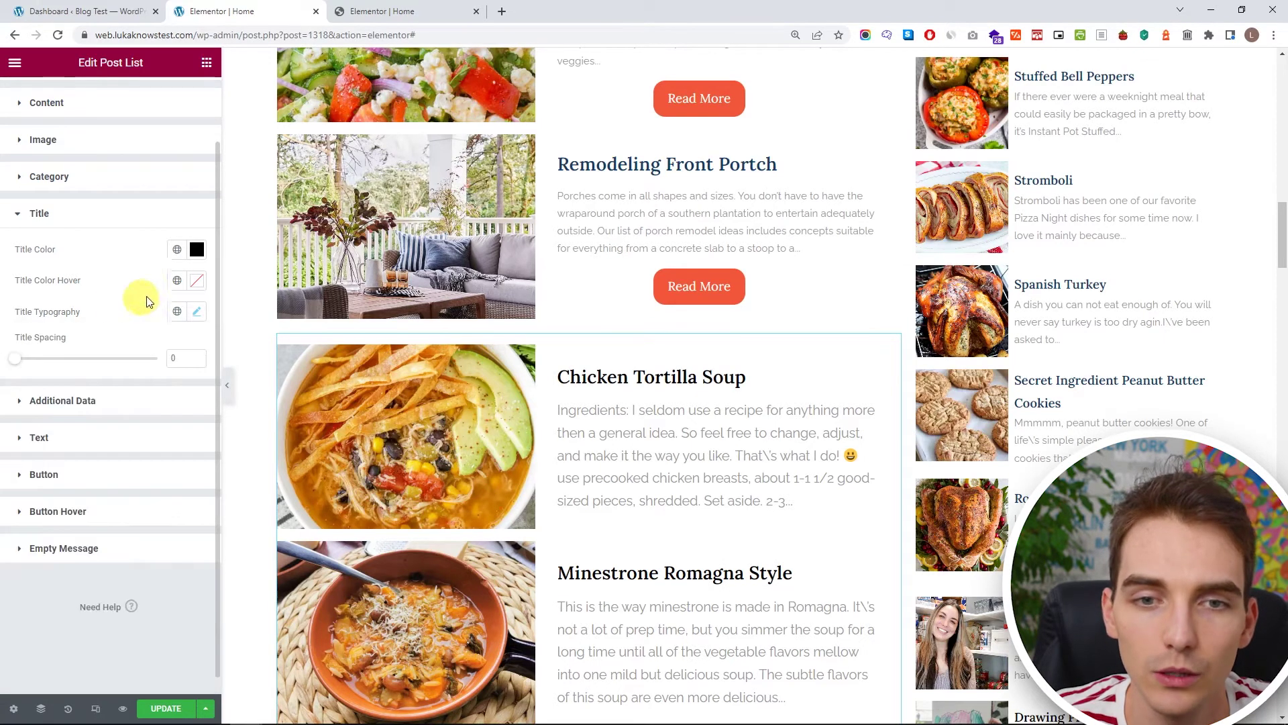
Apply the global My Blue colour to the Post List's titles.
left_click(178, 251)
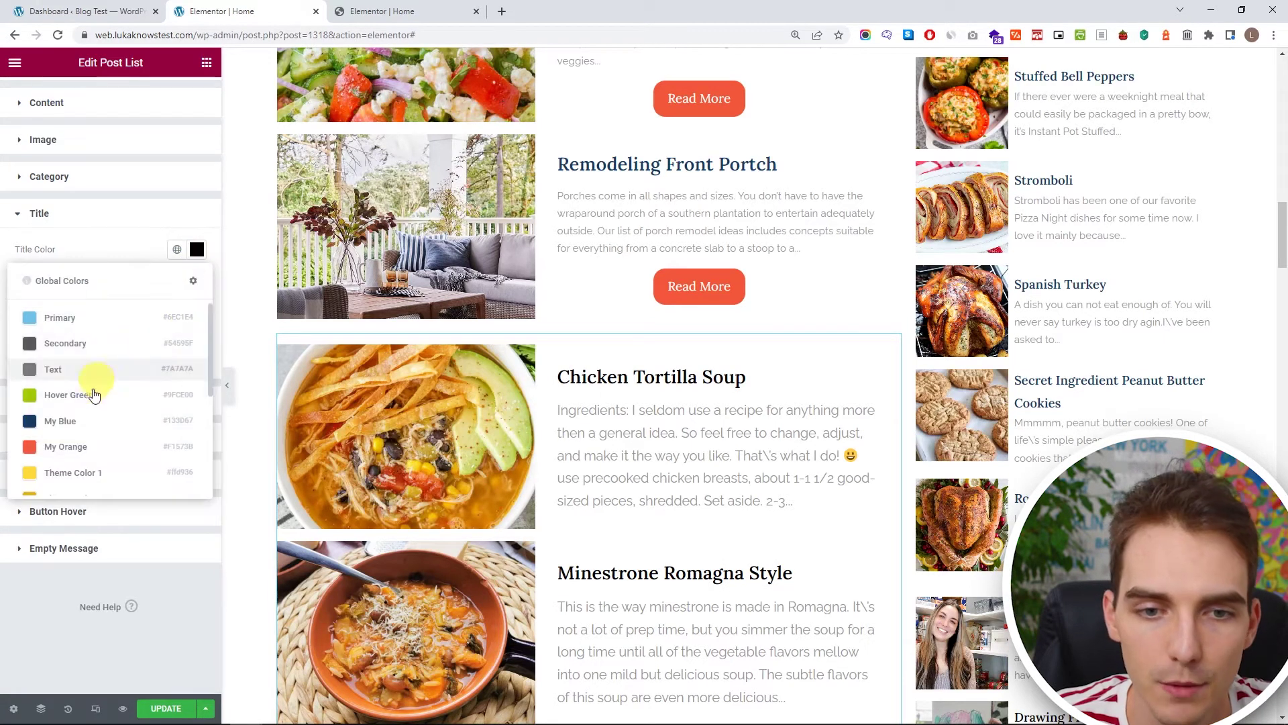
left_click(87, 420)
left_click(197, 294)
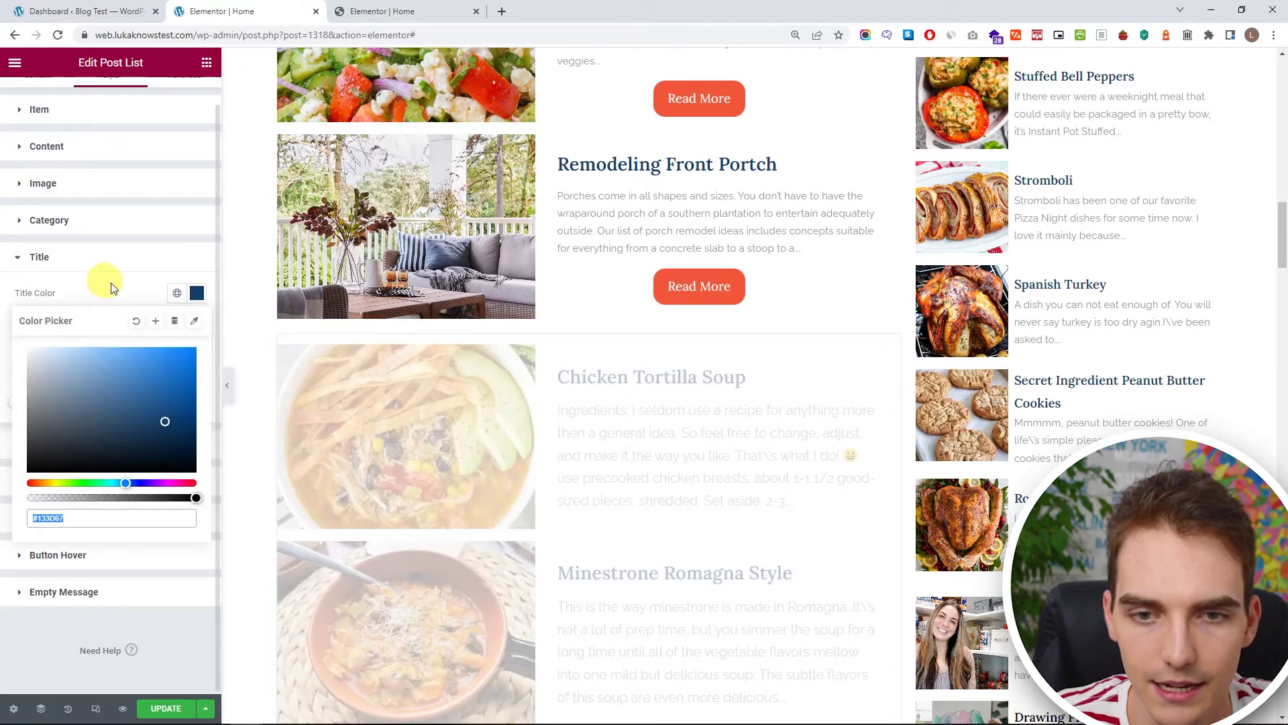
left_click(129, 296)
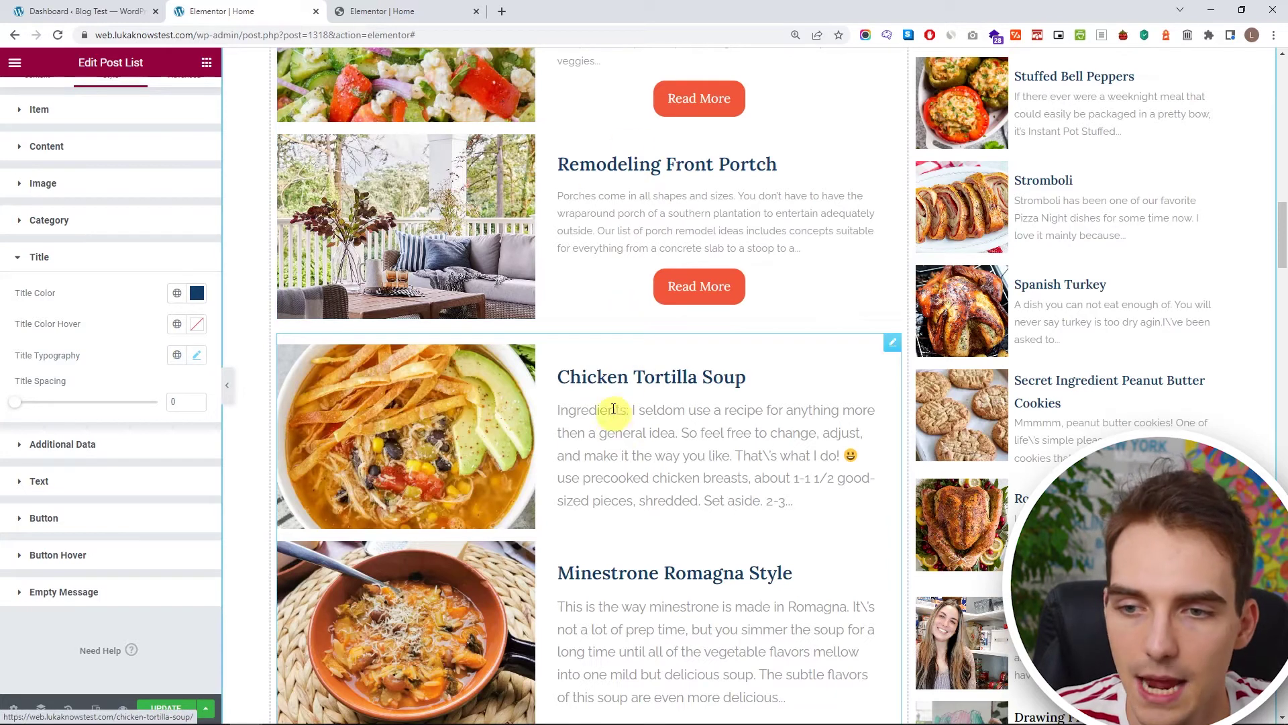
left_click(92, 259)
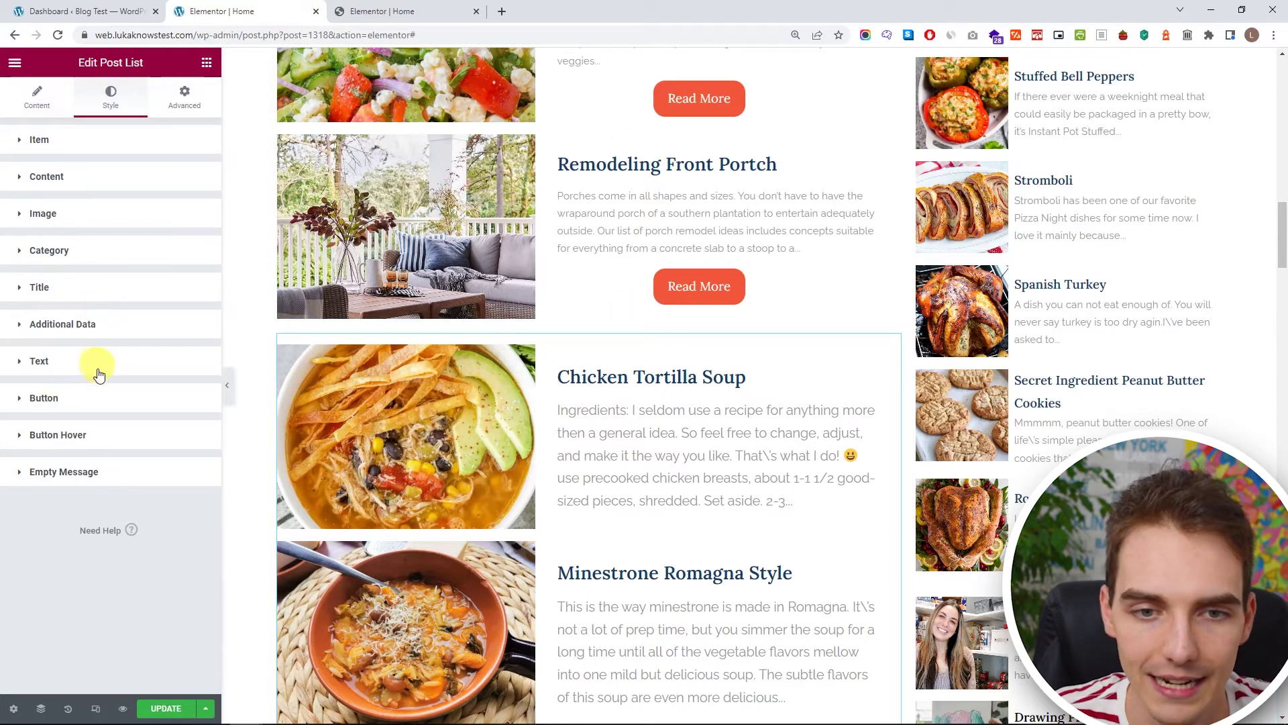
Set the Post List's text typography to Raleway at 14 px.
left_click(99, 374)
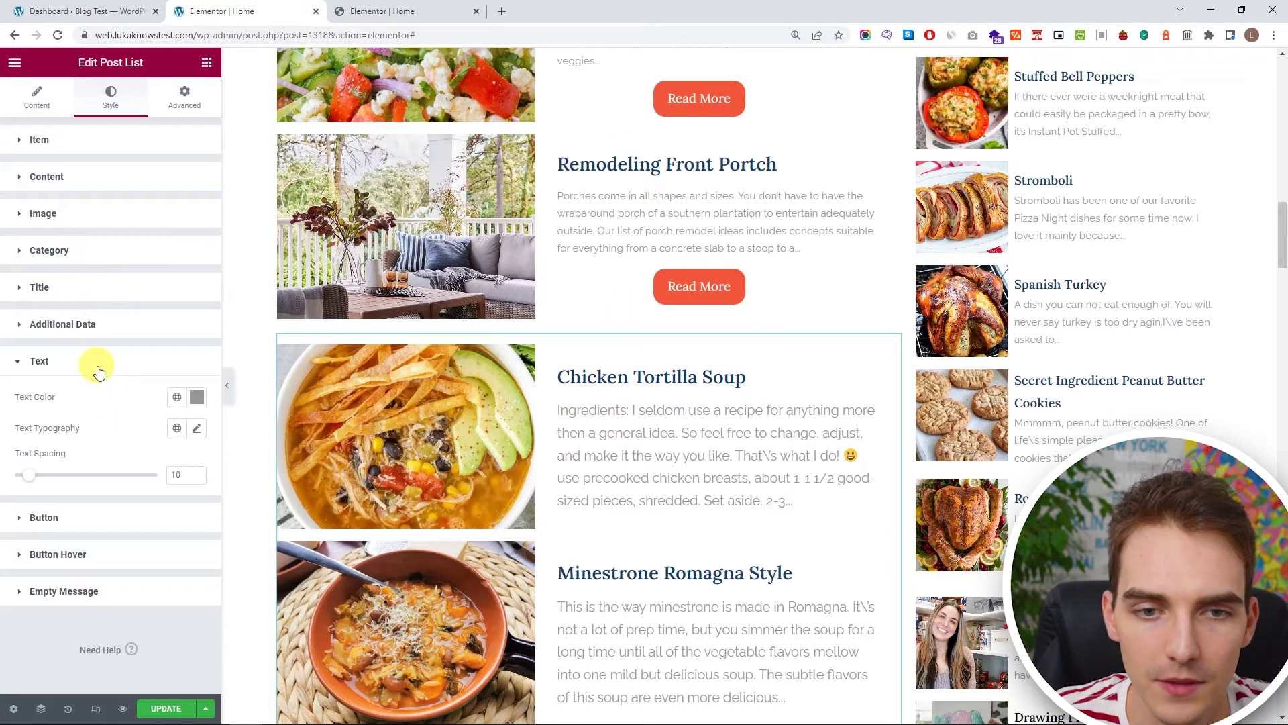
left_click(196, 430)
scroll(103, 396, "down", 1)
left_click(128, 423)
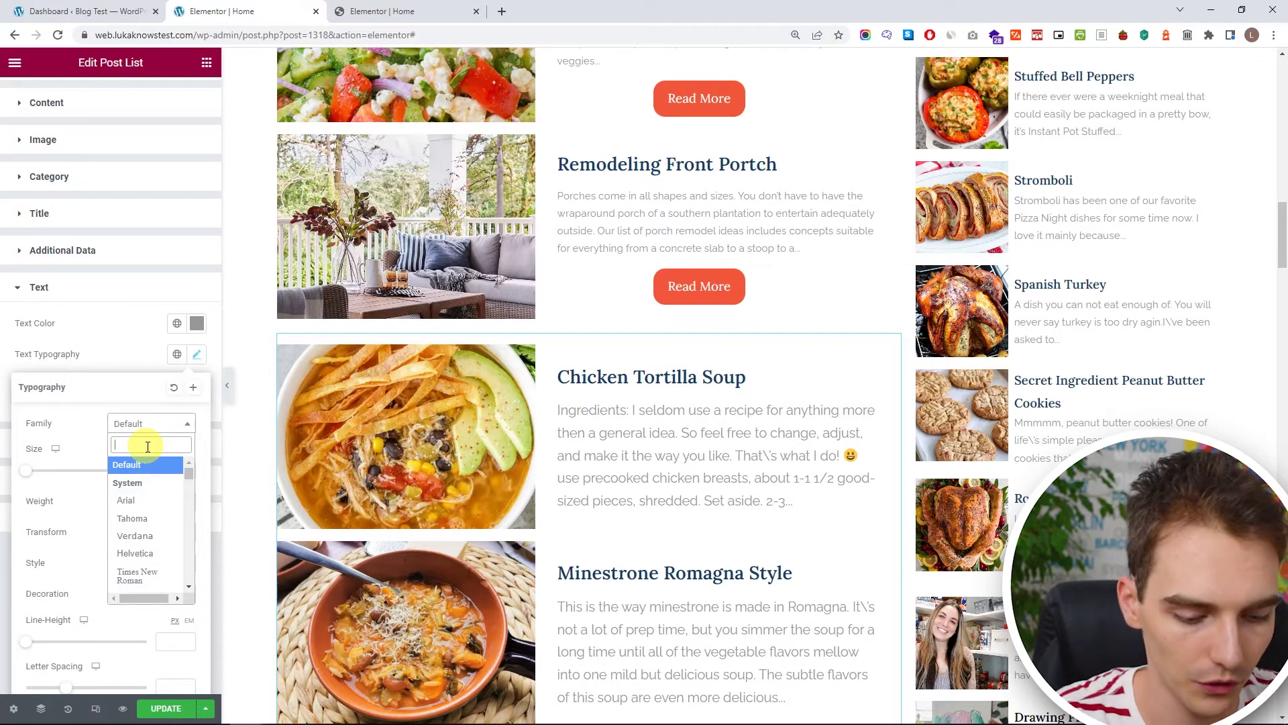
type("raleway")
left_click(161, 496)
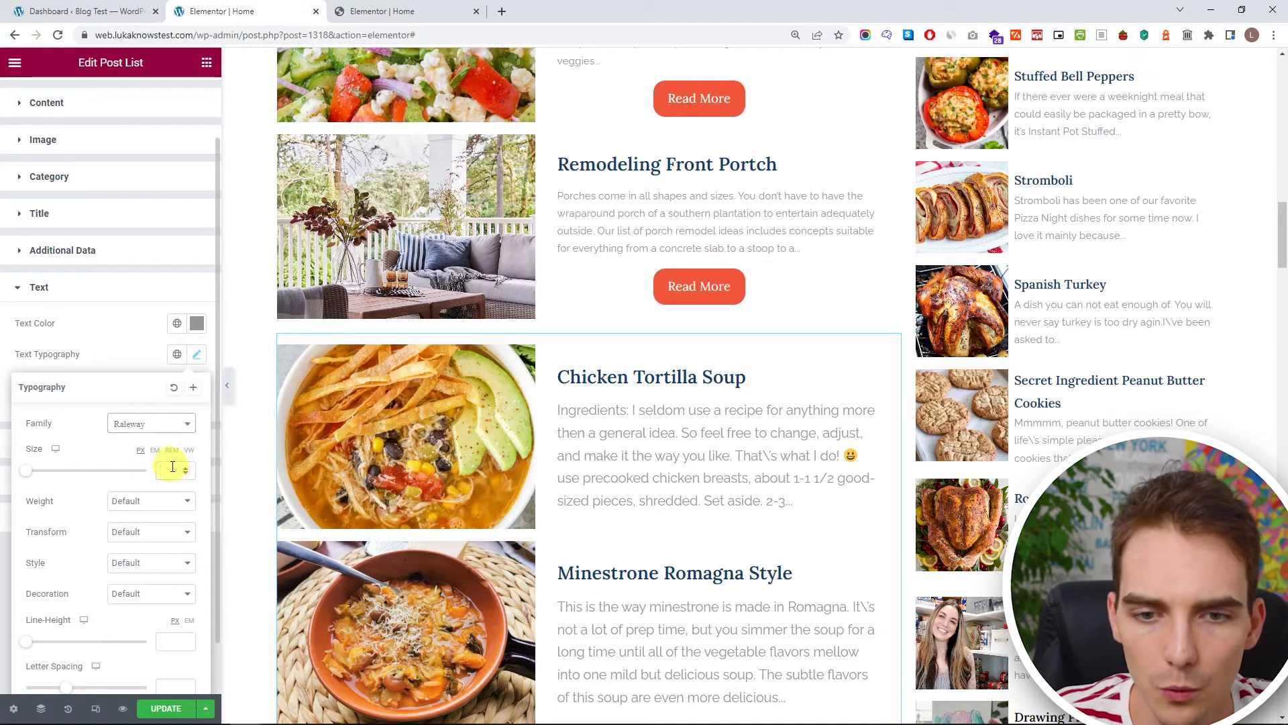
type("14")
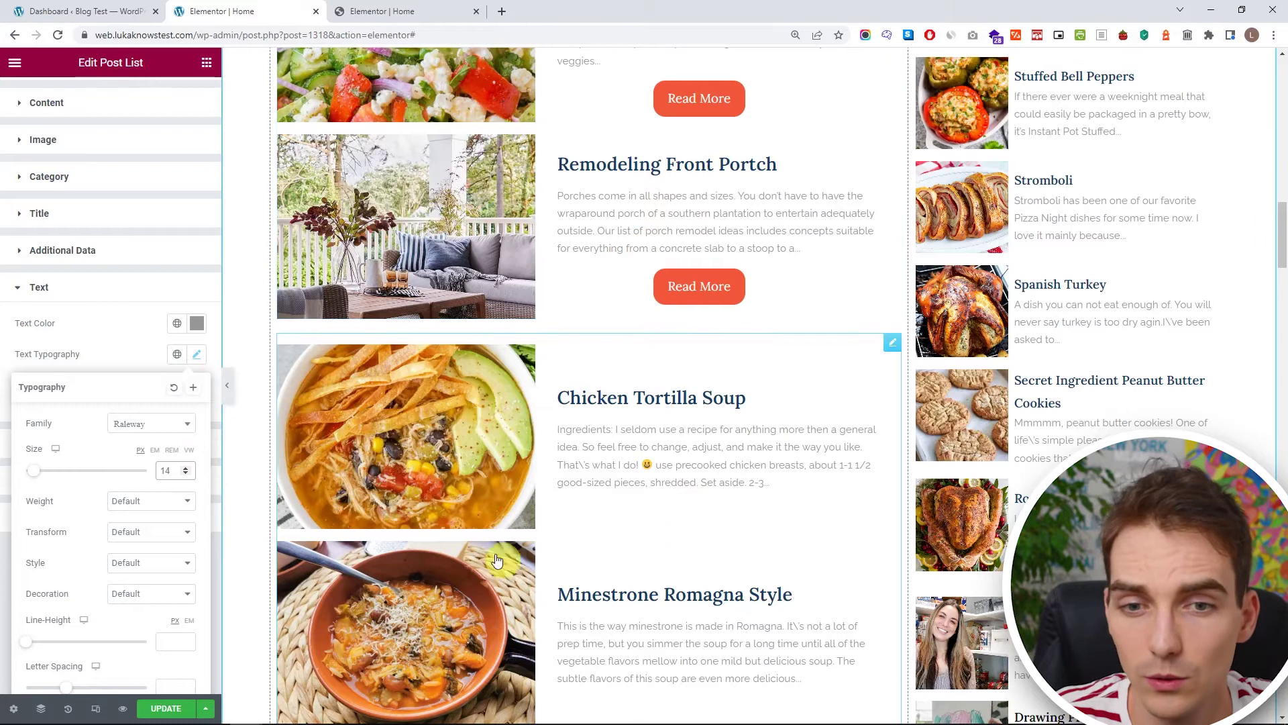
left_click(75, 296)
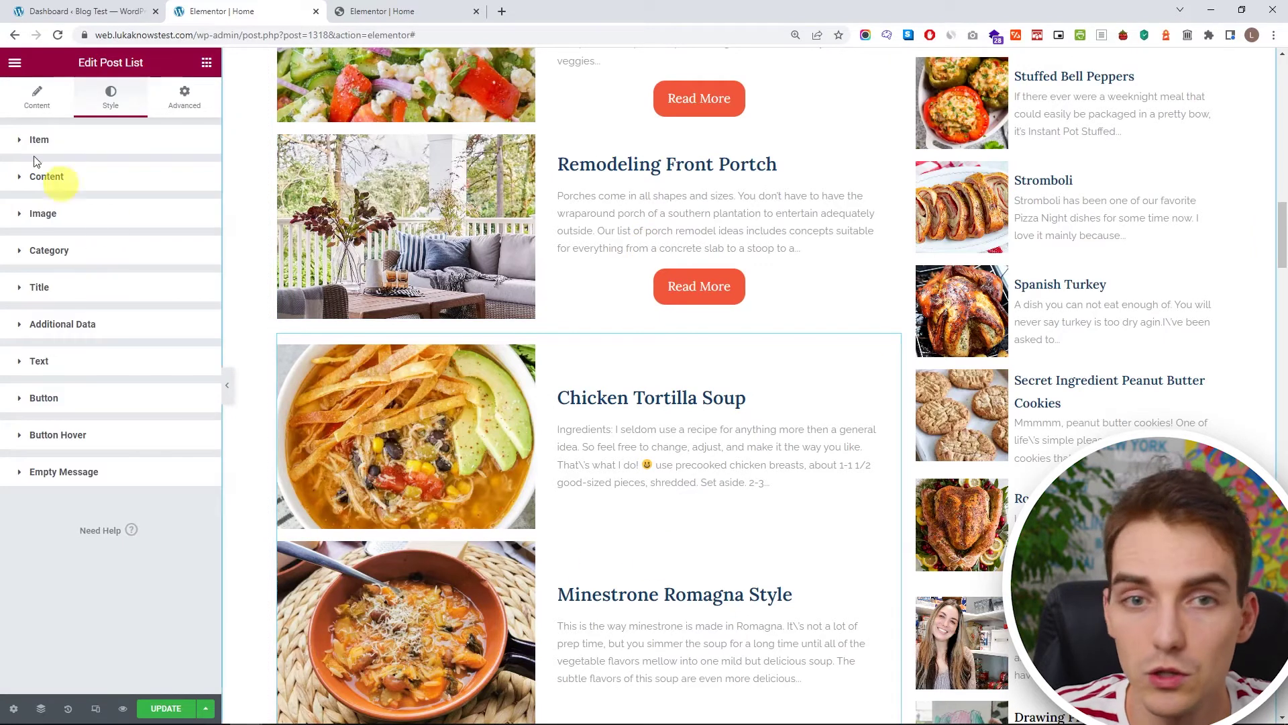
Show the Read More button inside the content of the Post List's items using the In Content option.
left_click(34, 97)
left_click(55, 144)
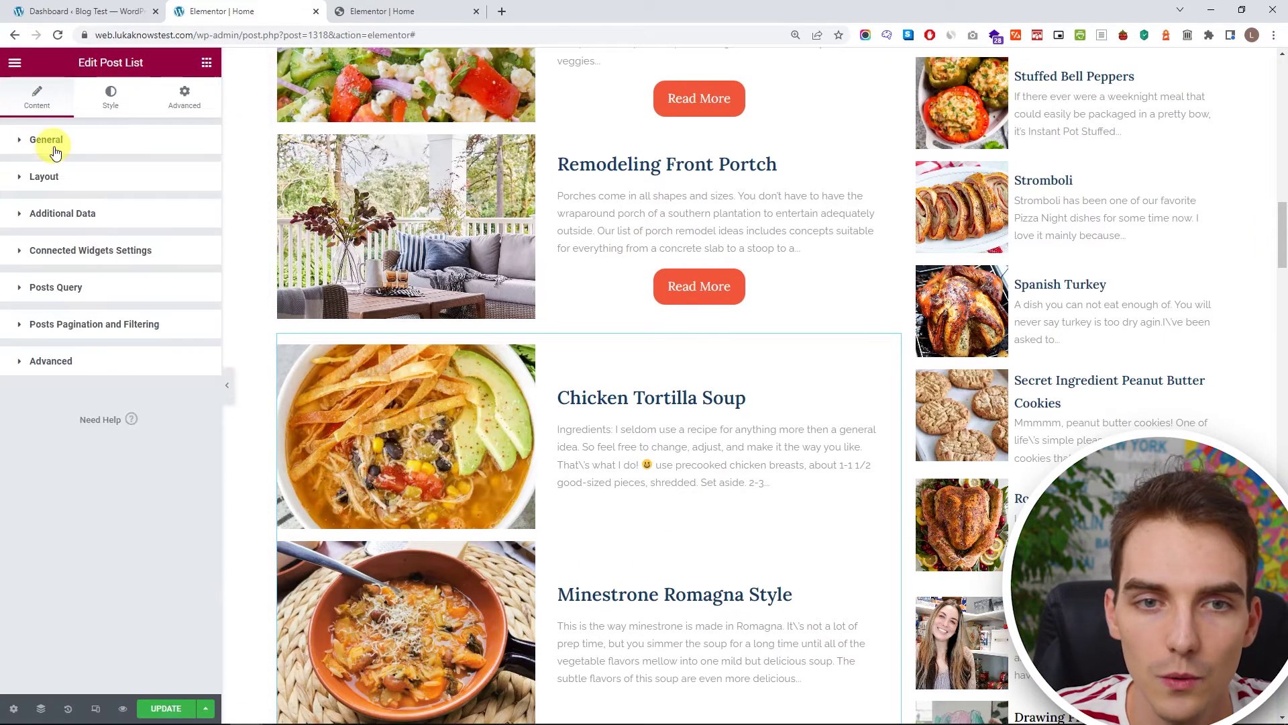
left_click(74, 176)
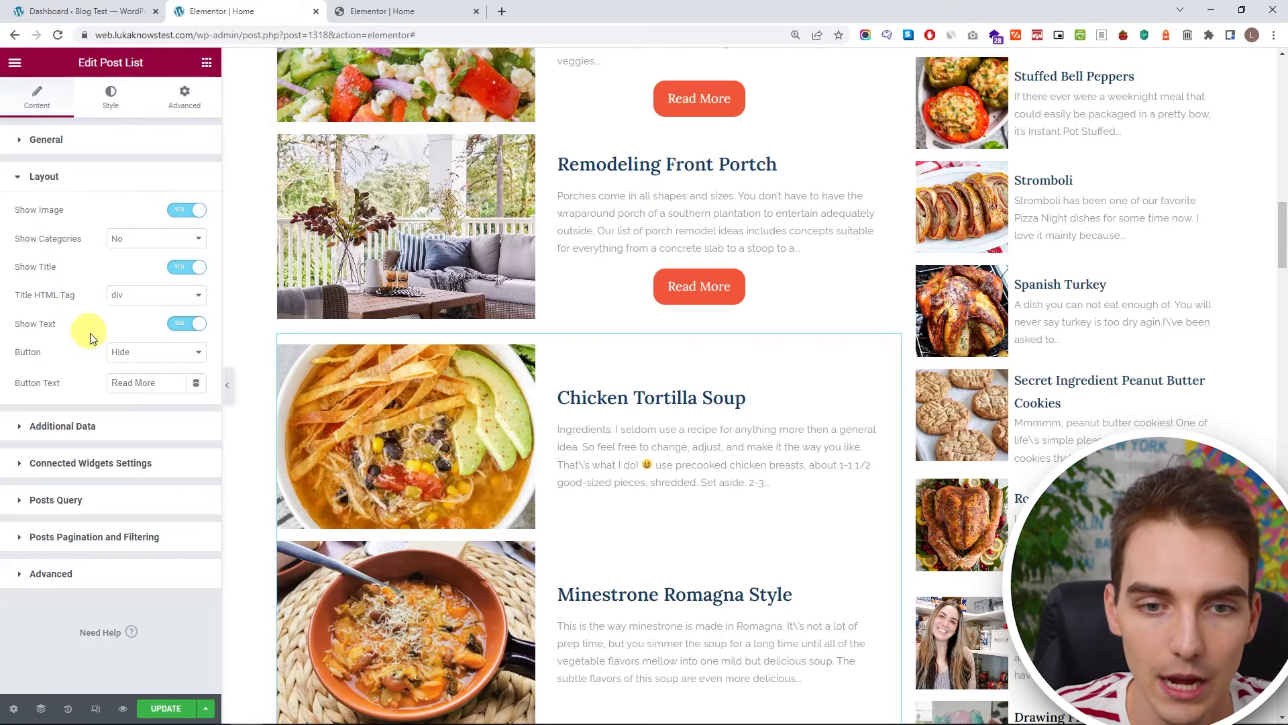
left_click(156, 353)
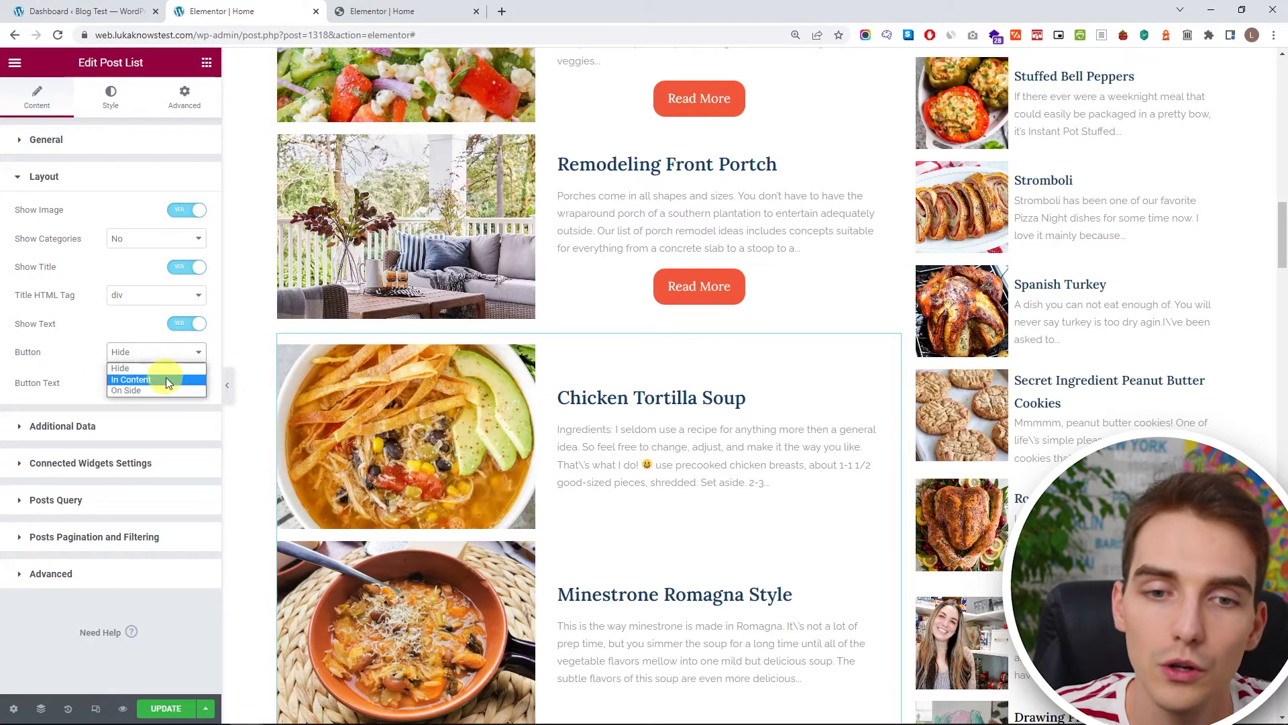
left_click(167, 379)
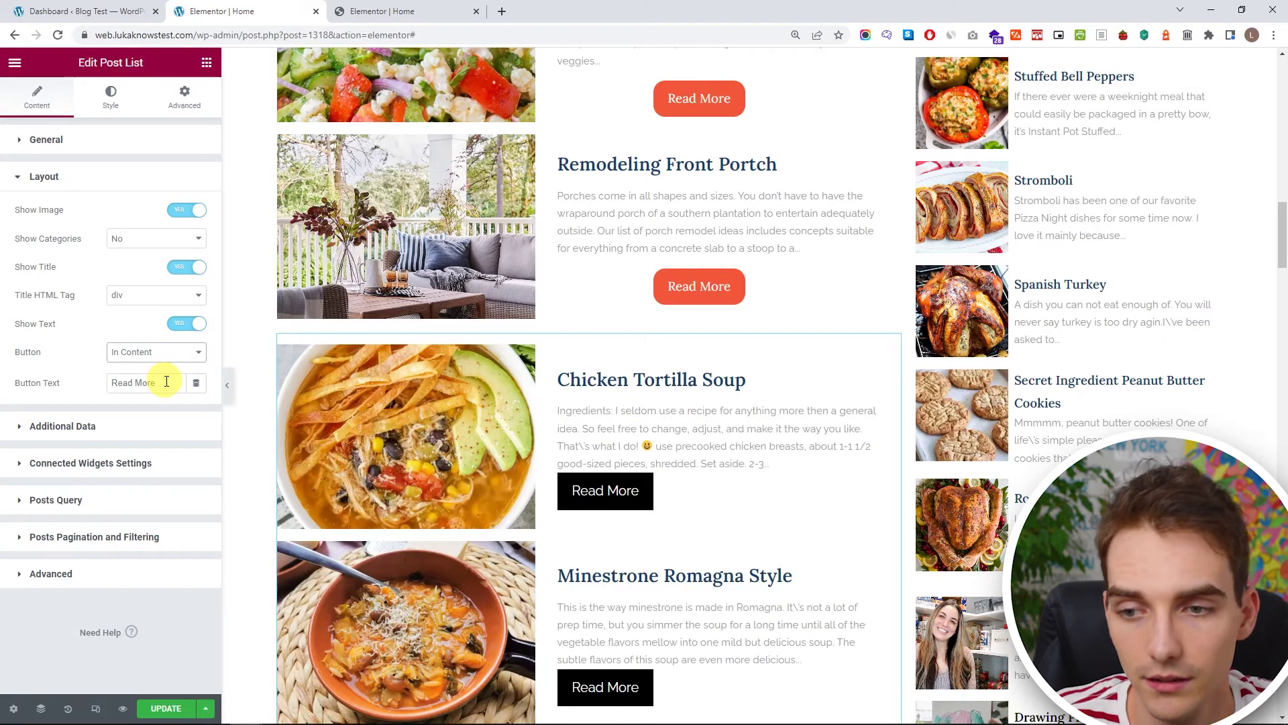
Unlink the Post List's button margins, set them to 130 px left and 10 px top, and set the button radius to 16.
left_click(111, 94)
scroll(109, 329, "down", 3)
left_click(85, 530)
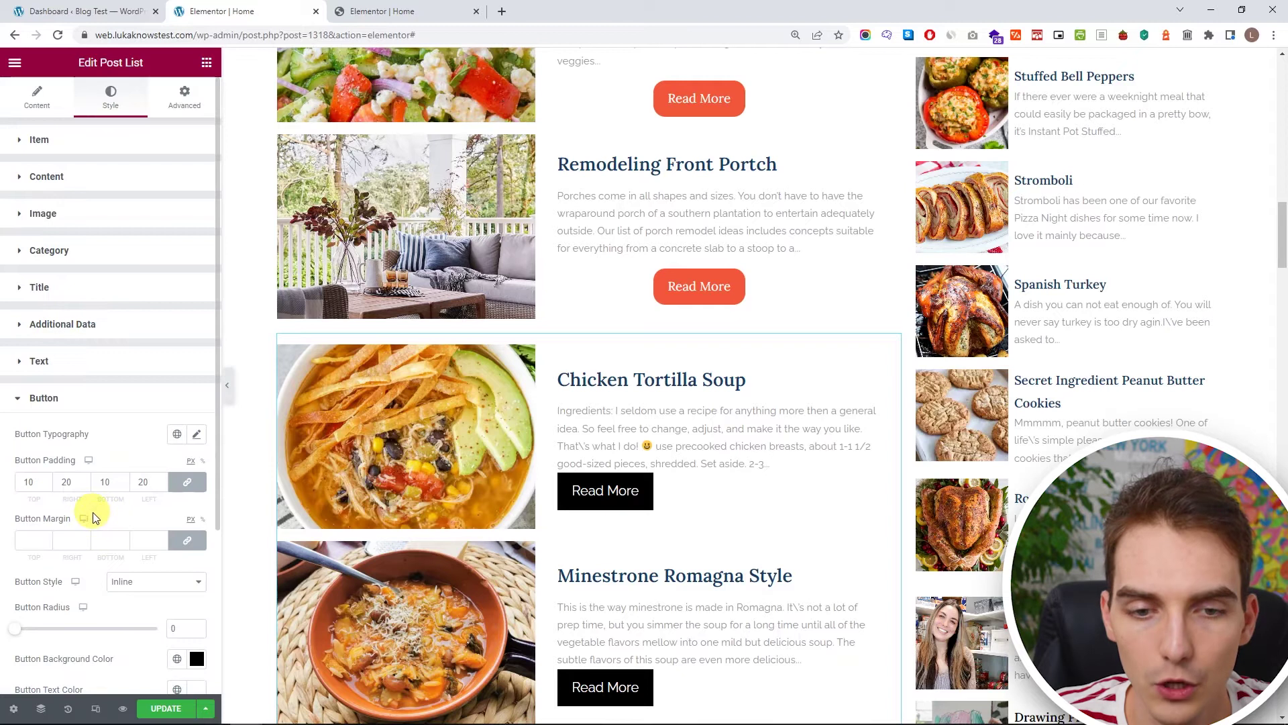
scroll(108, 390, "down", 3)
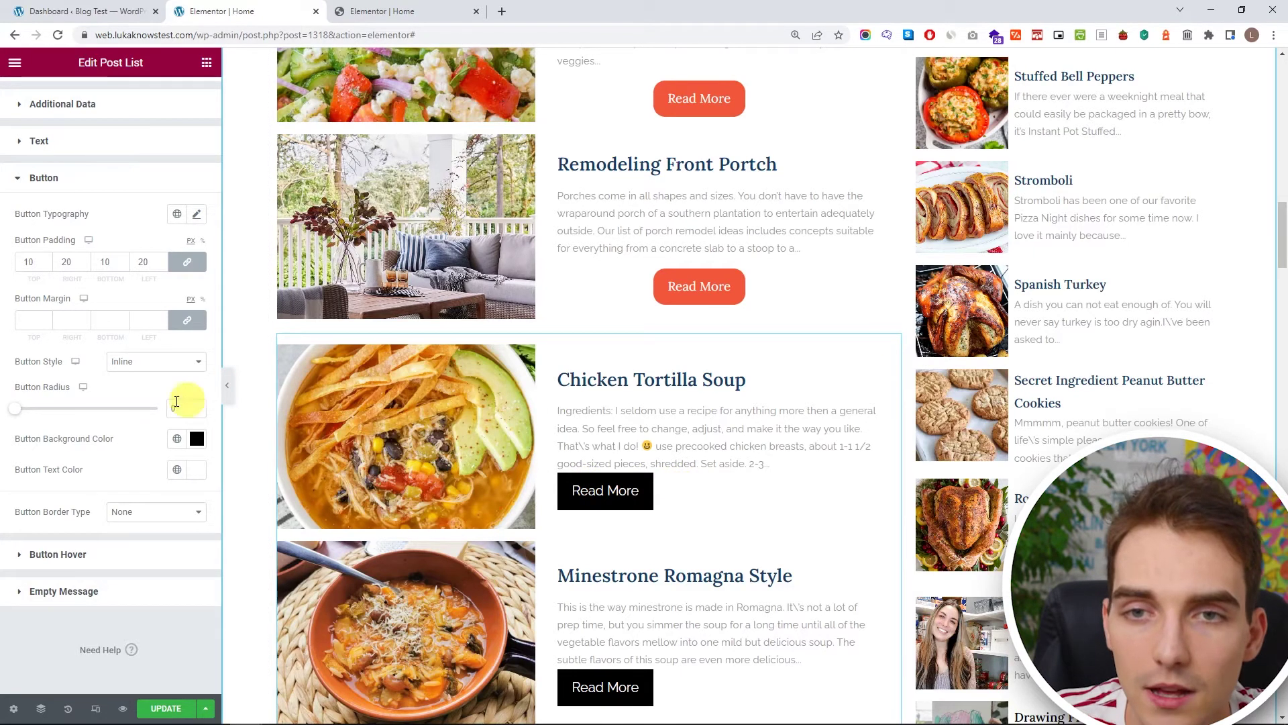
left_click(191, 321)
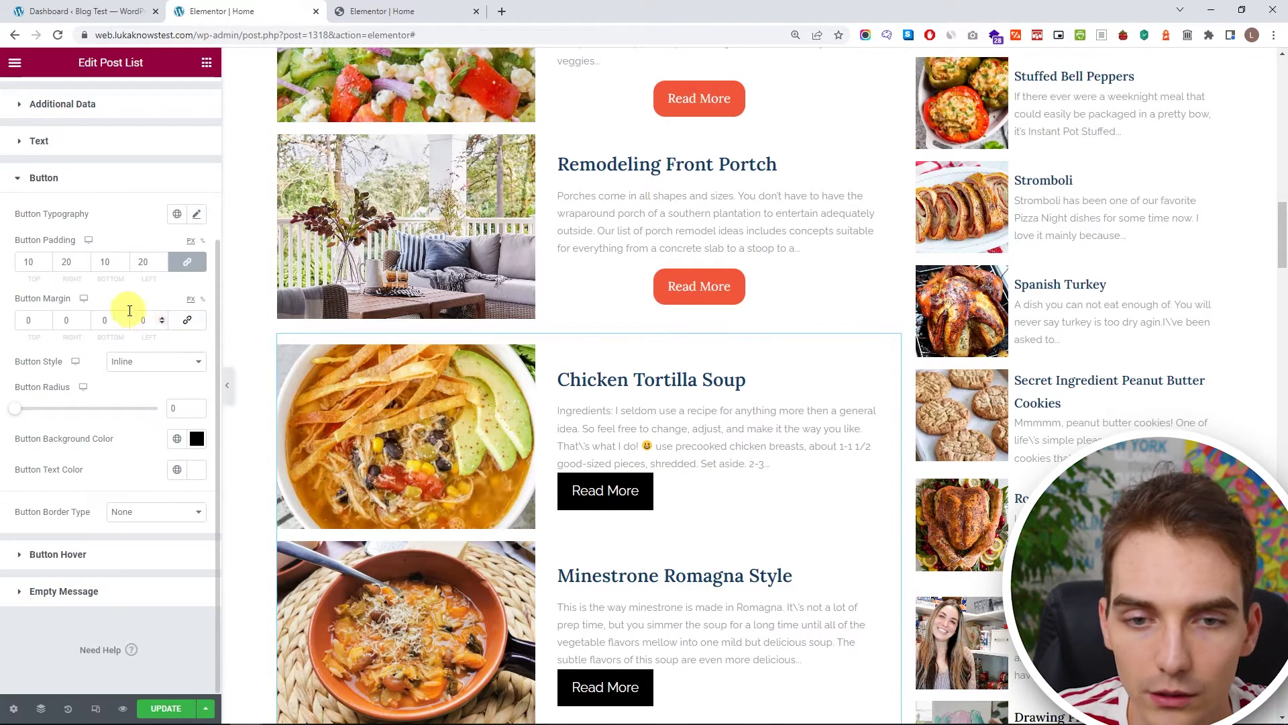
left_click(147, 322)
type("130")
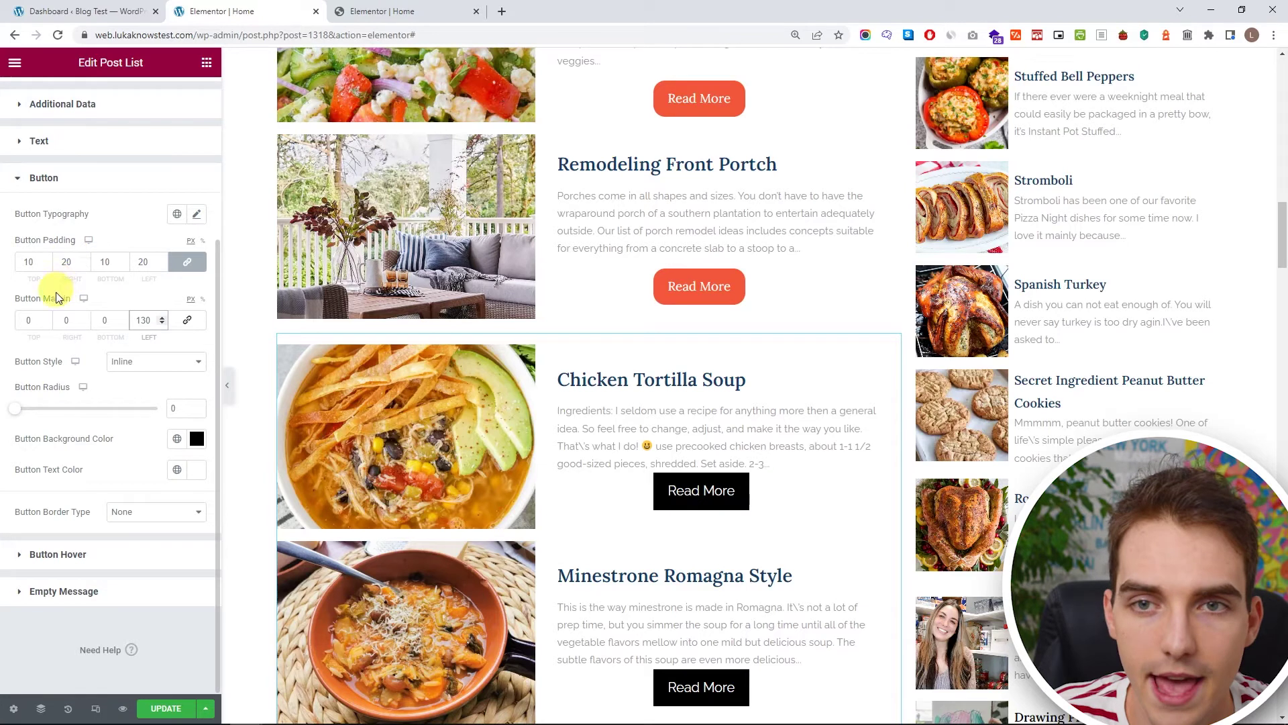
left_click(35, 318)
type("10")
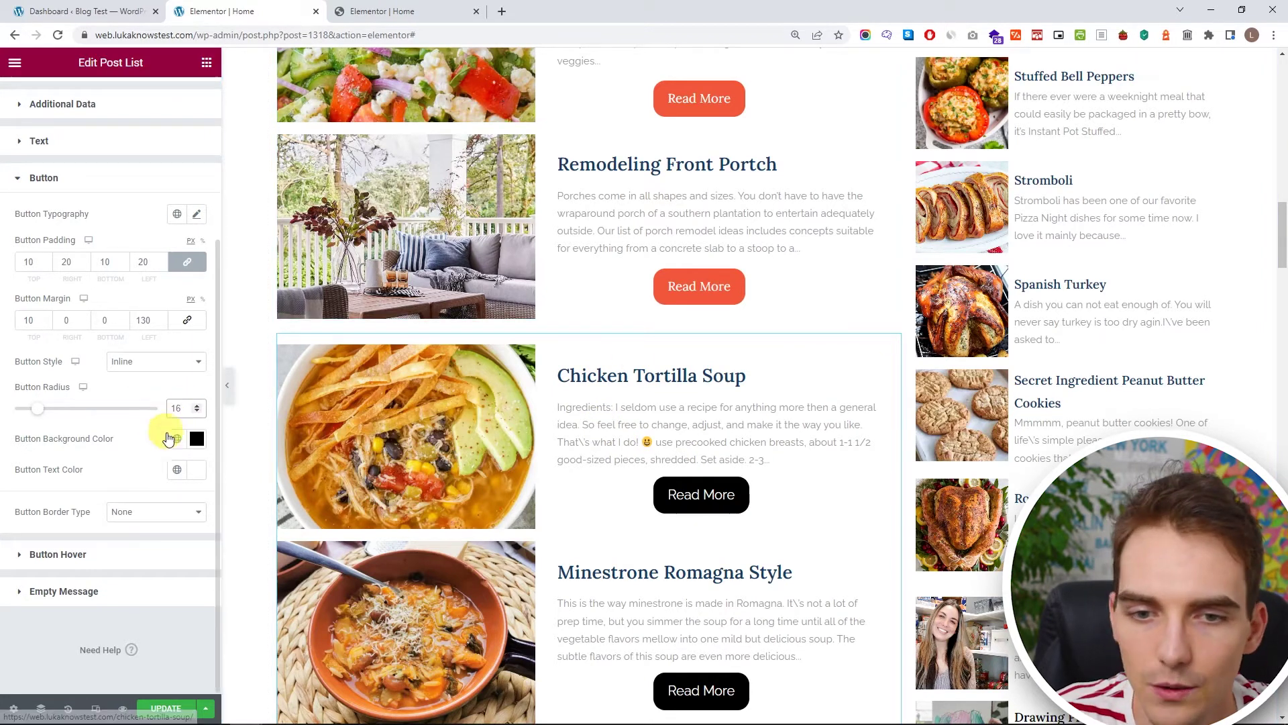
Apply the global My Orange colour to the background of the Post List's buttons.
left_click(177, 439)
left_click(74, 635)
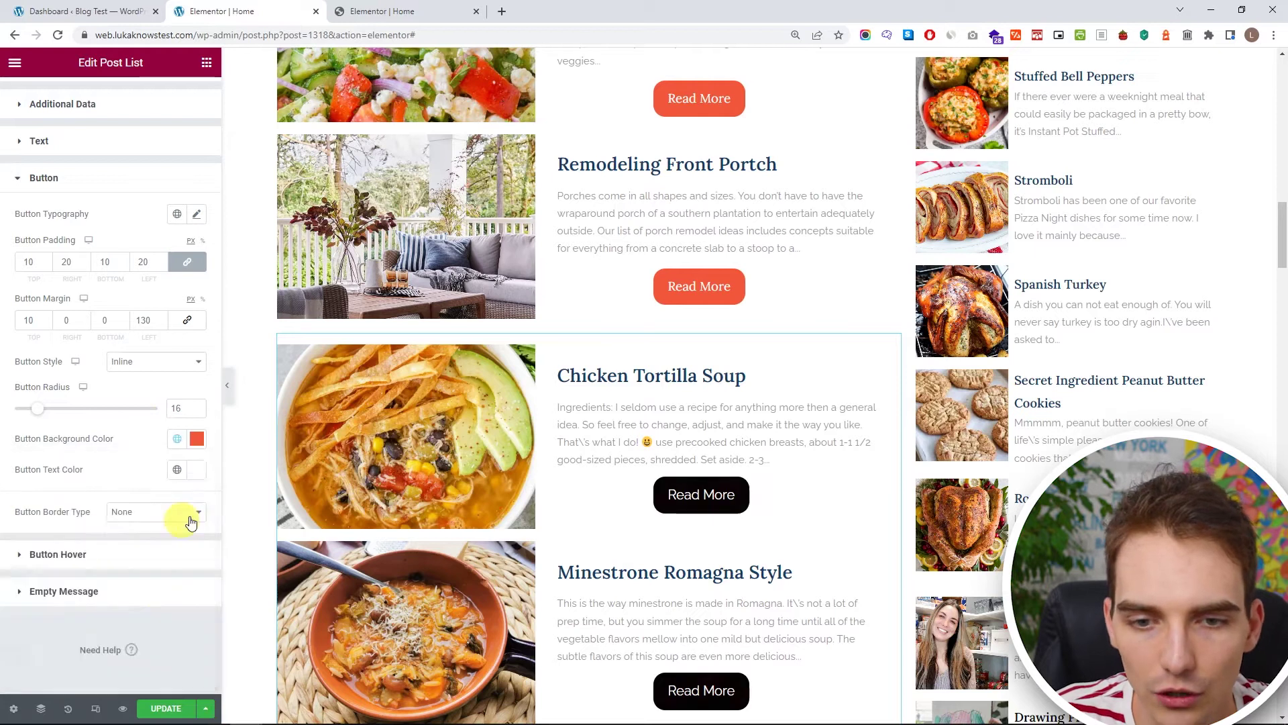
left_click(196, 440)
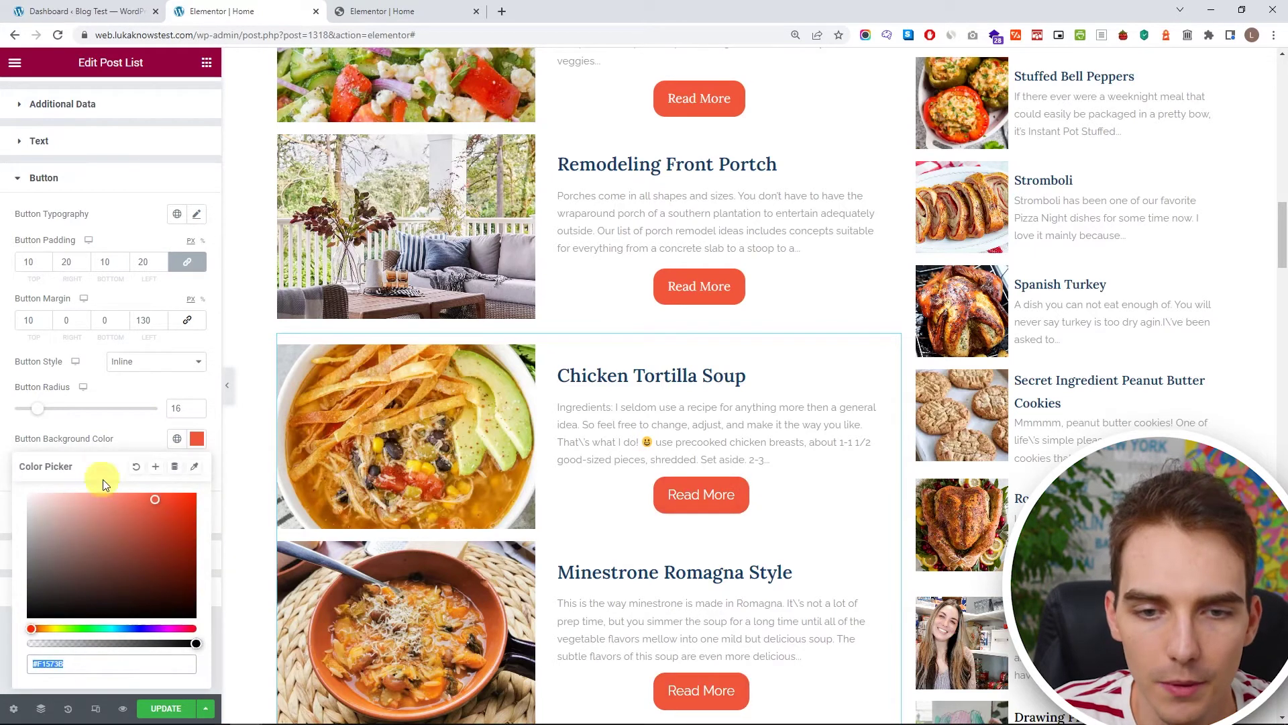
left_click(110, 440)
Set the font family of the Post List's buttons to Lora.
left_click(196, 214)
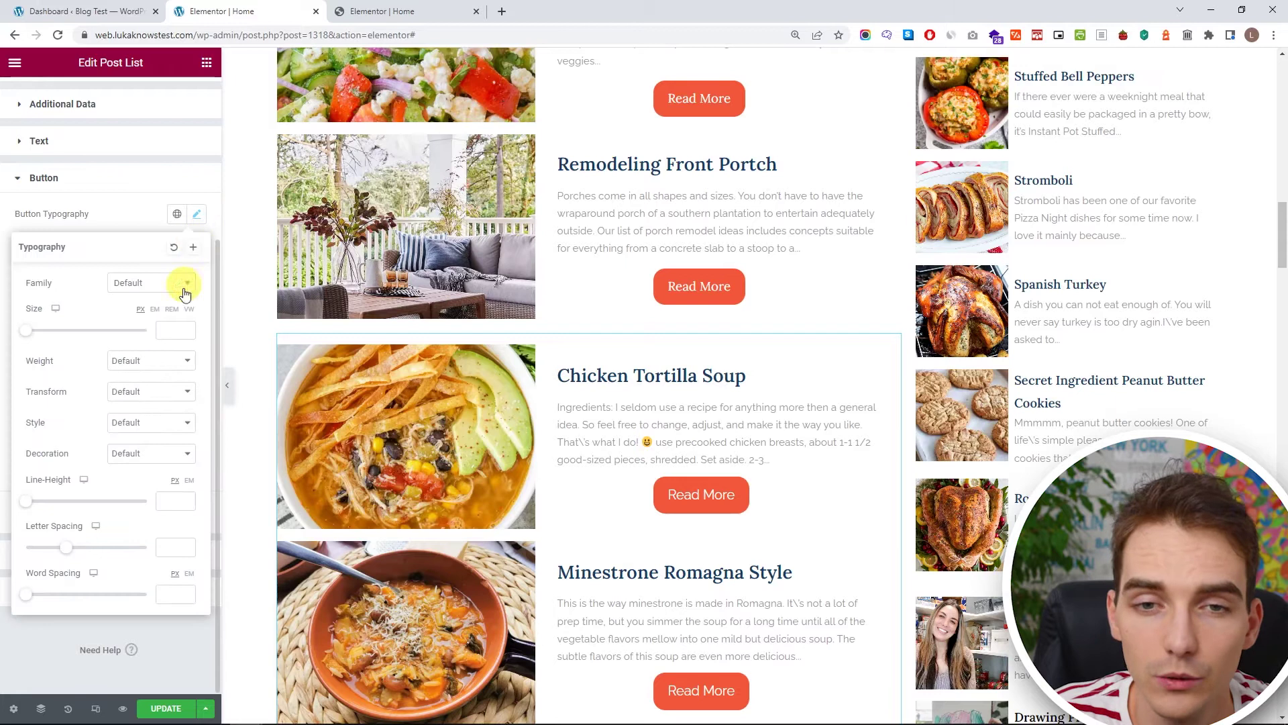
left_click(151, 284)
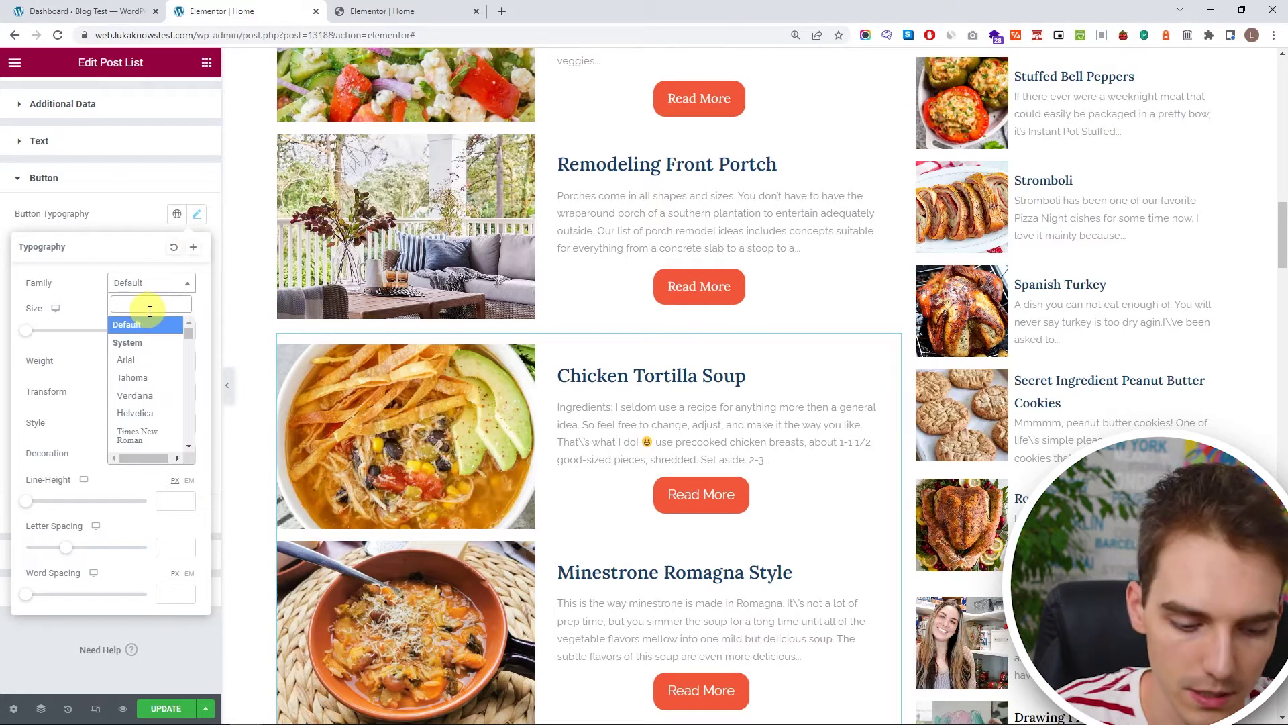
type("lora")
left_click(134, 360)
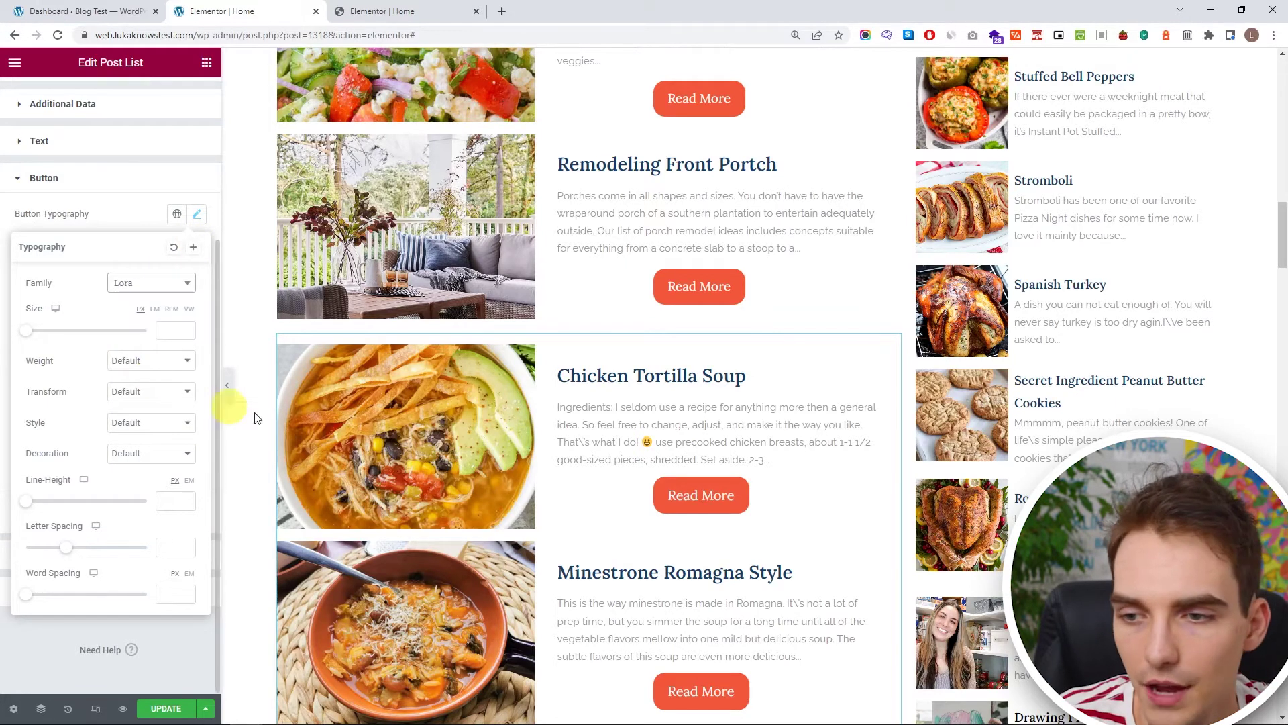
left_click(605, 330)
Compare the styled soup Post List with the list above it and check the sections that follow.
scroll(664, 403, "up", 10)
scroll(671, 369, "up", 12)
scroll(634, 422, "down", 12)
scroll(631, 417, "down", 10)
scroll(669, 384, "down", 1)
scroll(669, 384, "down", 3)
scroll(596, 365, "down", 8)
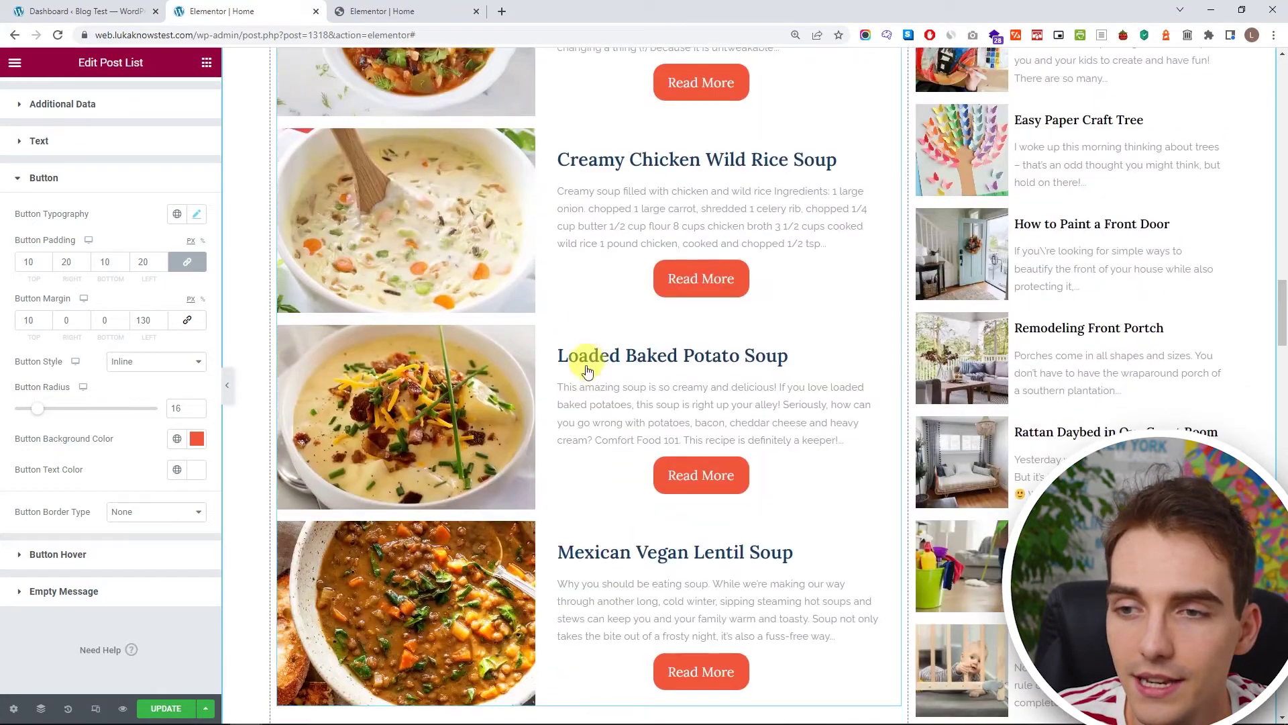
scroll(595, 364, "down", 10)
Add a Post Blocks widget directly below the three existing recipe post blocks in the My Recipe Ideas section.
left_click(650, 308)
scroll(520, 330, "up", 1)
scroll(489, 314, "down", 1)
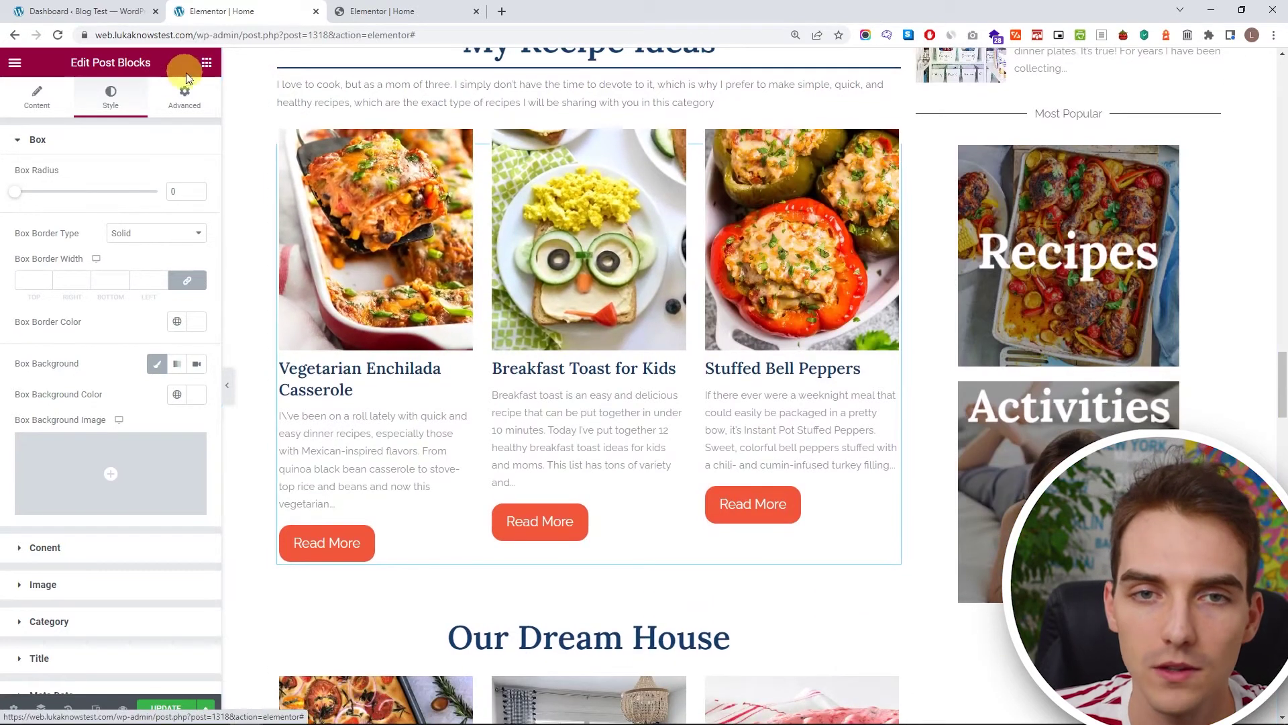
left_click(207, 64)
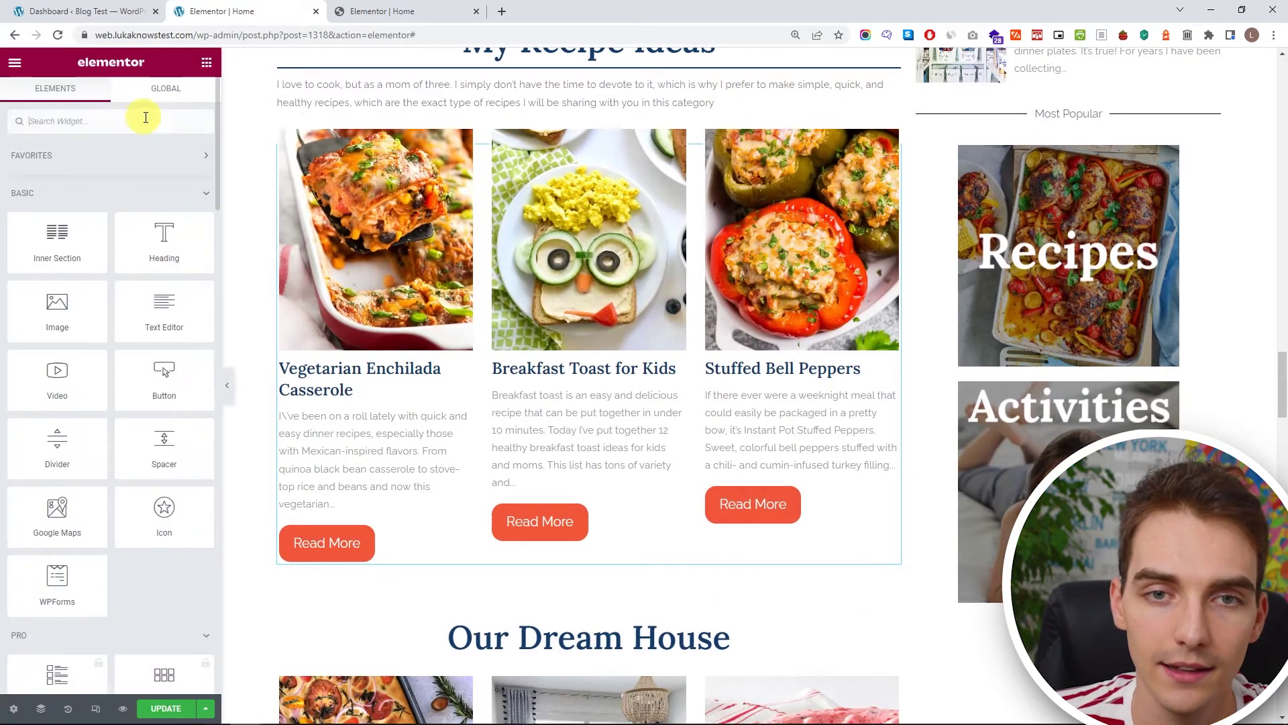
type("post")
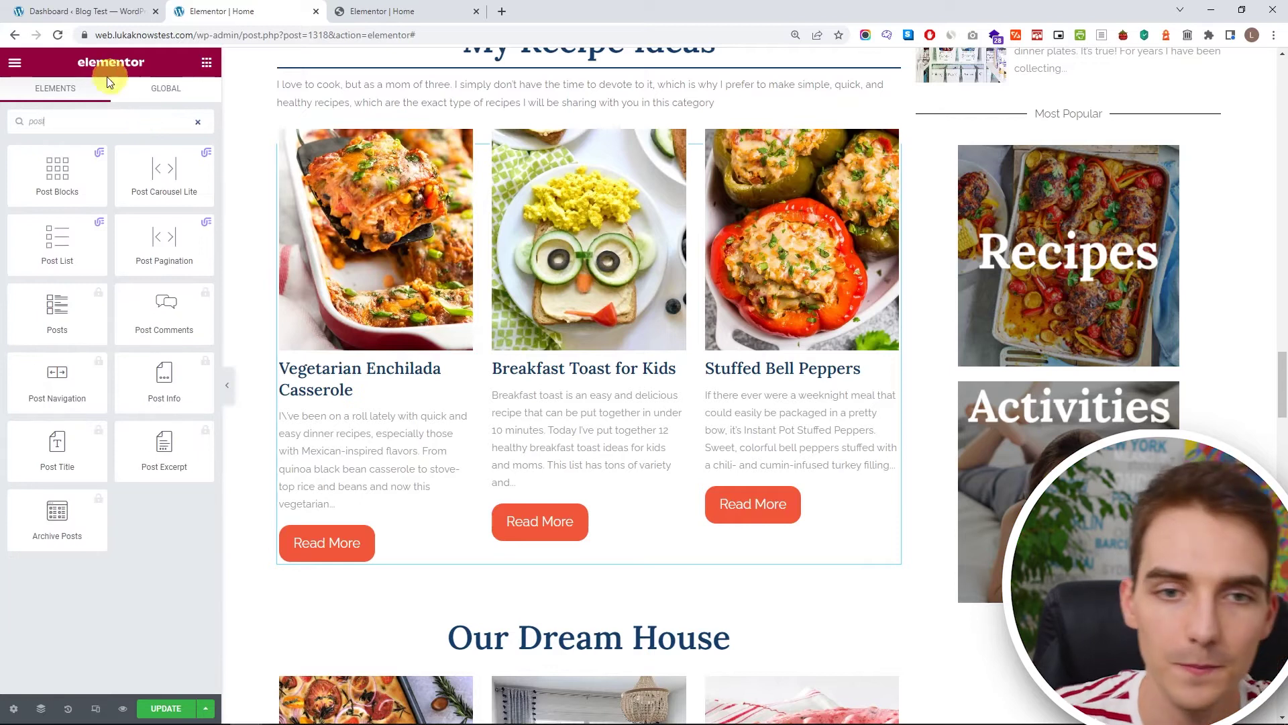
left_click_drag(57, 171, 449, 545)
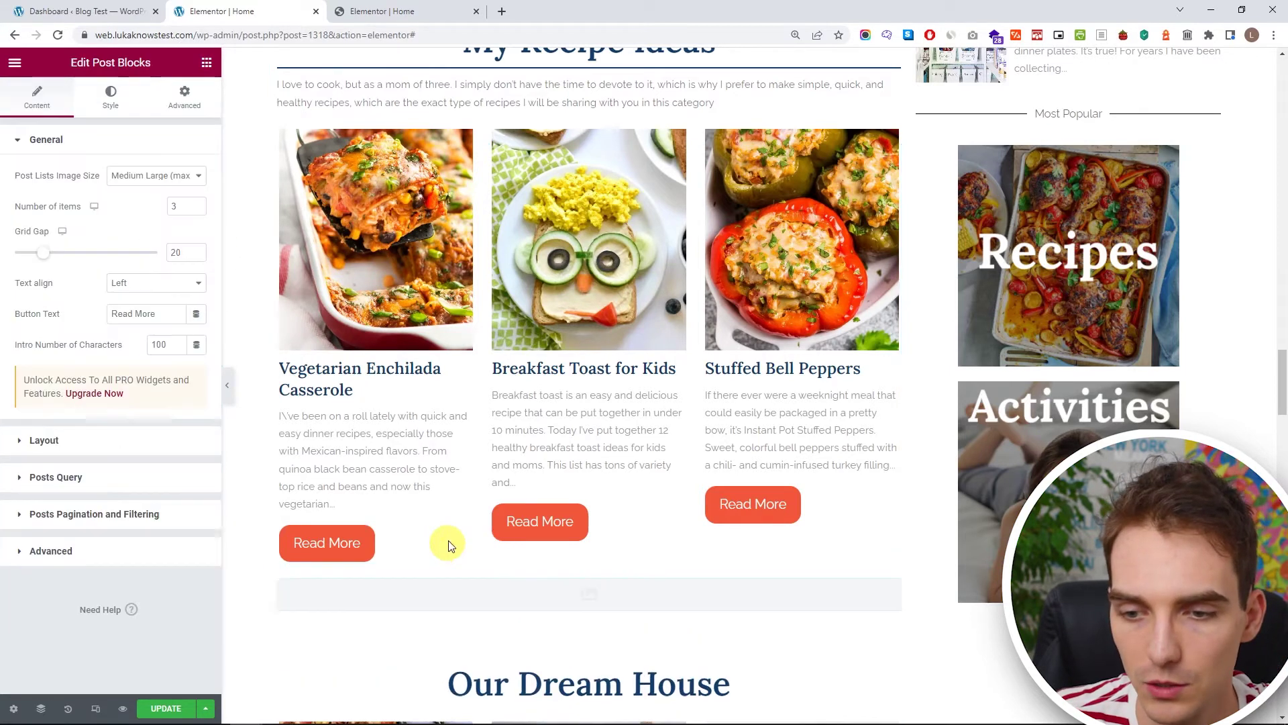
scroll(463, 524, "down", 6)
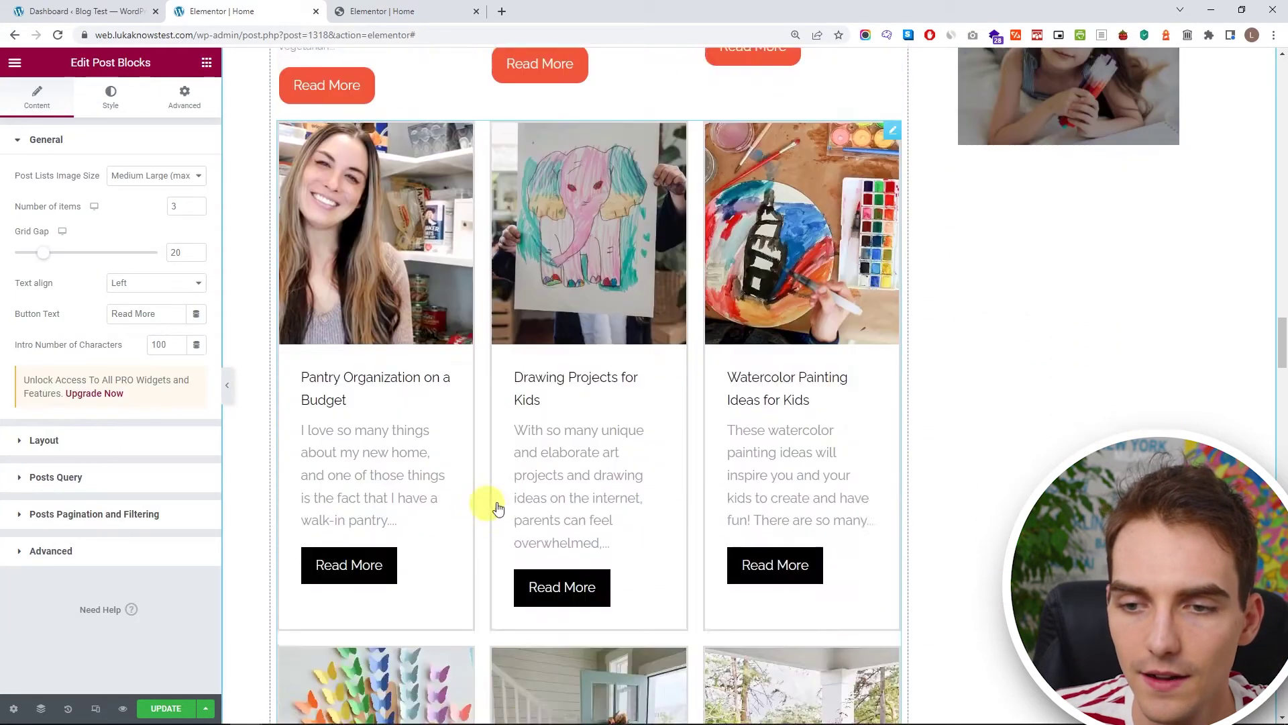
scroll(498, 508, "down", 3)
scroll(553, 493, "up", 12)
scroll(473, 411, "down", 3)
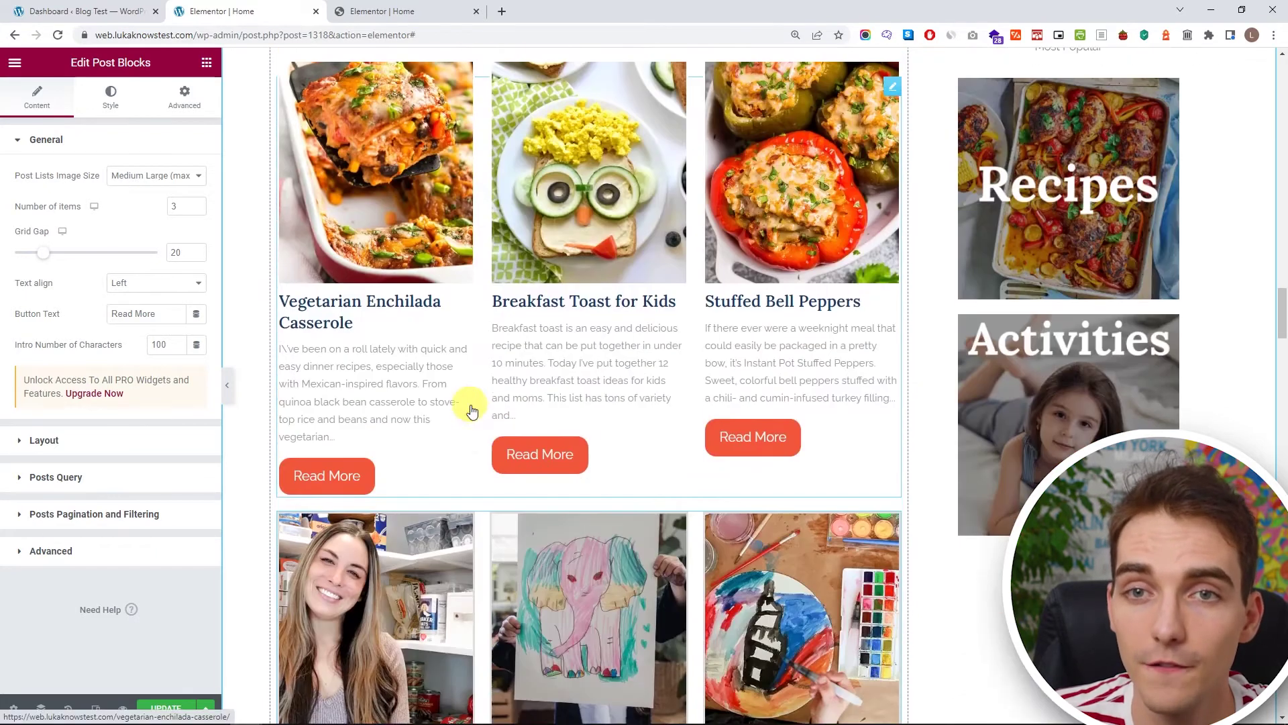
scroll(475, 451, "down", 2)
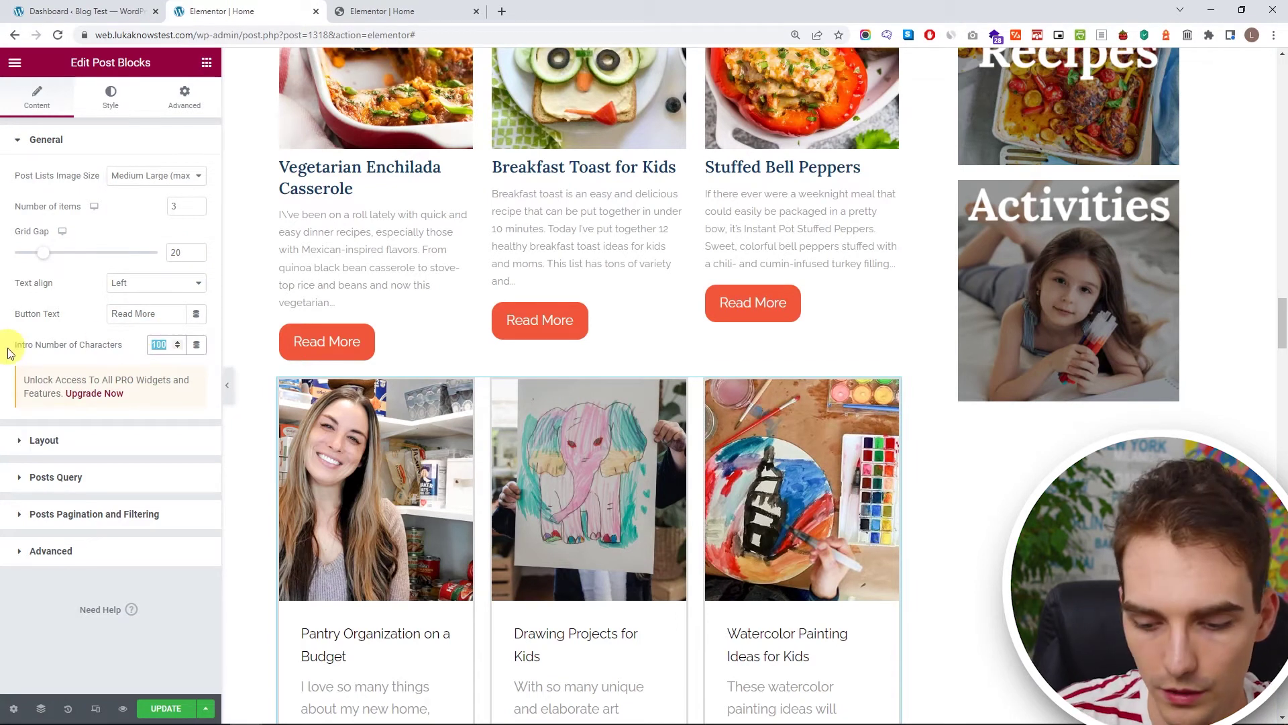
Set the new Post Blocks' intro length to 300 characters and order its posts by Random.
type("30")
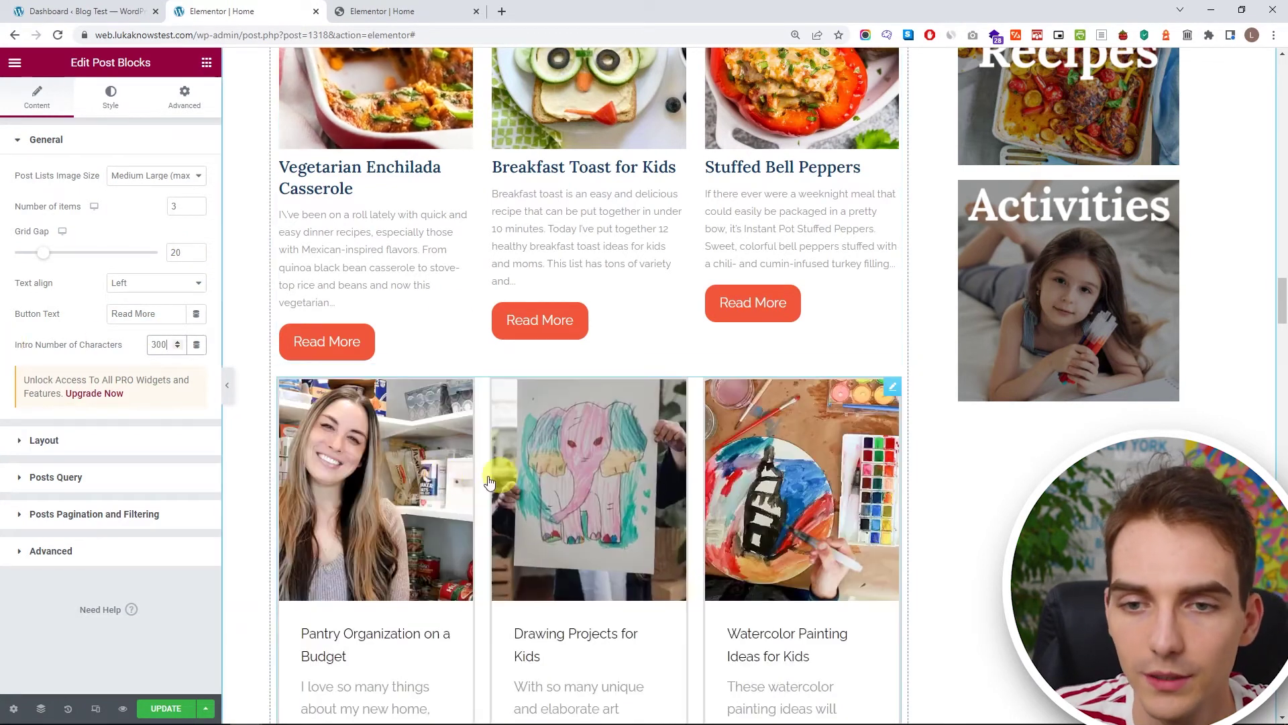
left_click(86, 140)
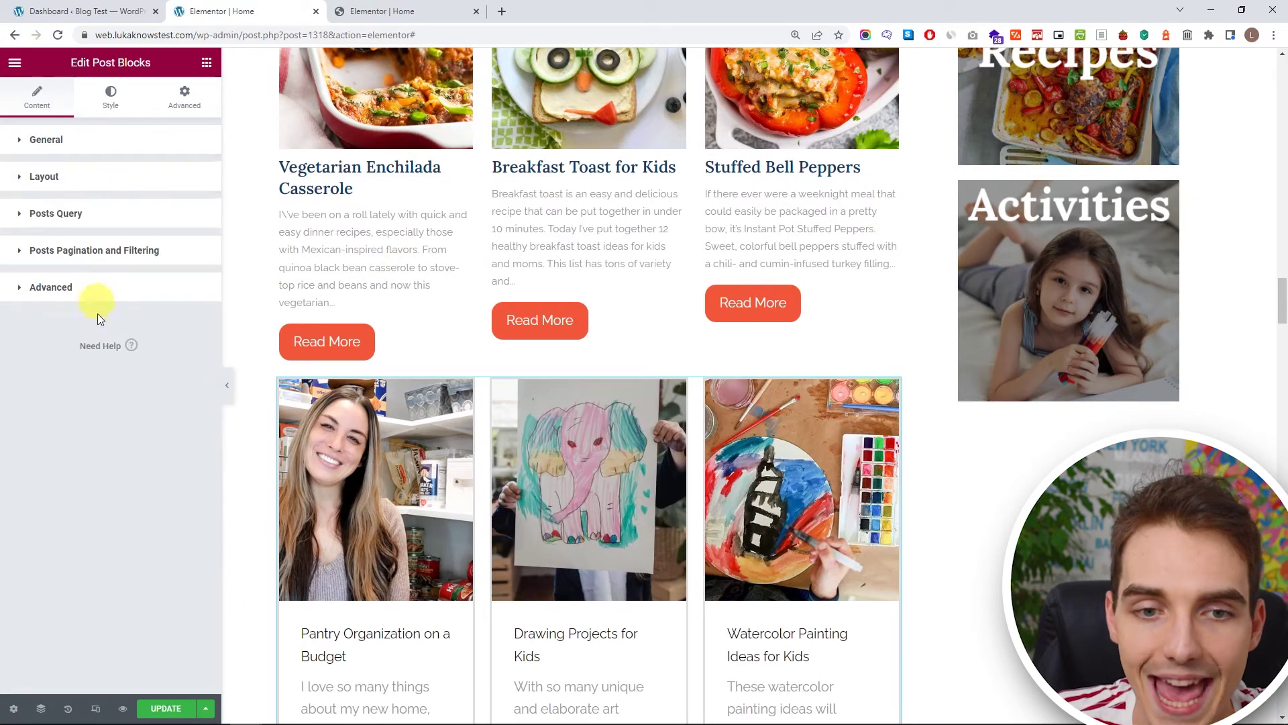
left_click(101, 229)
scroll(126, 359, "down", 3)
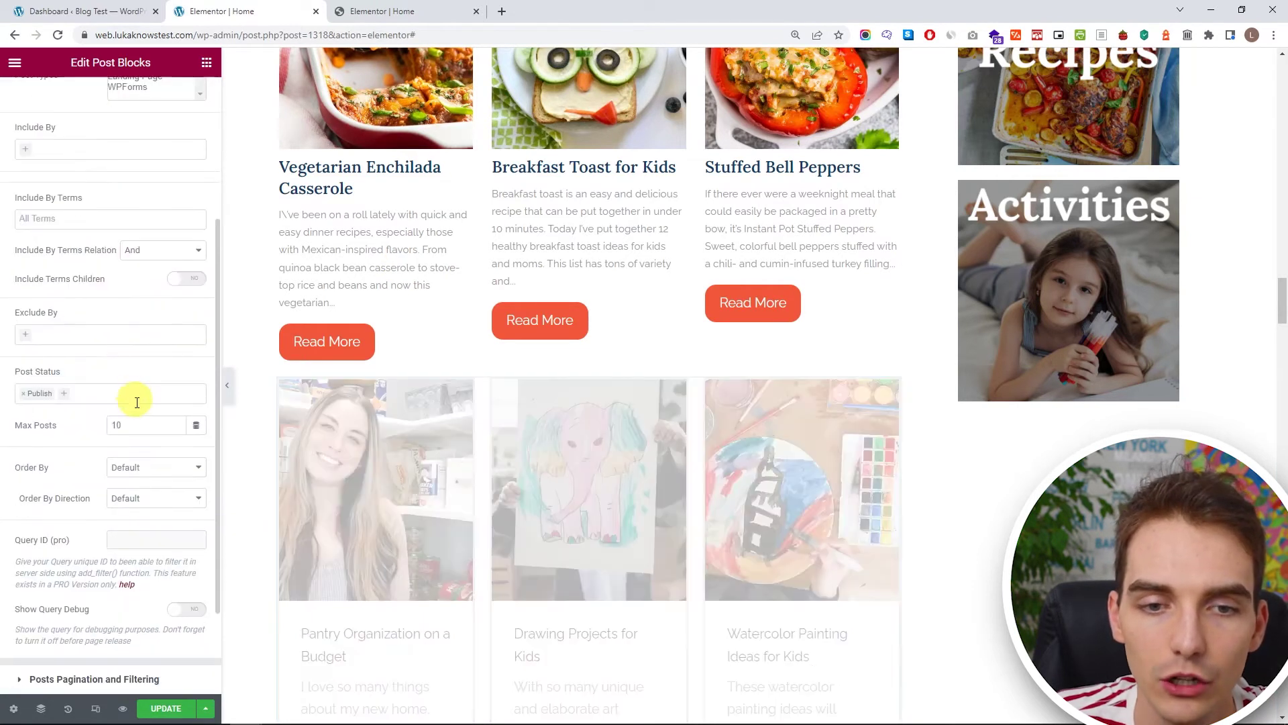
left_click(139, 473)
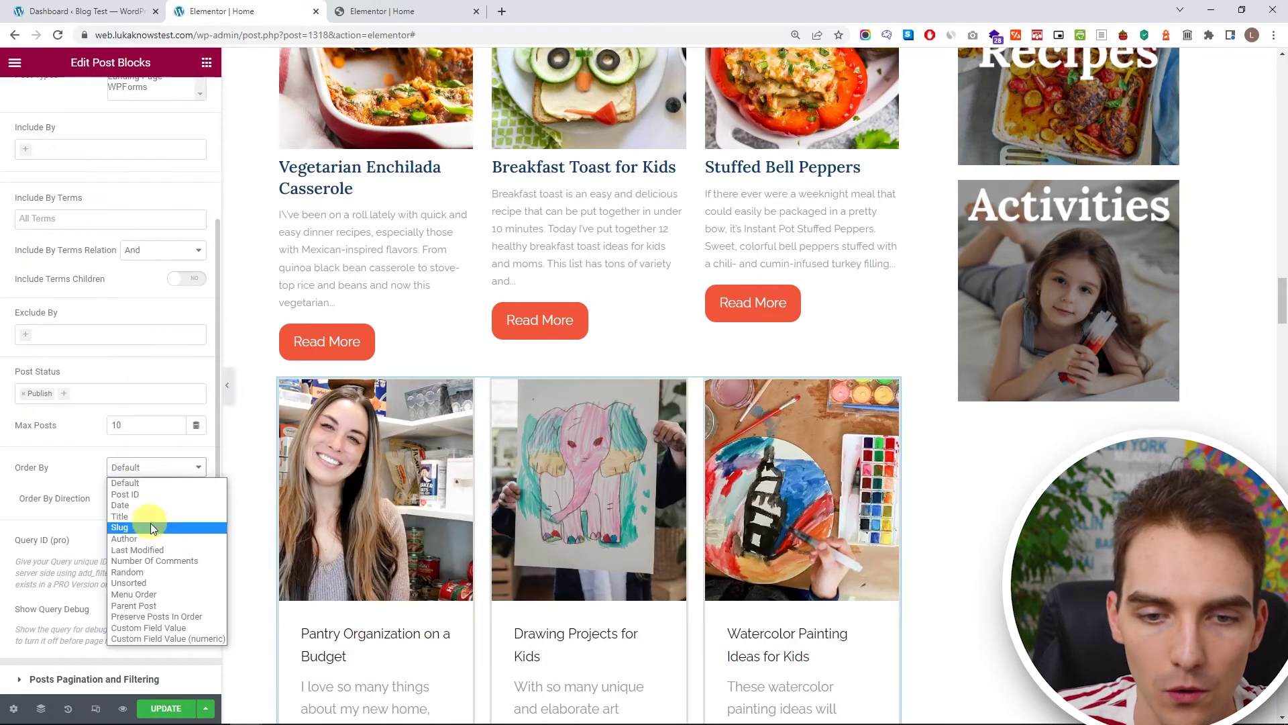
left_click(154, 573)
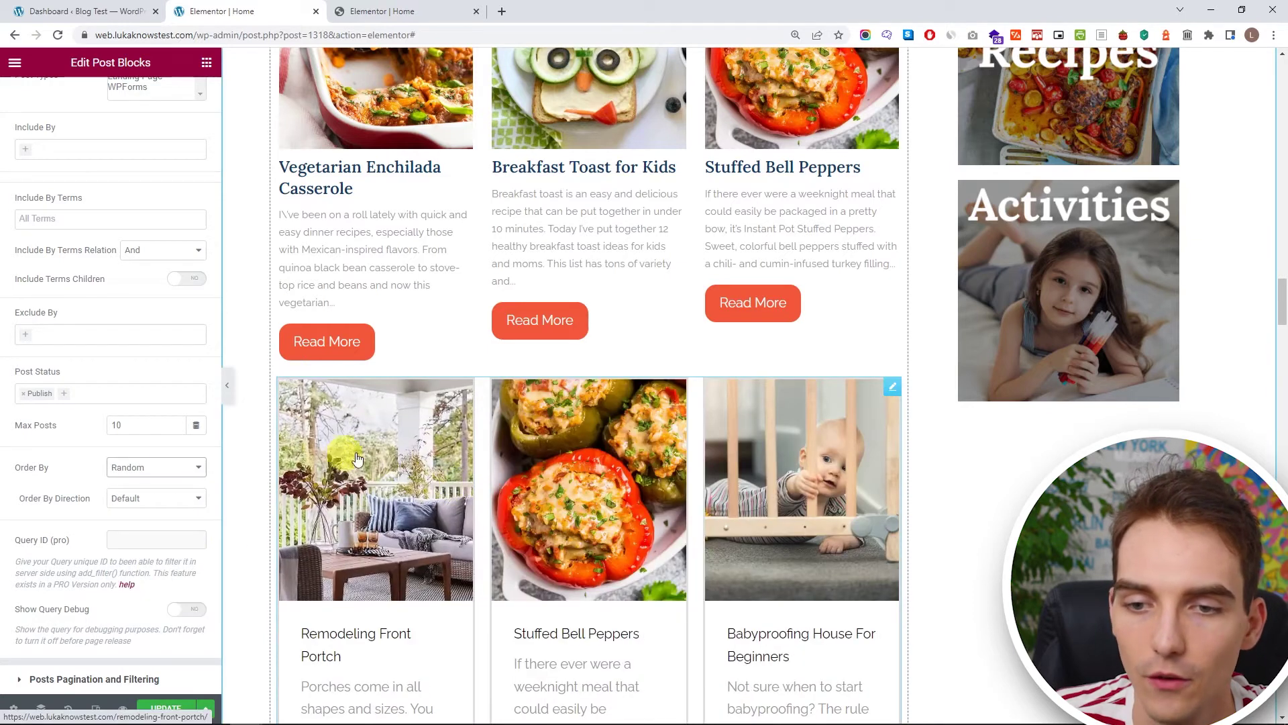
scroll(510, 450, "down", 4)
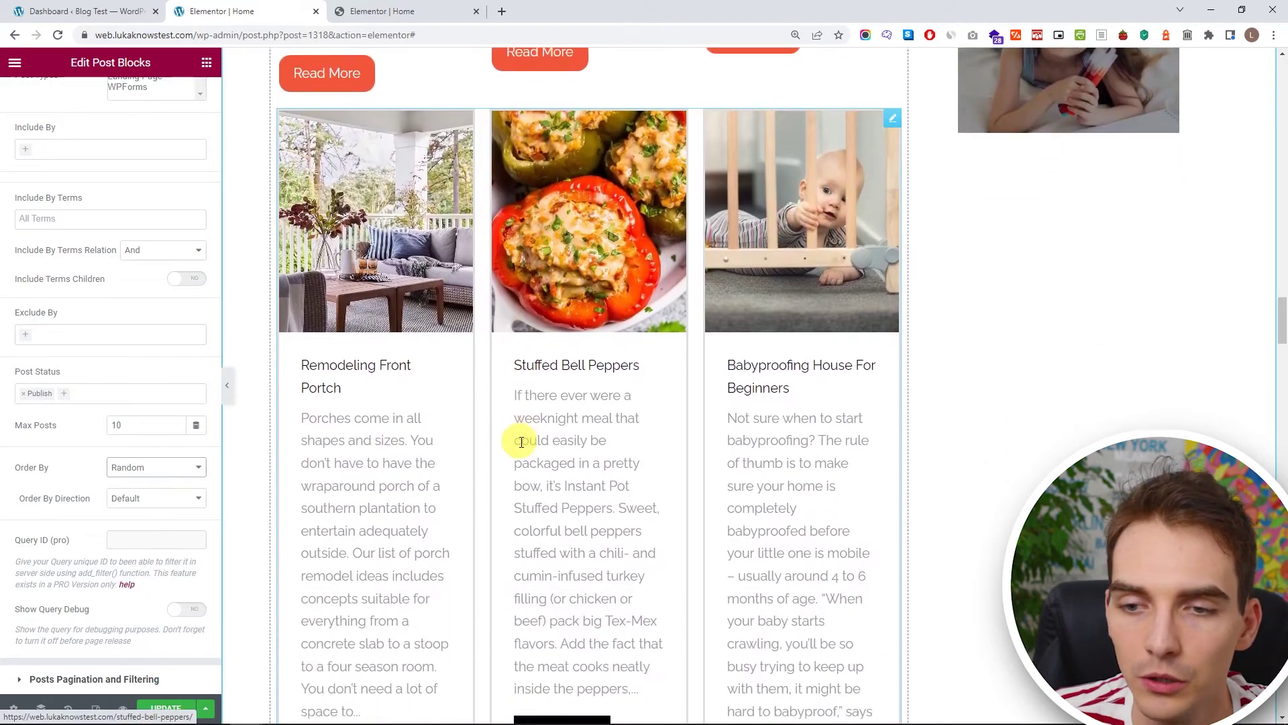
scroll(521, 446, "up", 6)
scroll(94, 129, "up", 3)
Set the new Post Blocks' title typography to Lora at 22 px with a 26 px line height.
left_click(109, 100)
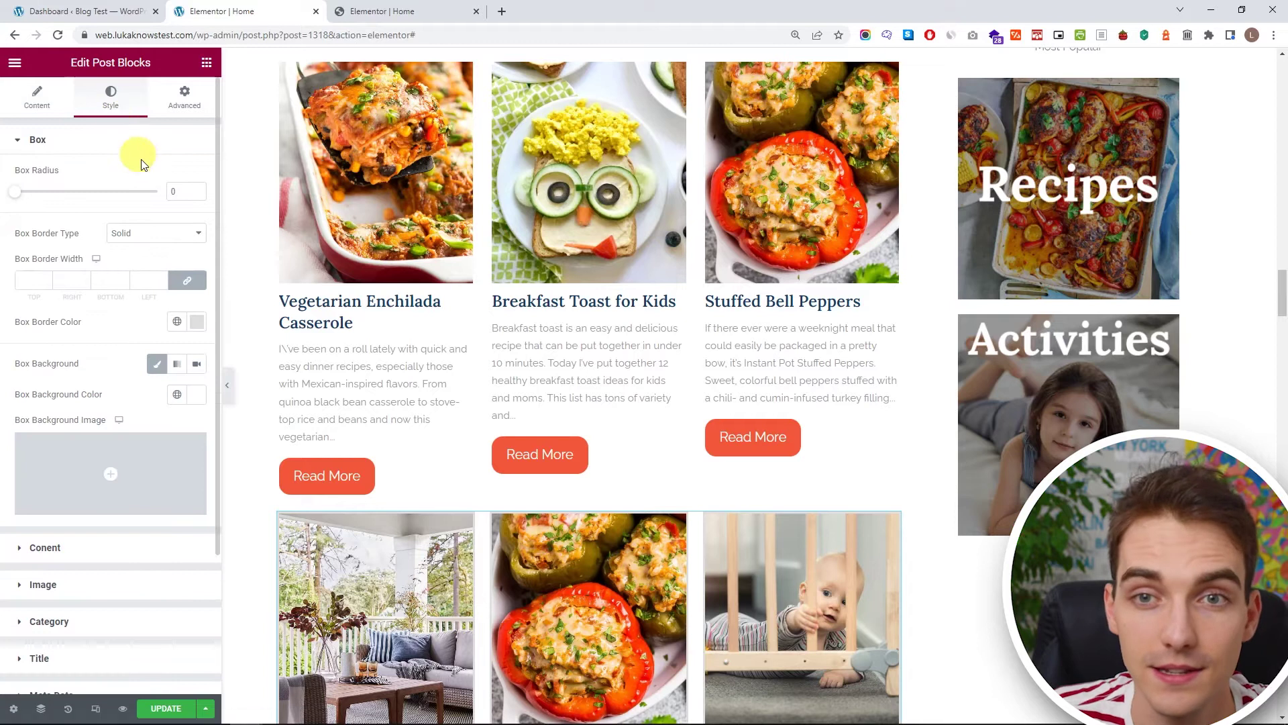
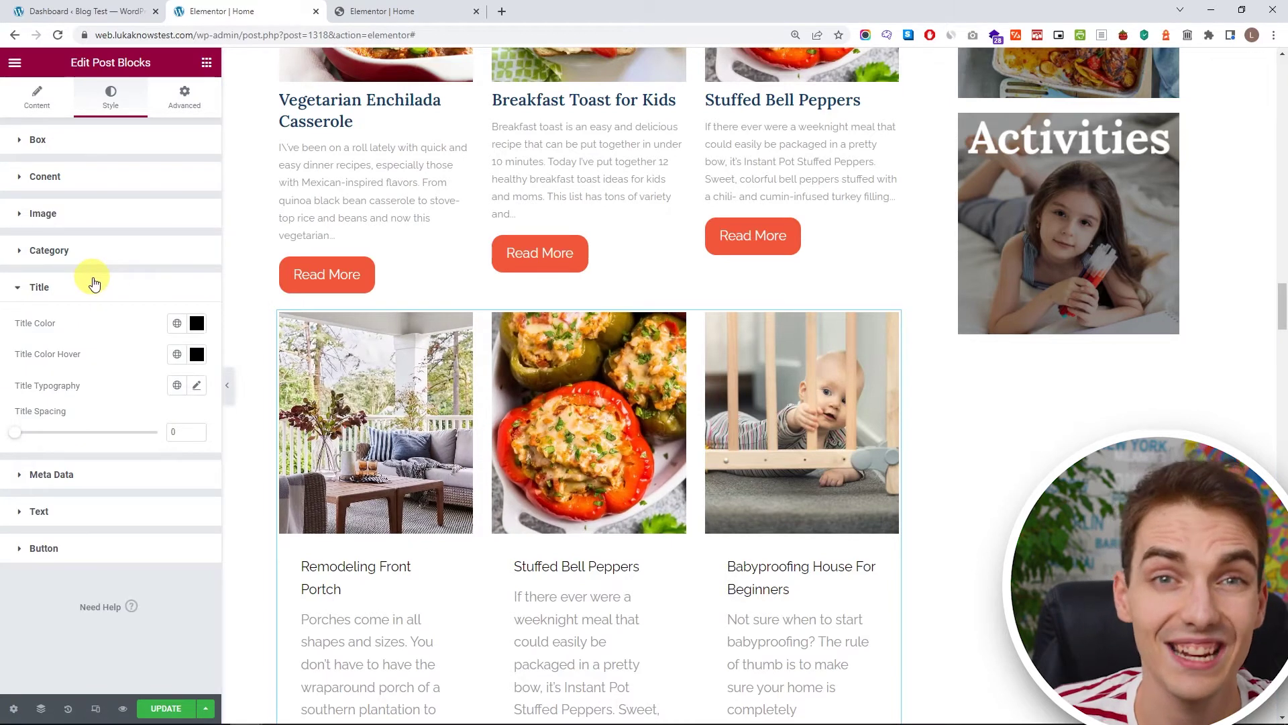
left_click(198, 387)
left_click(130, 463)
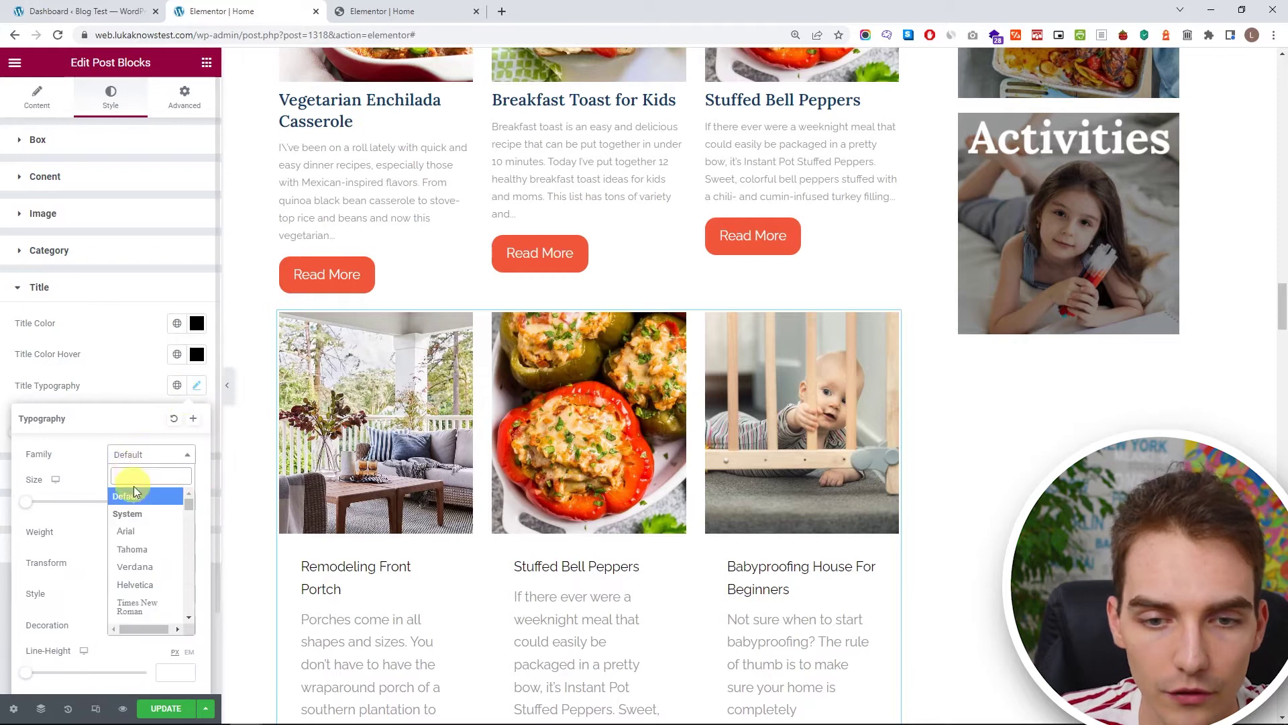
type("lora")
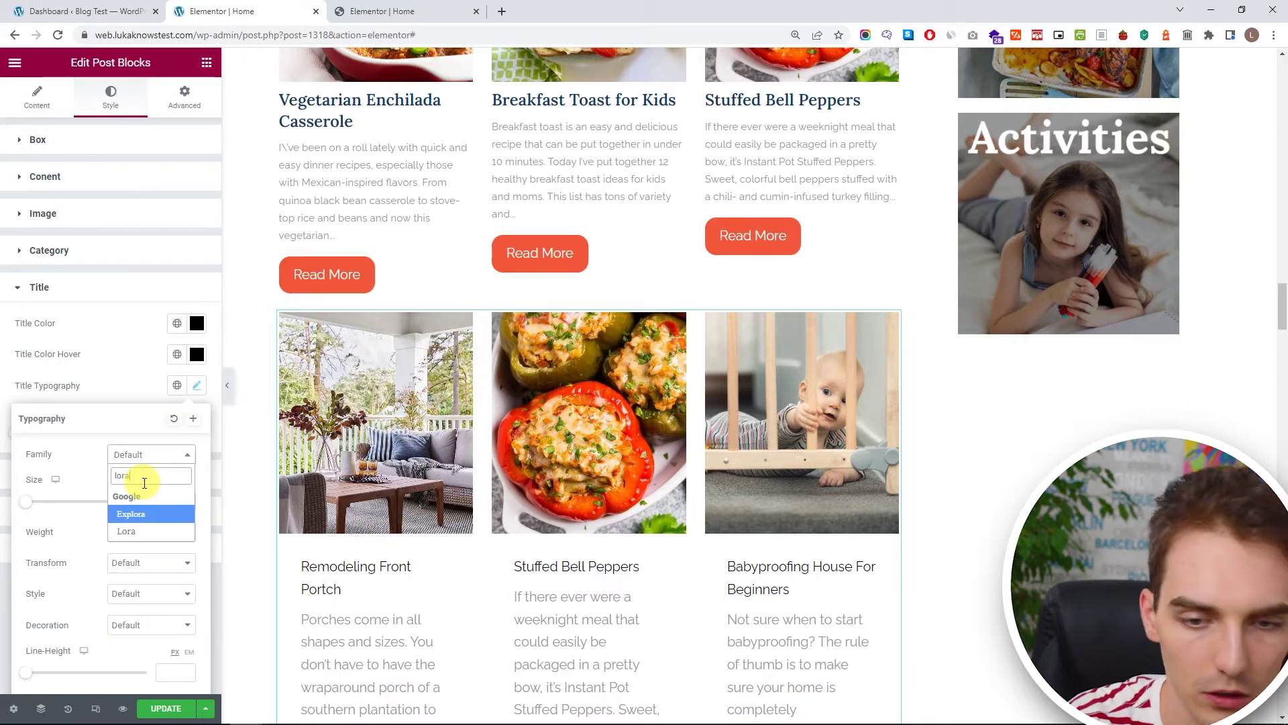
left_click(160, 501)
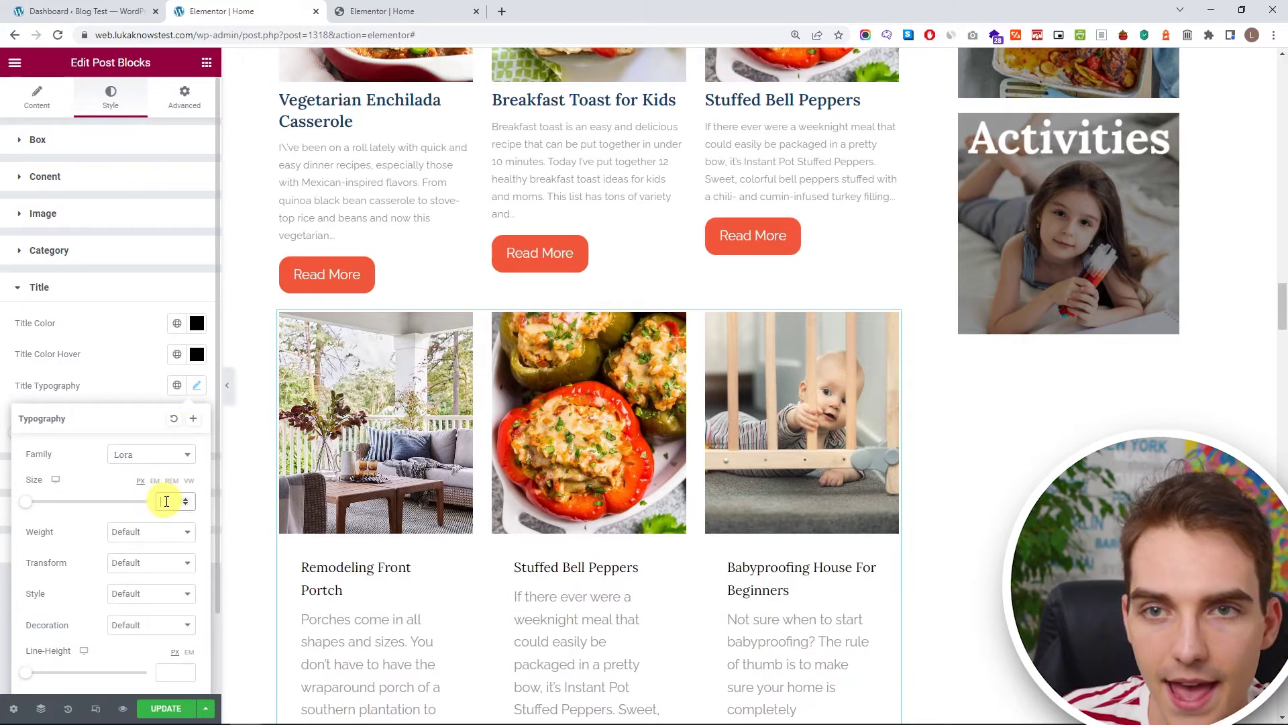
scroll(167, 501, "up", 5)
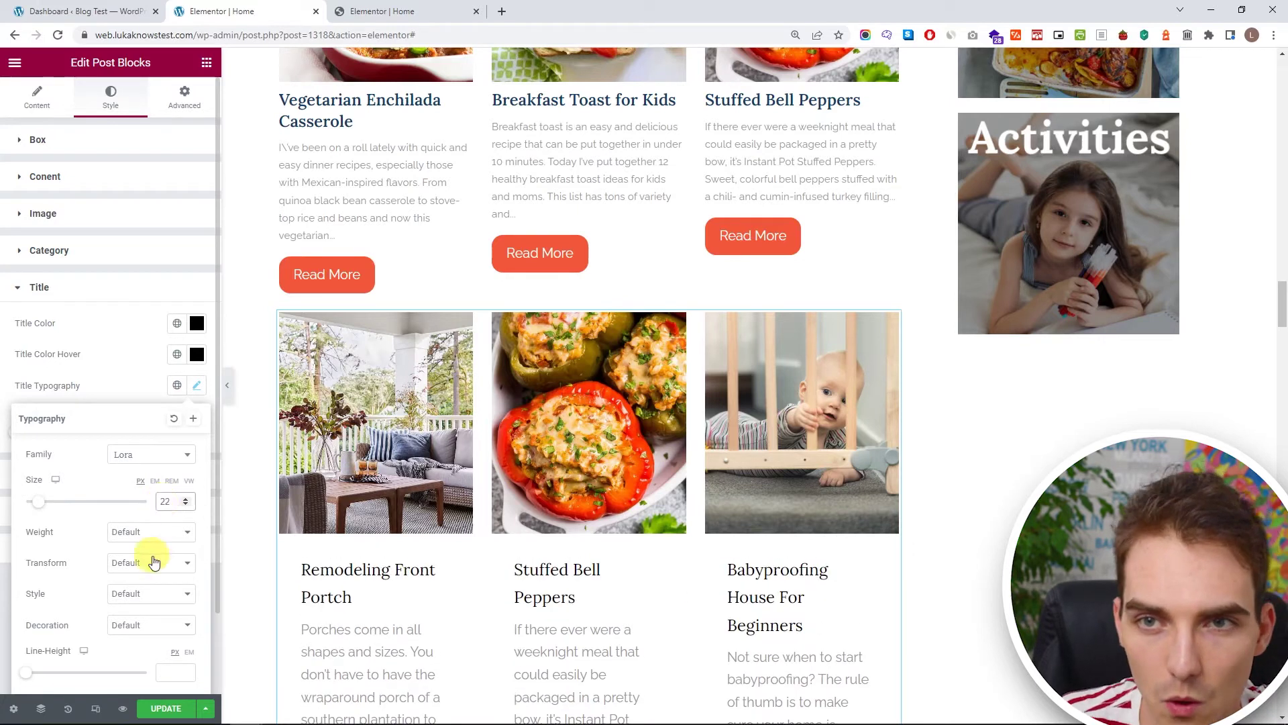
scroll(188, 672, "up", 5)
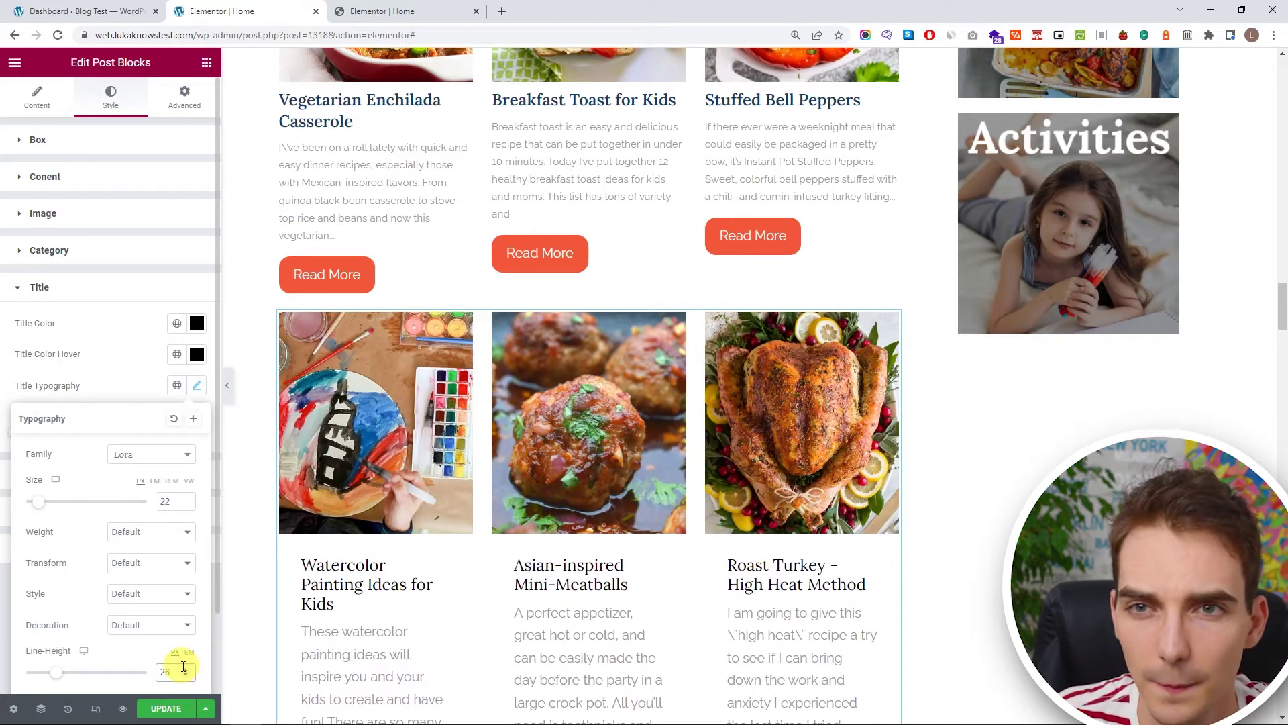
left_click(78, 293)
left_click(91, 297)
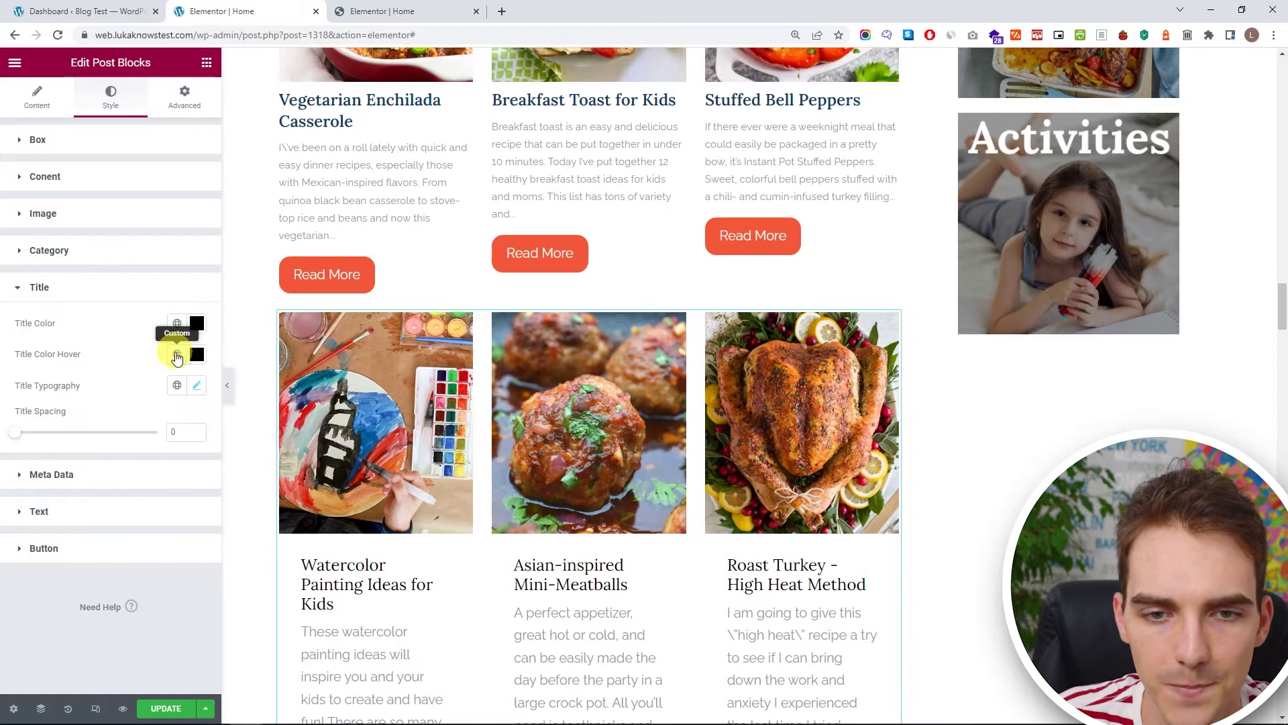
Apply the global My Blue colour to the new Post Blocks' titles and set their font weight to 600.
left_click(177, 356)
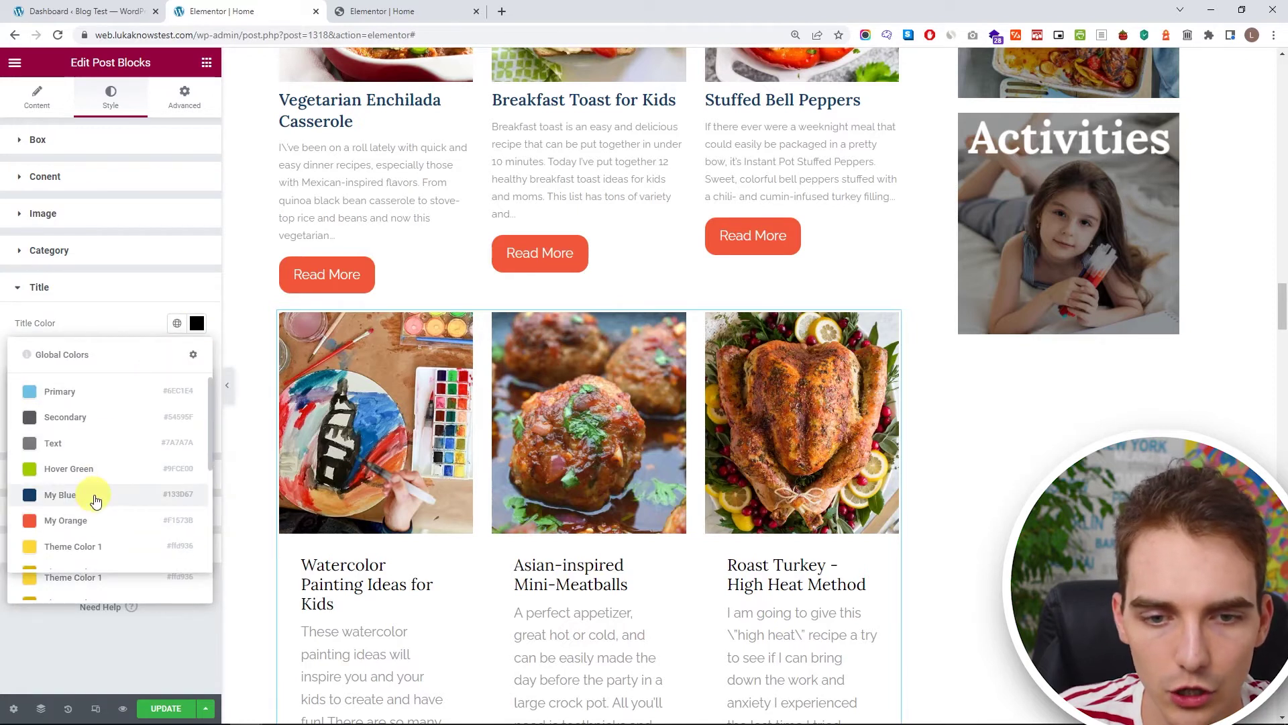
left_click(95, 500)
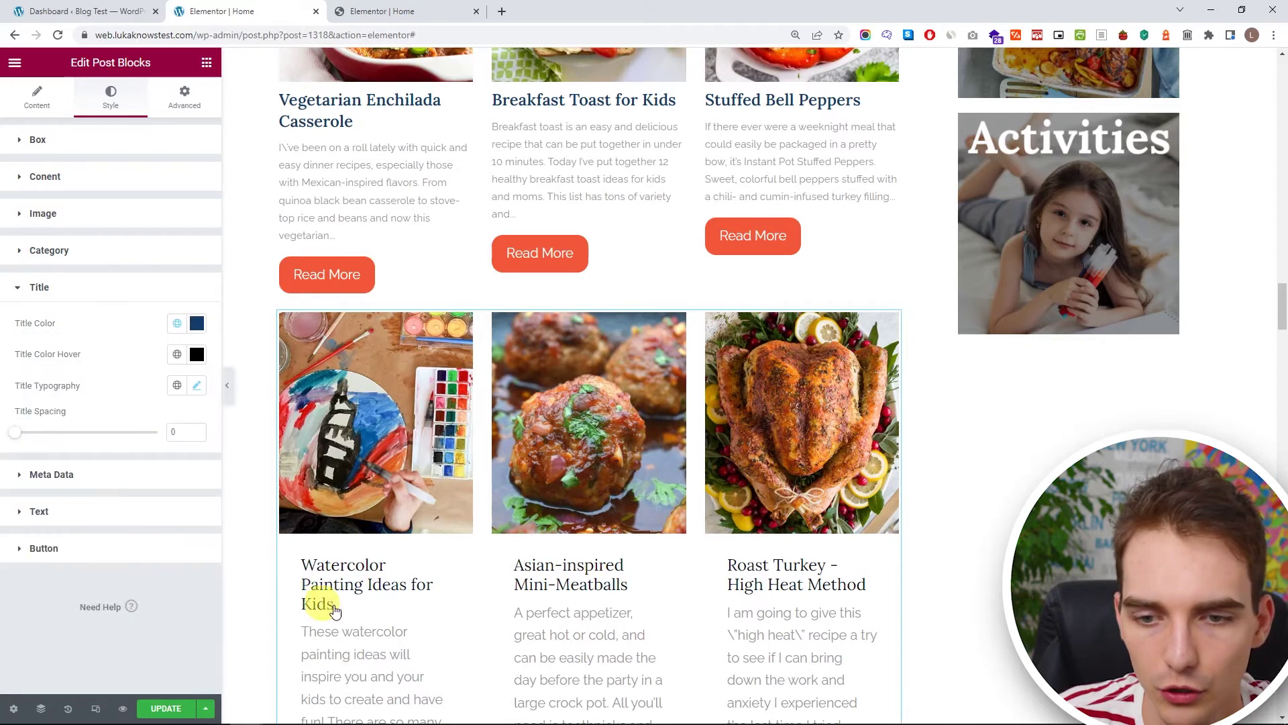
left_click(196, 386)
left_click(153, 537)
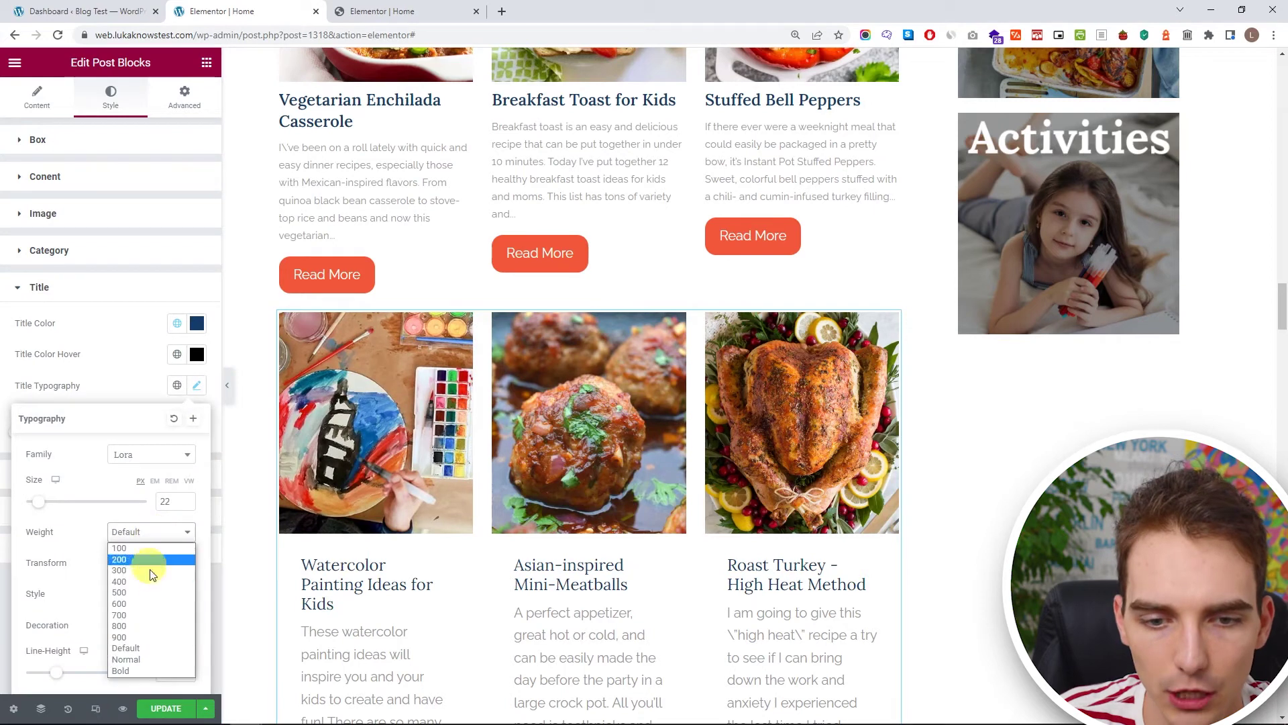
left_click(148, 614)
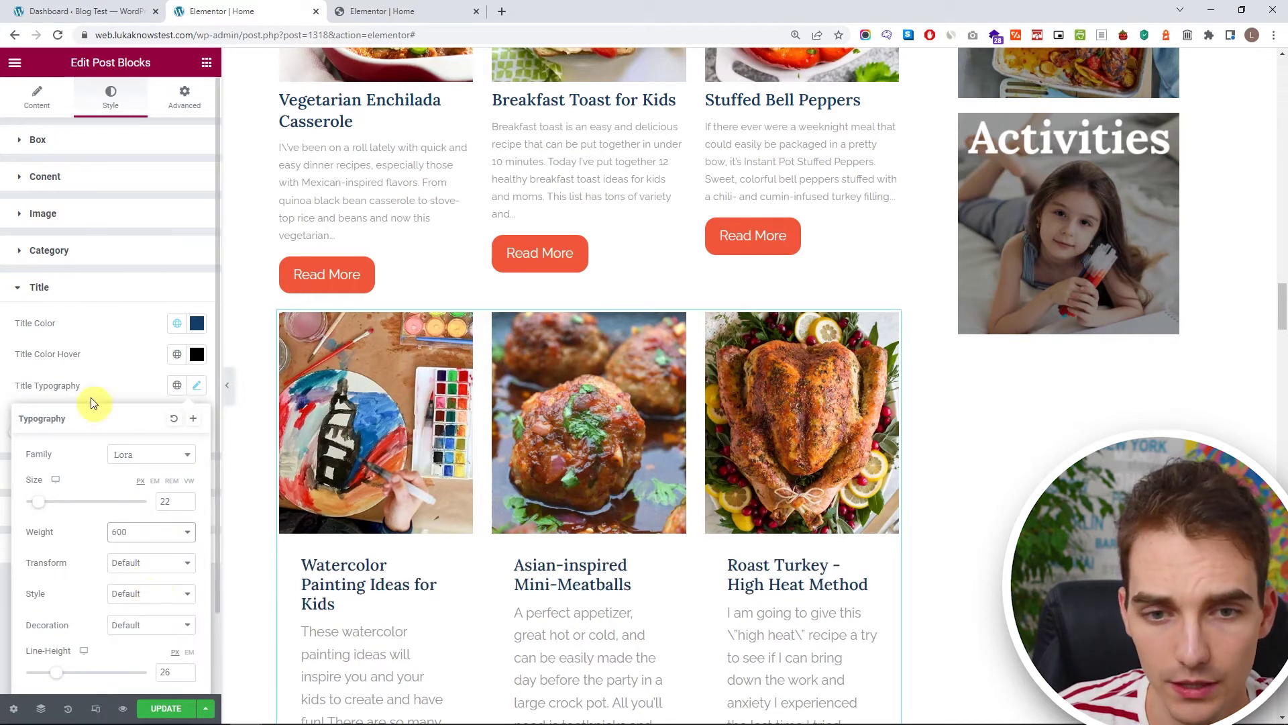
left_click(78, 321)
scroll(461, 501, "down", 2)
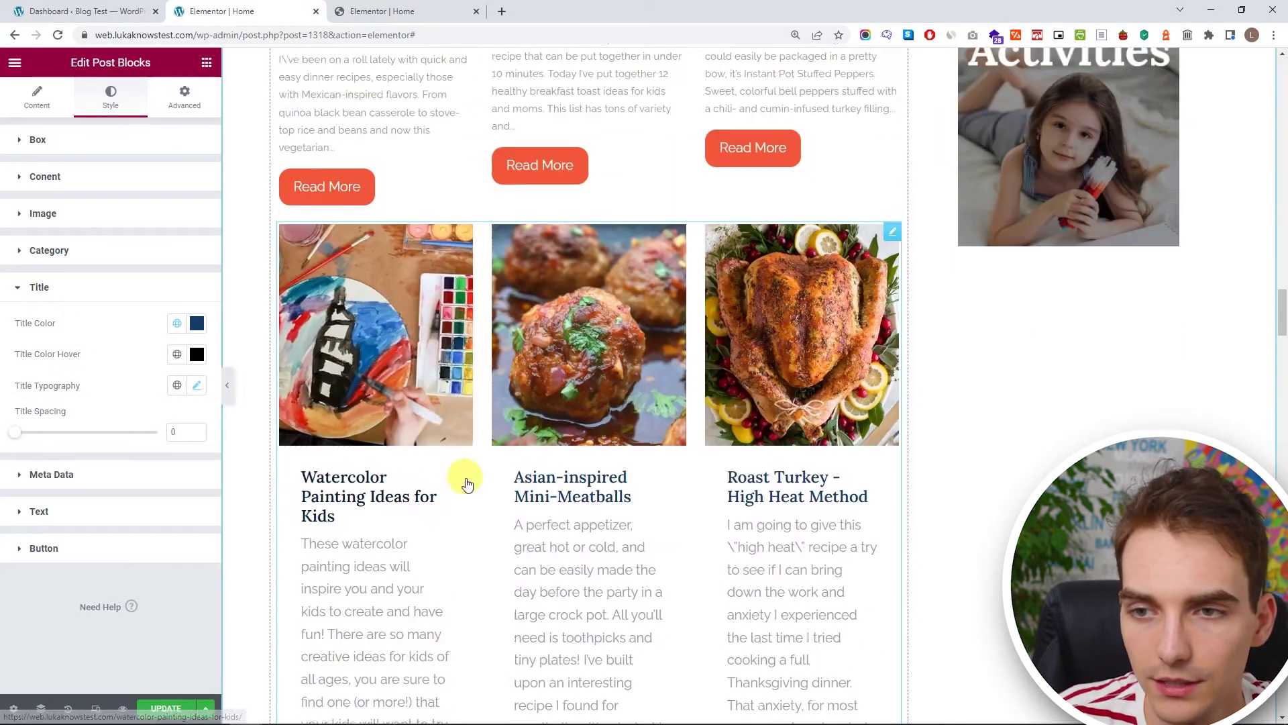
scroll(512, 454, "up", 5)
scroll(331, 548, "down", 5)
scroll(351, 463, "up", 1)
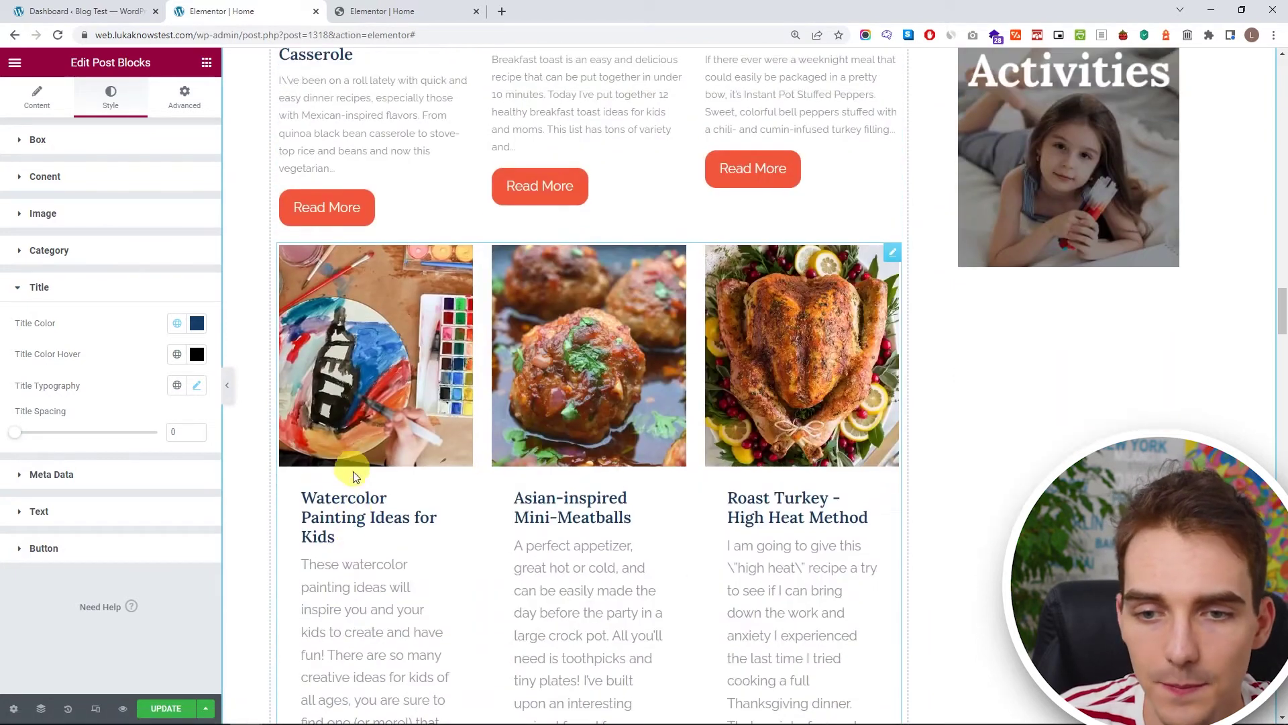
left_click(101, 289)
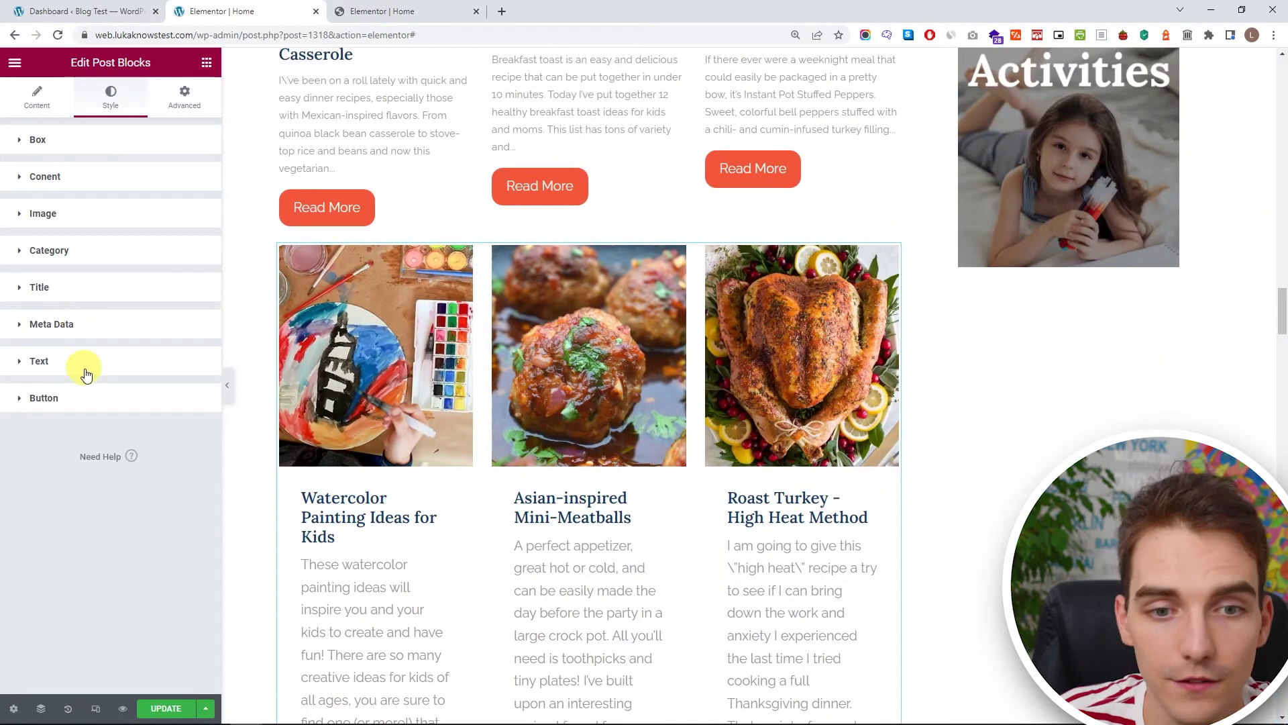
Set the new Post Blocks' intro text typography to Raleway at 14 px.
left_click(86, 374)
left_click(198, 428)
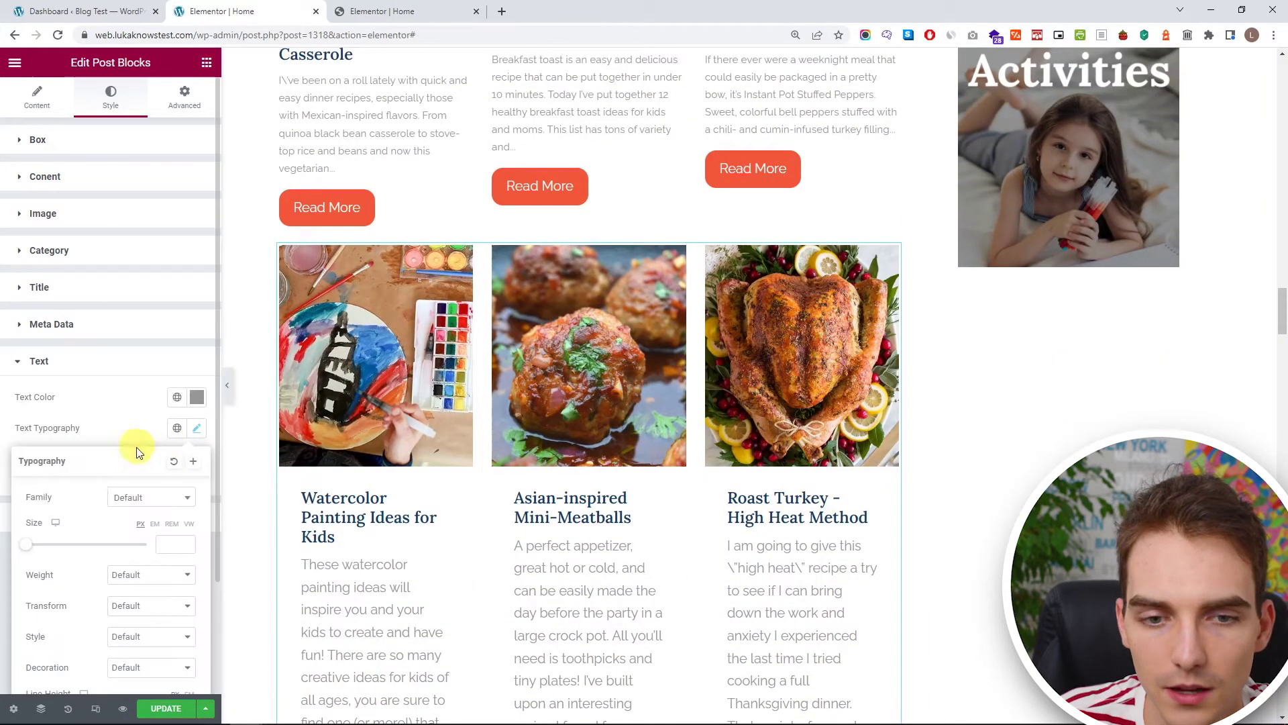
left_click(141, 500)
type("rale")
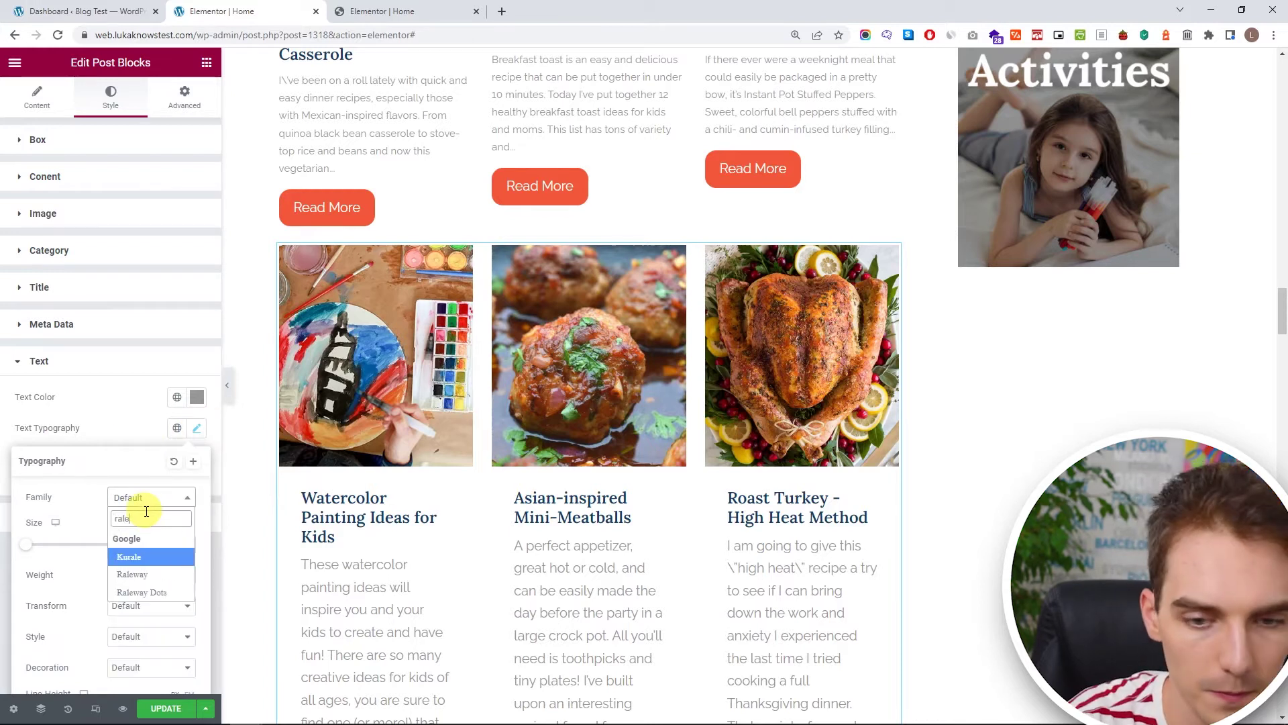
left_click(141, 574)
scroll(99, 509, "down", 2)
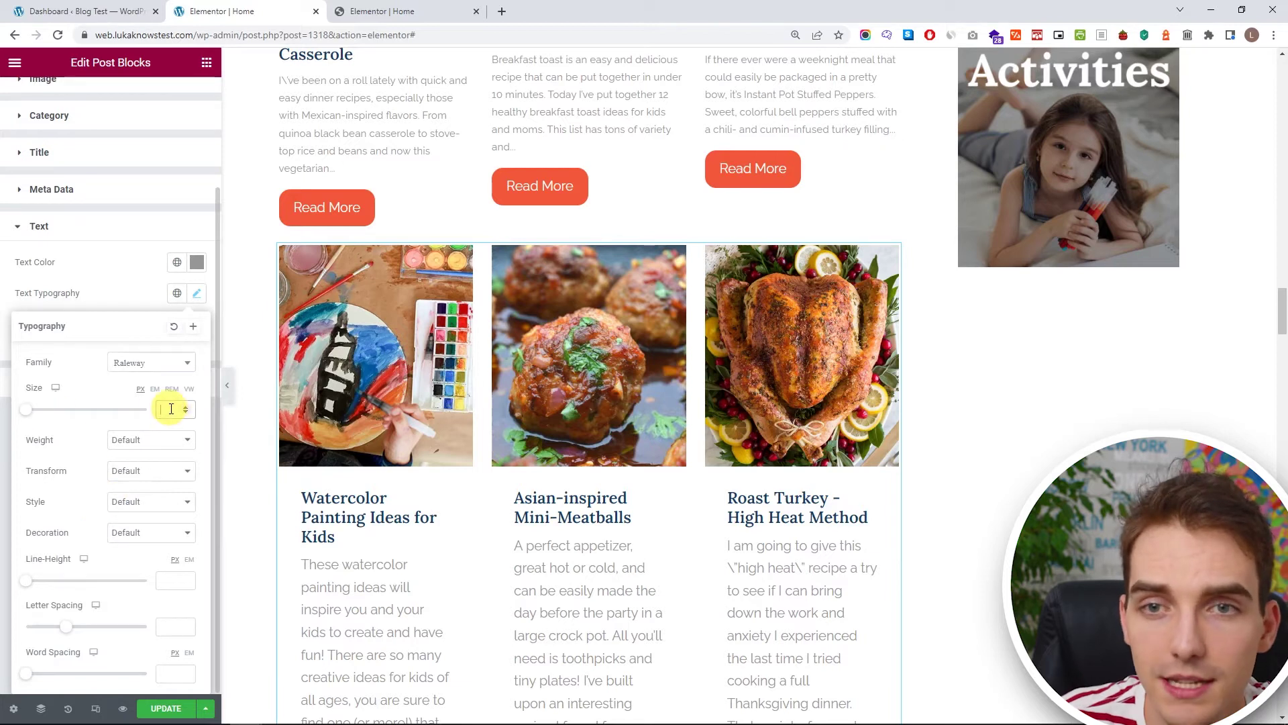
type("14")
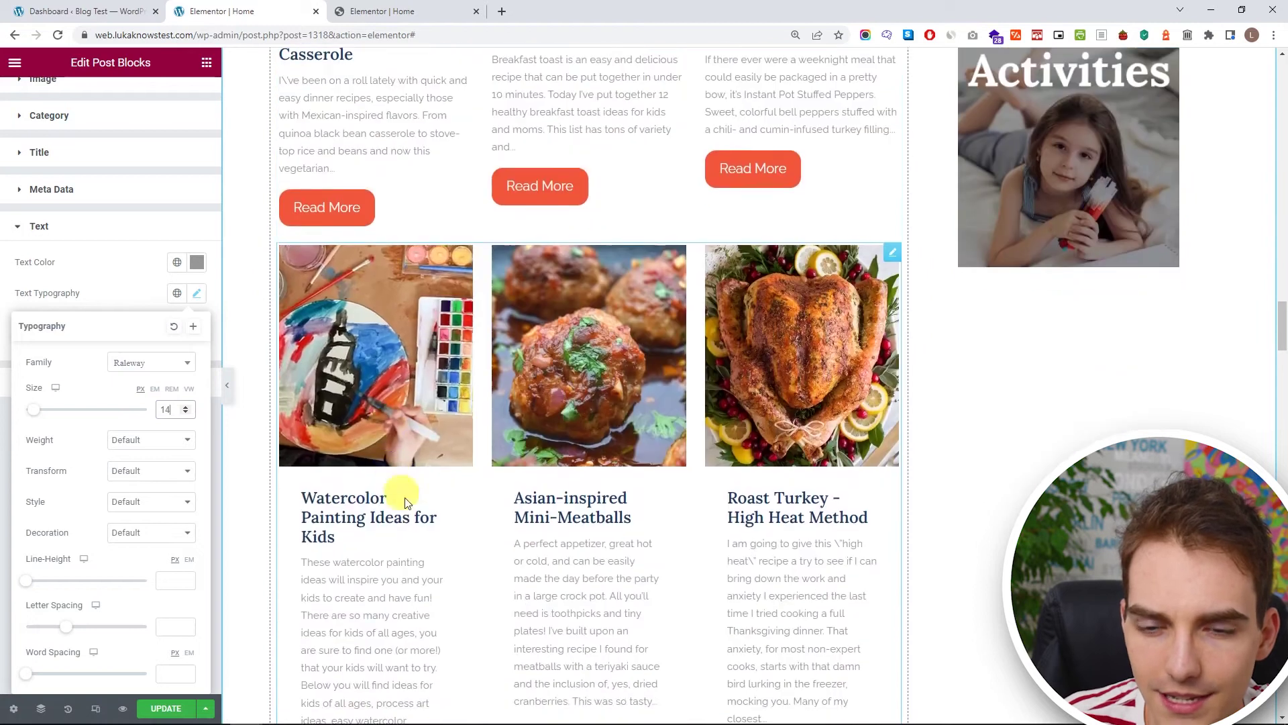
left_click(71, 118)
Set the new Post Blocks' content padding to 0 on all sides.
left_click(84, 180)
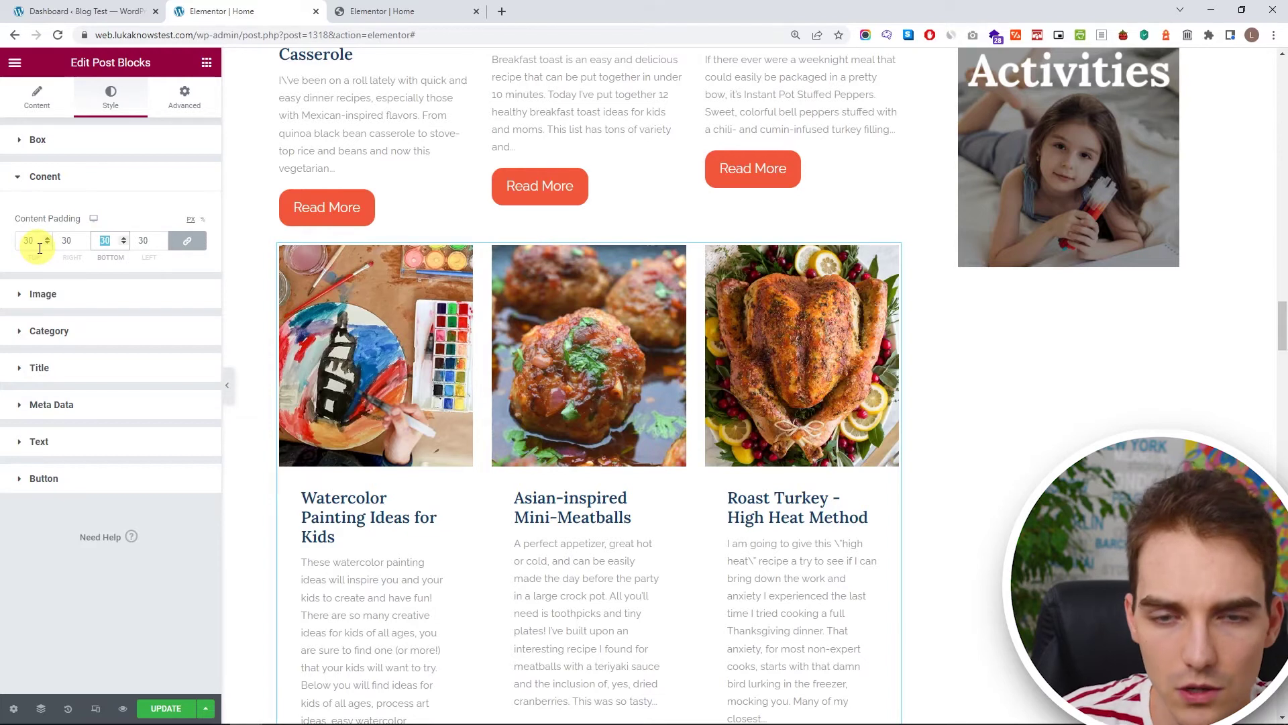
type("0")
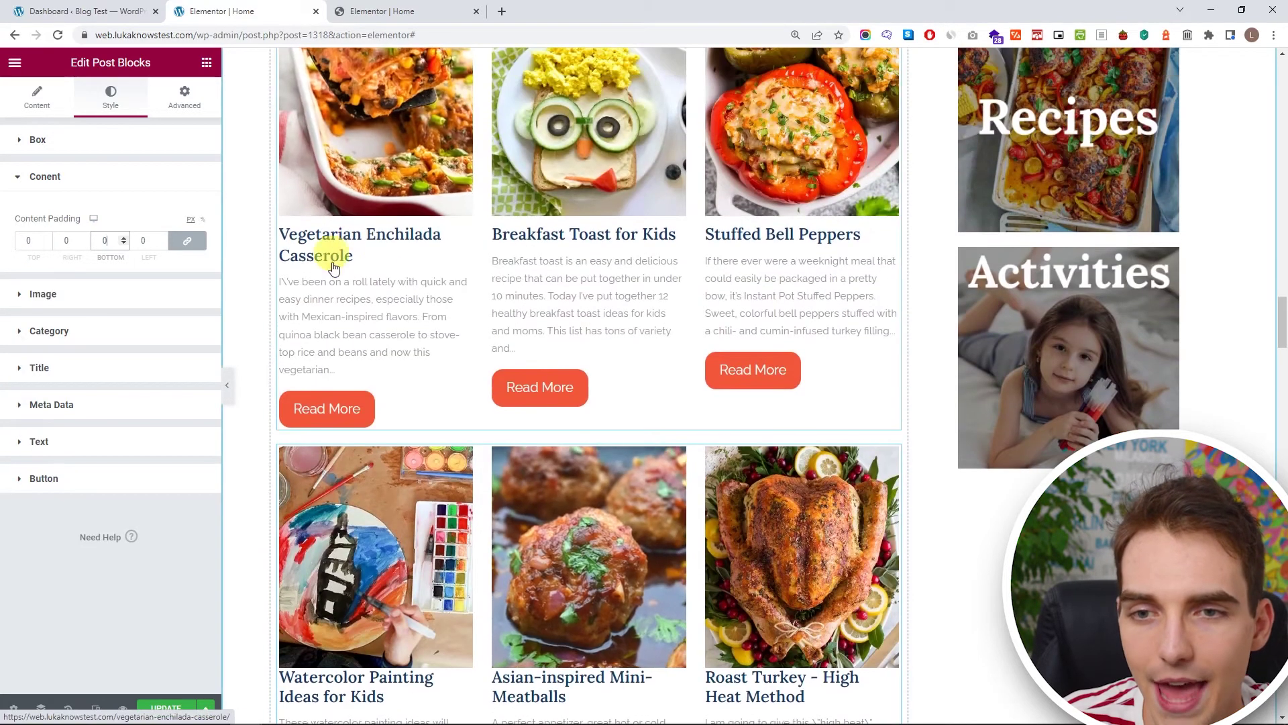
scroll(381, 365, "down", 1)
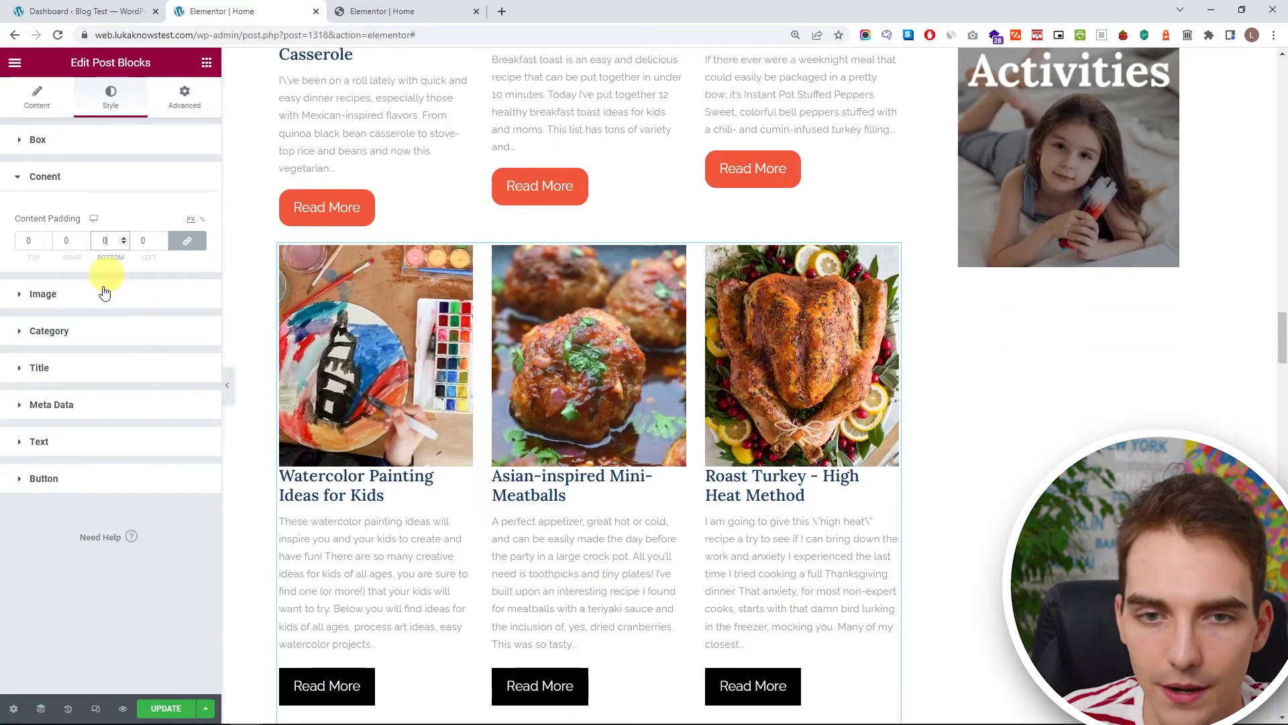
Increase the new Post Blocks' title spacing and set the title line height to 30 px to match the recipe blocks above.
left_click(82, 380)
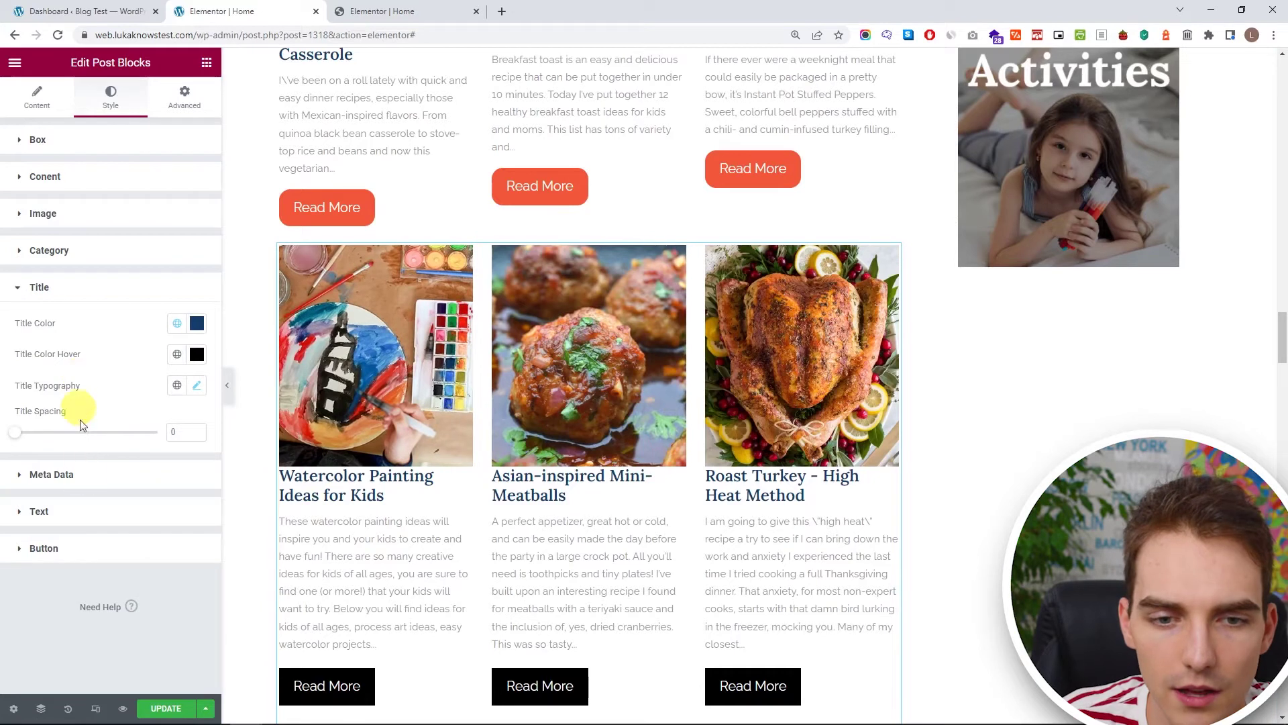
left_click(197, 429)
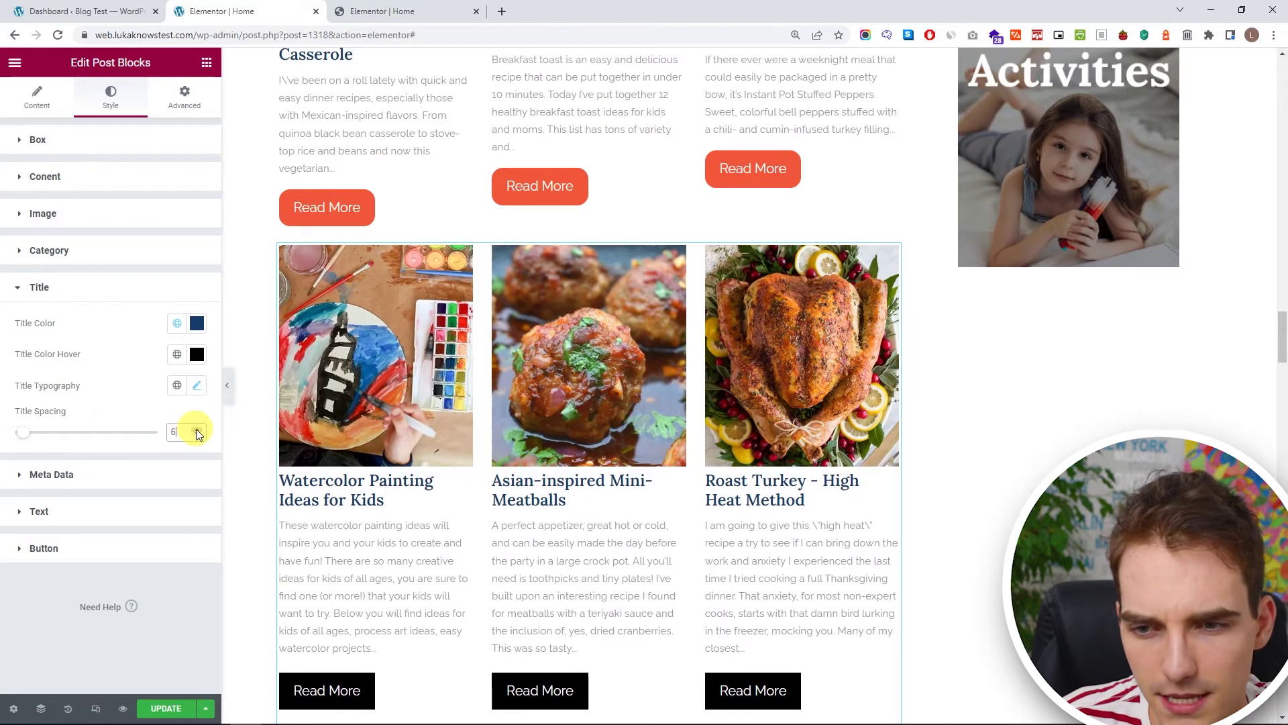
left_click(196, 385)
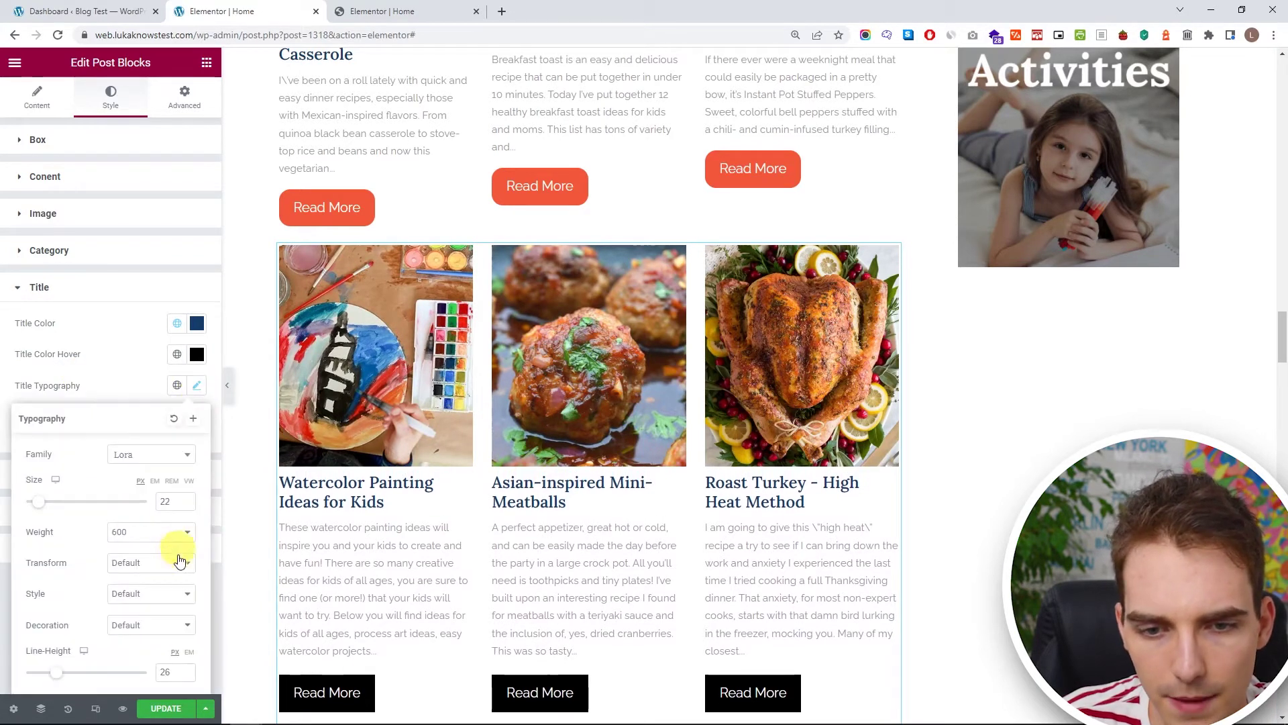
left_click(185, 671)
left_click(185, 671)
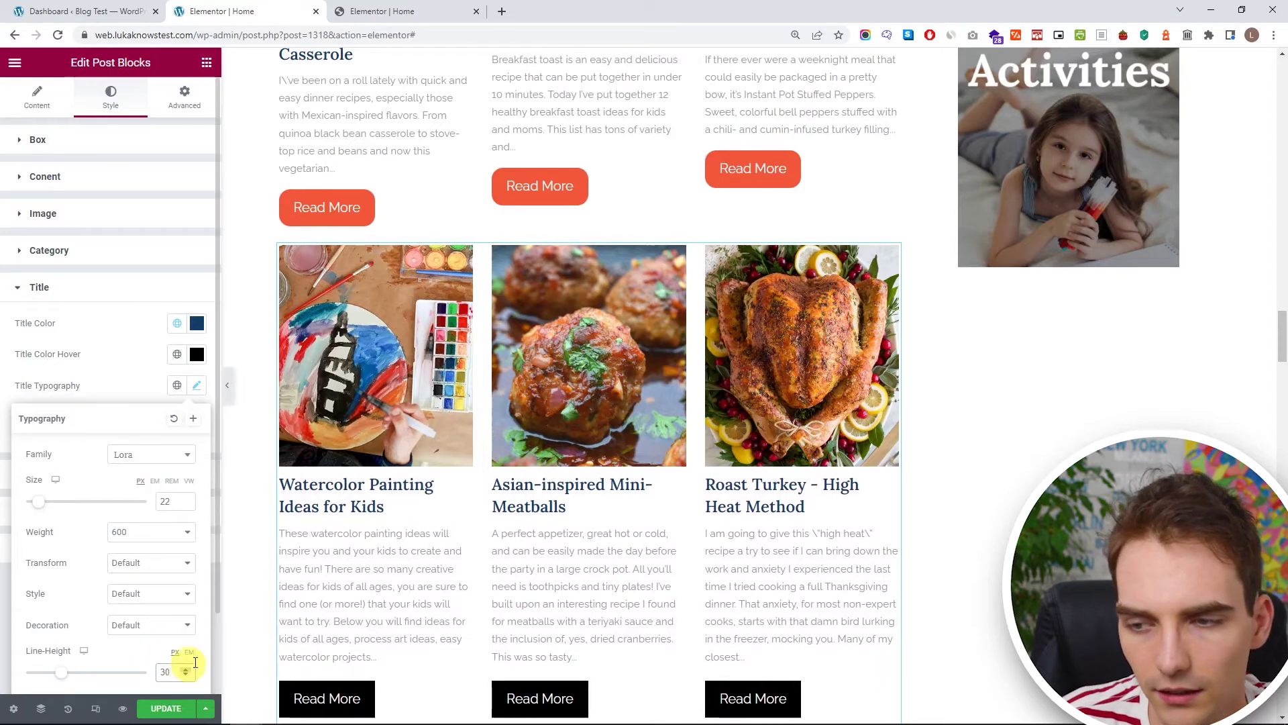
scroll(671, 470, "up", 5)
scroll(604, 417, "down", 6)
scroll(470, 536, "down", 2)
left_click(72, 292)
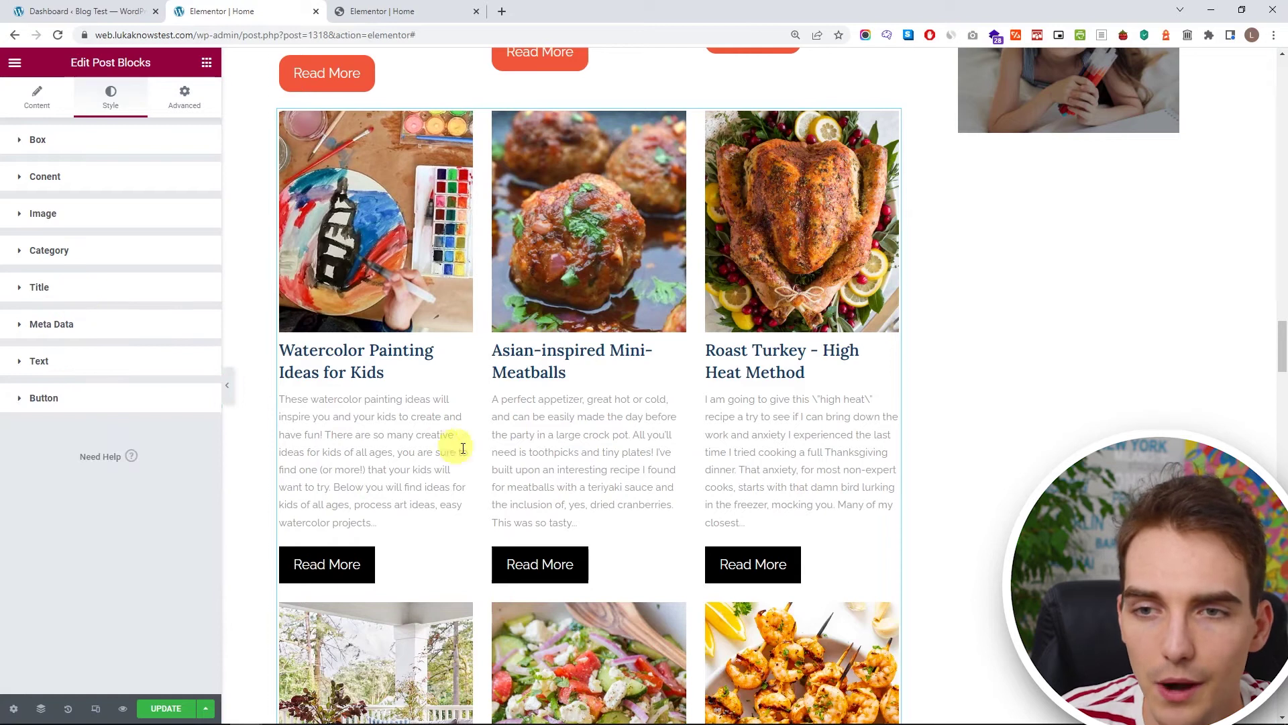
scroll(469, 450, "up", 1)
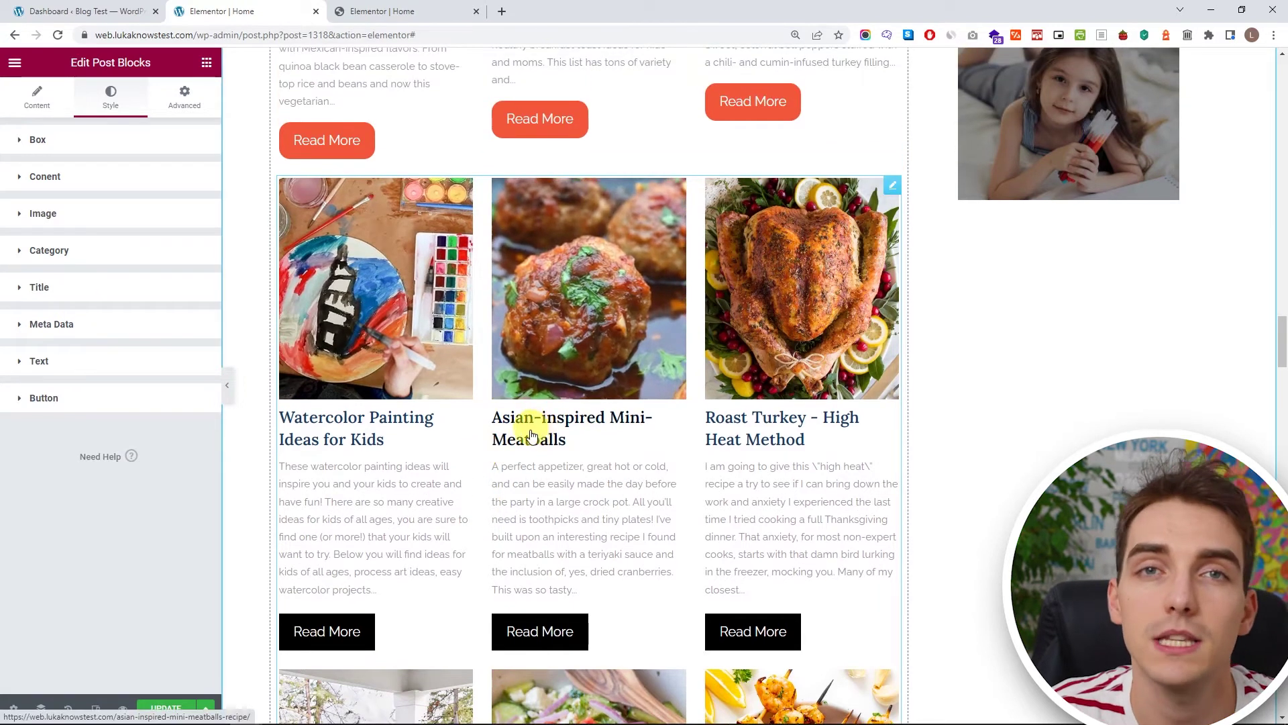
scroll(537, 389, "up", 6)
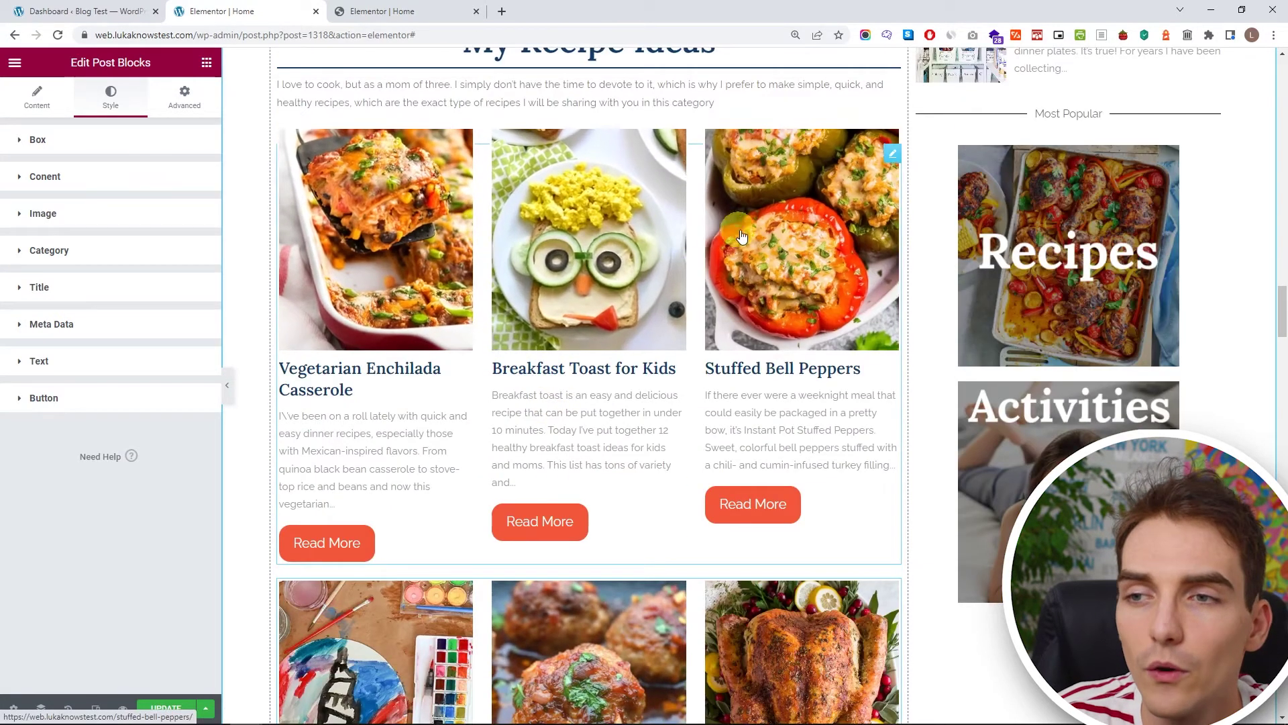
Limit the new Post Blocks' query to a maximum of 3 posts.
scroll(570, 357, "down", 12)
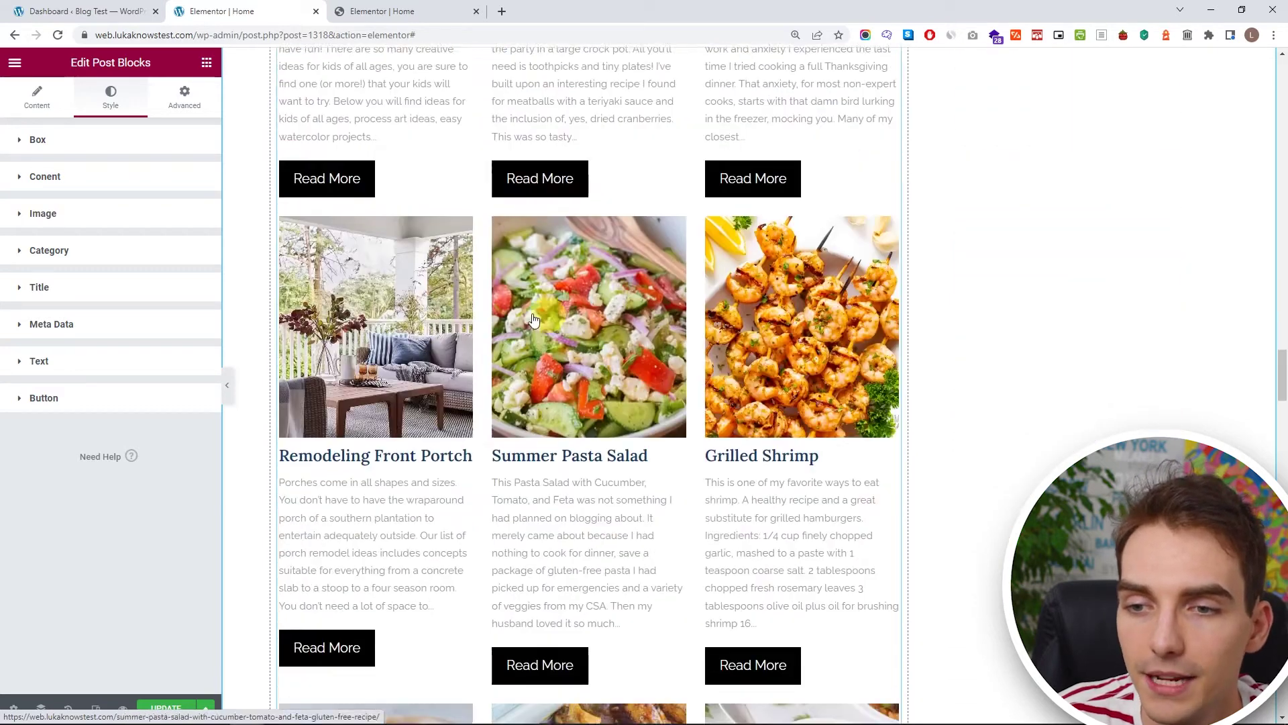
scroll(570, 357, "down", 7)
scroll(553, 417, "up", 8)
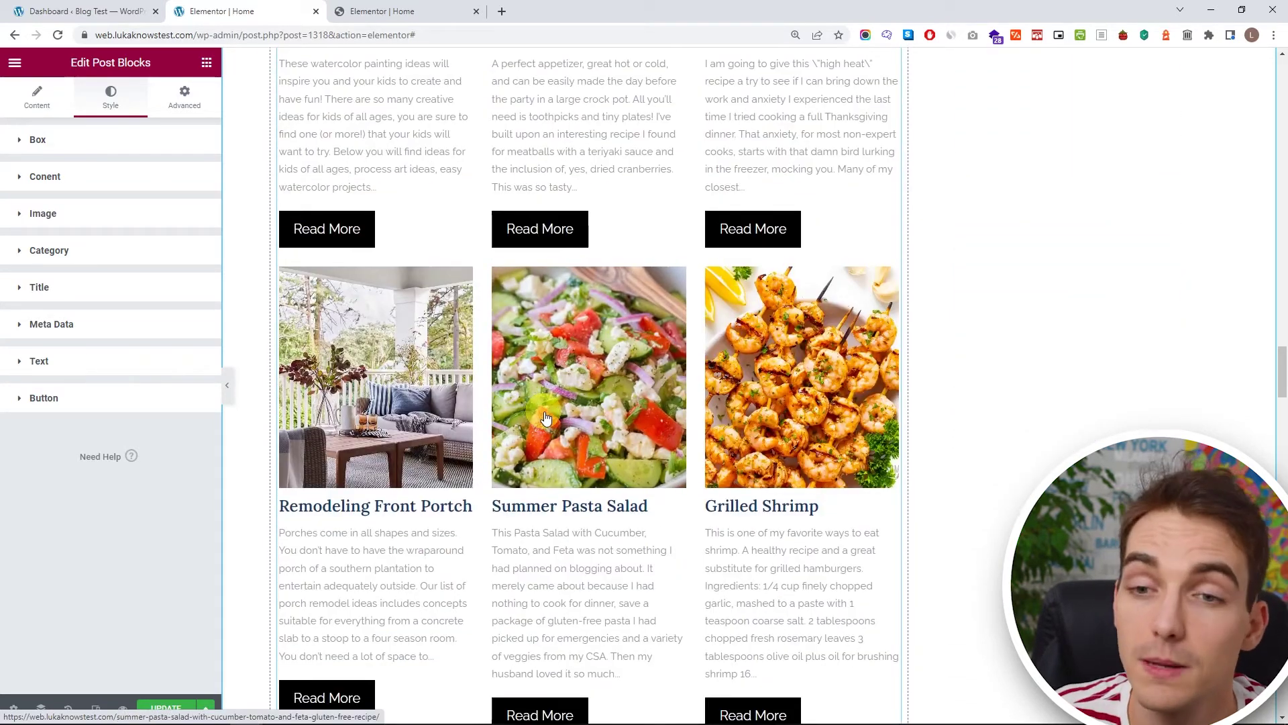
scroll(545, 418, "up", 8)
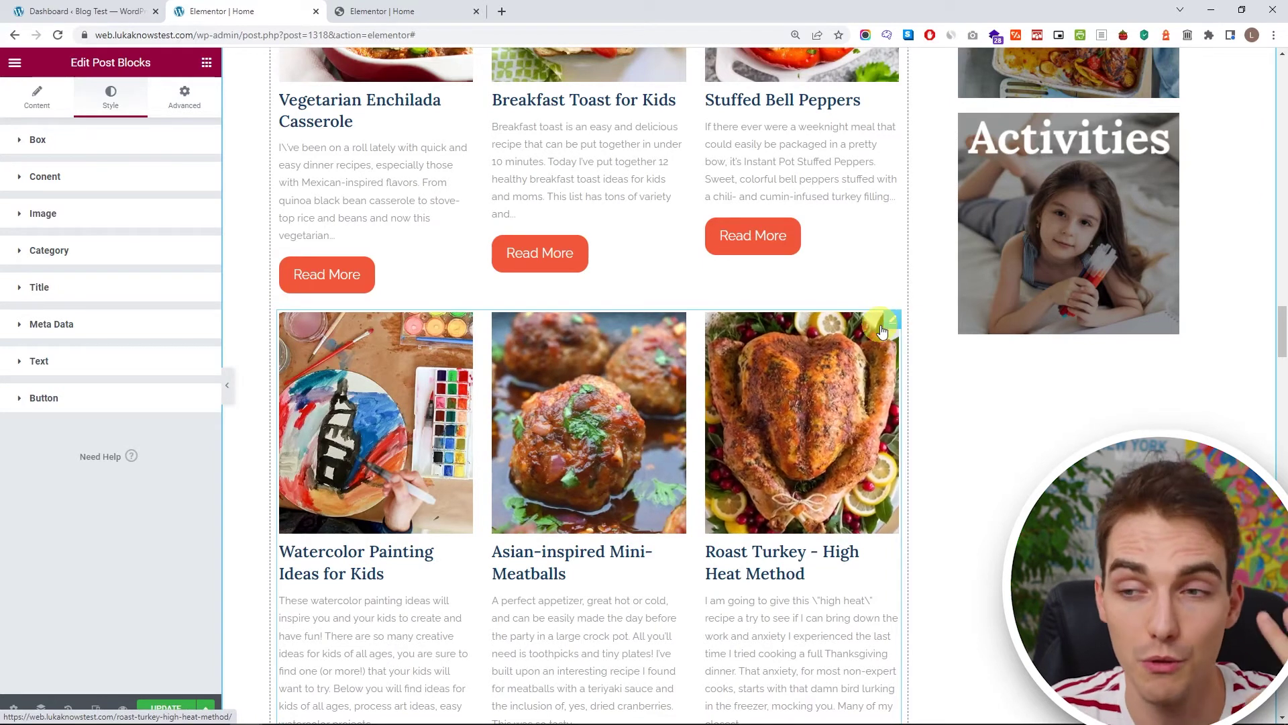
left_click(37, 97)
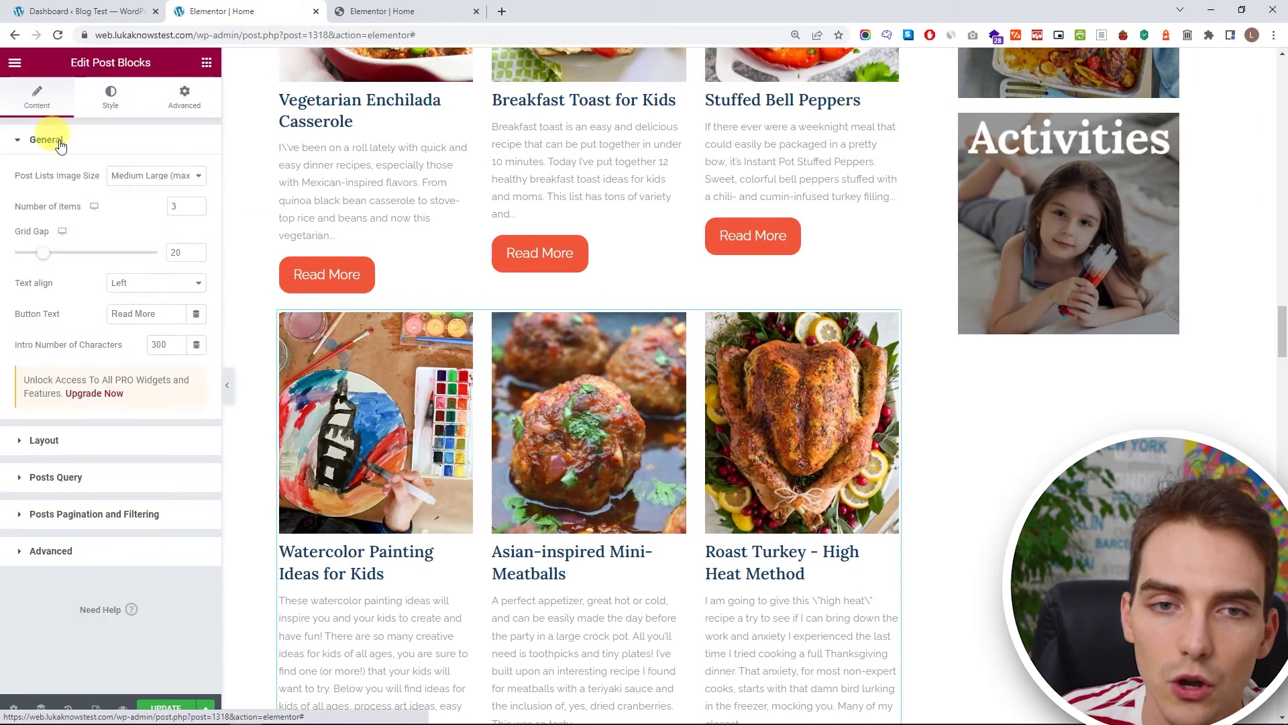
left_click(56, 477)
scroll(100, 475, "down", 5)
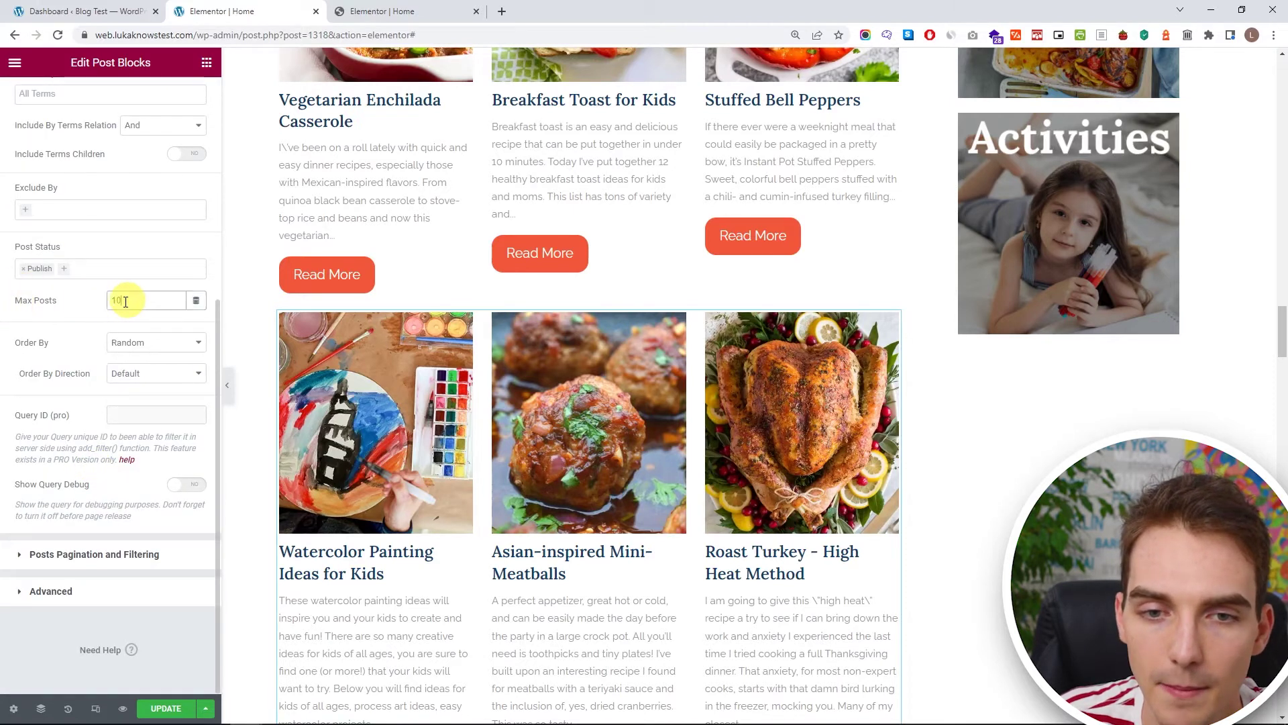
type("3")
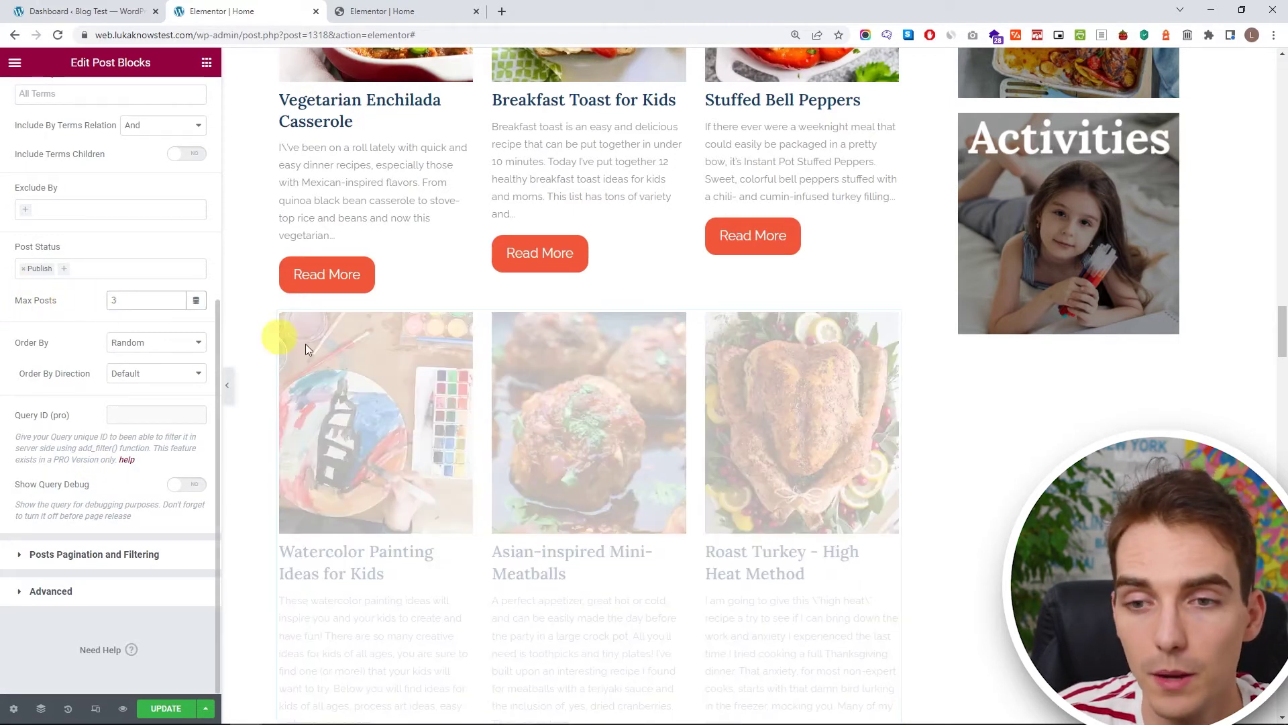
scroll(584, 436, "down", 3)
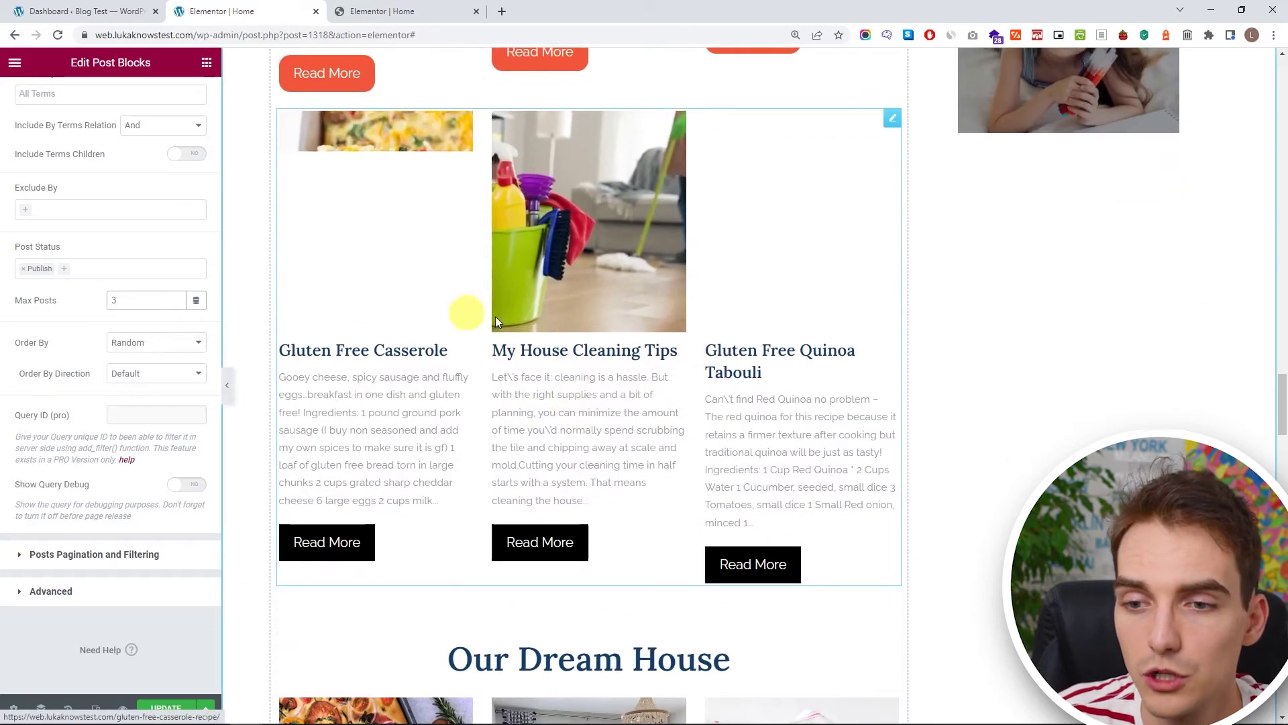
scroll(503, 376, "down", 3)
scroll(610, 451, "up", 5)
scroll(867, 334, "down", 2)
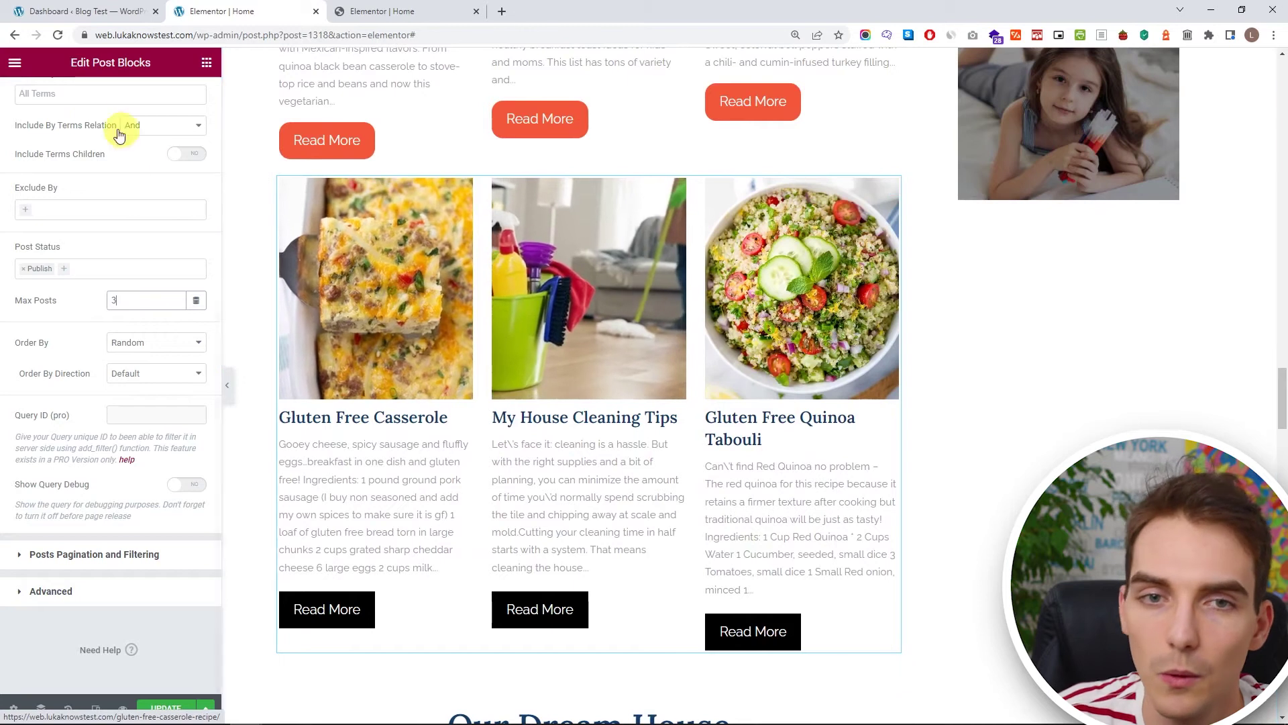
Try 2, 1 and 6 as the number of items for the new Post Blocks.
scroll(105, 192, "up", 5)
left_click(64, 139)
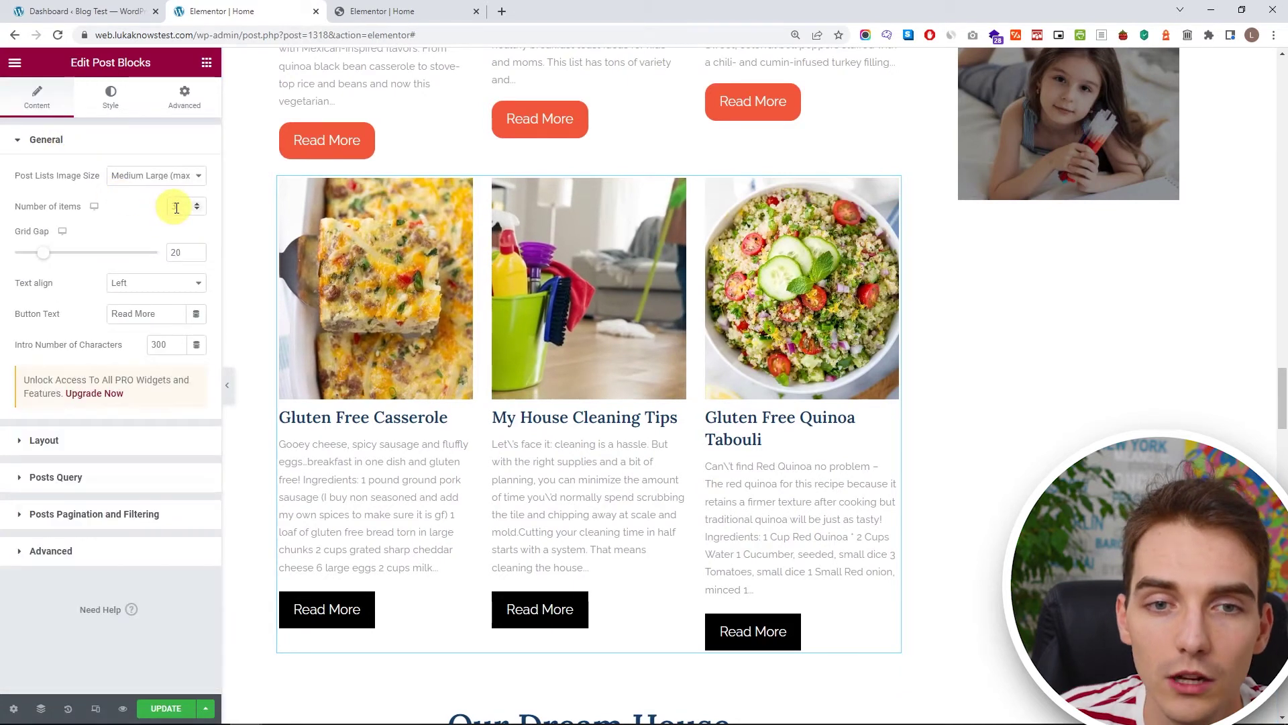
type("2")
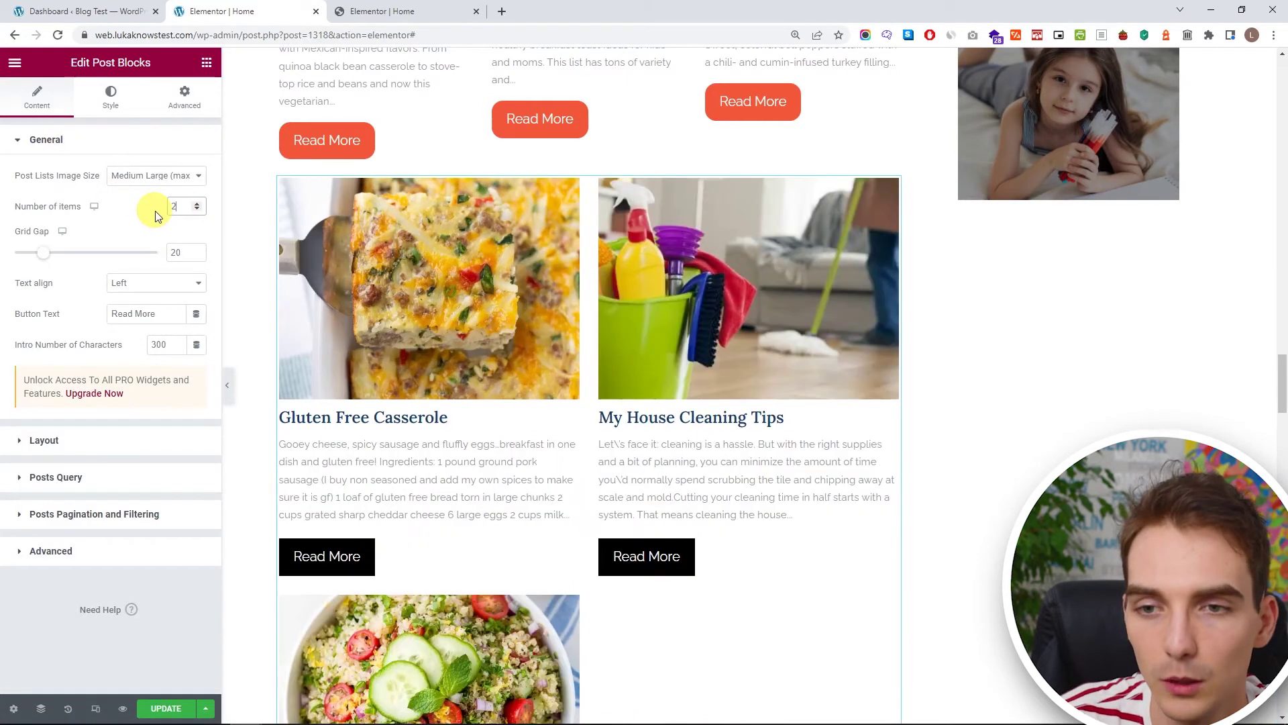
double_click(178, 207)
type("1")
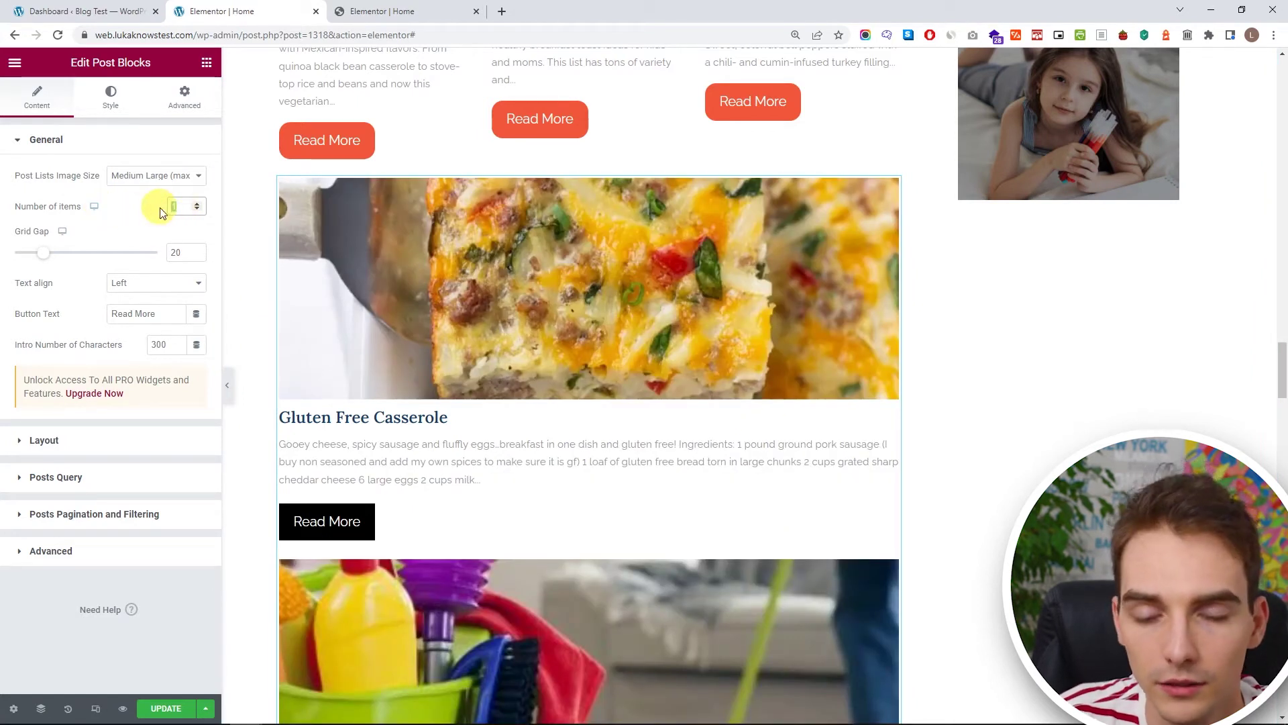
type("6")
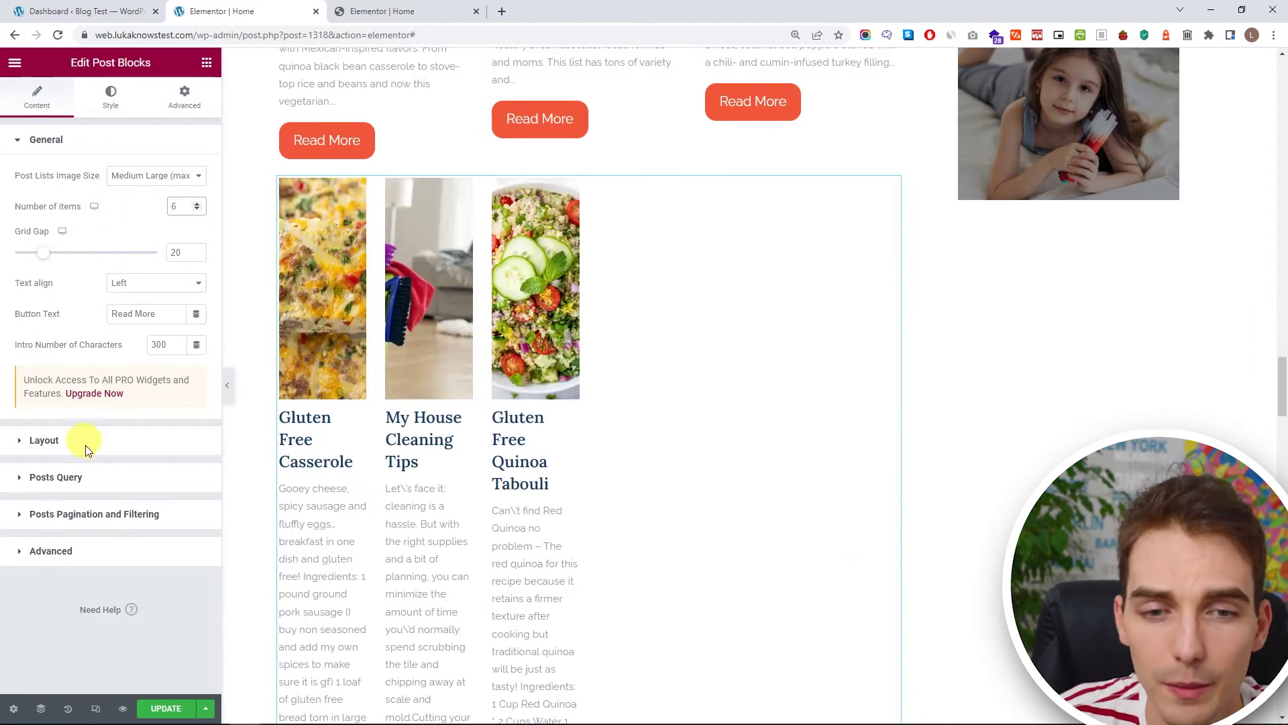
Try a maximum of 12 posts for the new Post Blocks and restore the limit to 3.
left_click(88, 512)
left_click(69, 215)
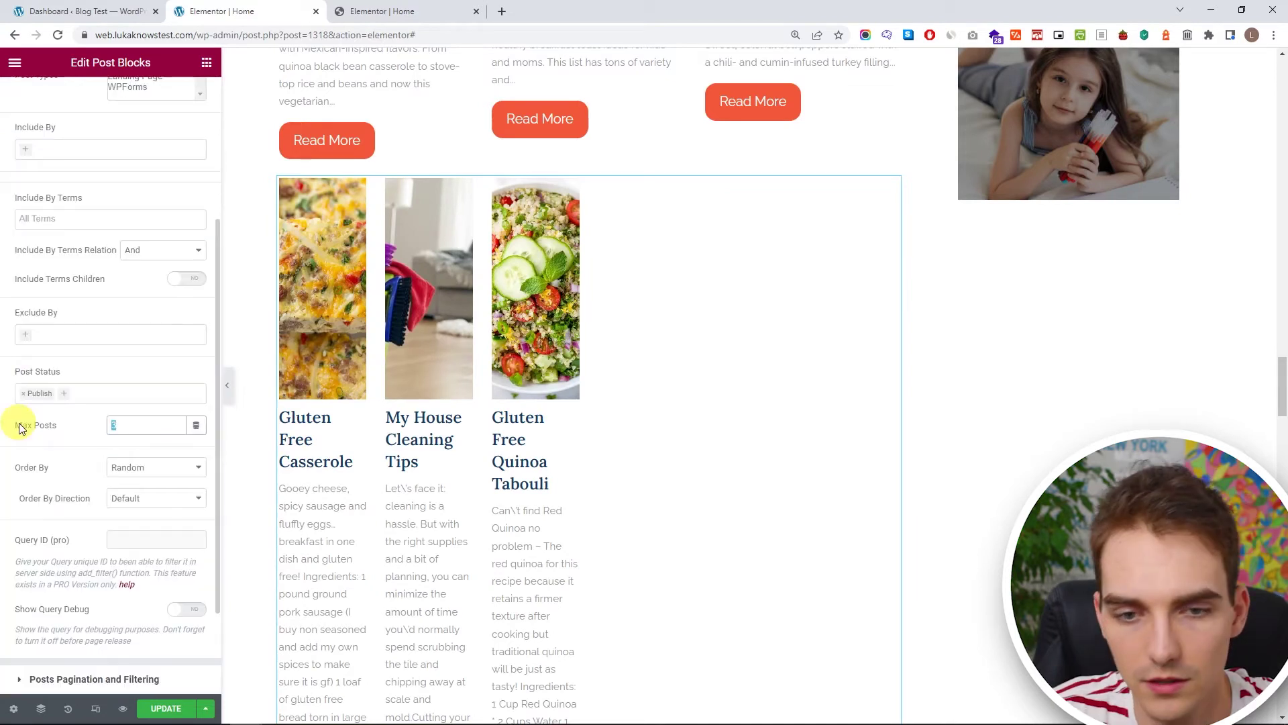
type("12")
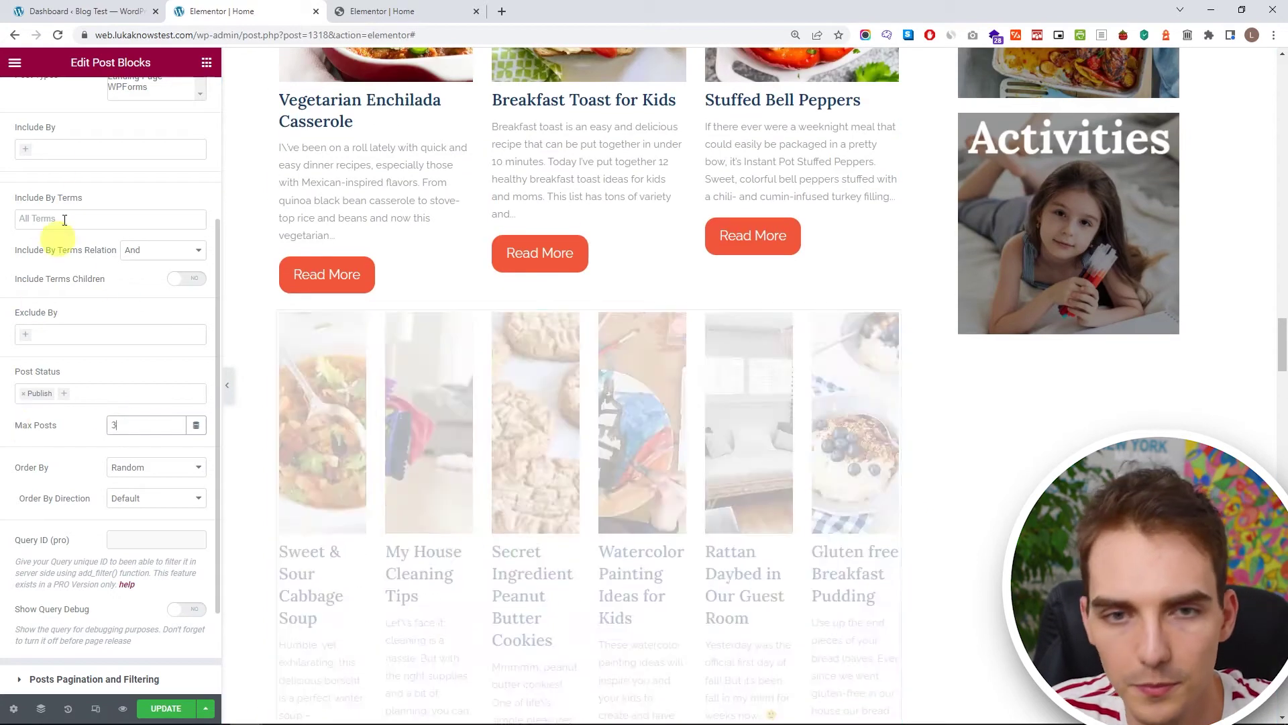
Restore the new Post Blocks' number of items to 3.
scroll(54, 221, "up", 5)
left_click(58, 155)
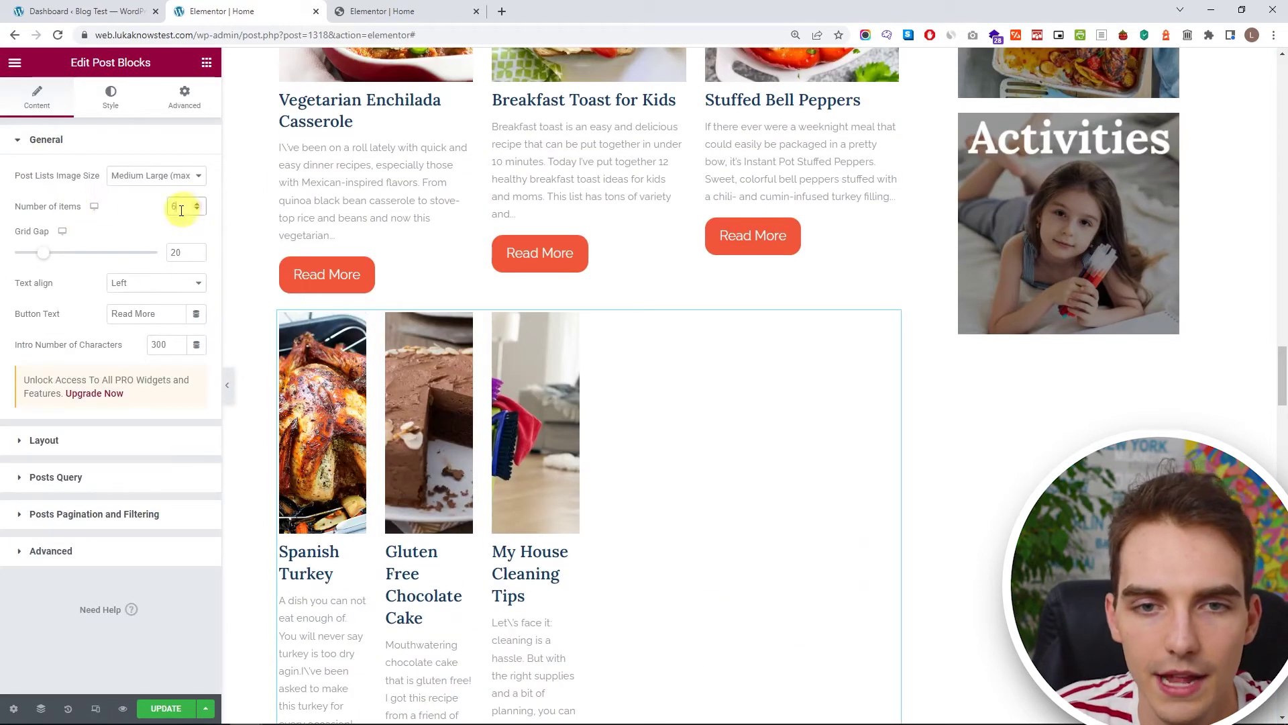
type("3")
scroll(657, 450, "down", 2)
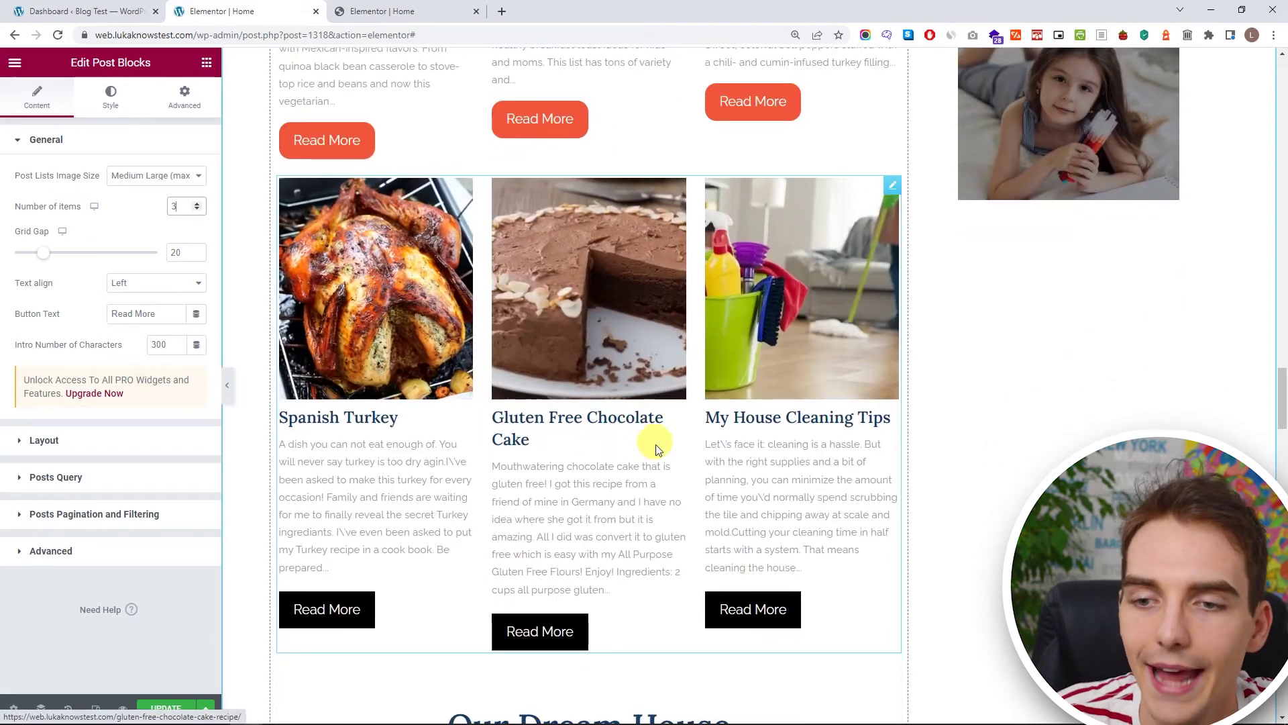
Give the new Post Blocks' Read More buttons the global My Orange background colour and a radius of 14.
left_click(110, 99)
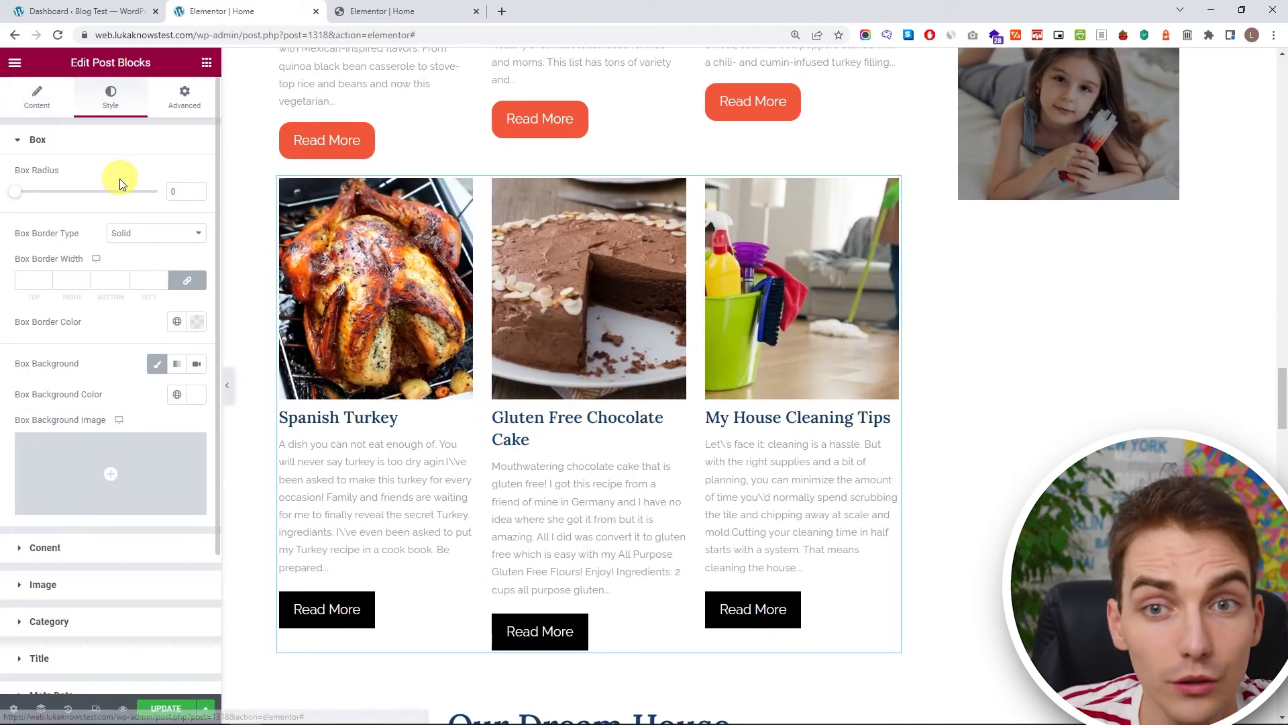
scroll(103, 512, "down", 3)
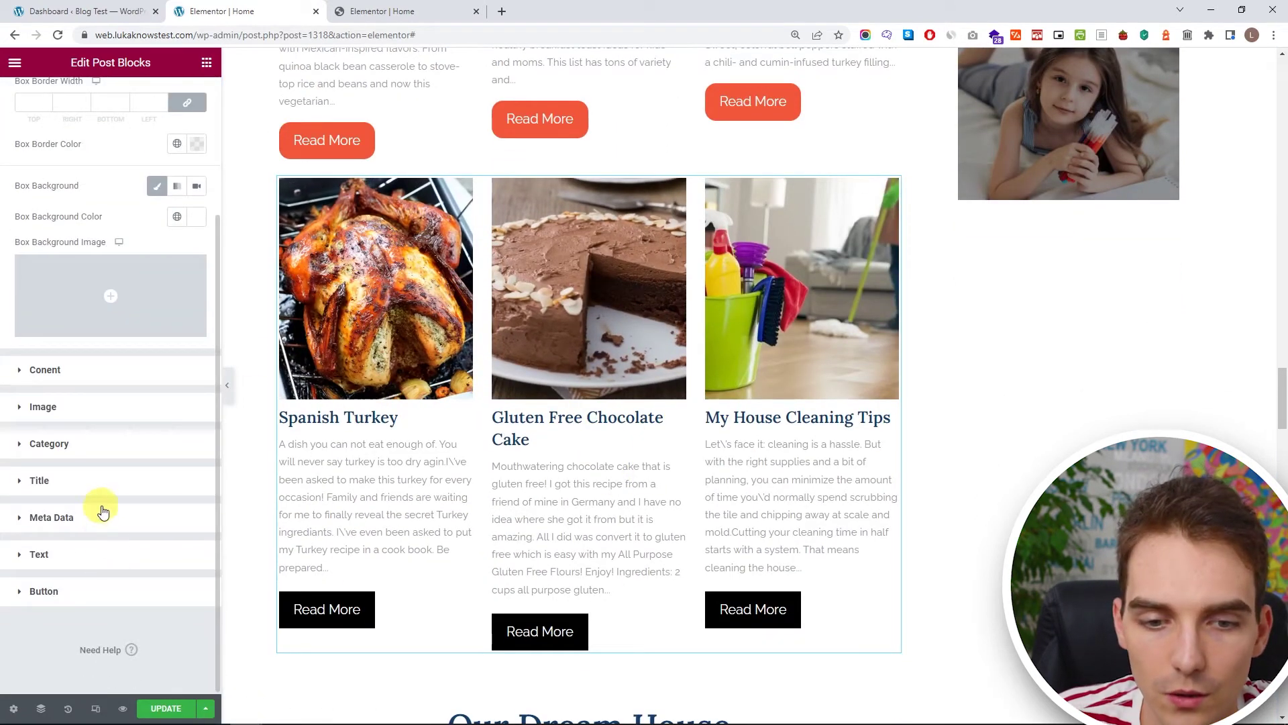
left_click(90, 600)
left_click(184, 538)
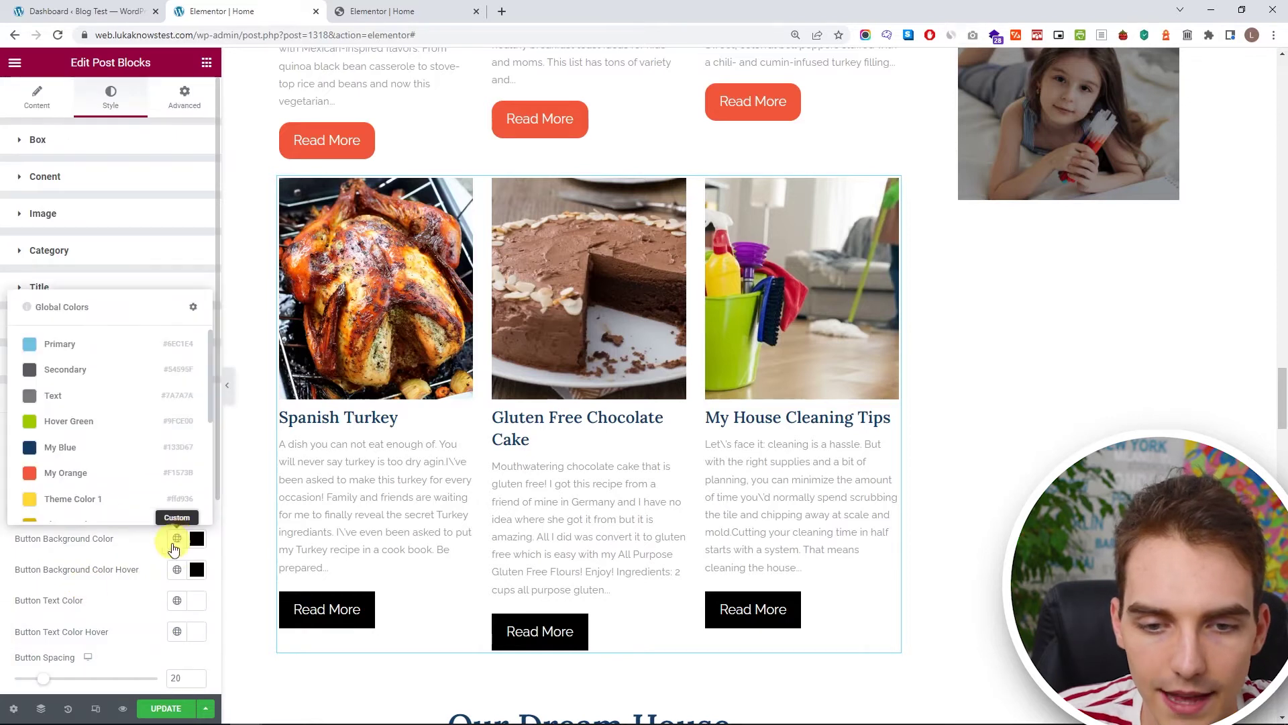
left_click(66, 476)
scroll(405, 530, "up", 4)
scroll(405, 530, "down", 5)
scroll(24, 413, "down", 2)
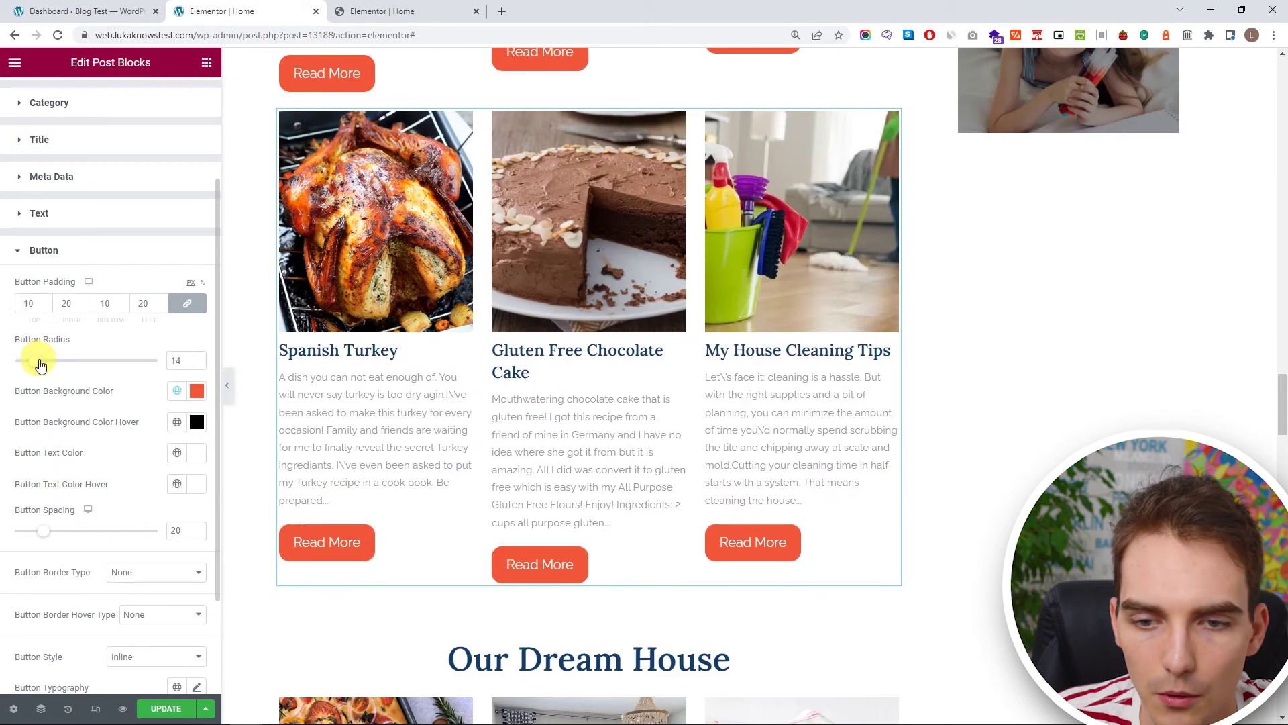
scroll(193, 483, "up", 2)
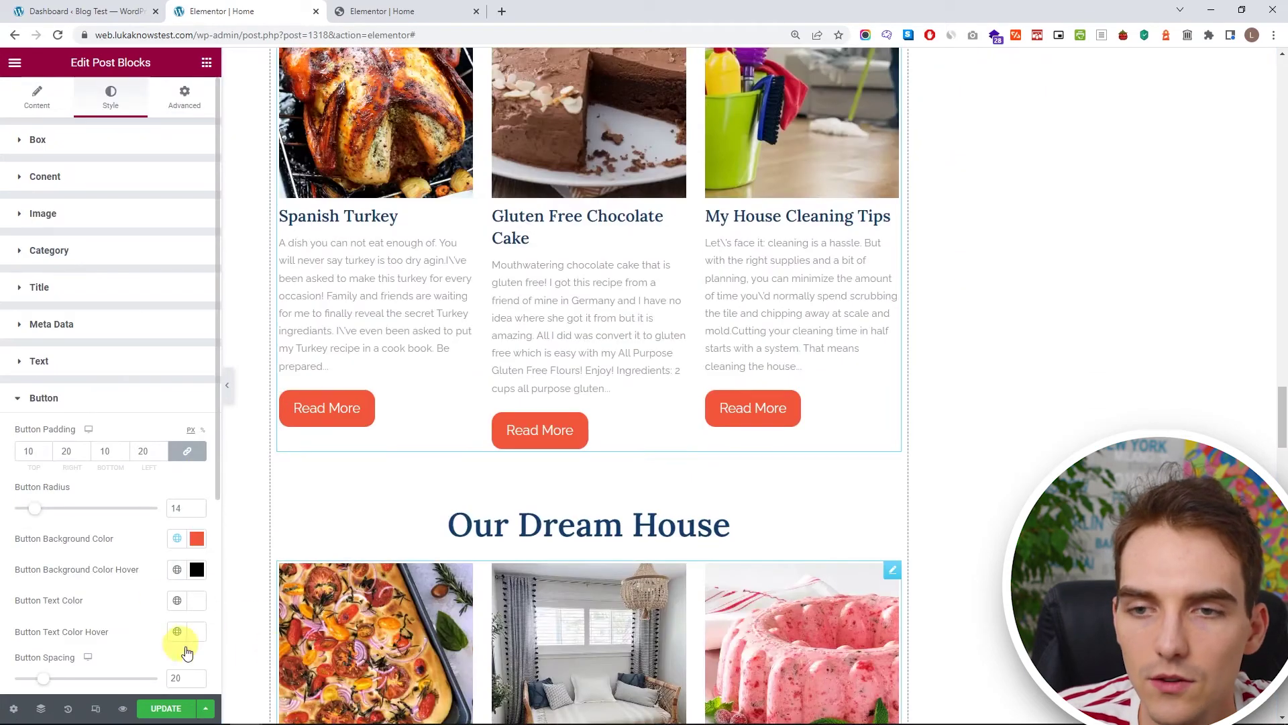
Delete the sidebar post list that starts with Pantry Organization on a Budget, above the Most Popular divider.
scroll(1127, 410, "up", 20)
scroll(1129, 409, "up", 3)
scroll(1129, 408, "down", 1)
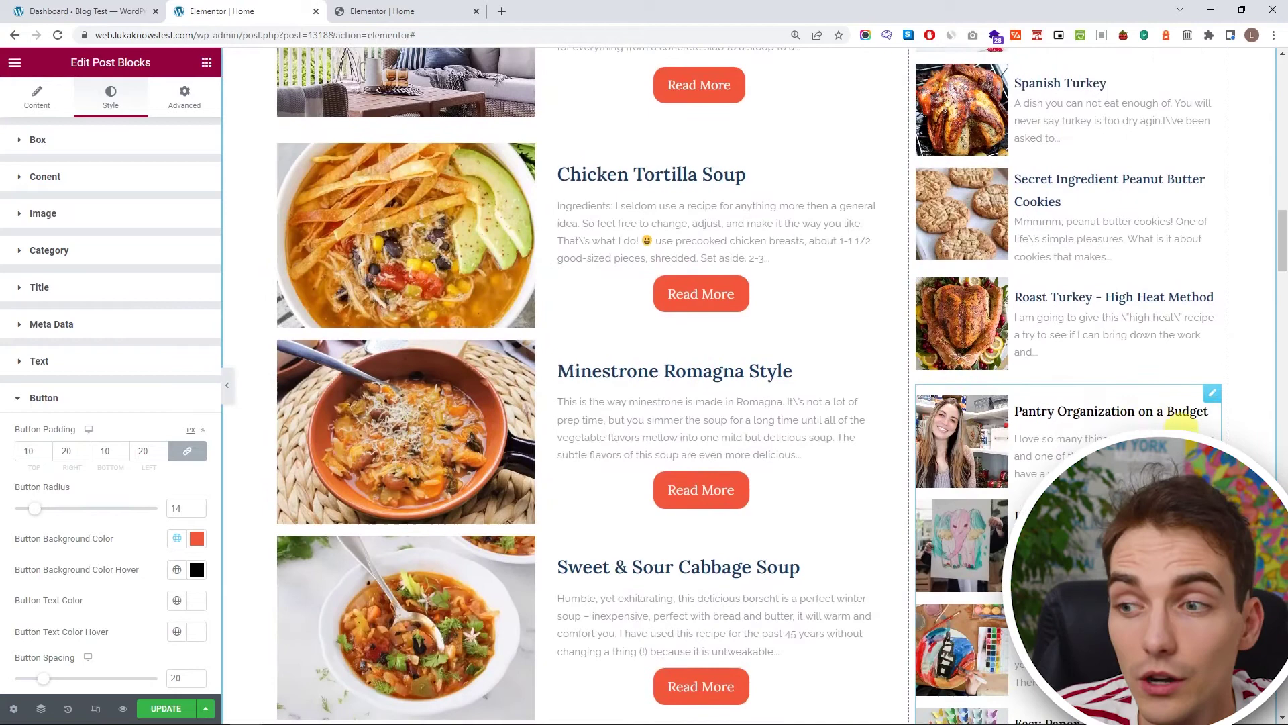
left_click(1212, 394)
key("Delete")
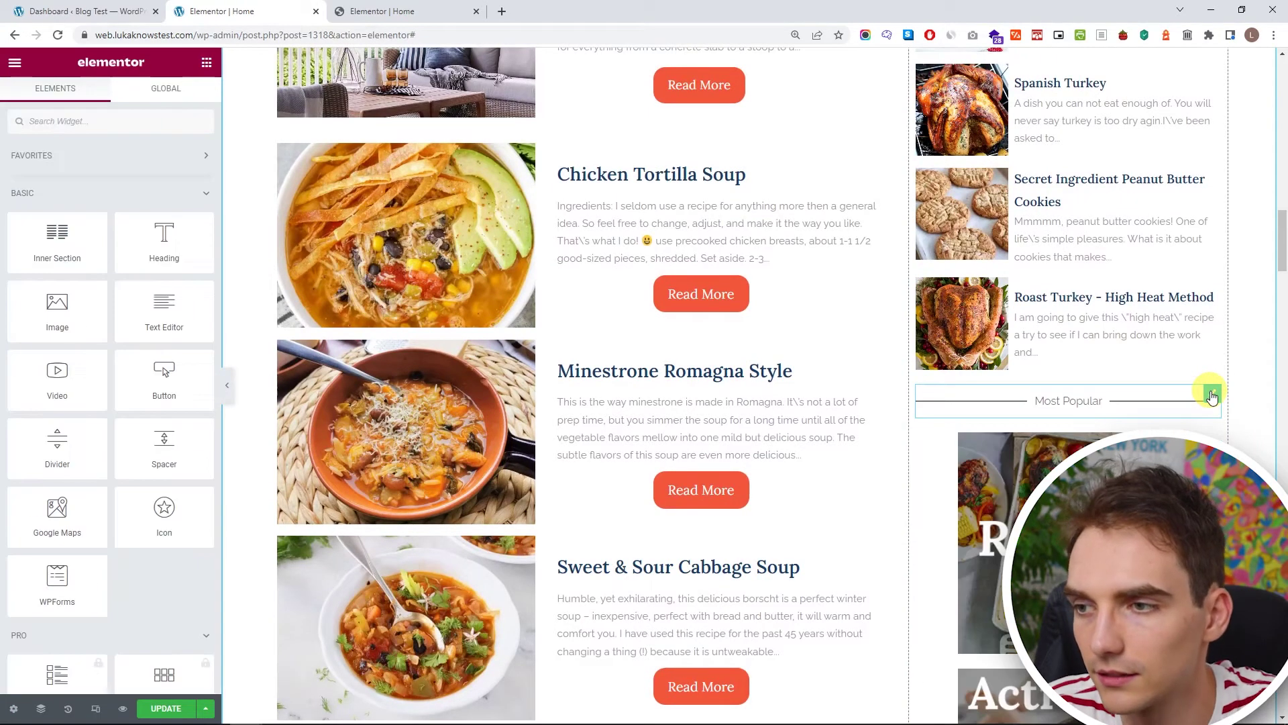
Add a new Post List widget to the sidebar directly below the My Last Posts list, keeping it at 1 column.
scroll(1194, 403, "up", 12)
scroll(1159, 381, "down", 1)
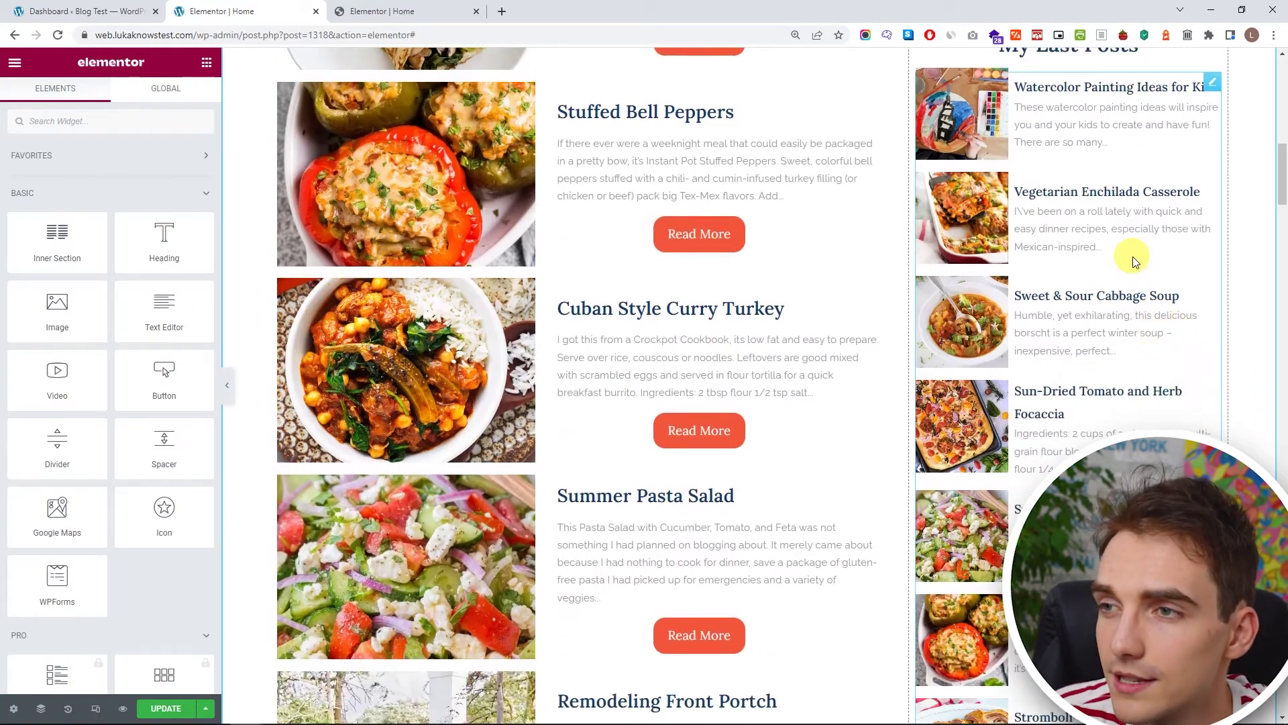
scroll(1033, 463, "up", 3)
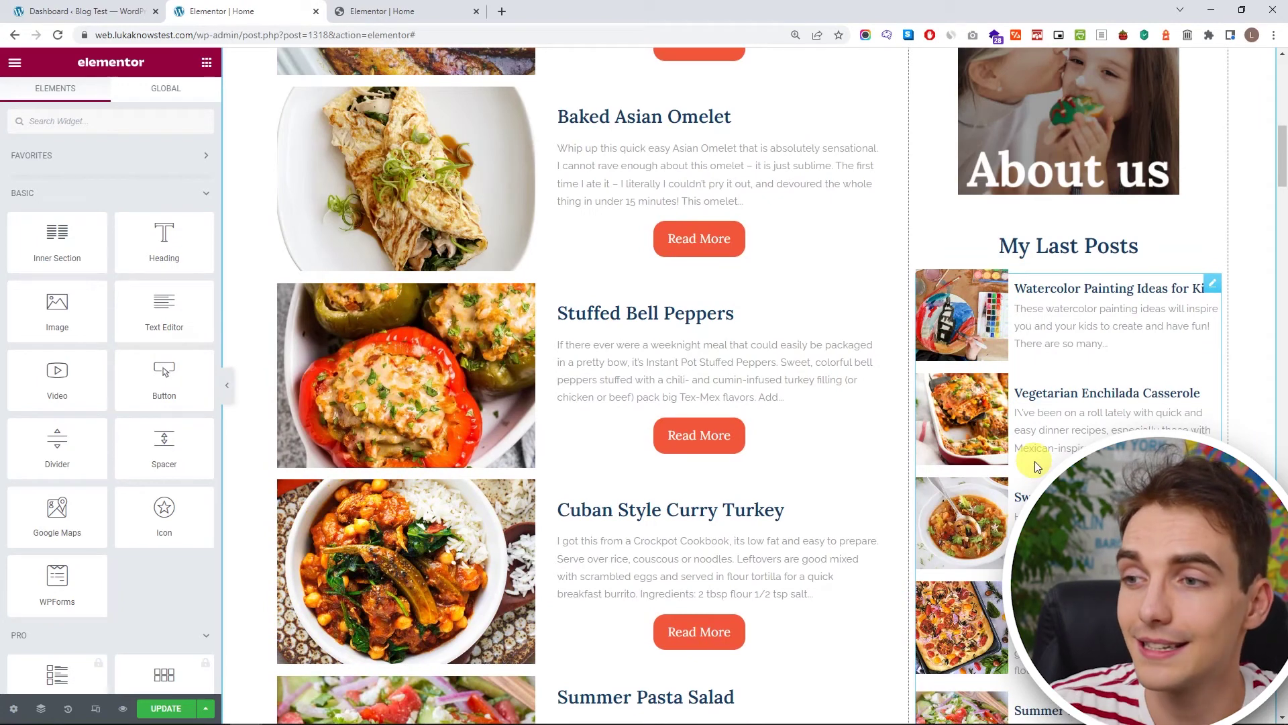
left_click(1210, 289)
scroll(1103, 345, "down", 3)
scroll(1104, 345, "down", 3)
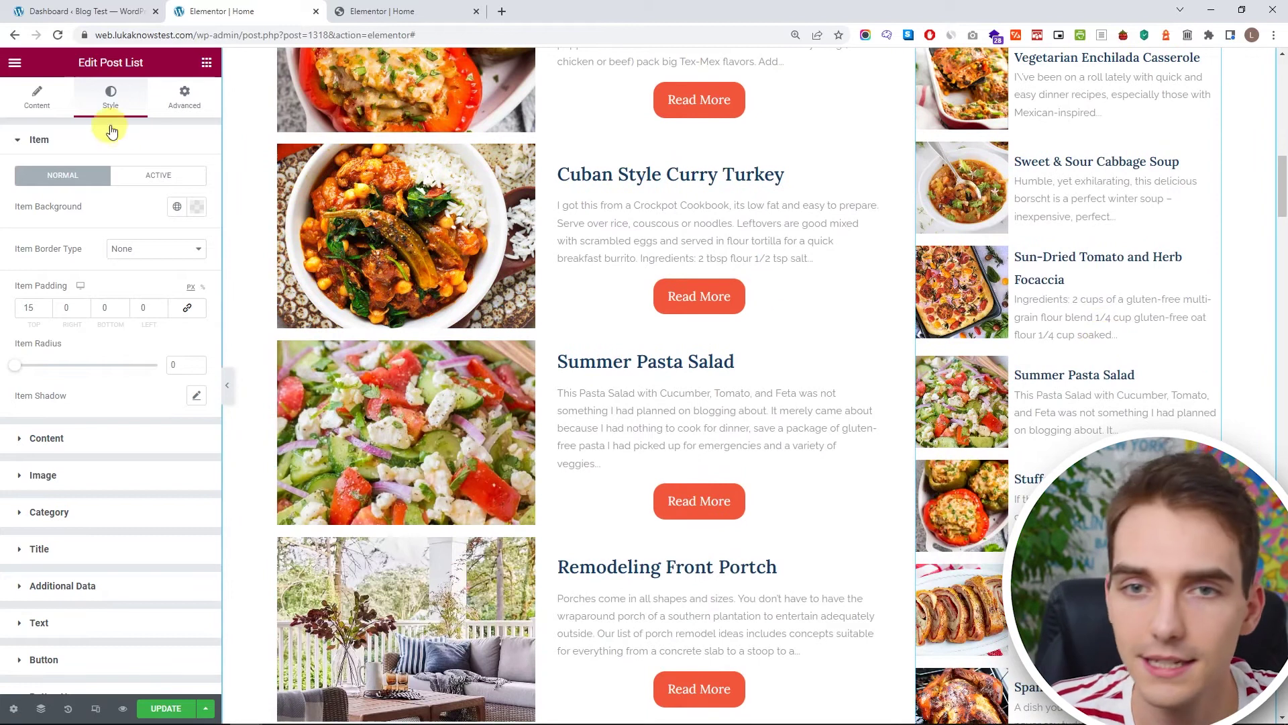
left_click(192, 68)
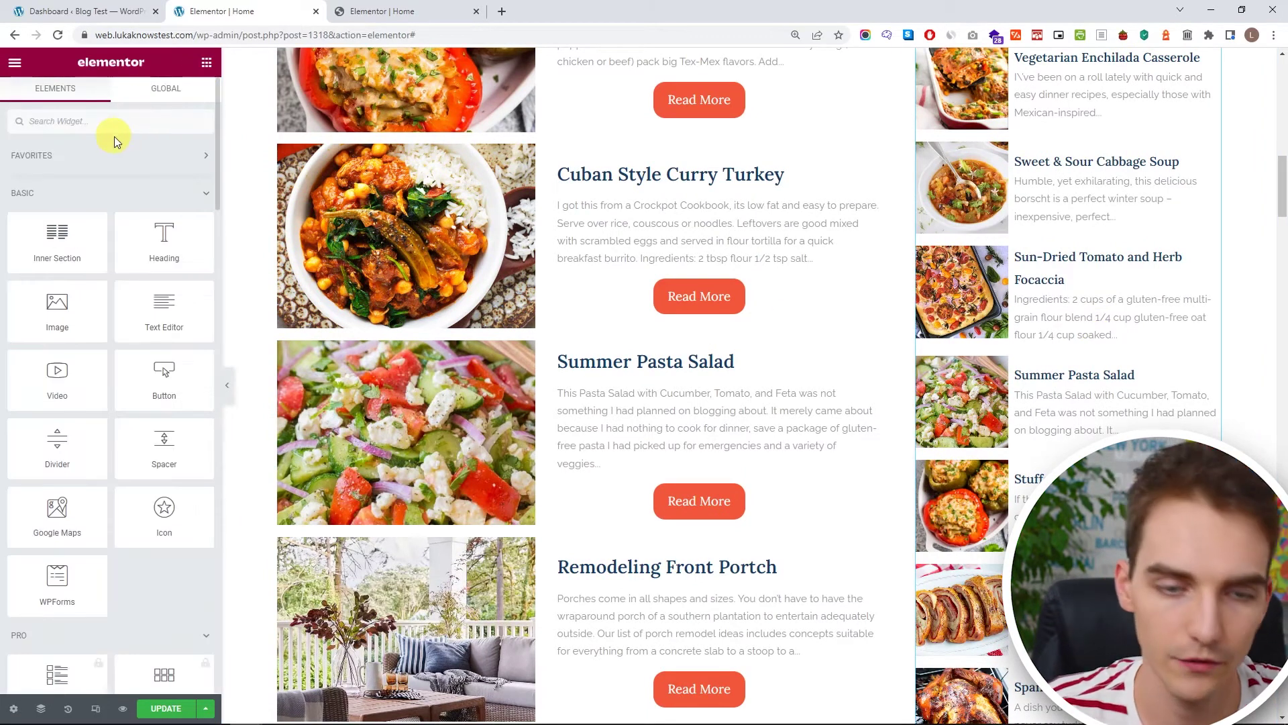
type("post")
left_click_drag(57, 241, 1000, 627)
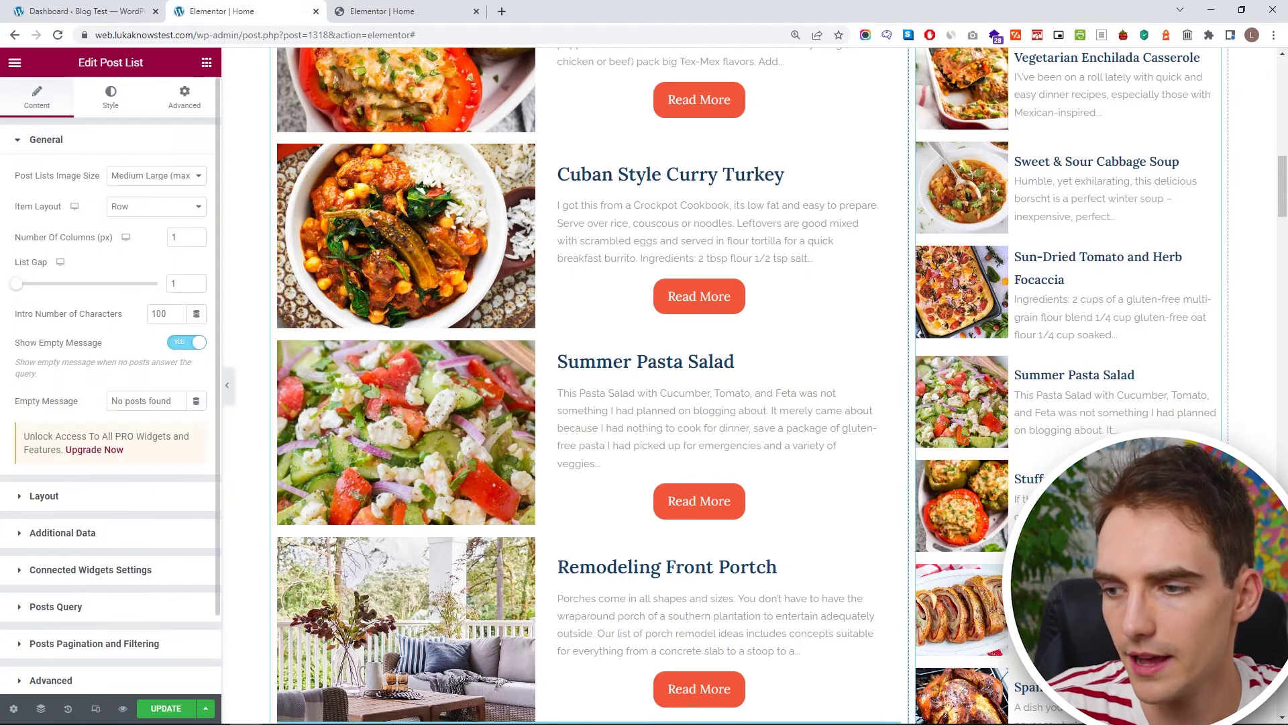
scroll(1044, 379, "down", 3)
scroll(1052, 450, "up", 3)
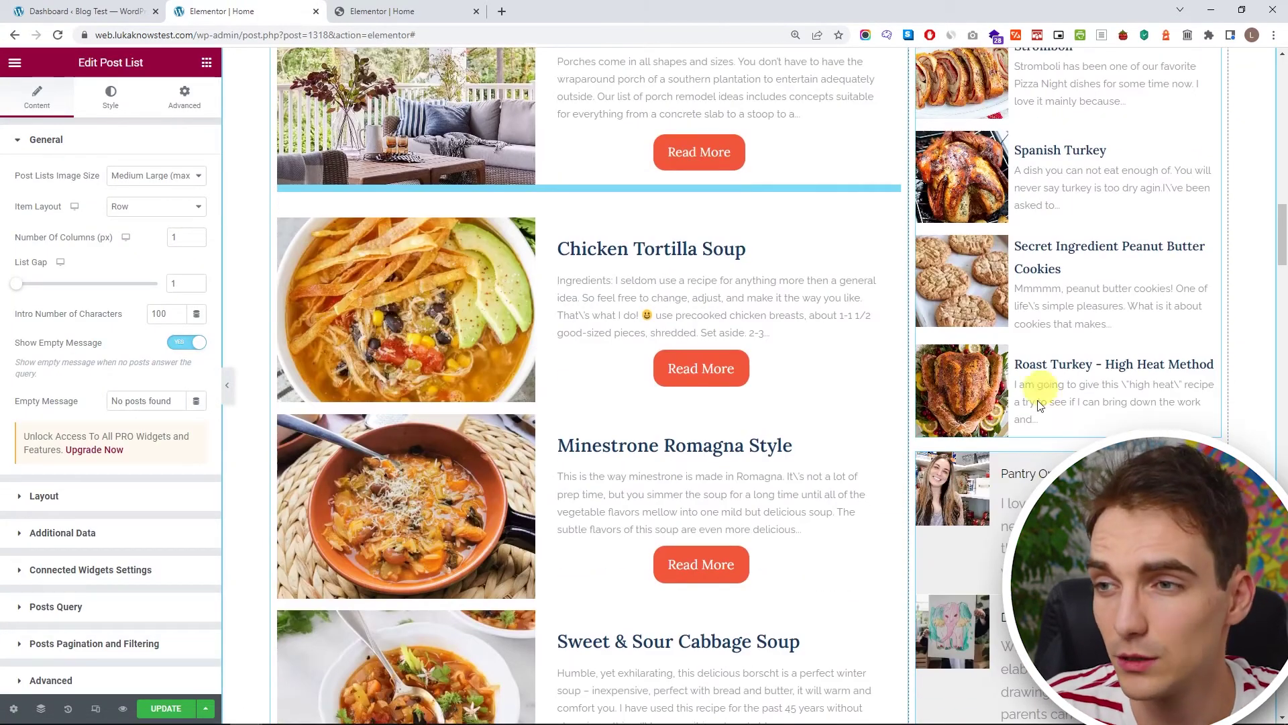
type("1")
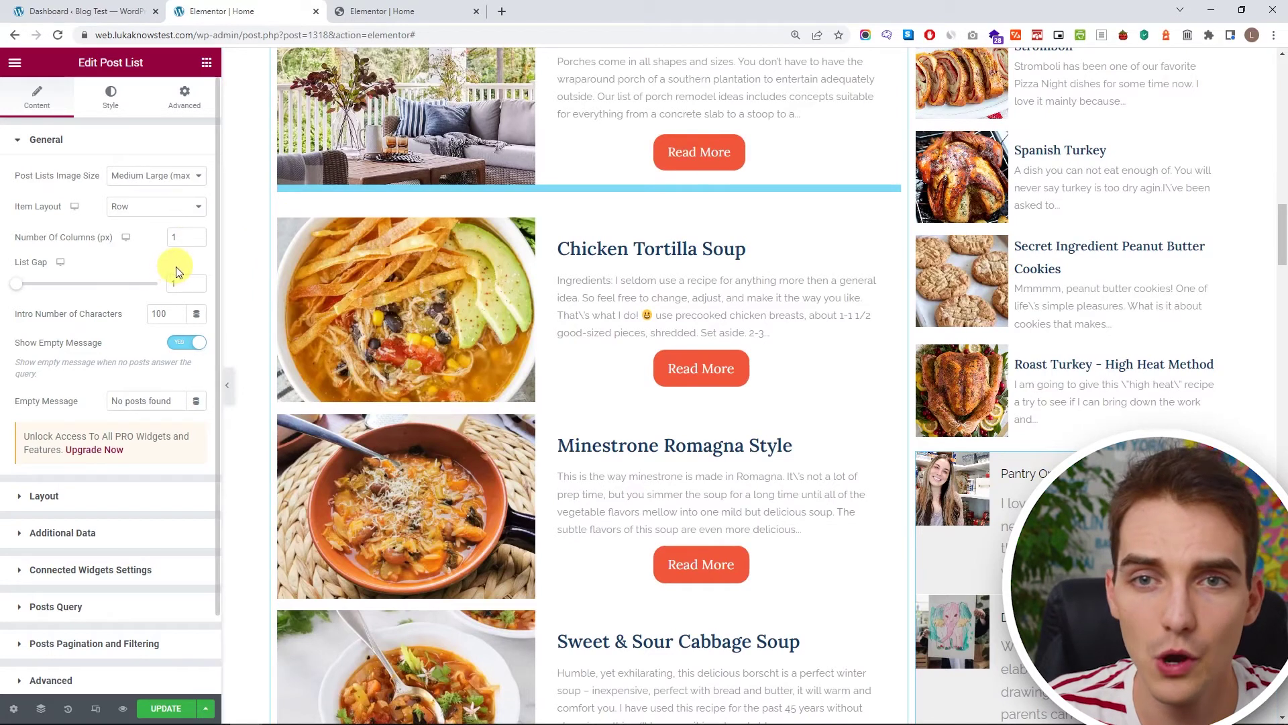
Set the new Post List's item background to white (#FFFFFF).
left_click(103, 102)
left_click(191, 208)
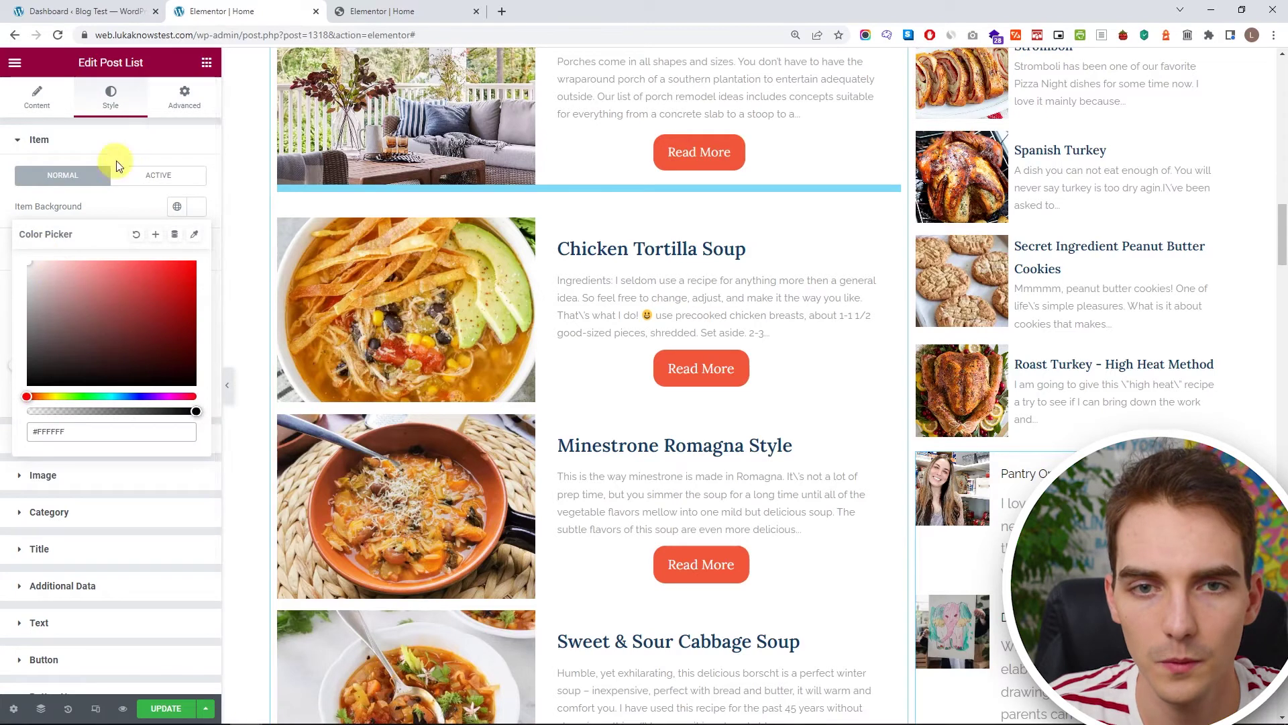
left_click(83, 141)
Remove the new Post List's content padding and set its image width and height to 125 px.
left_click(101, 179)
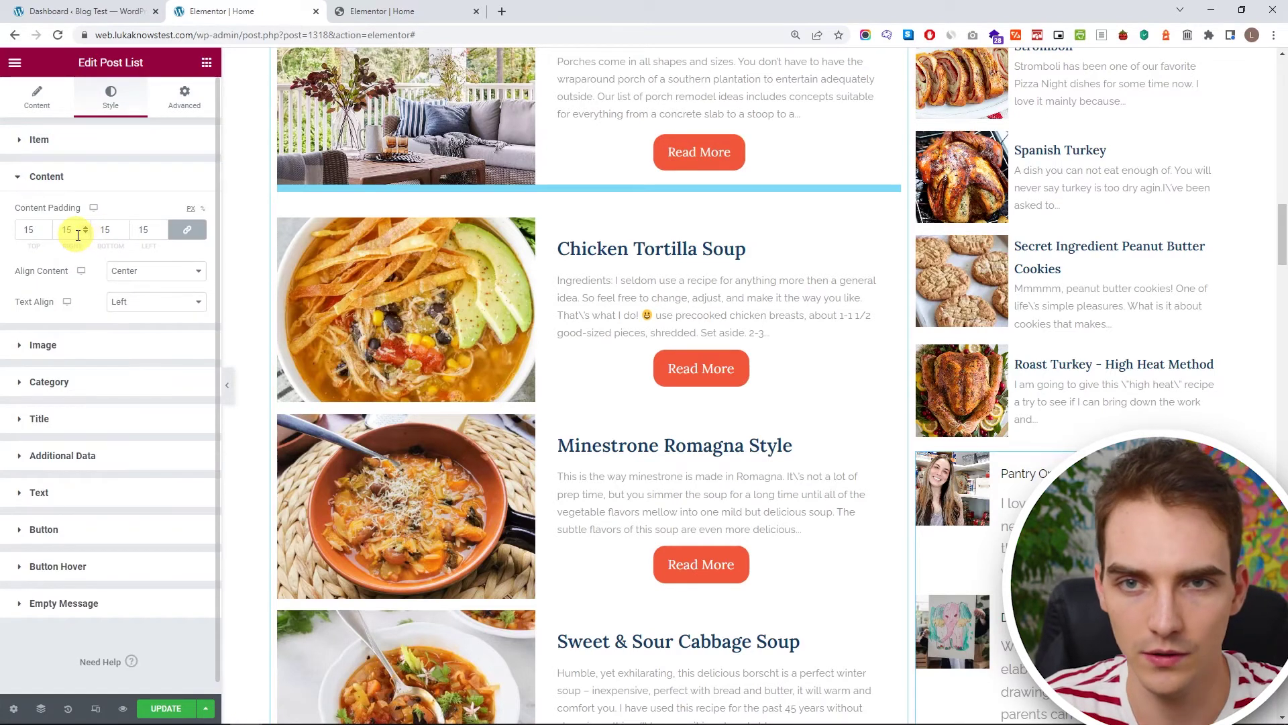
left_click(116, 183)
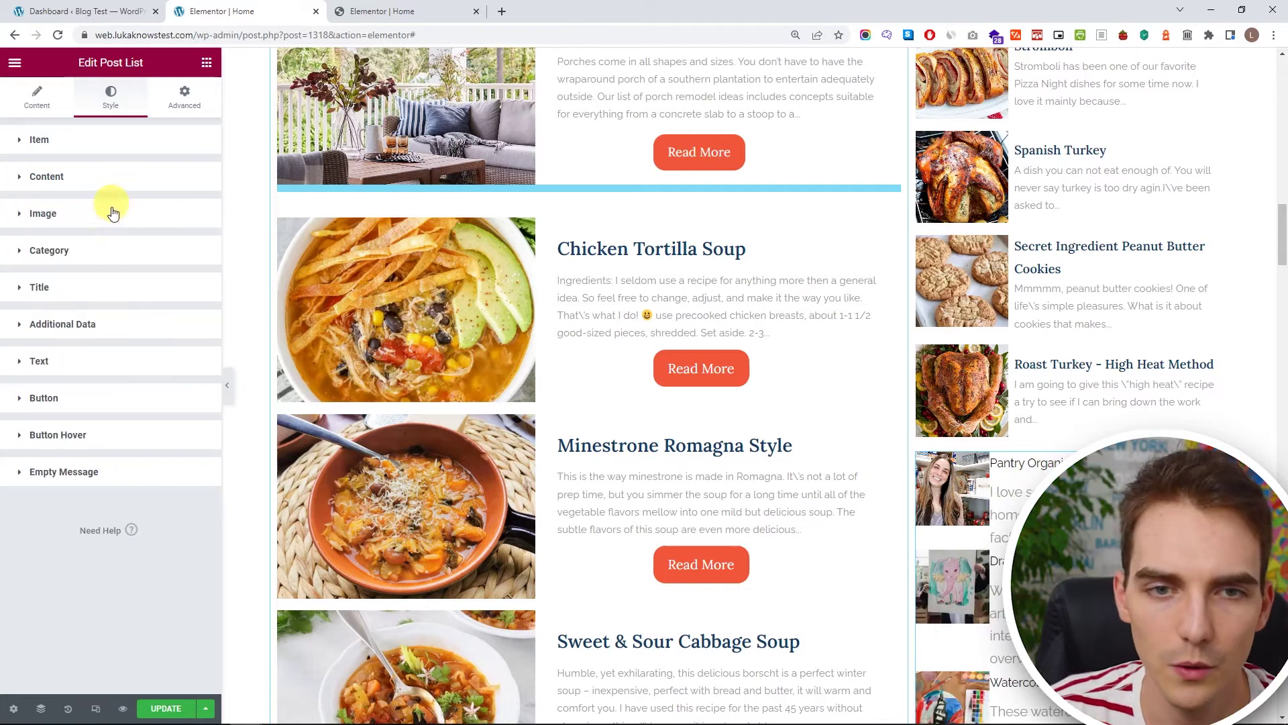
left_click(110, 215)
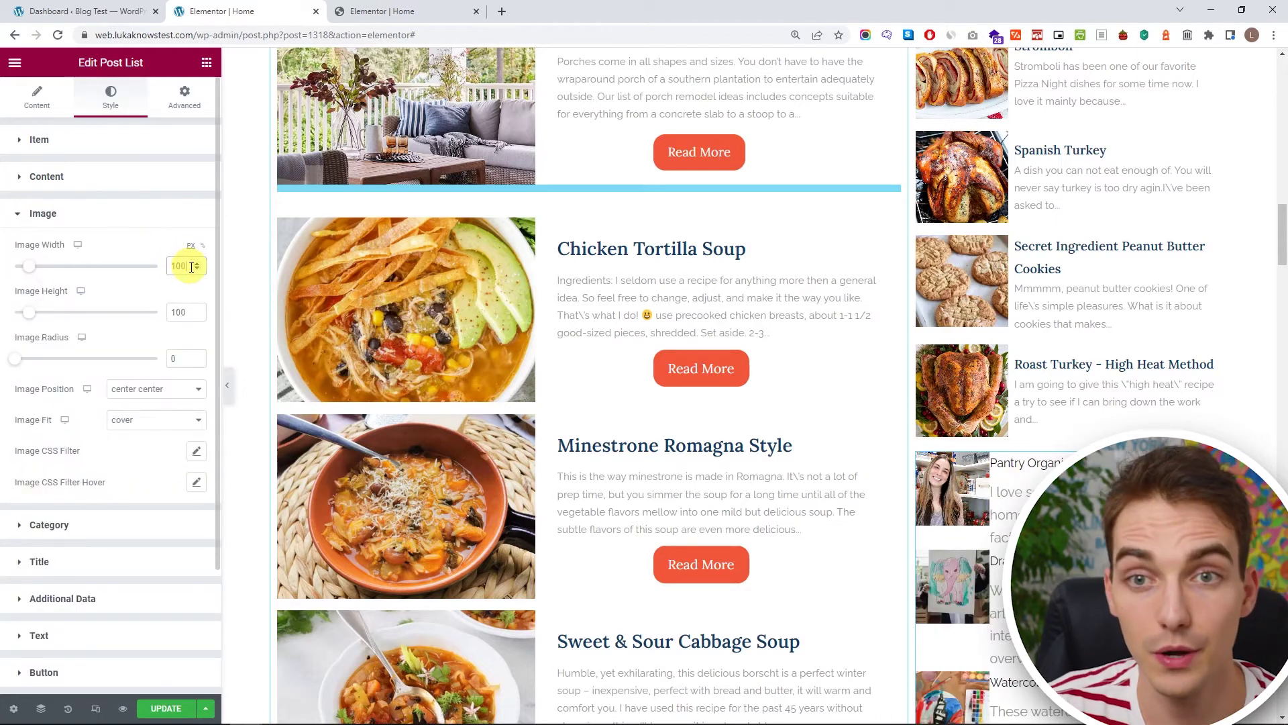
type("125125")
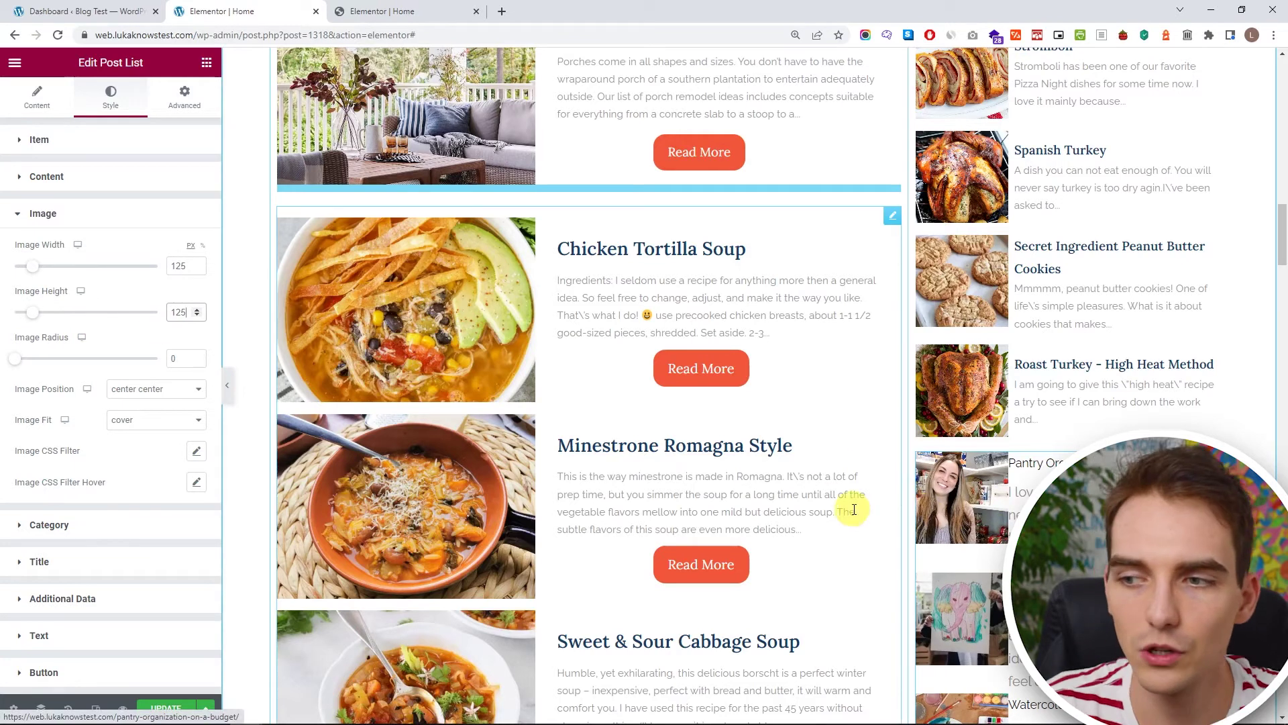
Unlink the sides of the new Post List's content padding and set only the top padding to 10 px.
left_click(124, 179)
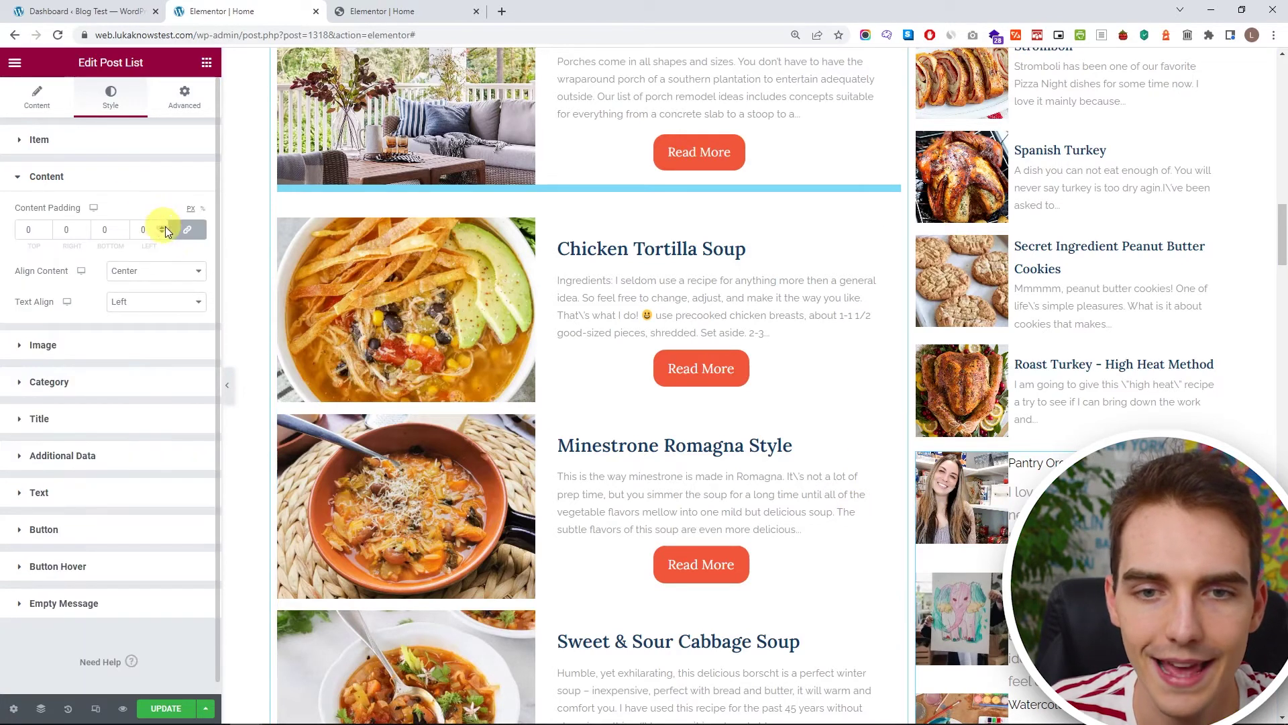
left_click(187, 230)
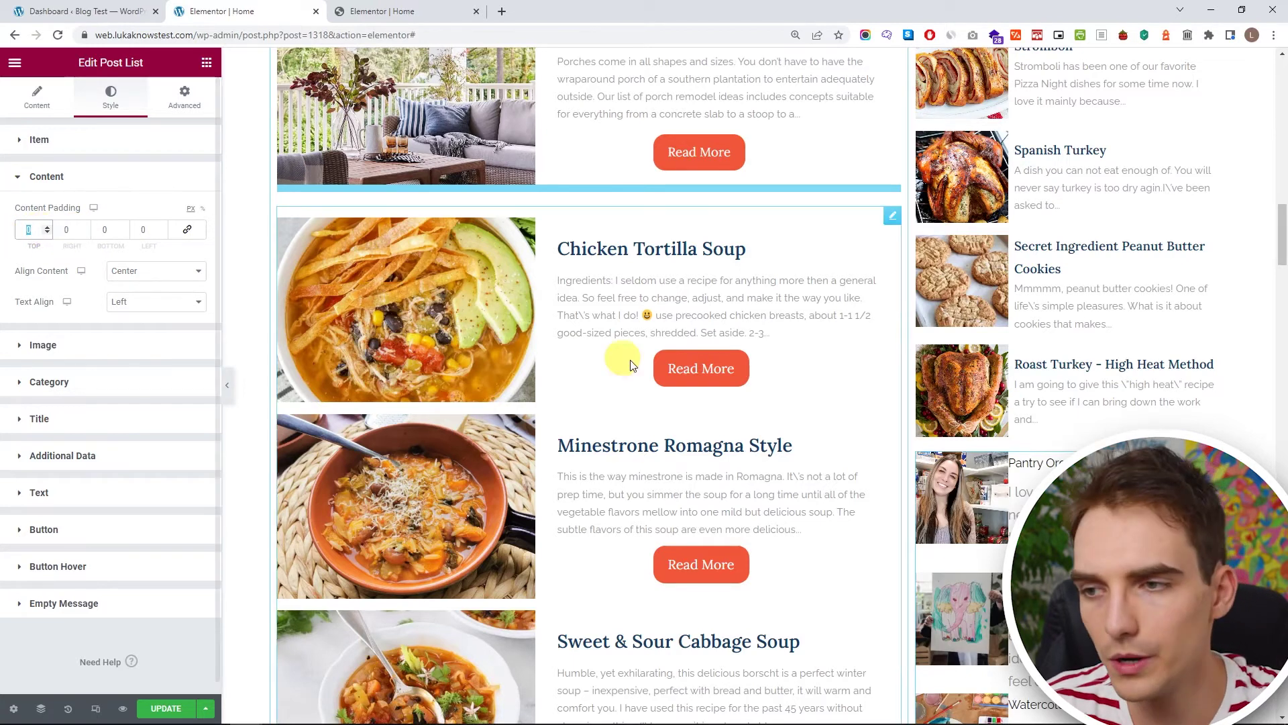
type("10")
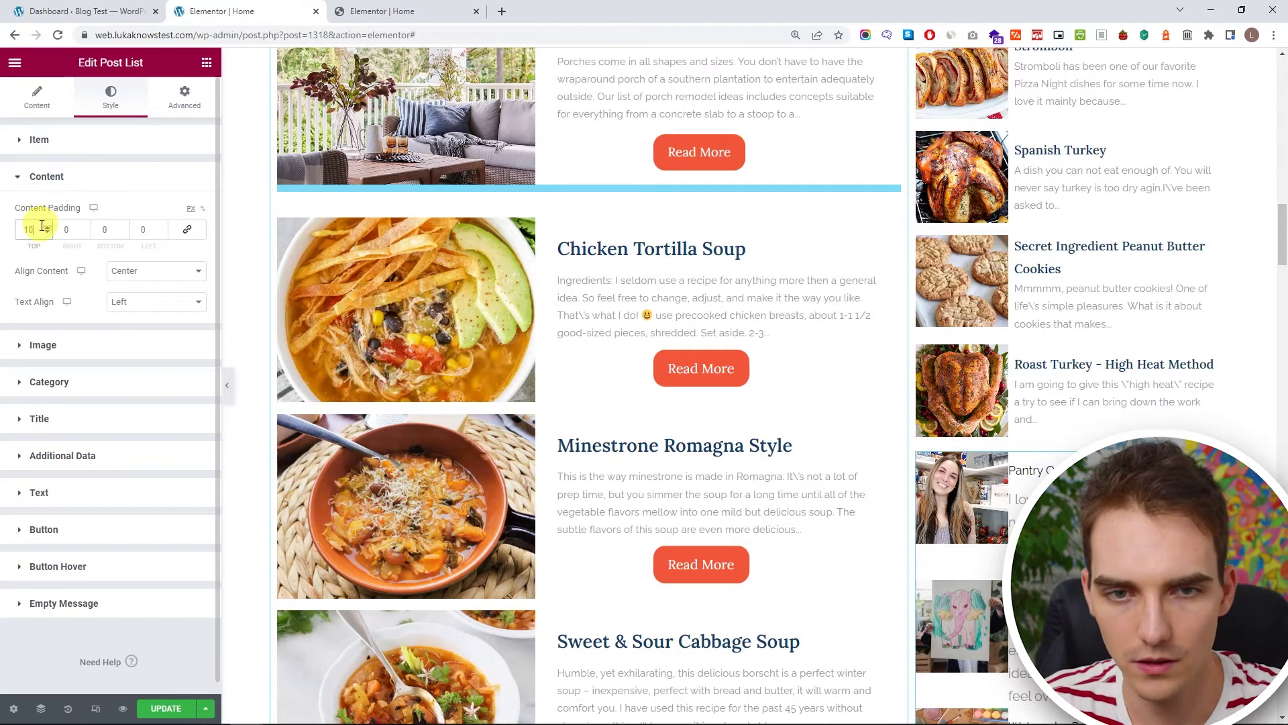
Set the Post List's item padding to 15 px on all sides and return its top content padding to 0.
left_click(66, 139)
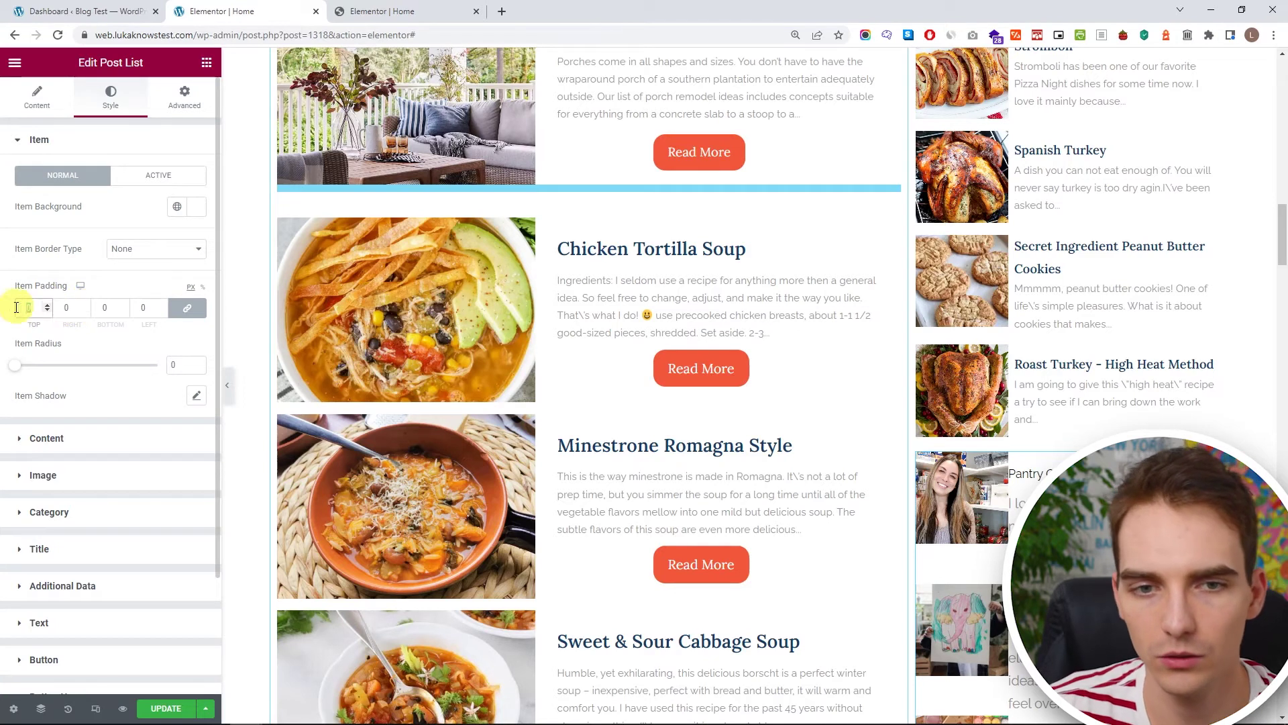
type("15")
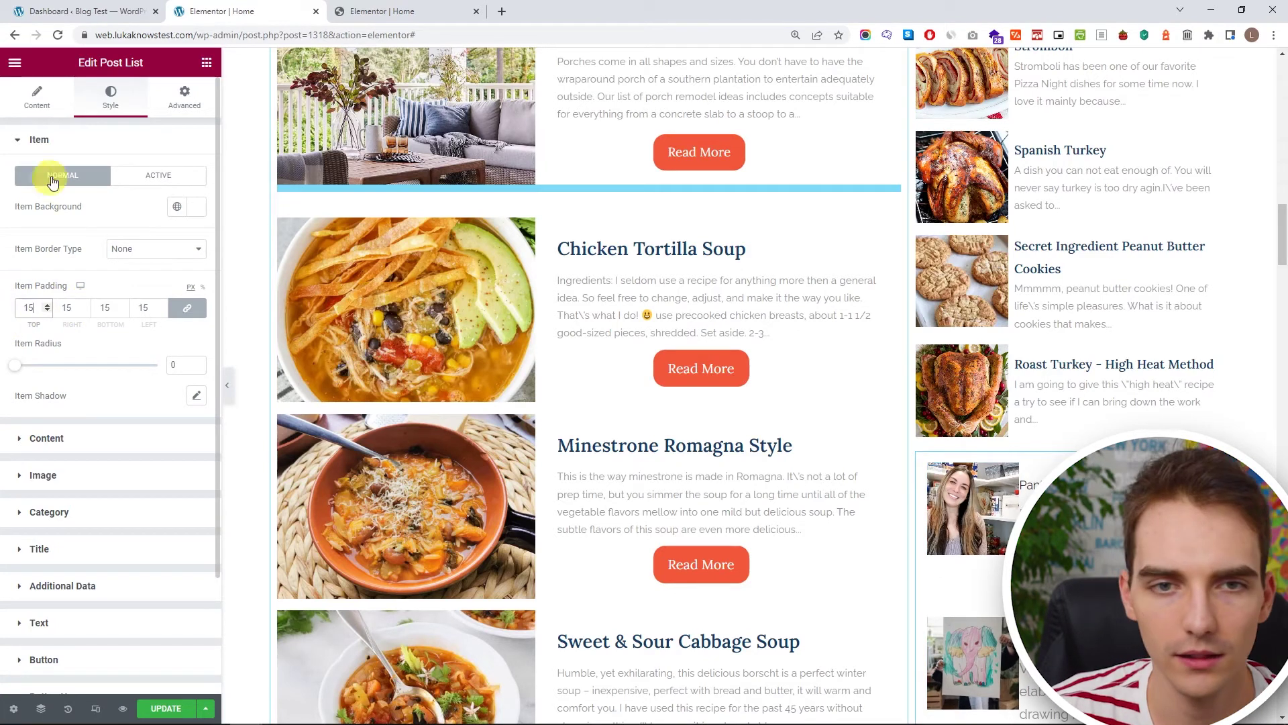
left_click(51, 139)
left_click(59, 177)
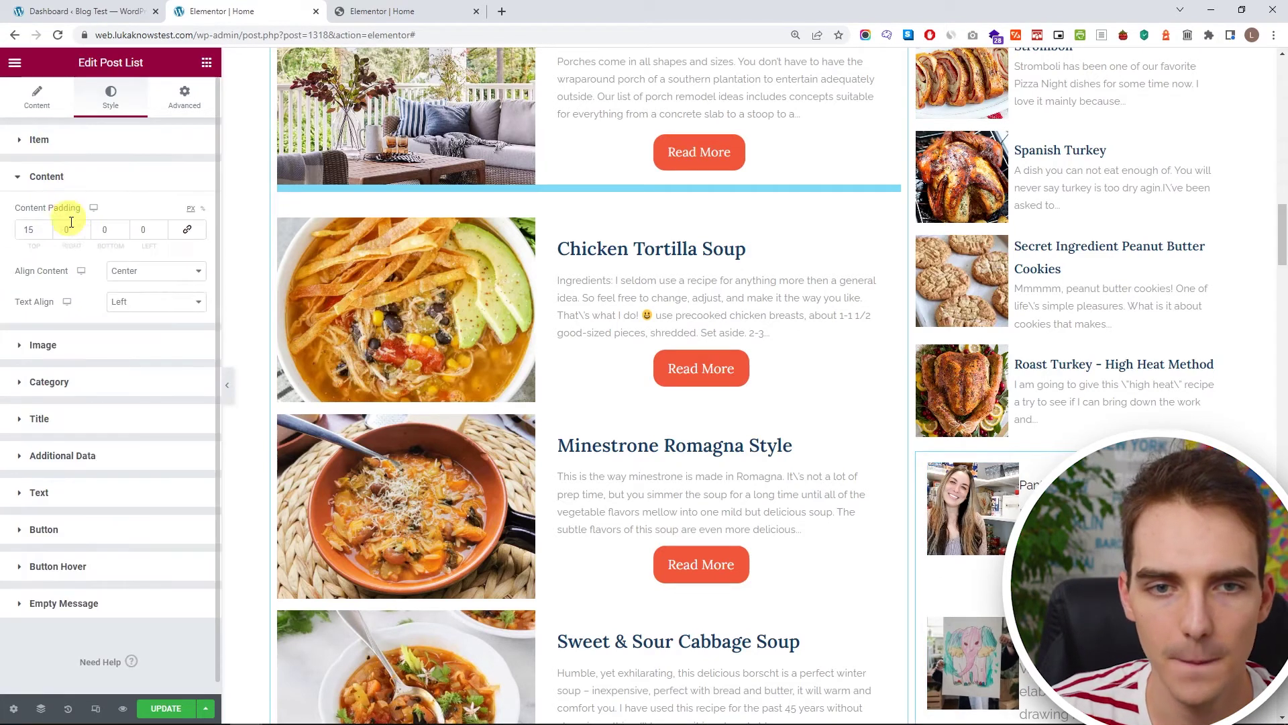
left_click(88, 189)
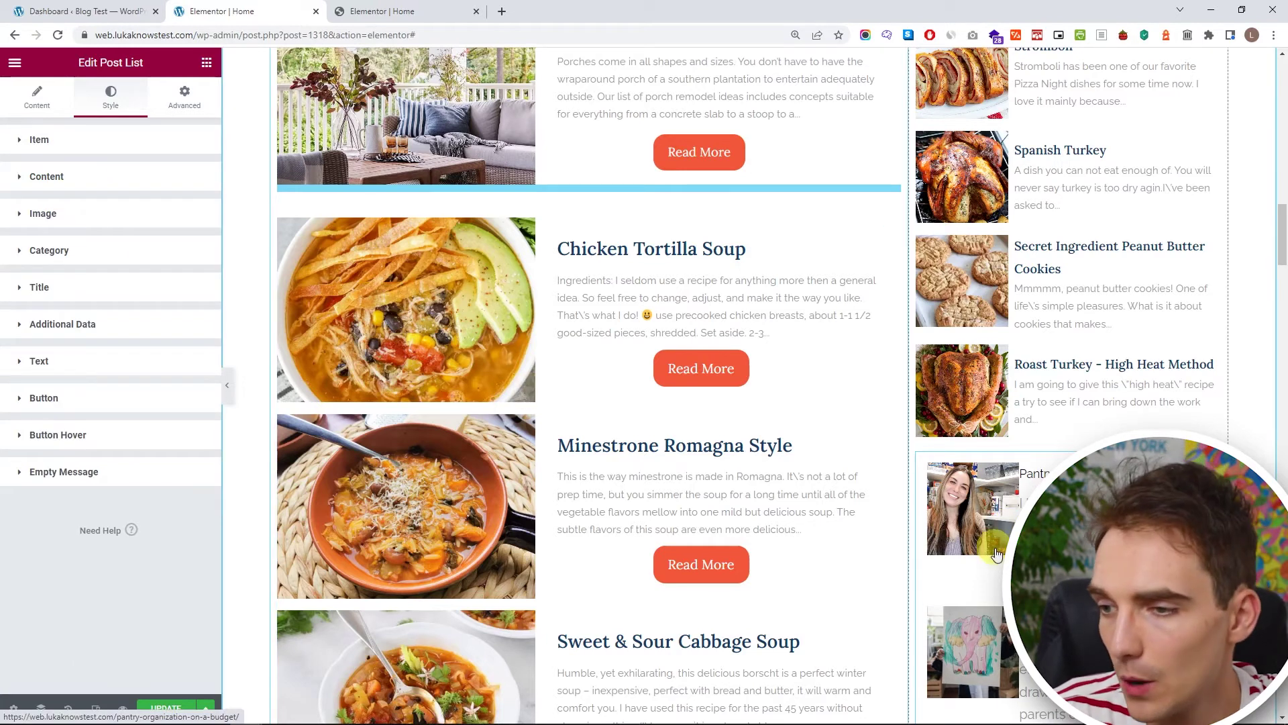
Set the new Post List's title typography to the Lora family, size 17 px and weight 600.
scroll(931, 504, "down", 3)
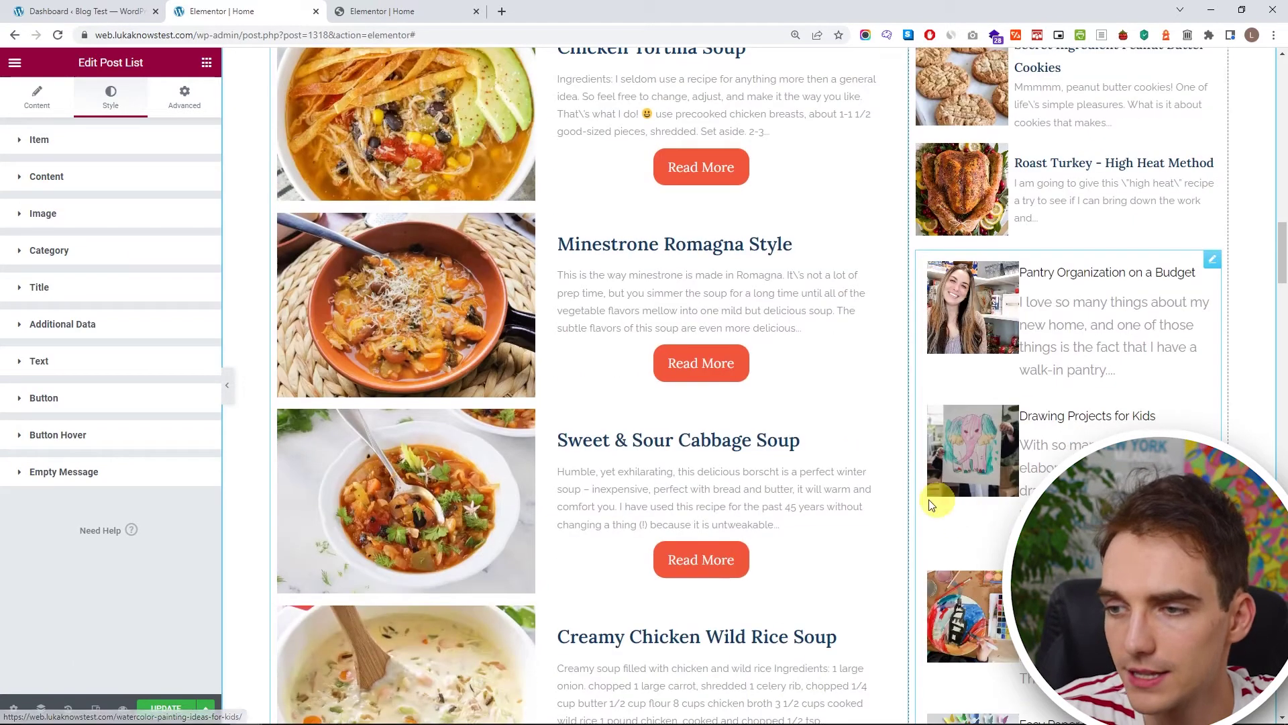
left_click(101, 290)
left_click(197, 388)
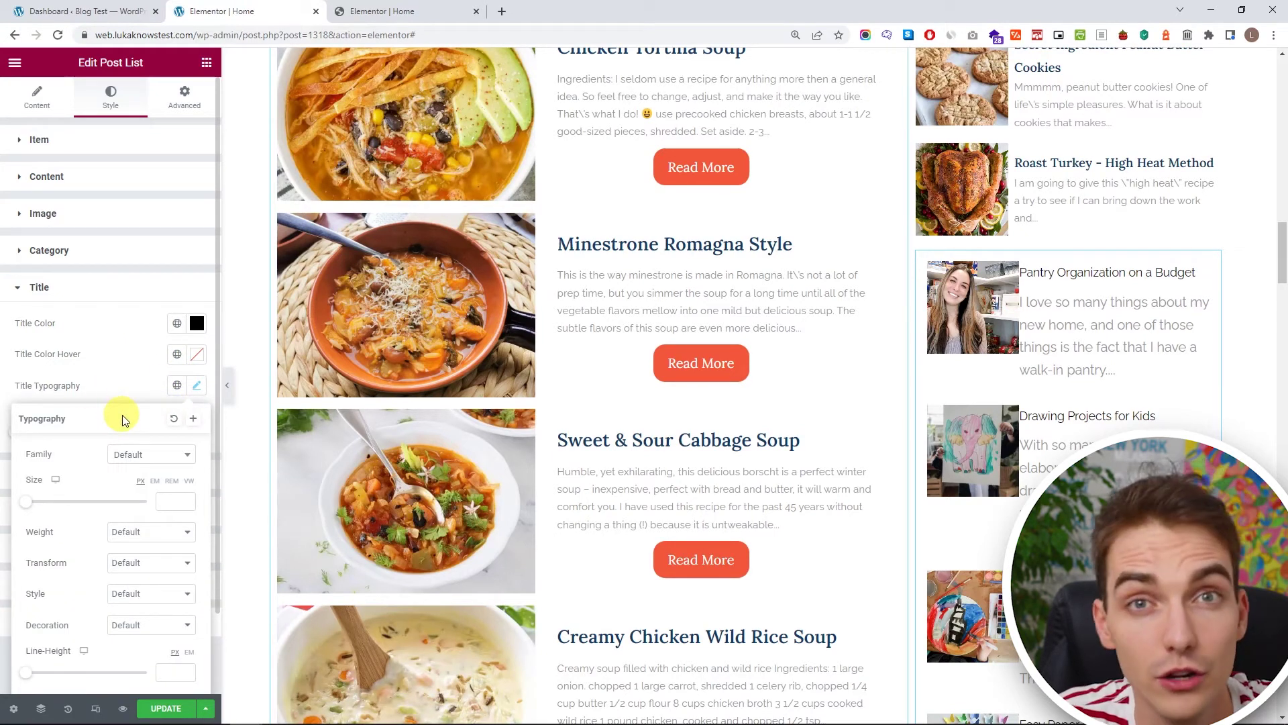
left_click(138, 462)
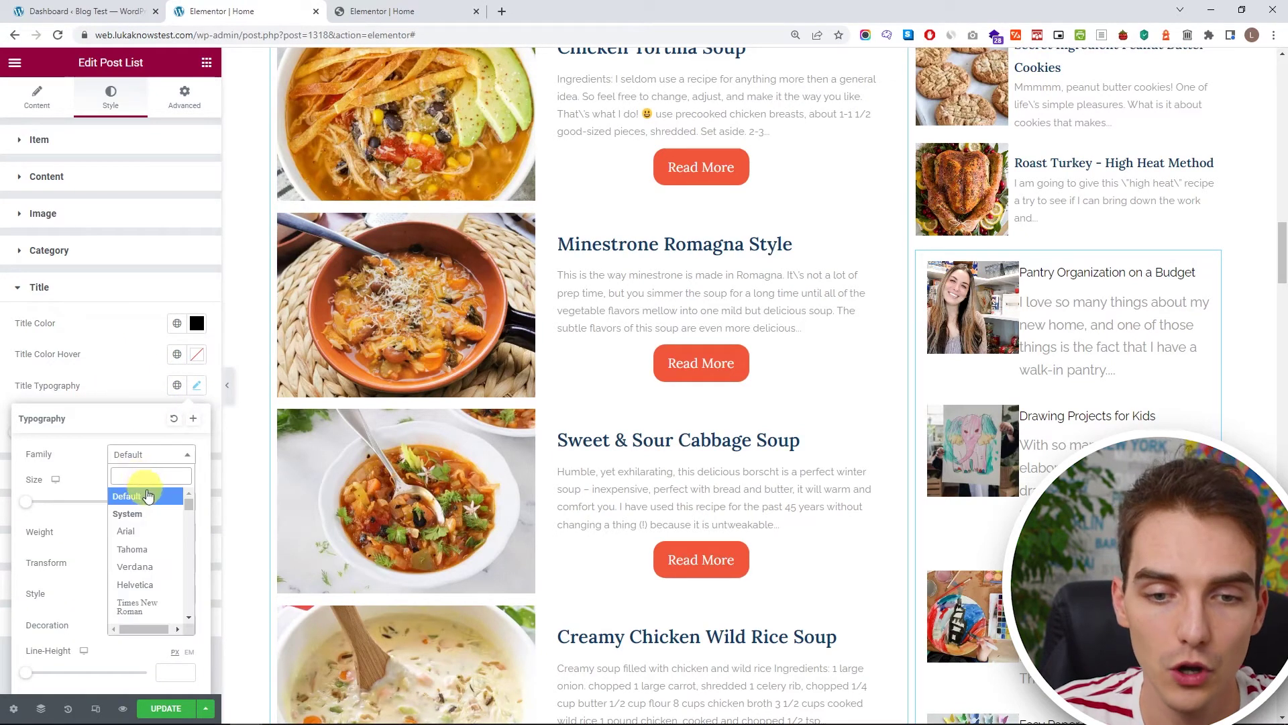
type("lora")
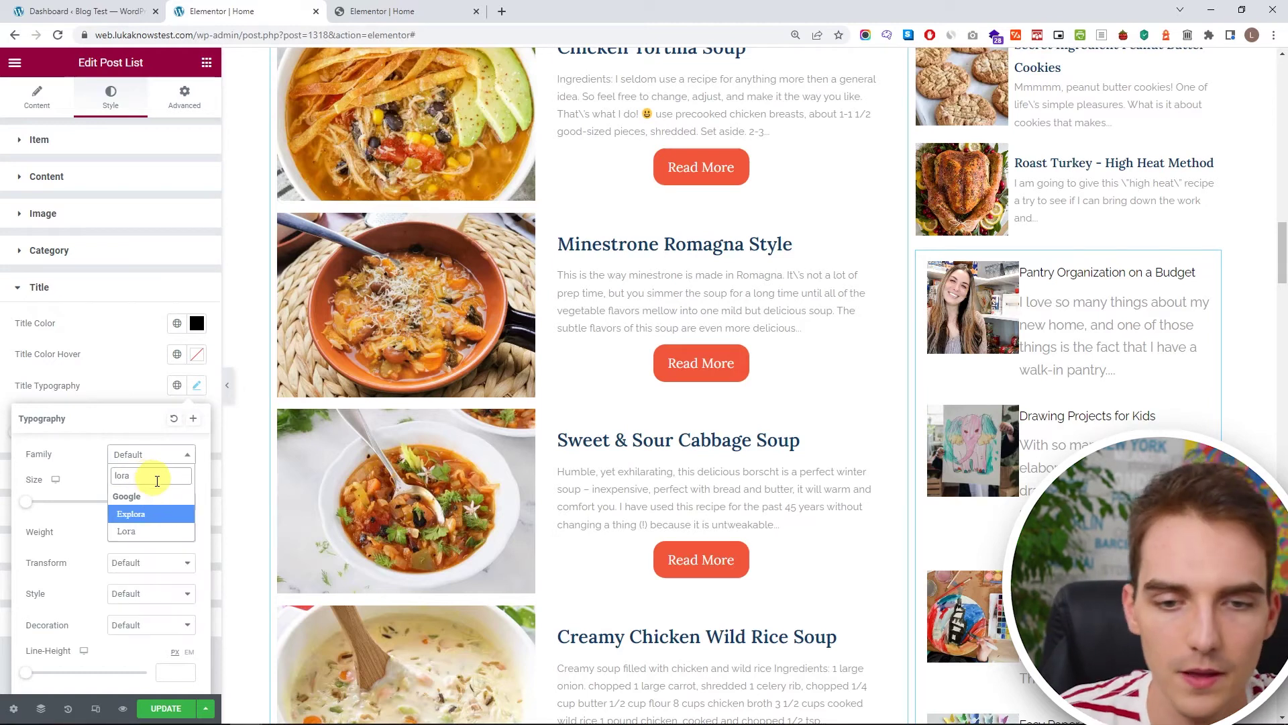
left_click(159, 531)
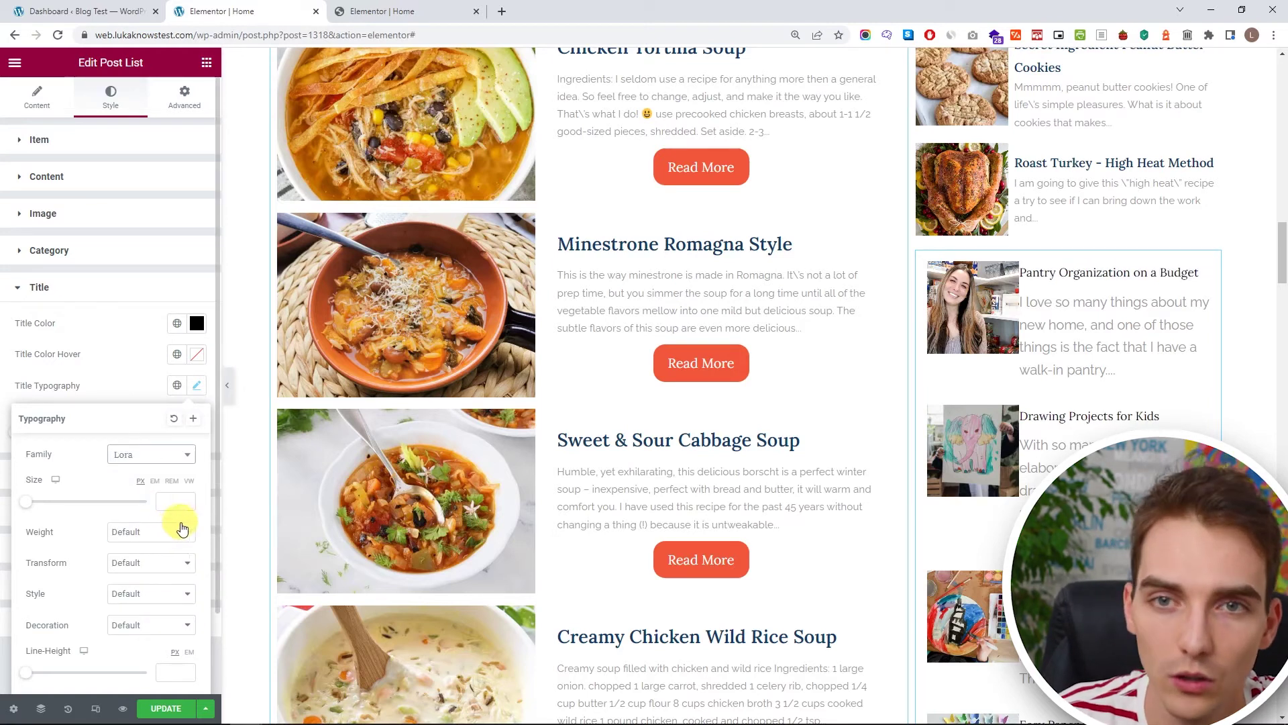
left_click(184, 502)
type("8")
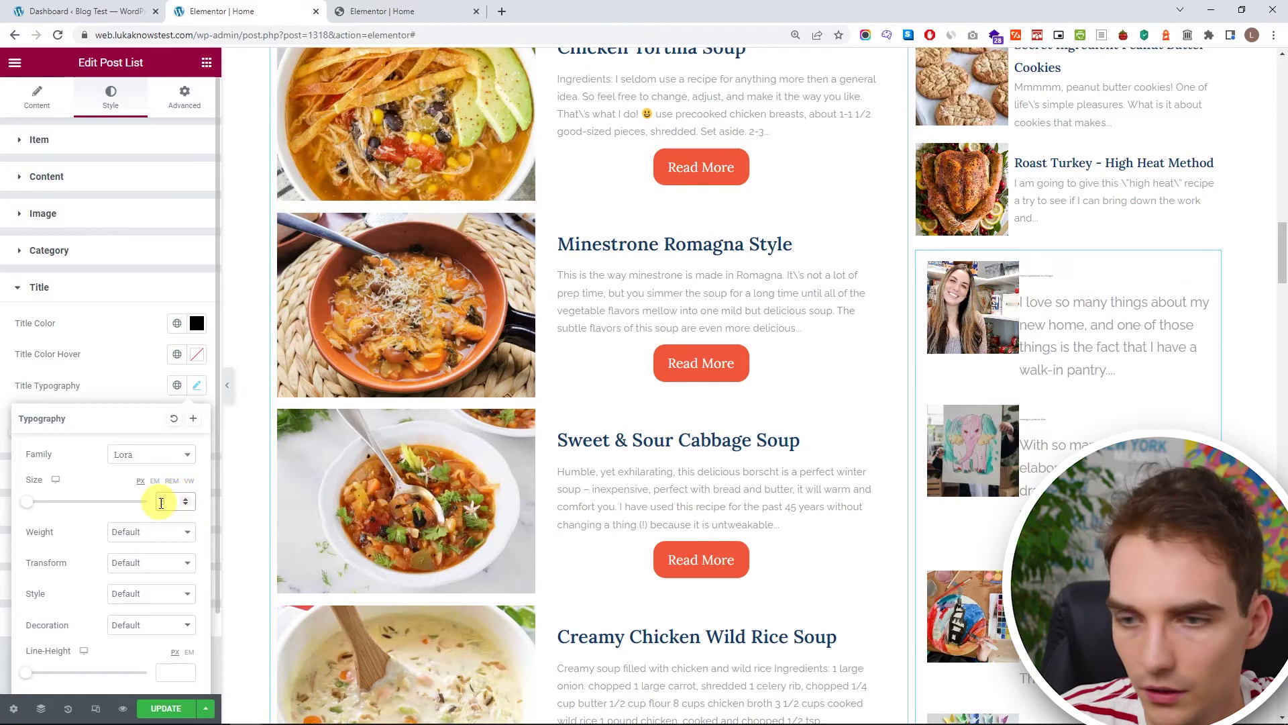
type("17")
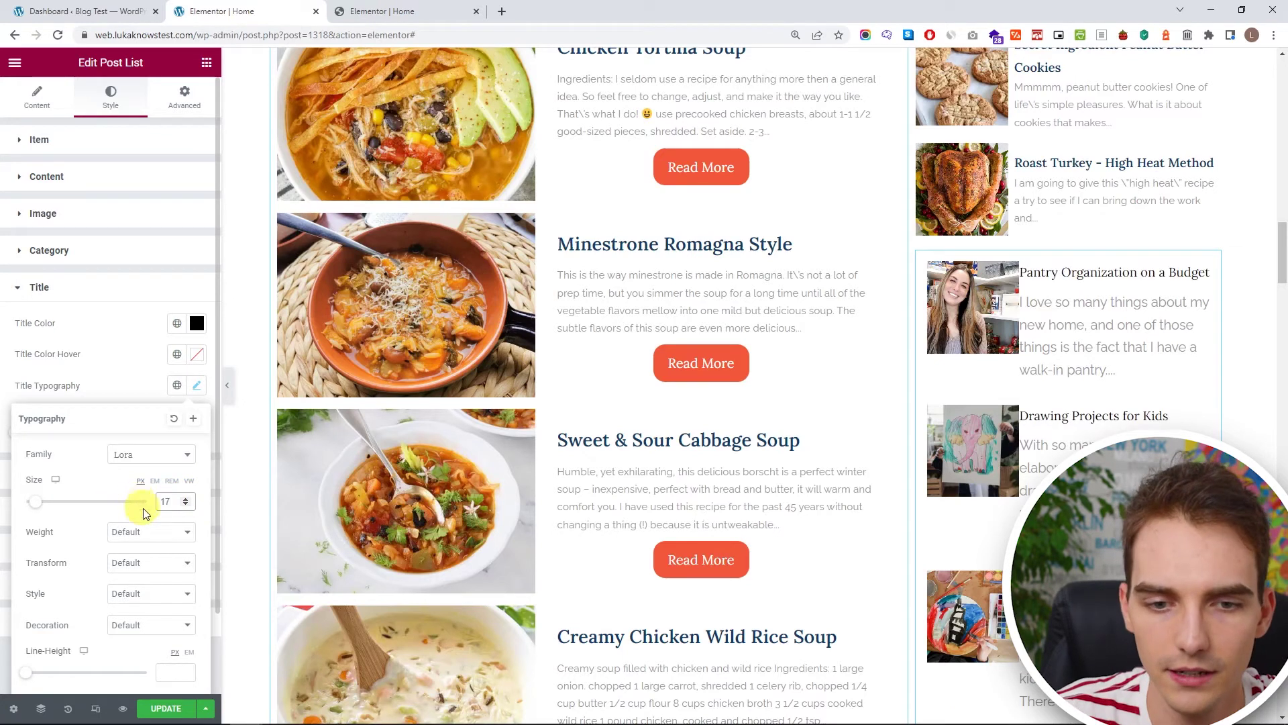
left_click(140, 531)
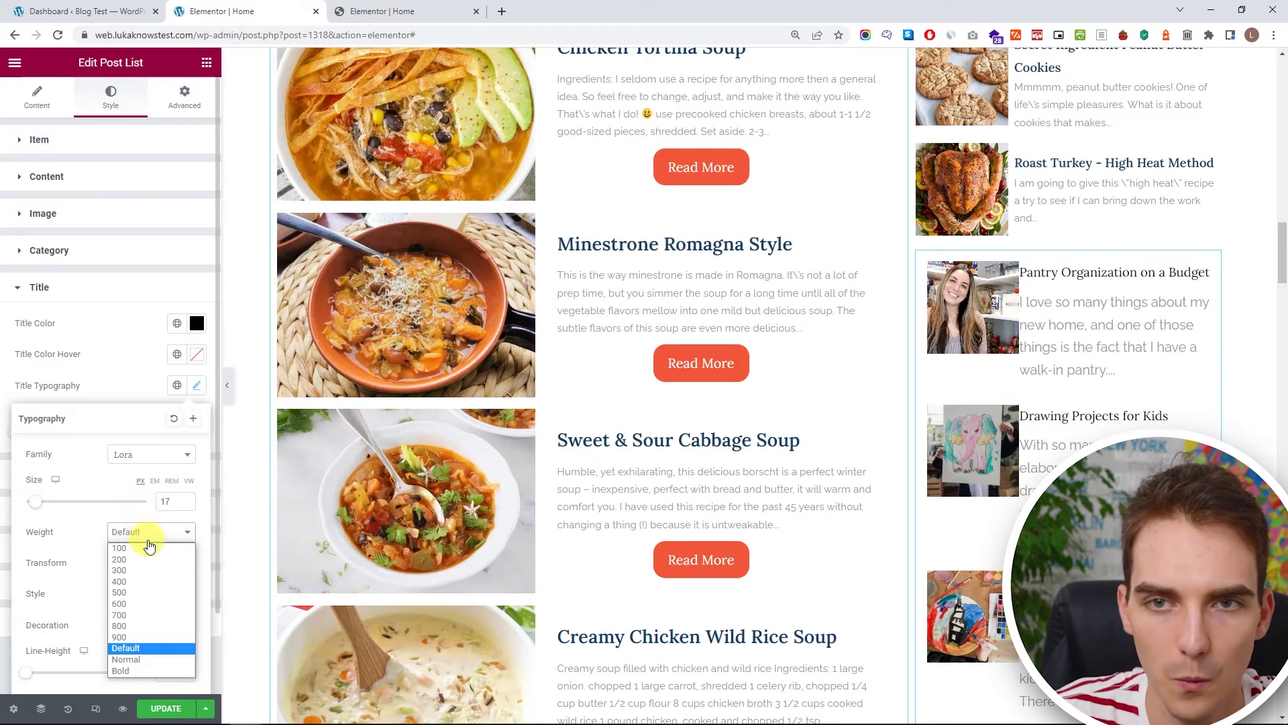
left_click(149, 604)
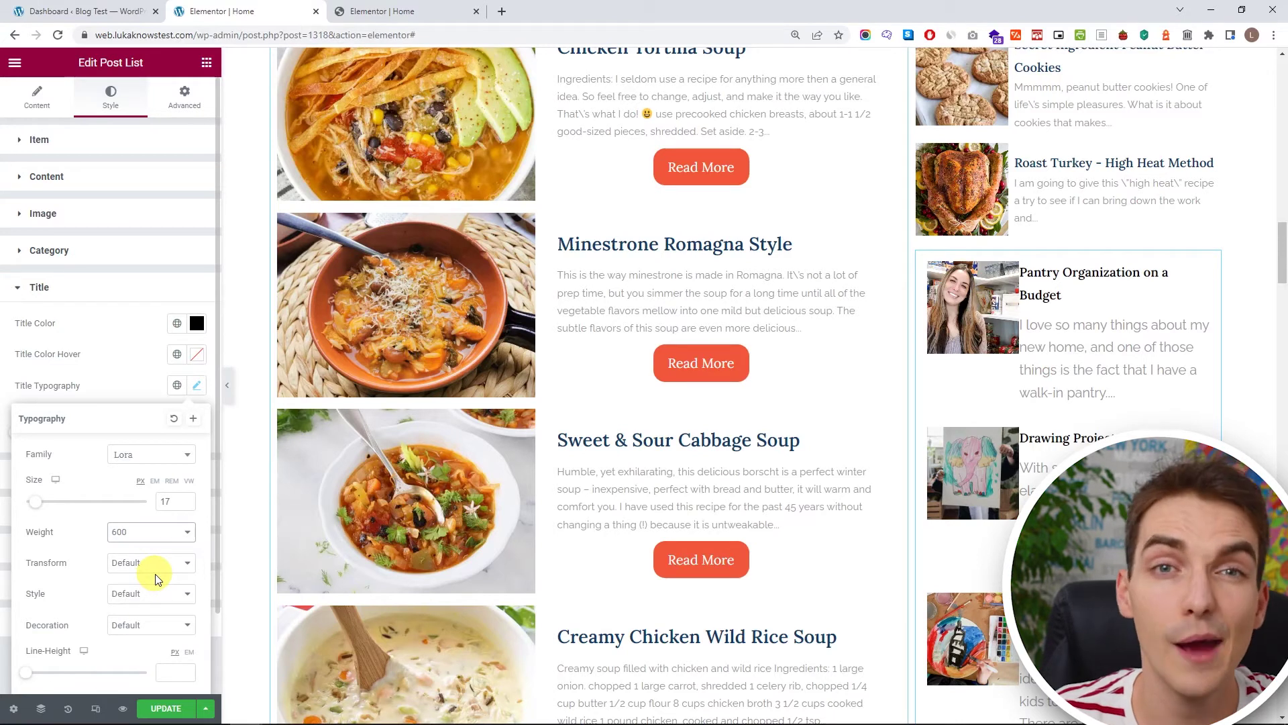
Save the title typography as a new global font named My Heading.
left_click(193, 420)
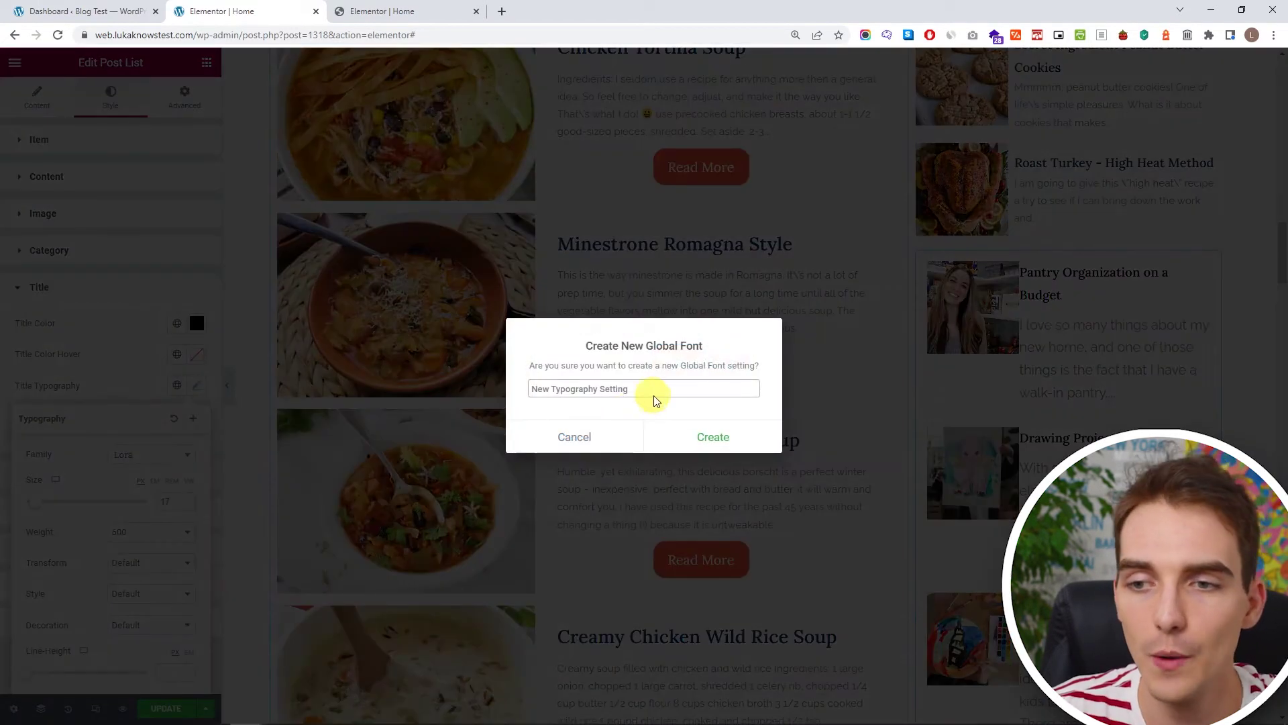
type("My")
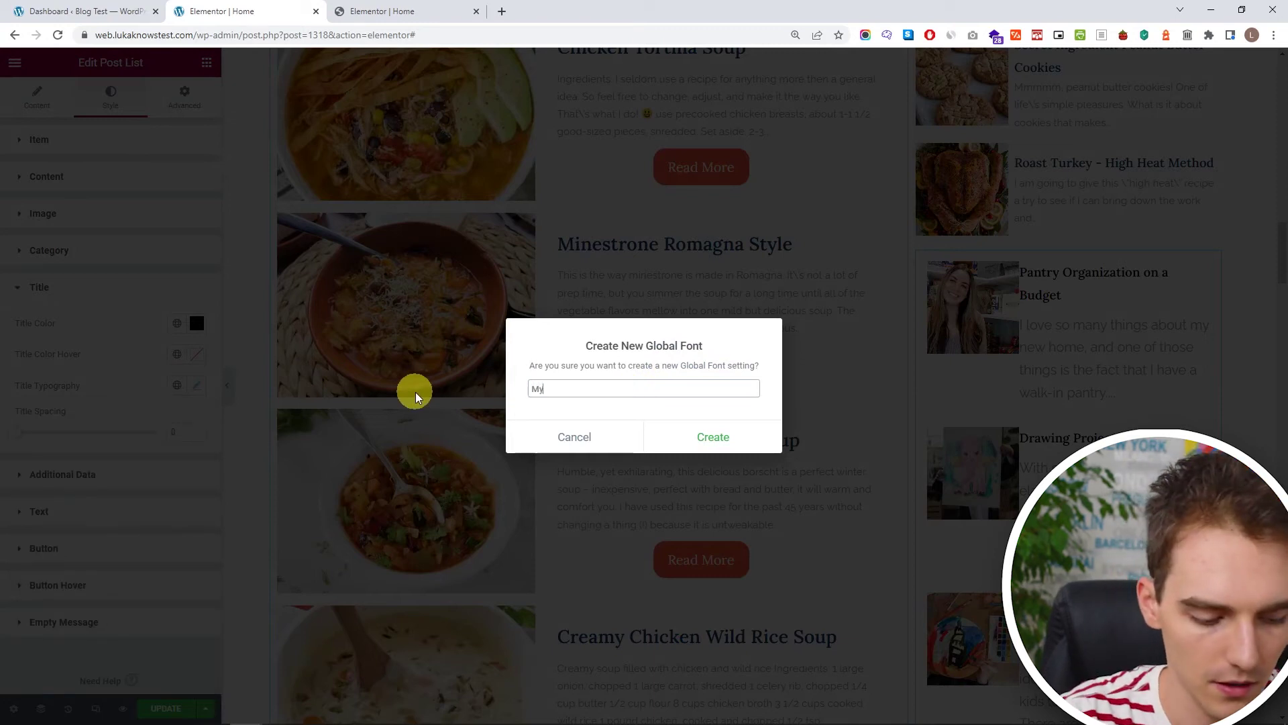
type(" Heading")
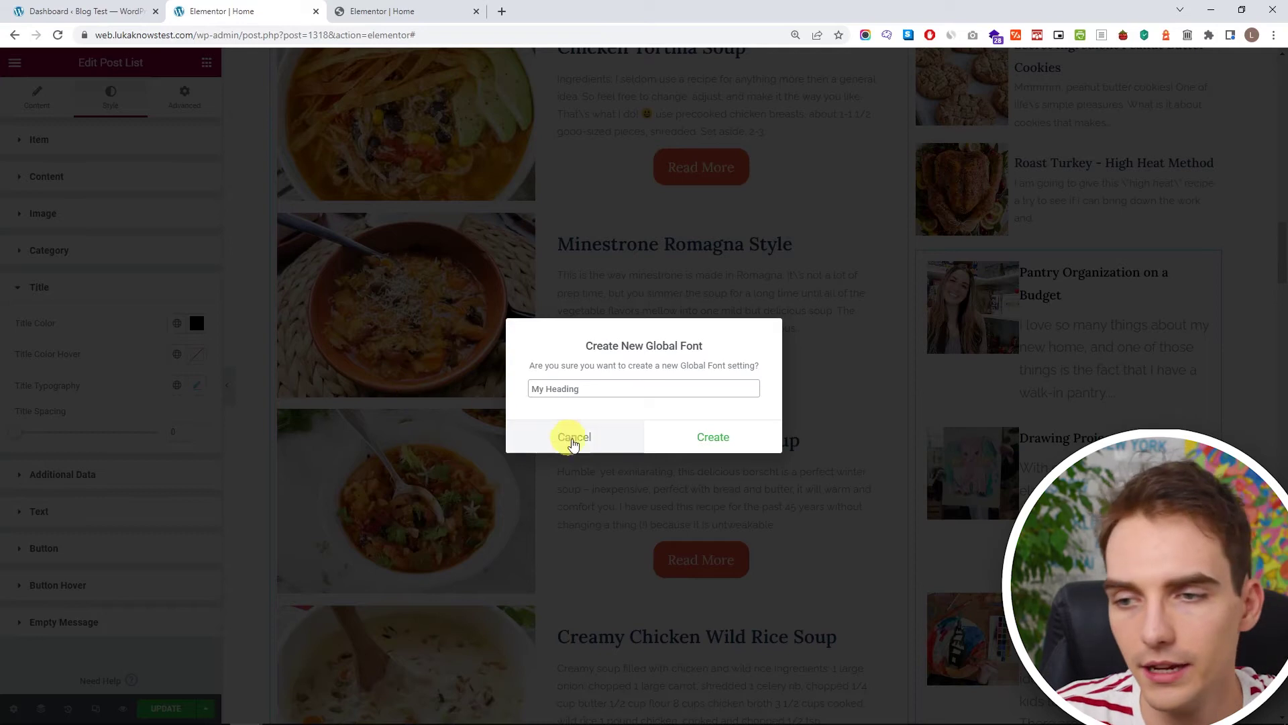
left_click(668, 437)
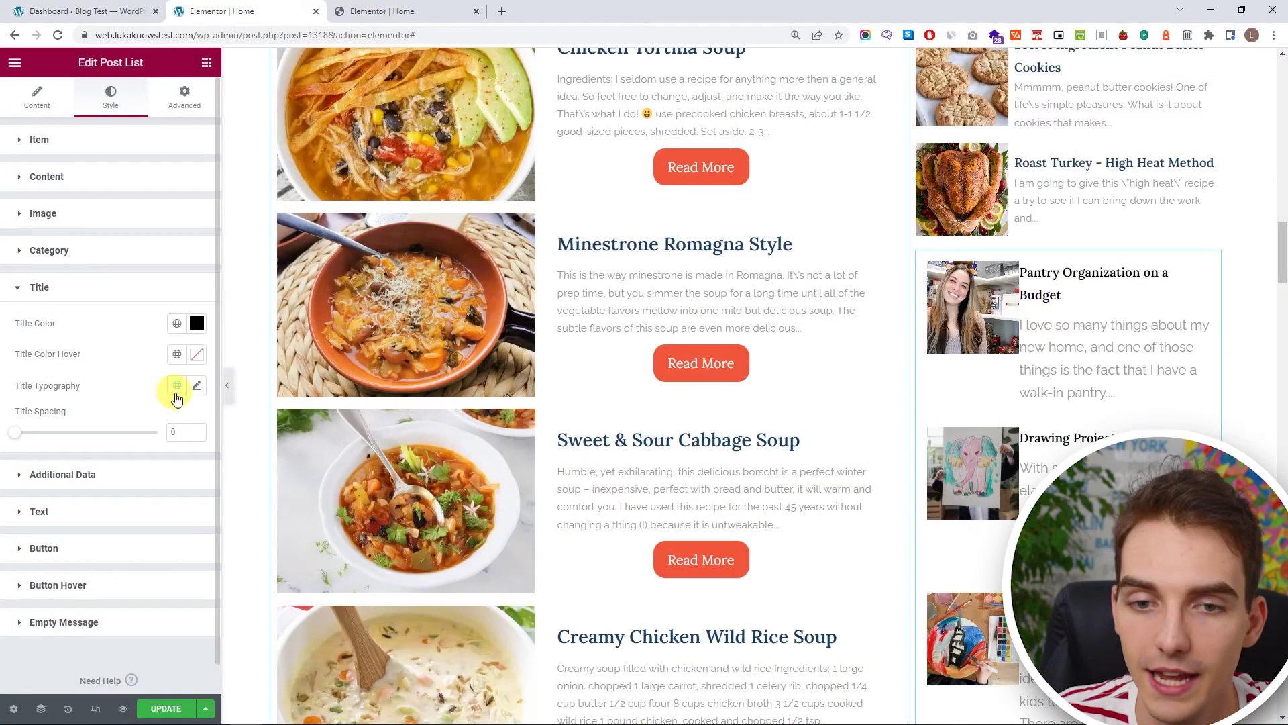
Apply the My Heading global font to the Post List's title typography.
left_click(197, 387)
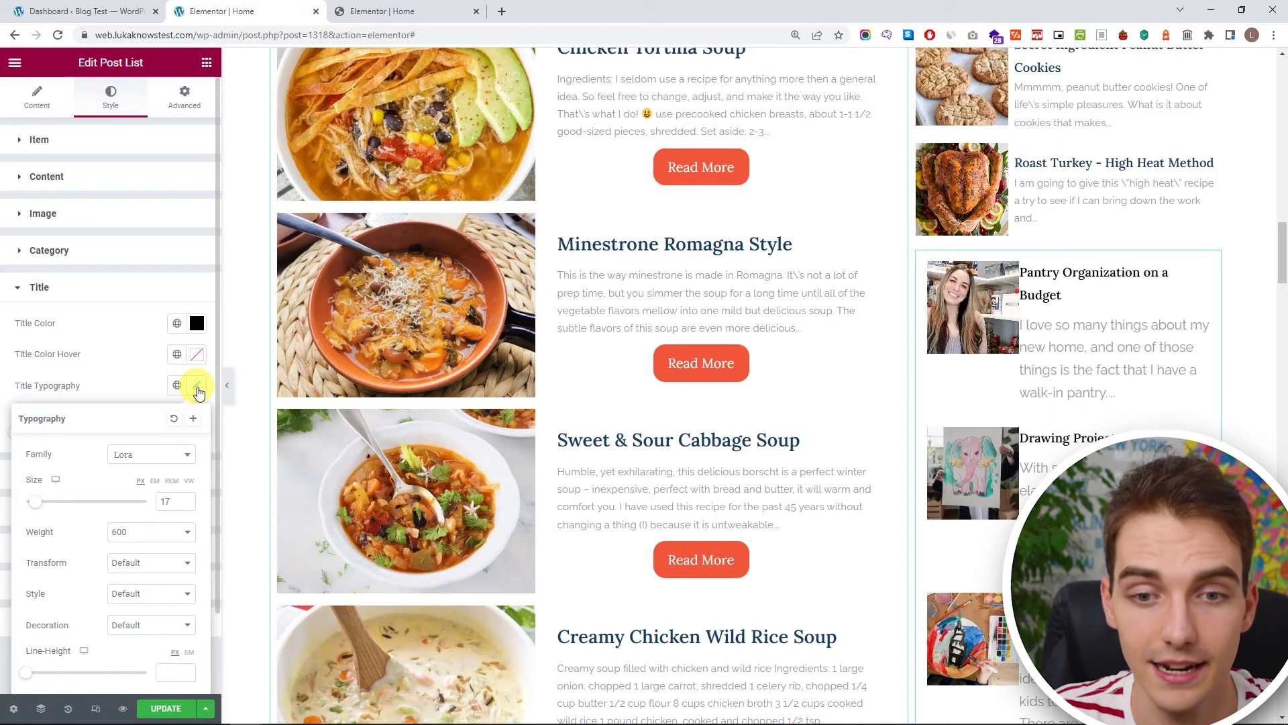
left_click(173, 388)
left_click(177, 388)
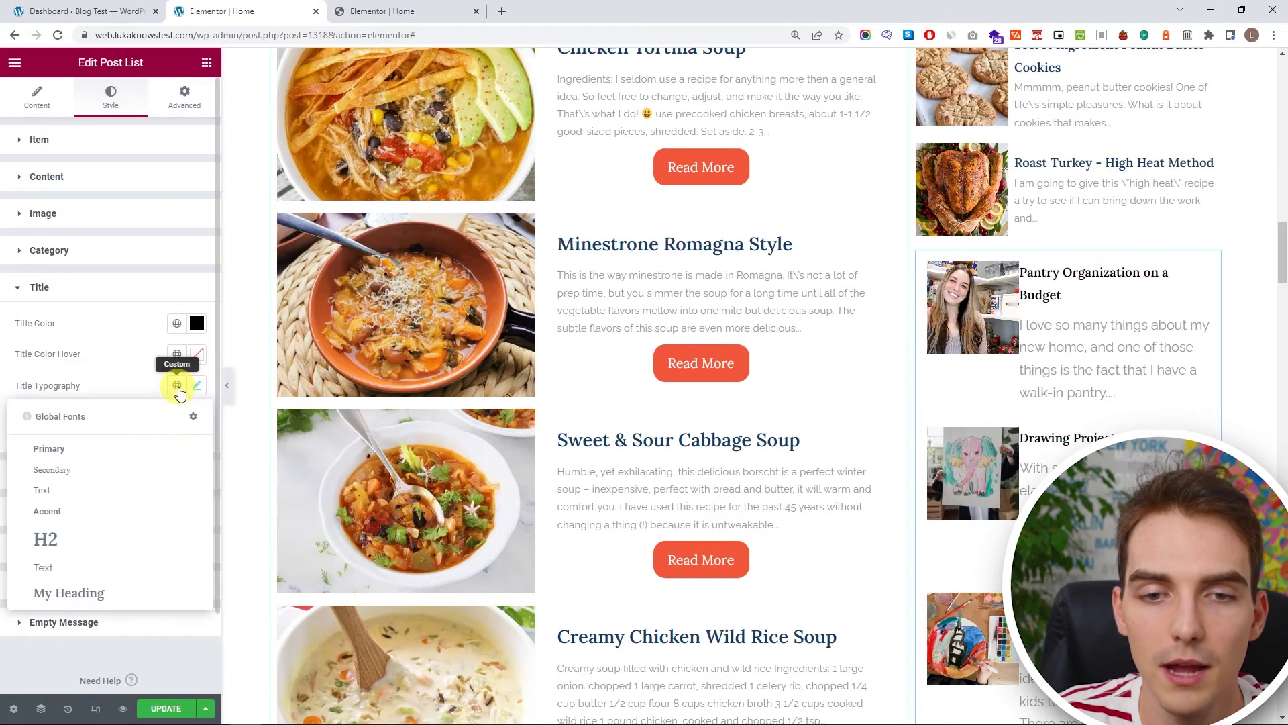
left_click(112, 595)
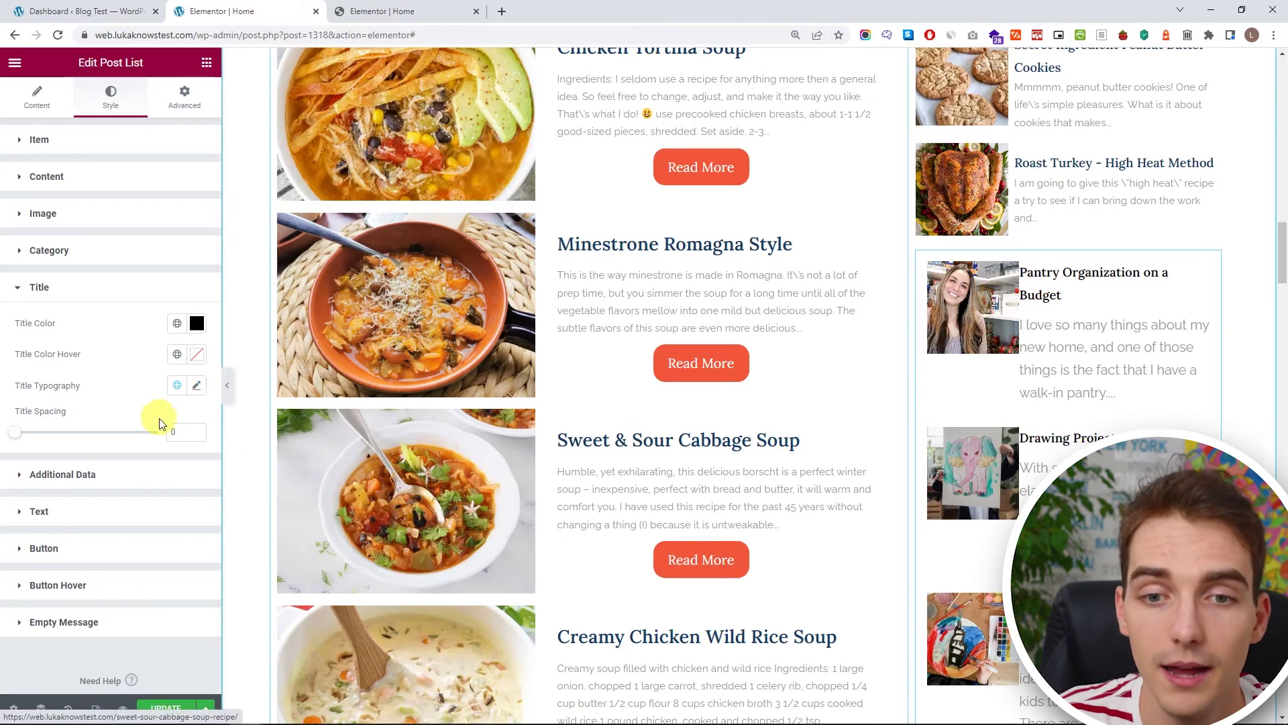
left_click(178, 324)
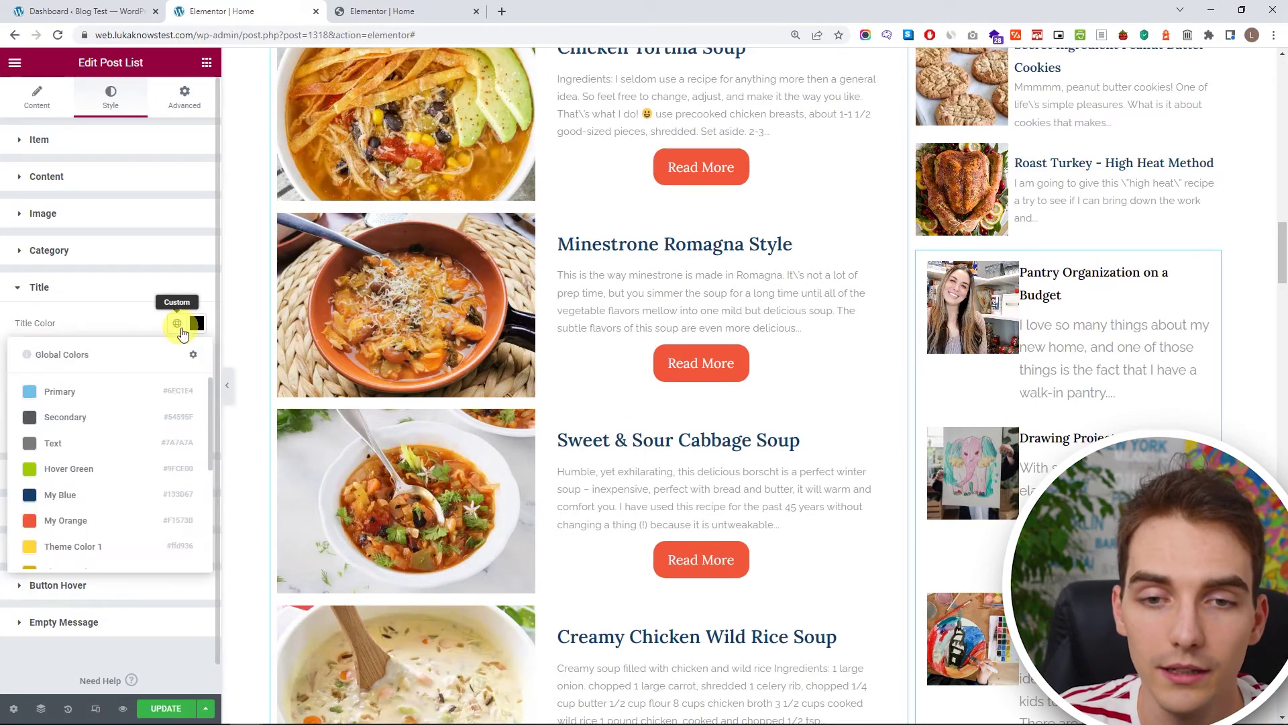
left_click(197, 324)
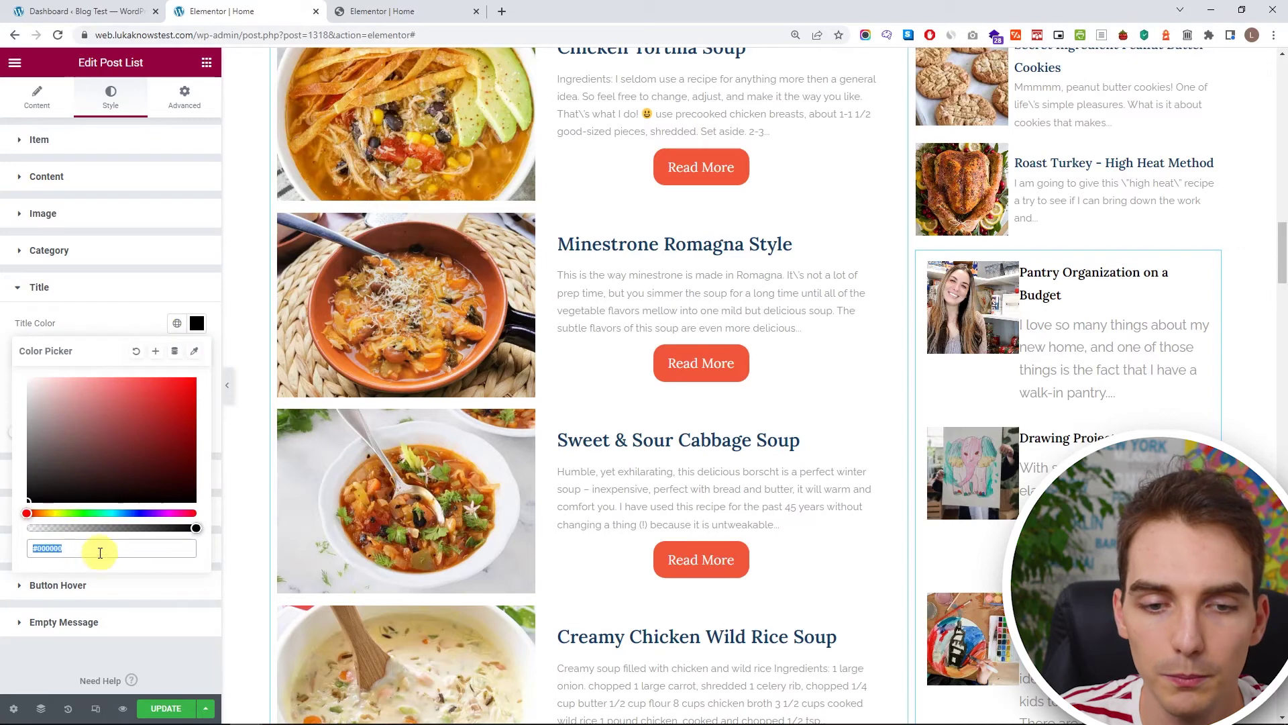
left_click(158, 353)
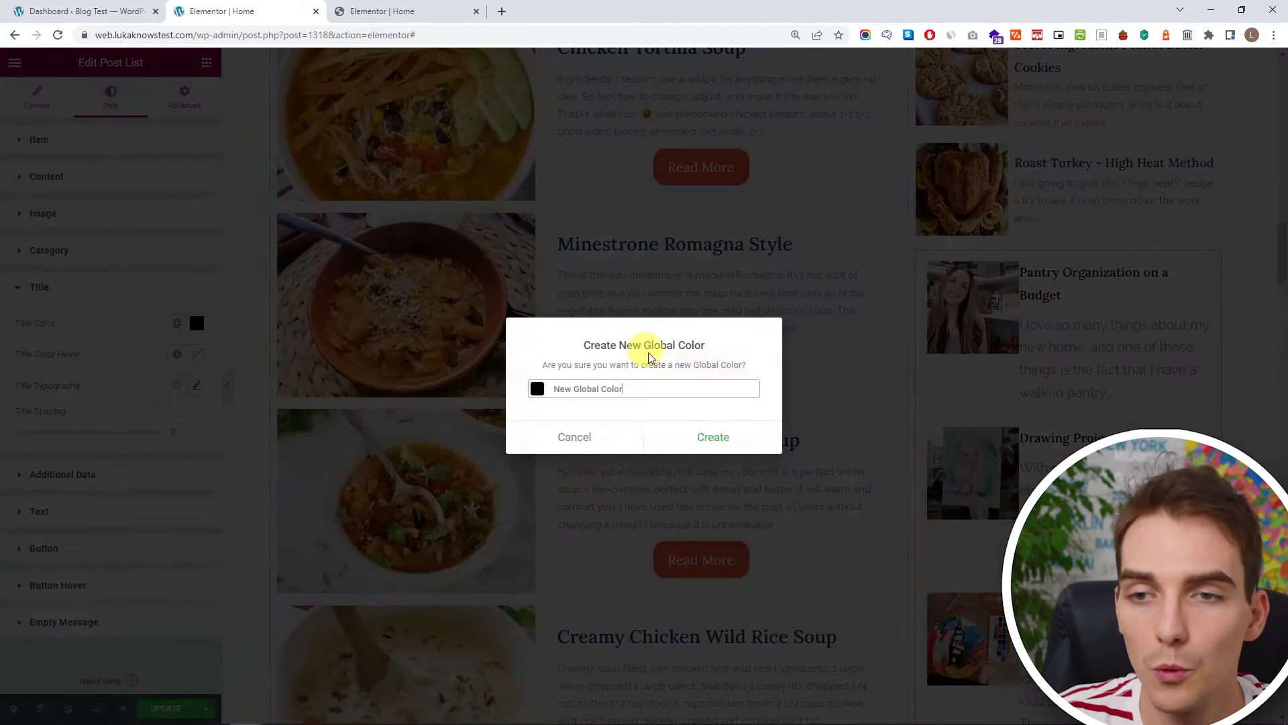
left_click(583, 440)
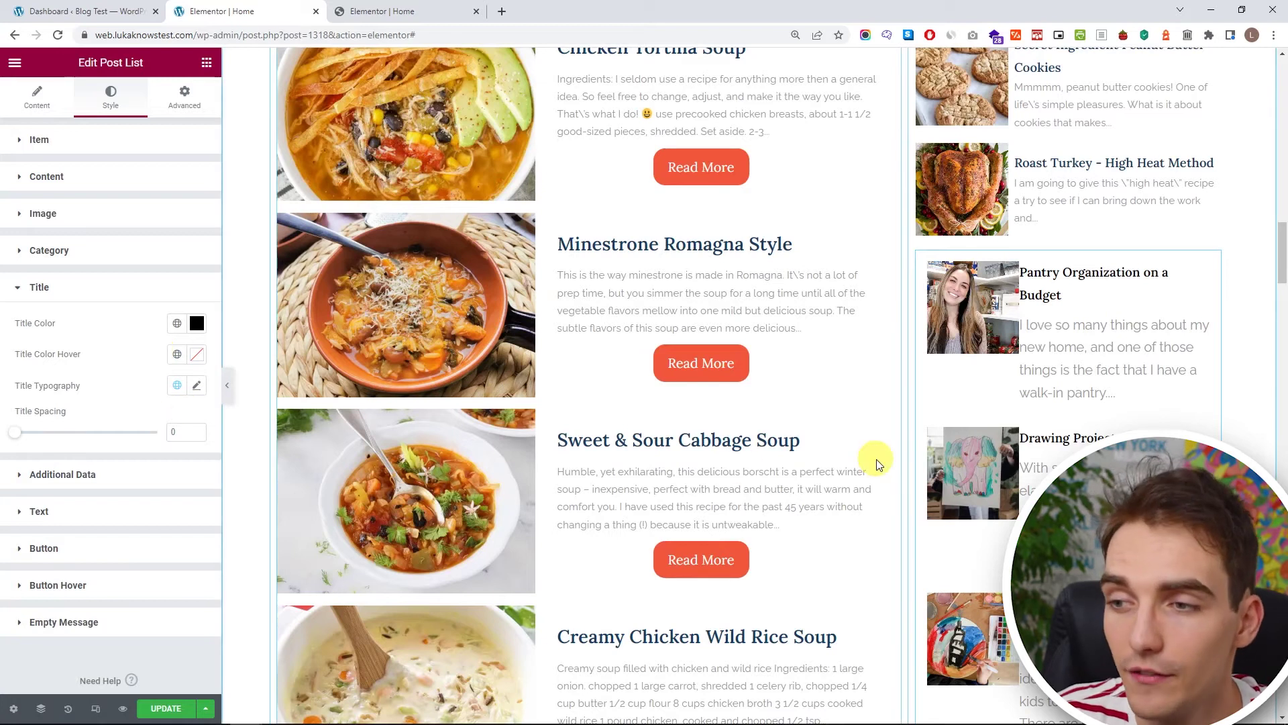
Apply the custom global font Text, the one listed after H2, to the Post List's text typography.
left_click(52, 287)
left_click(108, 374)
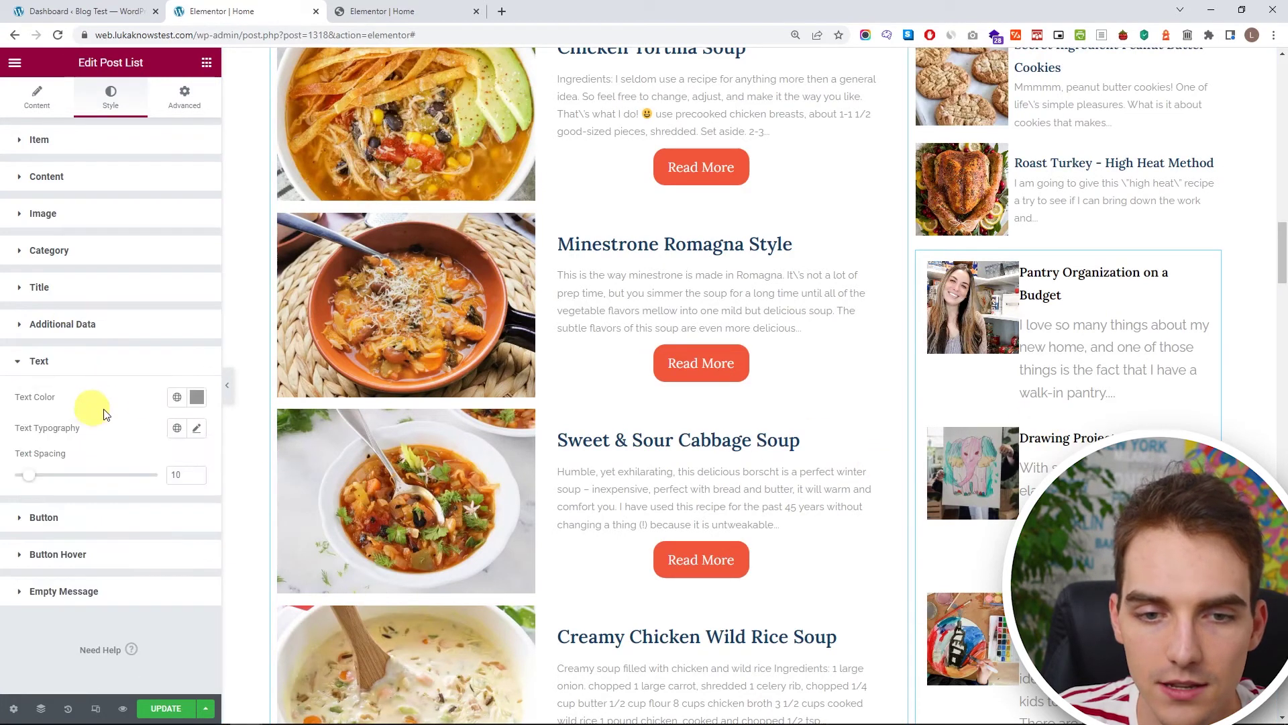
left_click(178, 430)
left_click(101, 607)
left_click(982, 453)
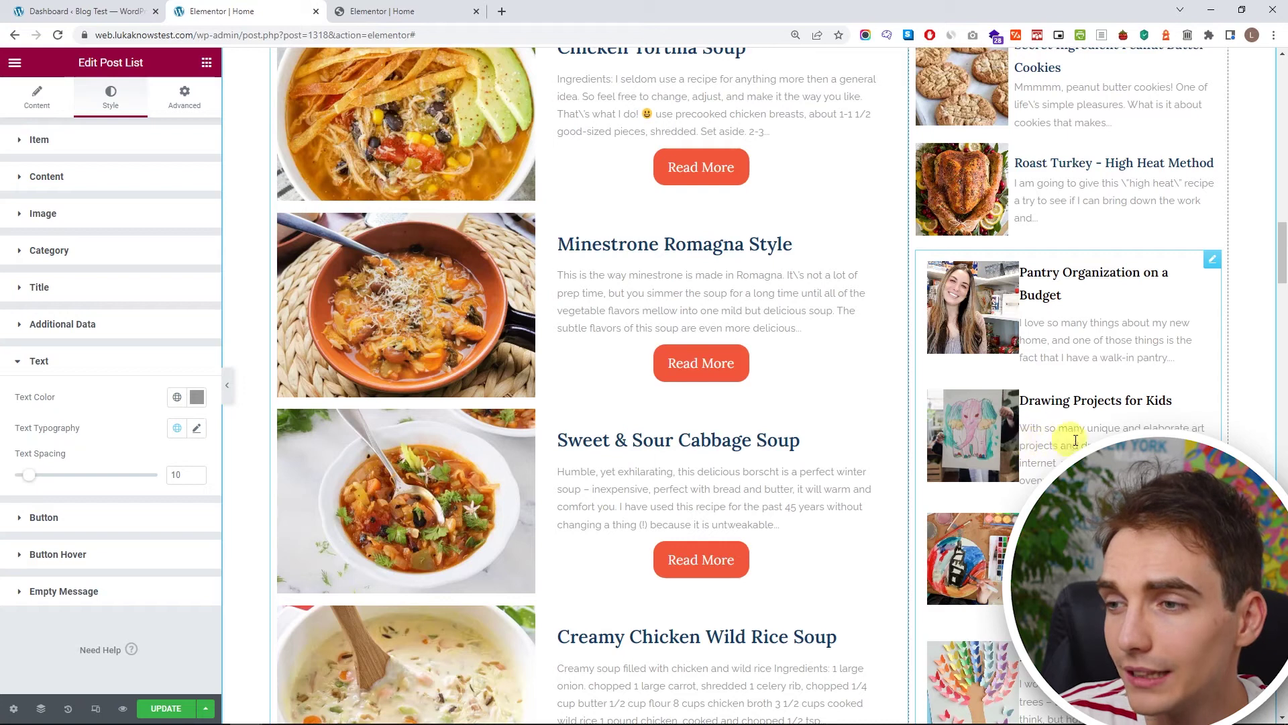
Set the new Post List's left content padding to 10 px, keeping the other sides at 0.
left_click(98, 180)
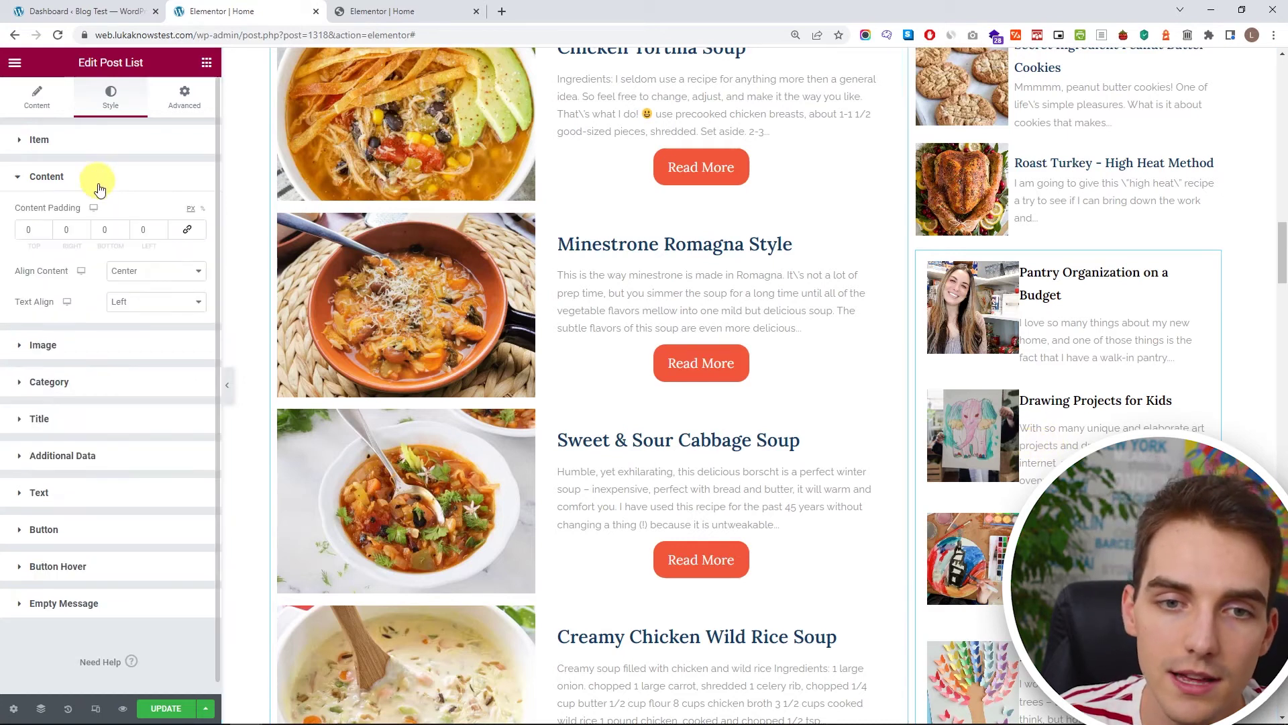
left_click(85, 228)
left_click(85, 228)
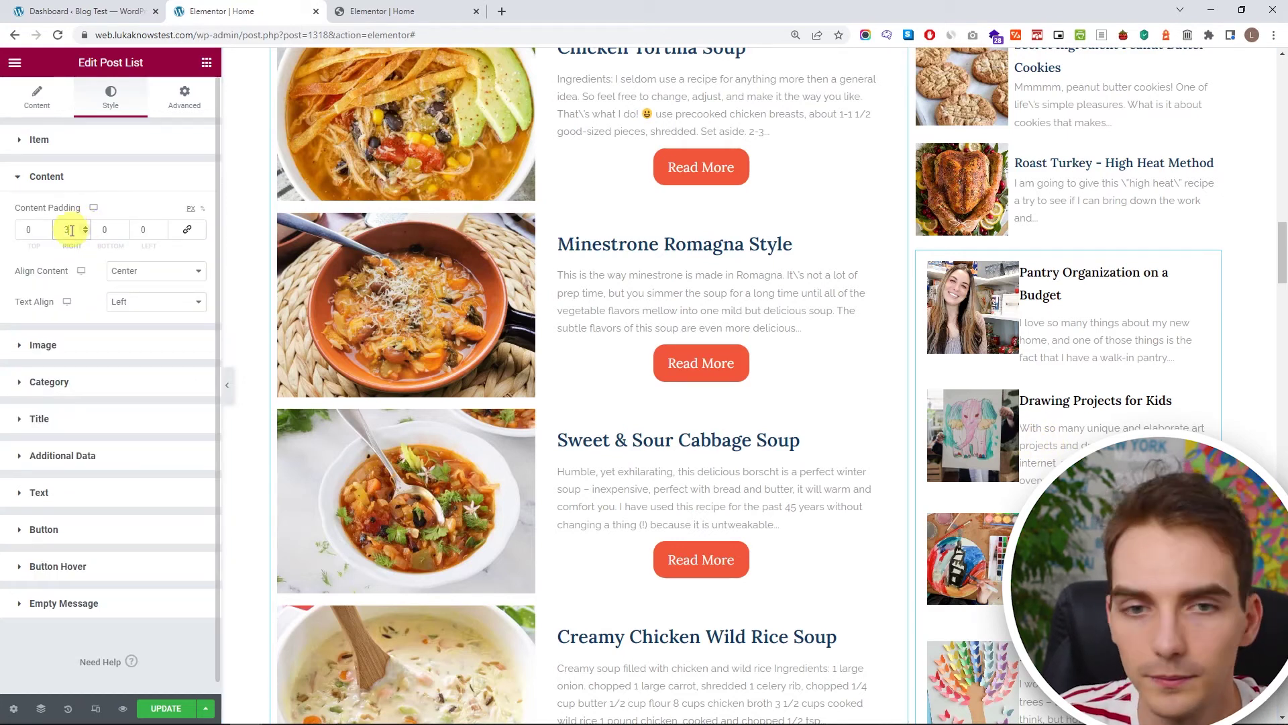
type("0")
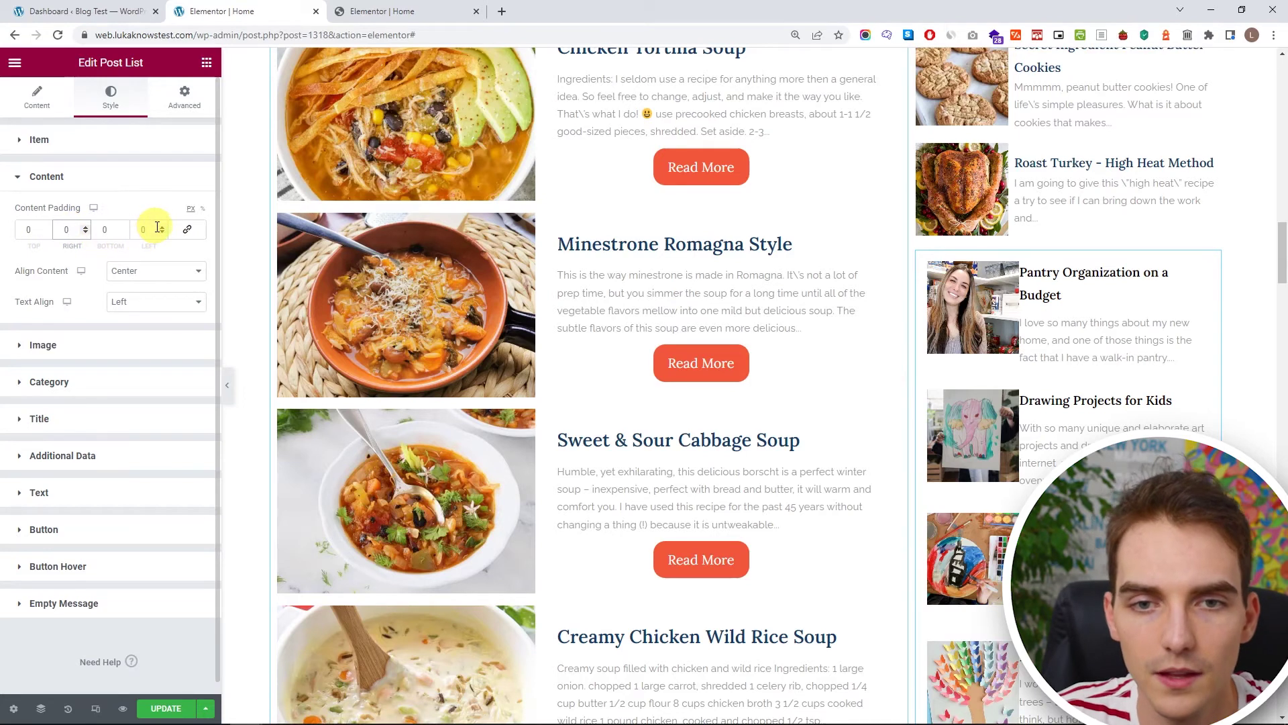
left_click(156, 227)
type("10")
left_click(161, 227)
left_click(161, 227)
left_click(161, 227)
left_click(161, 227)
left_click(161, 227)
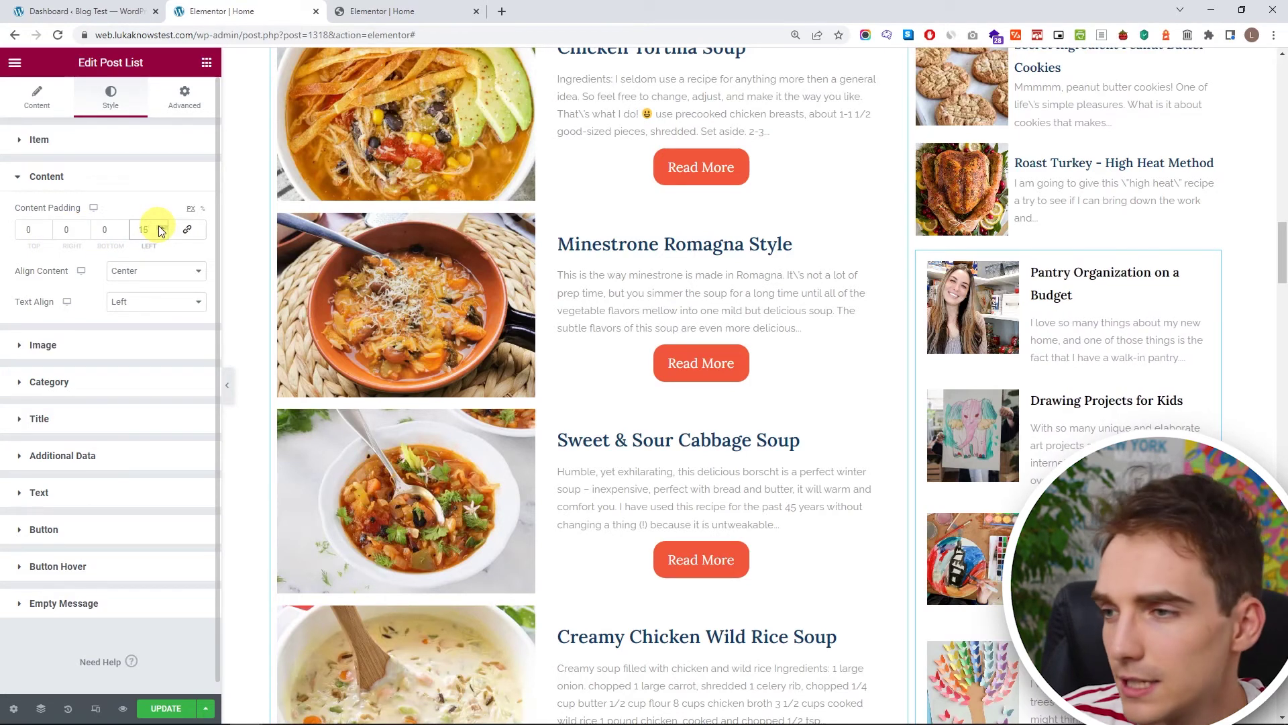
left_click(163, 232)
left_click(163, 232)
left_click(164, 232)
left_click(164, 231)
left_click(163, 231)
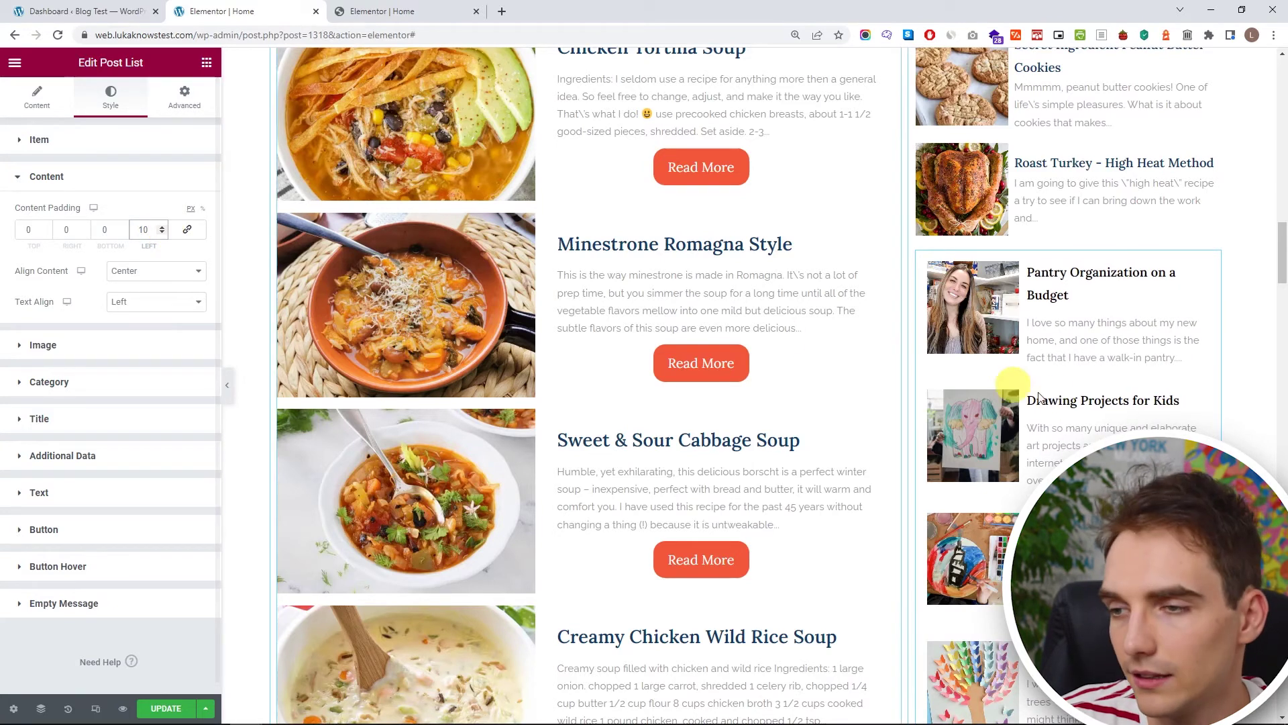
scroll(900, 360, "down", 3)
scroll(782, 386, "up", 5)
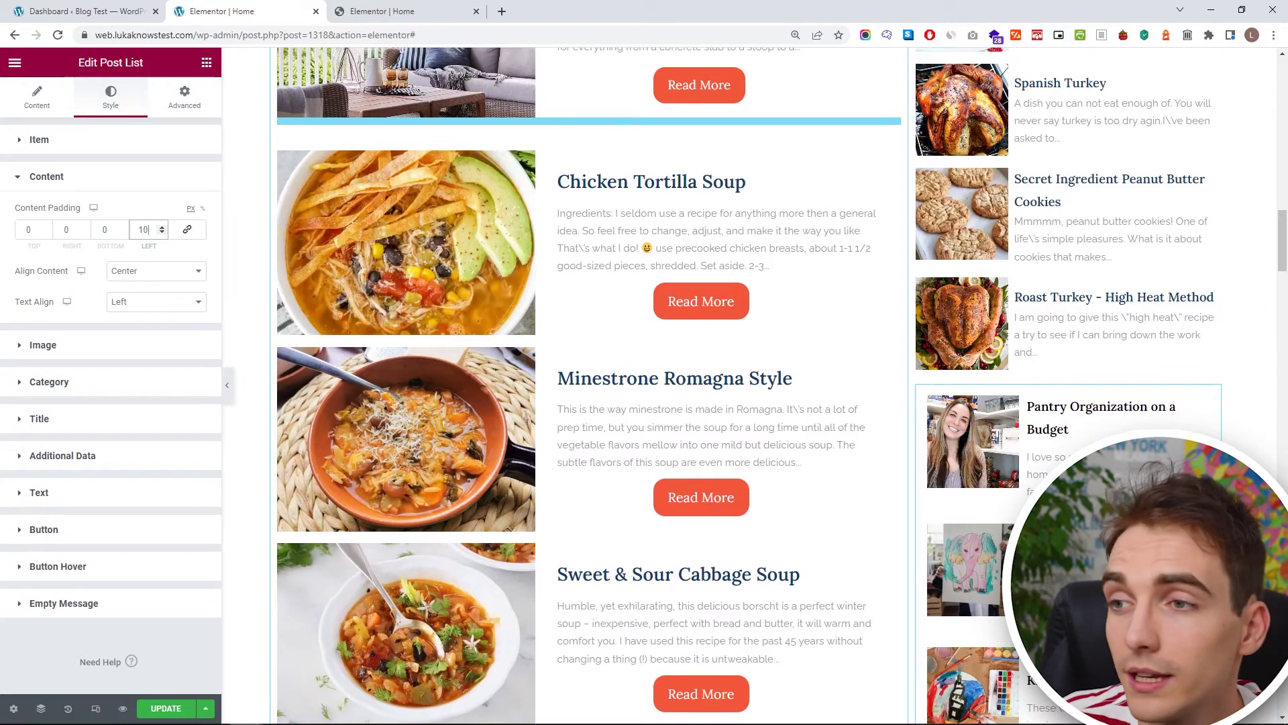
In the other open Elementor Home page, search the widgets for "post" and add a Card Post Carousel below the existing recipe carousel.
left_click(375, 11)
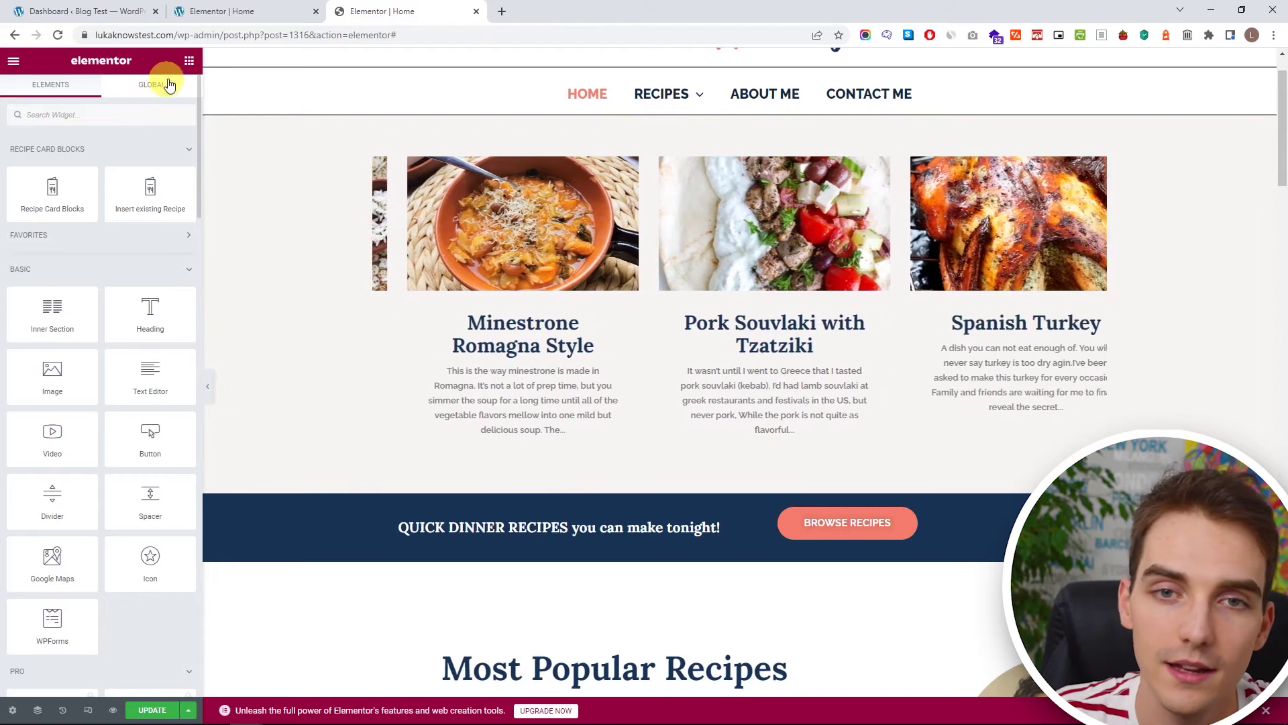
left_click(82, 126)
type("post")
left_click_drag(52, 160, 613, 477)
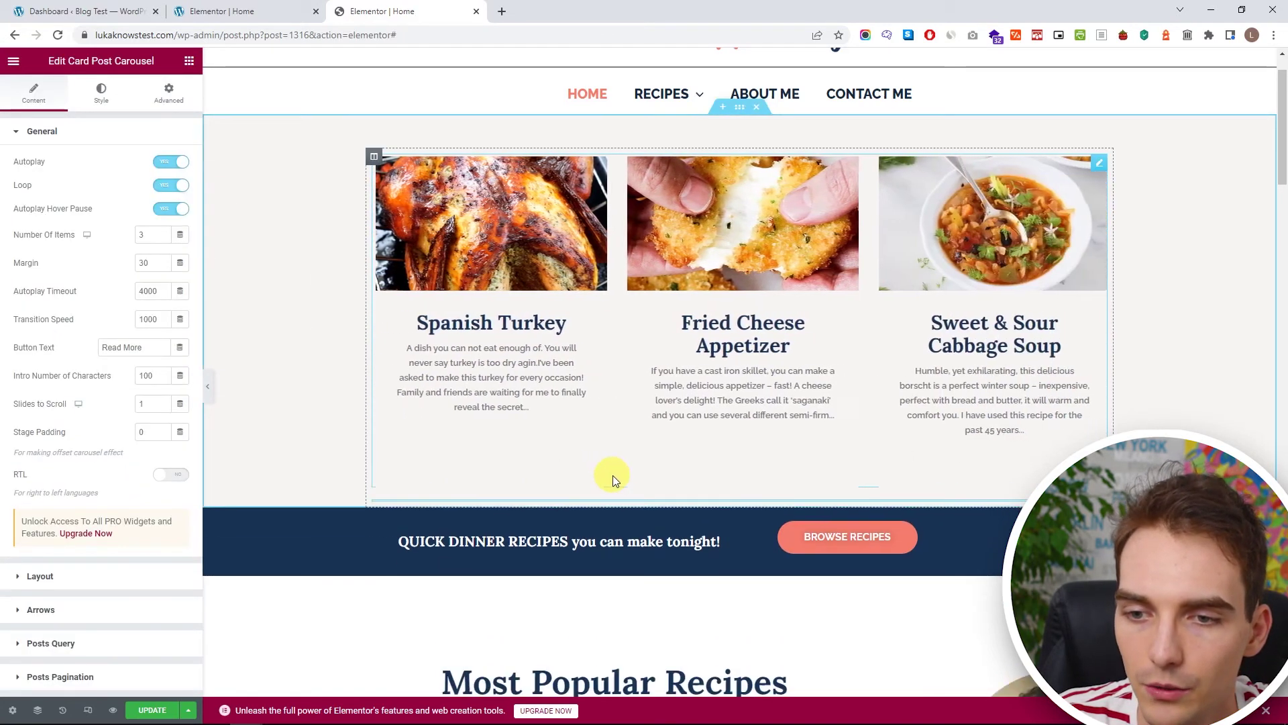
scroll(616, 469, "down", 3)
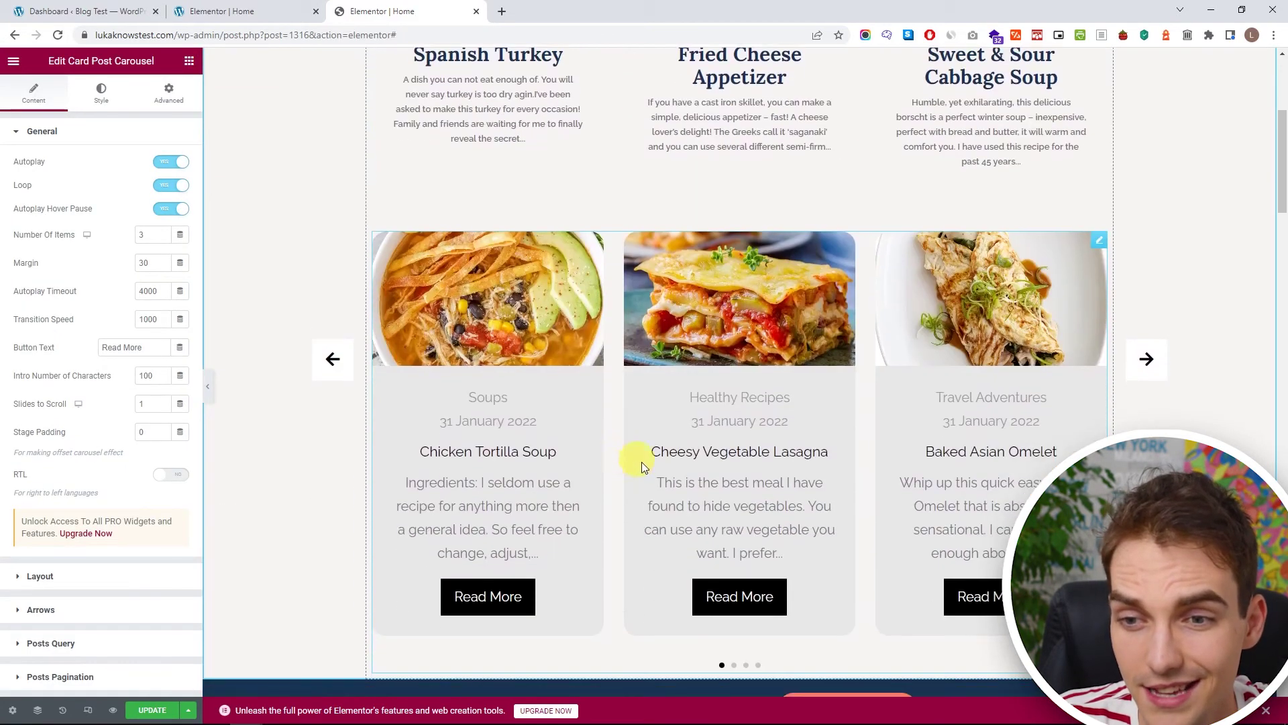
scroll(631, 457, "up", 5)
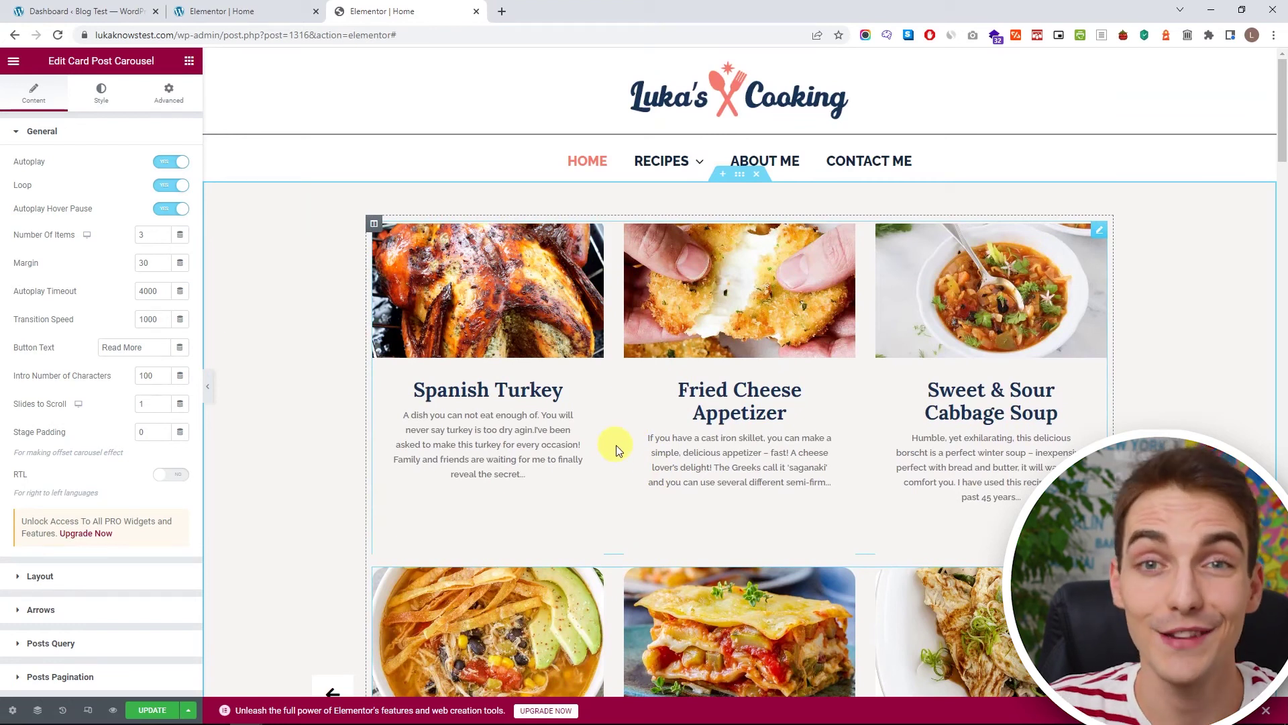
scroll(614, 452, "down", 3)
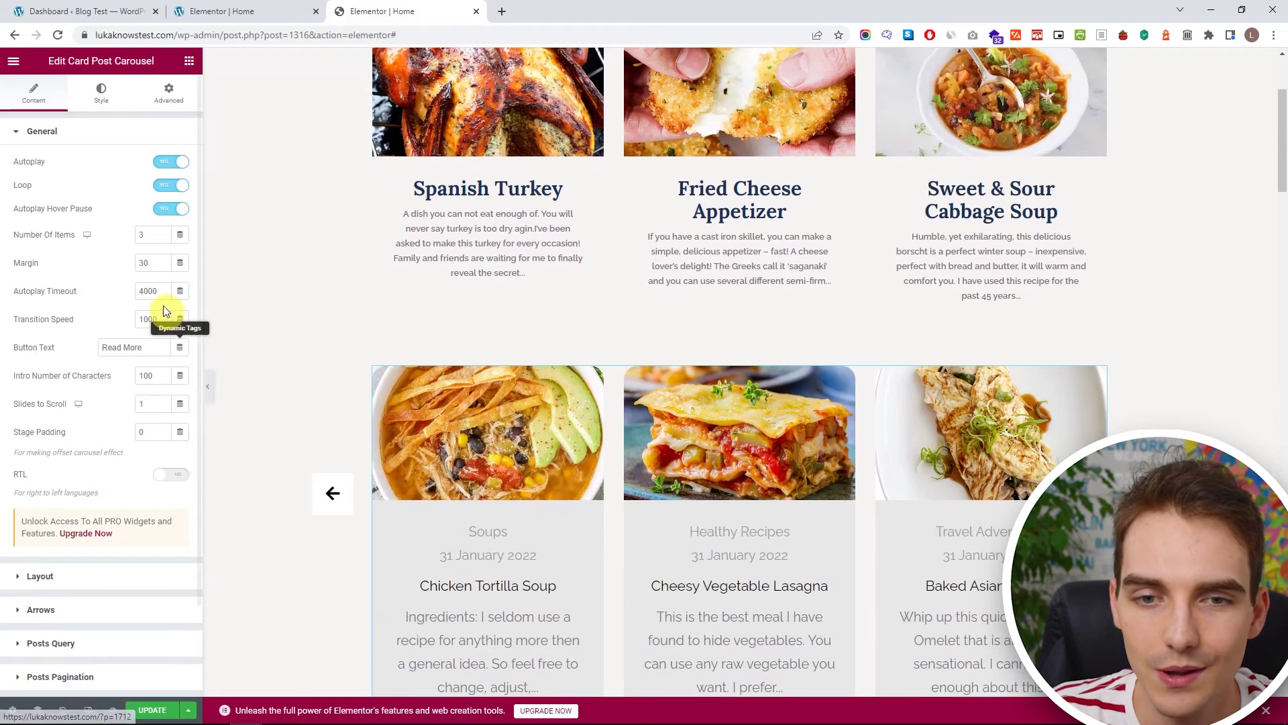
Set the new carousel's autoplay timeout to 4500 and its intro number of characters to 250.
double_click(158, 291)
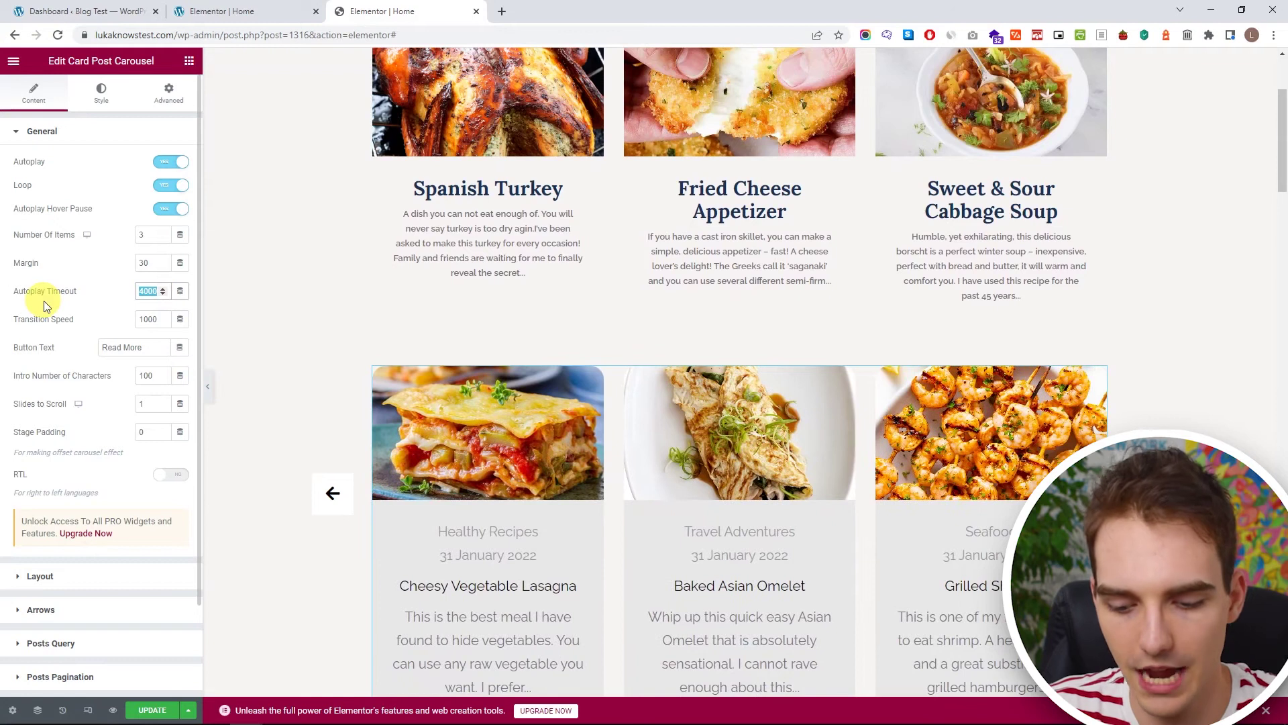
type("1500")
double_click(148, 289)
type("4500")
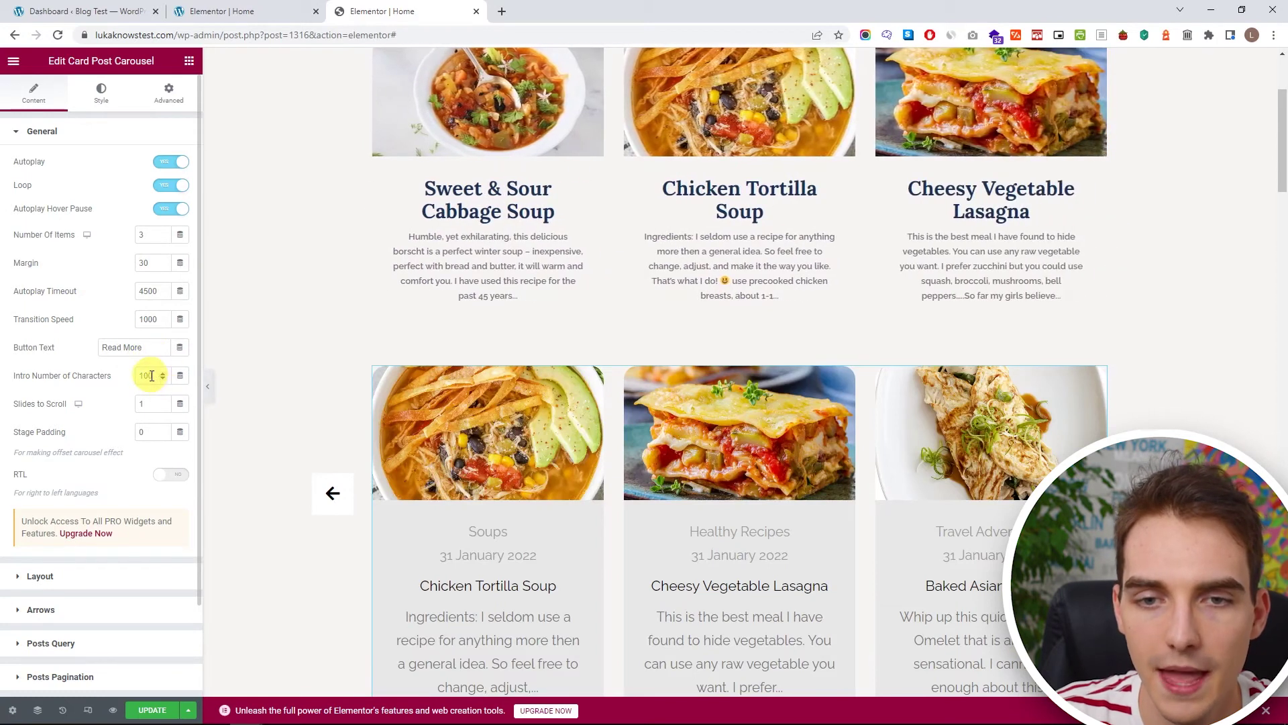
type("25")
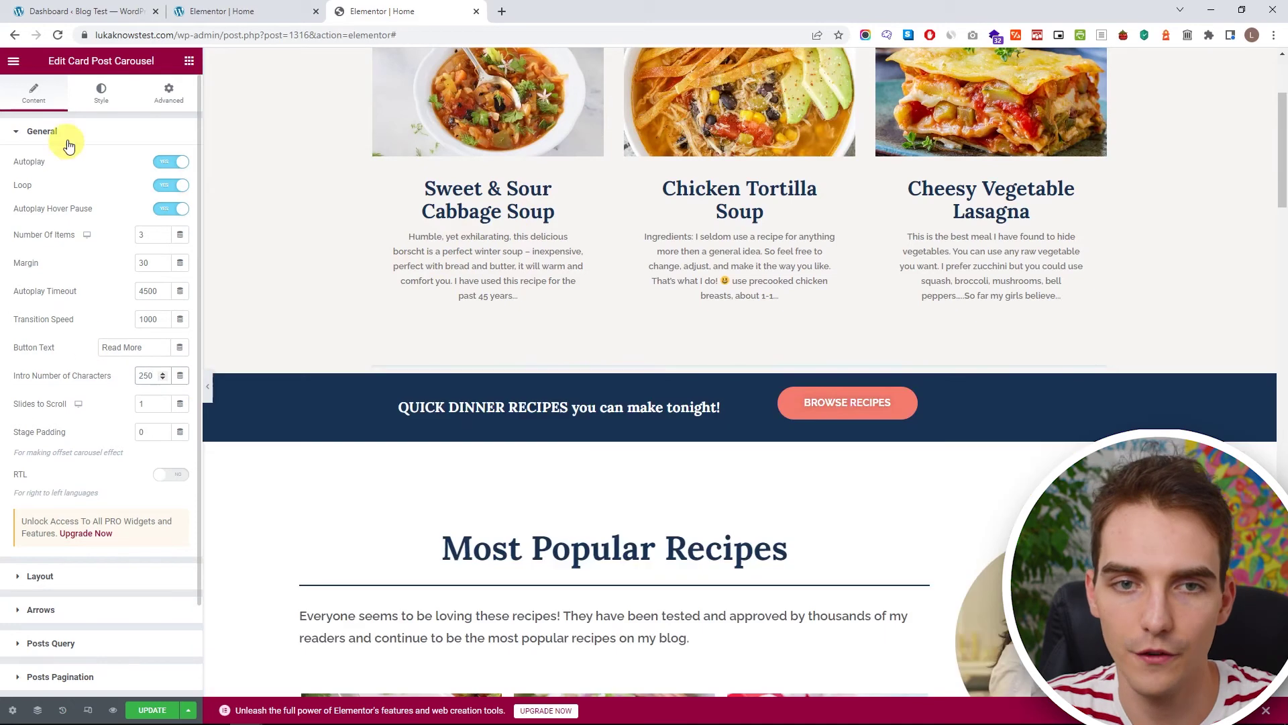
left_click(62, 135)
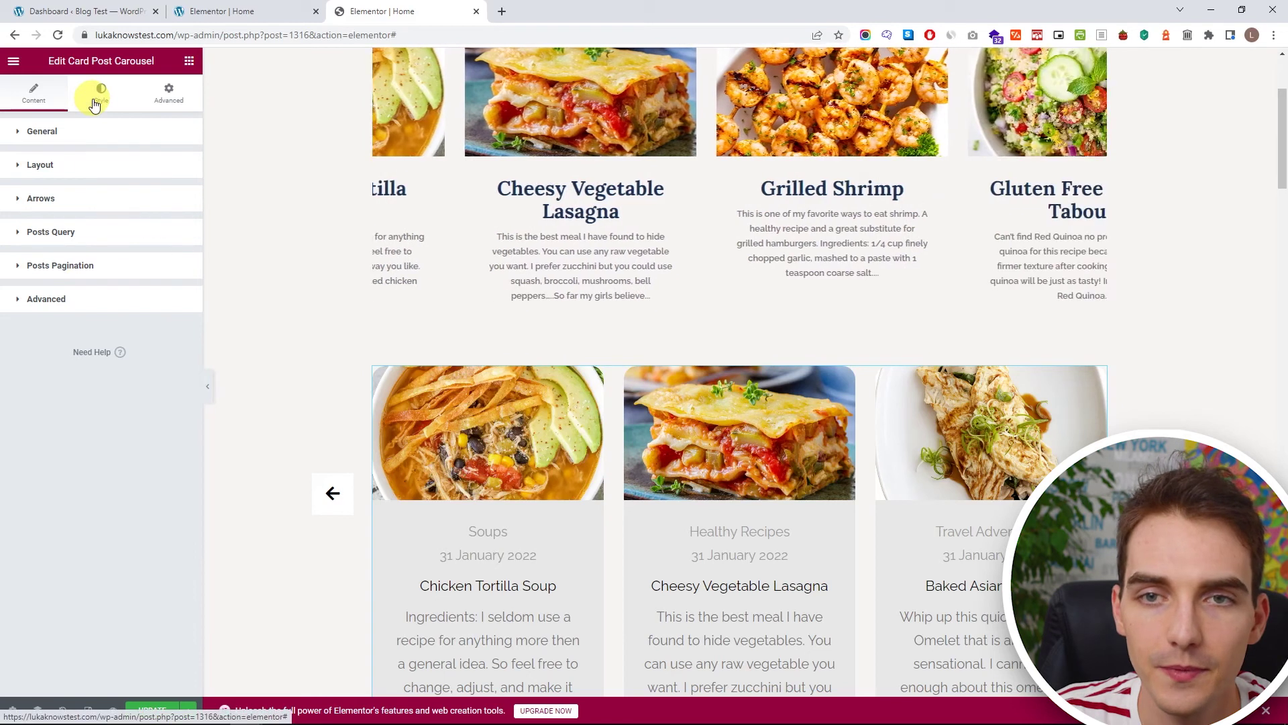
Reduce the Card Post Carousel's item radius to 1.
left_click(93, 104)
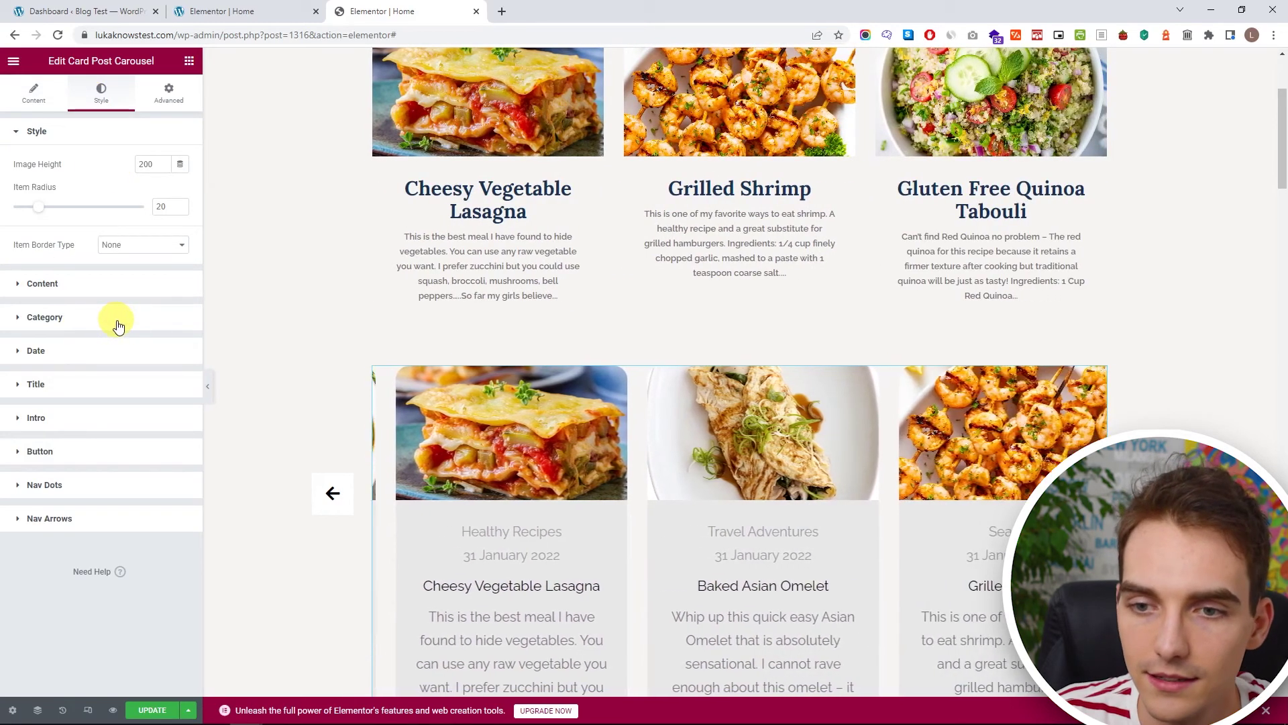
left_click_drag(39, 207, 2, 209)
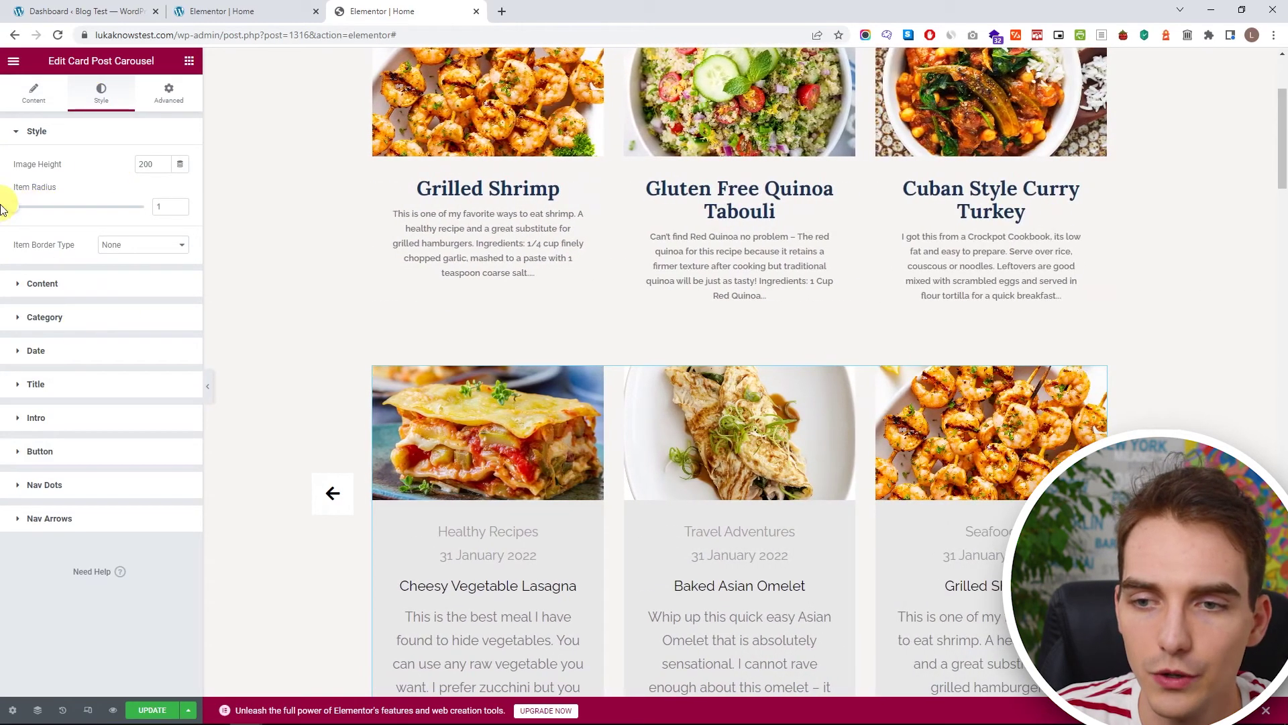
left_click(52, 132)
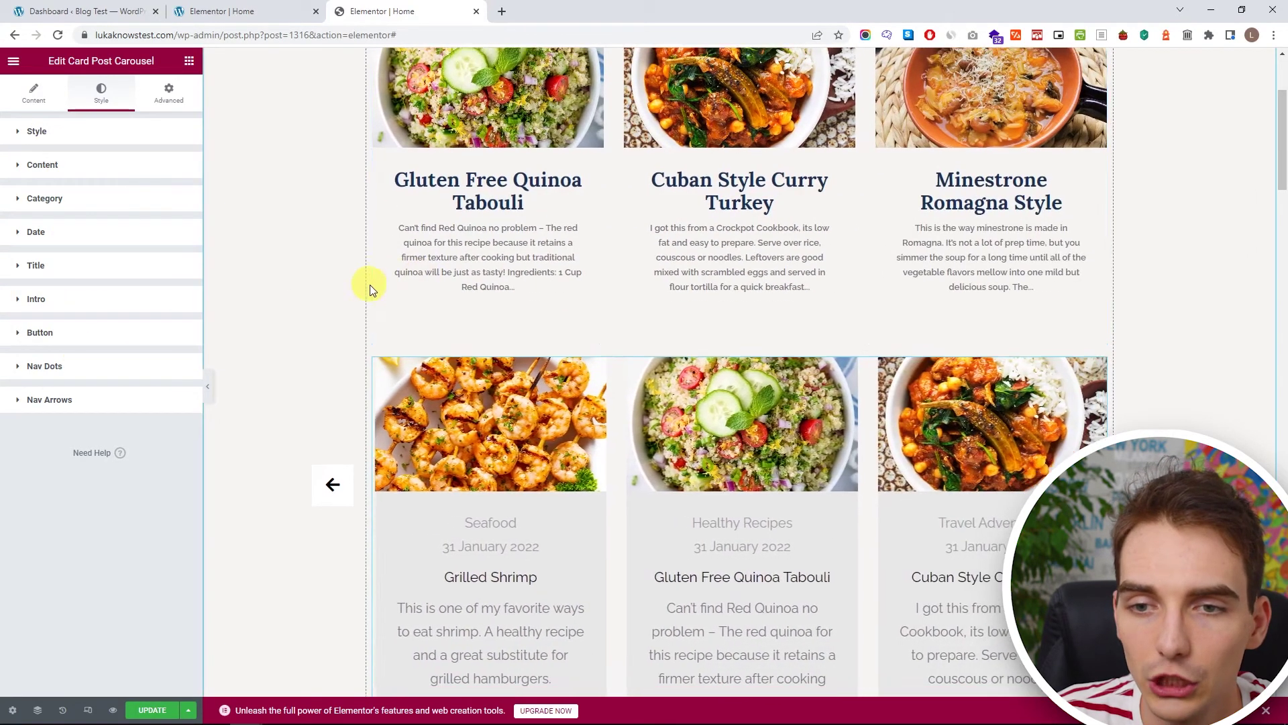
Make the carousel's content background fully transparent white, #FFFFFF00.
scroll(369, 284, "down", 1)
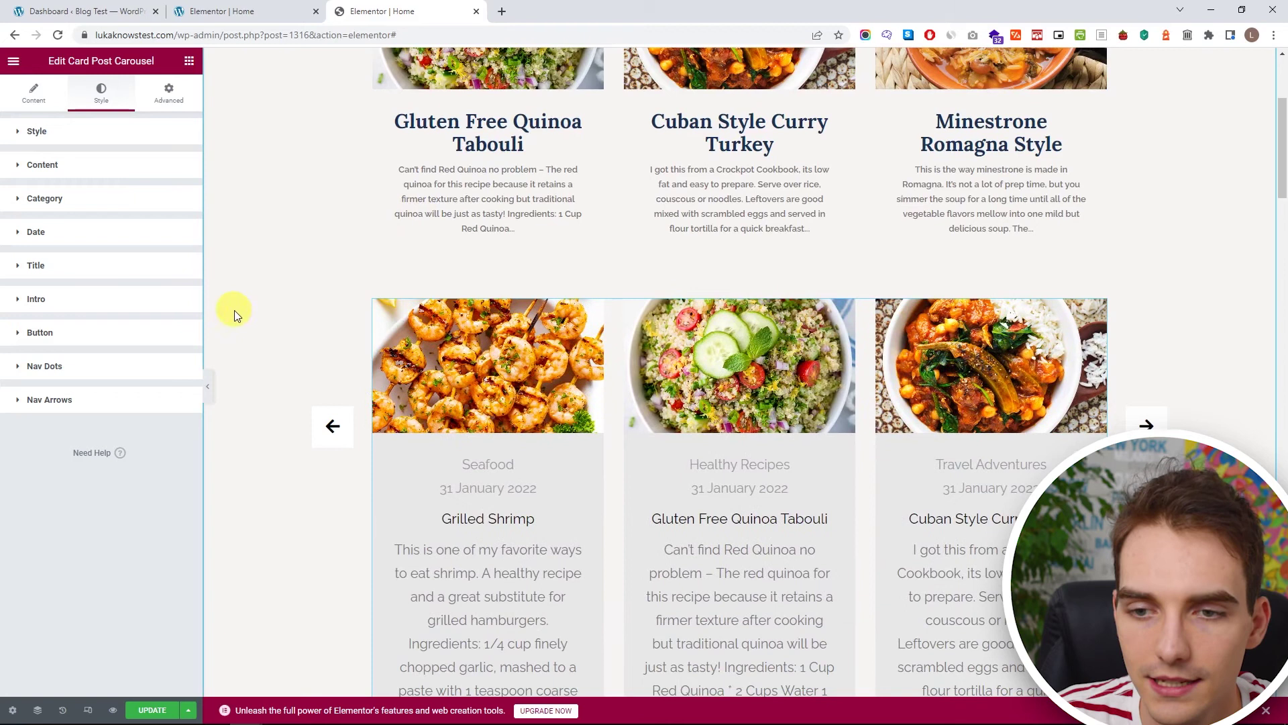
left_click(102, 176)
left_click(180, 260)
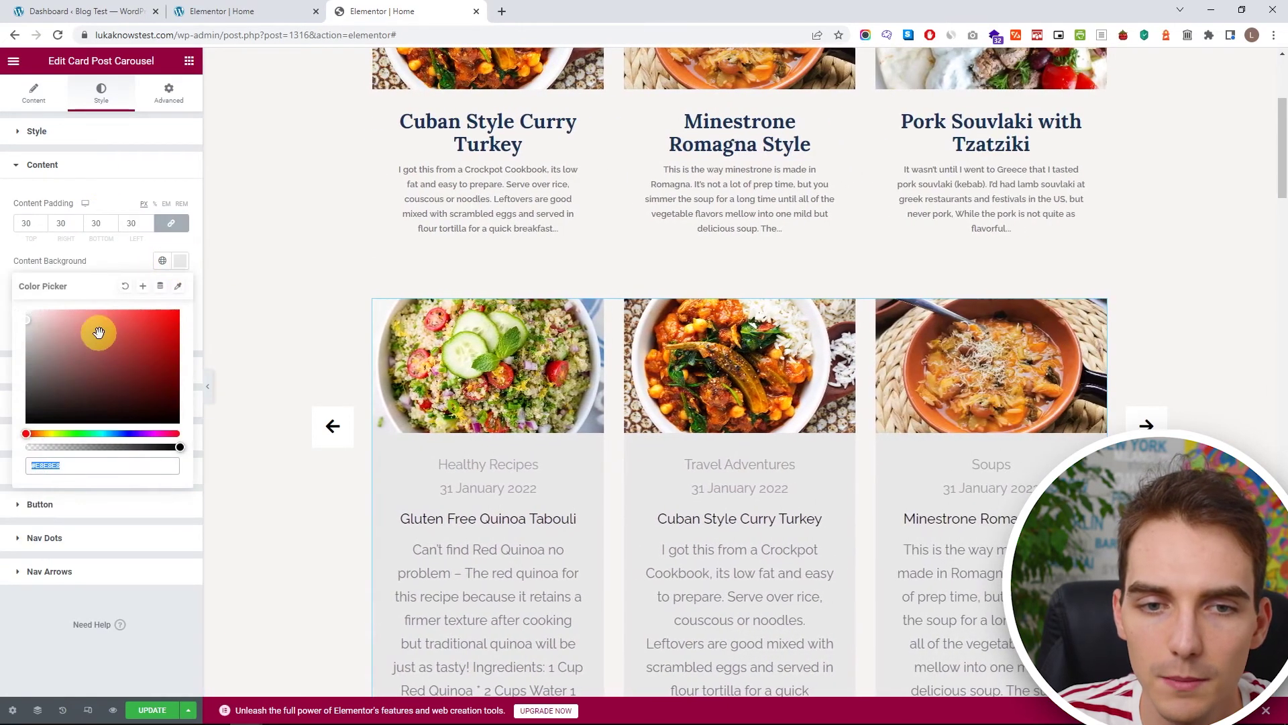
mouse_move(98, 335)
left_mouse_down()
mouse_move(95, 403)
mouse_move(103, 356)
mouse_move(4, 291)
left_mouse_up()
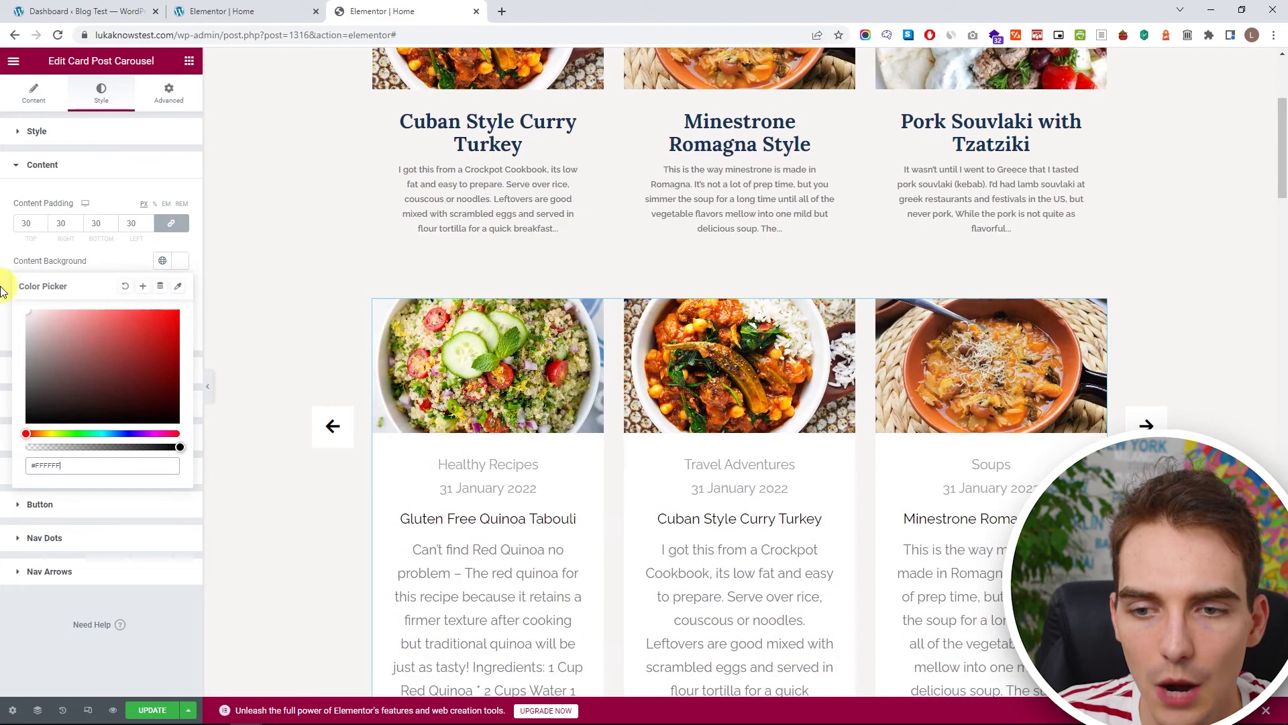
left_click_drag(179, 447, 3, 449)
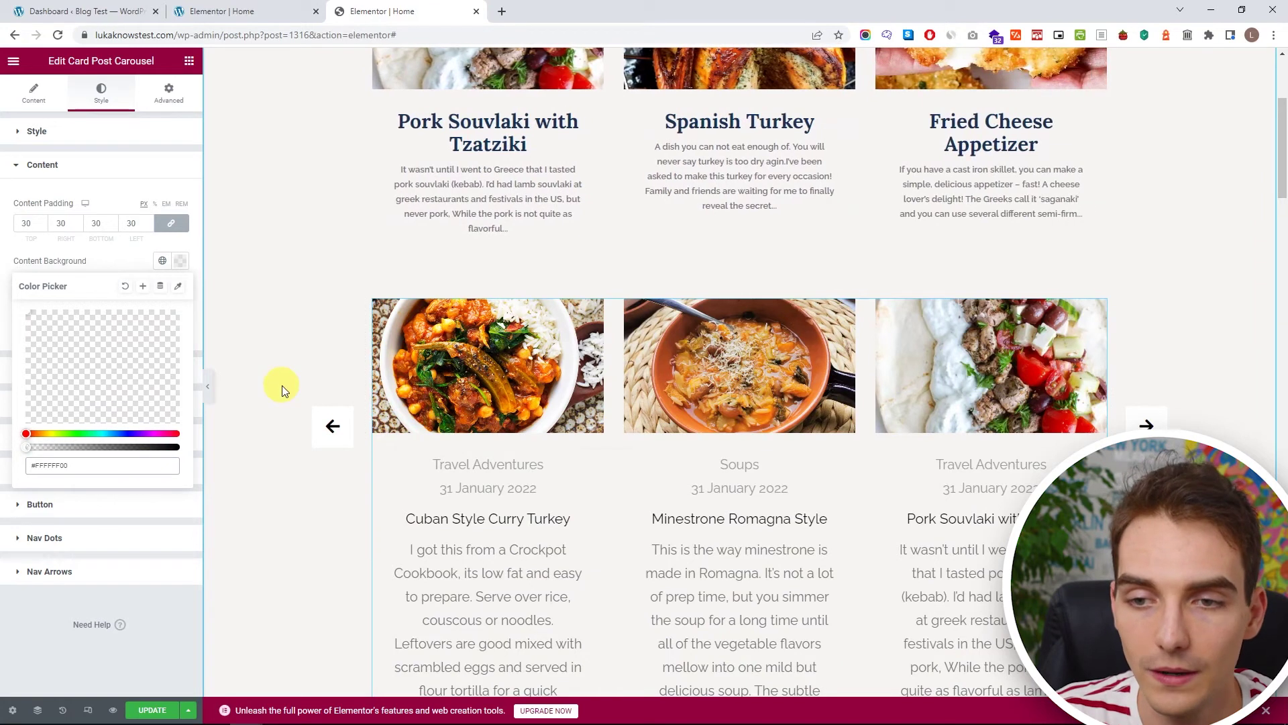
scroll(353, 367, "up", 1)
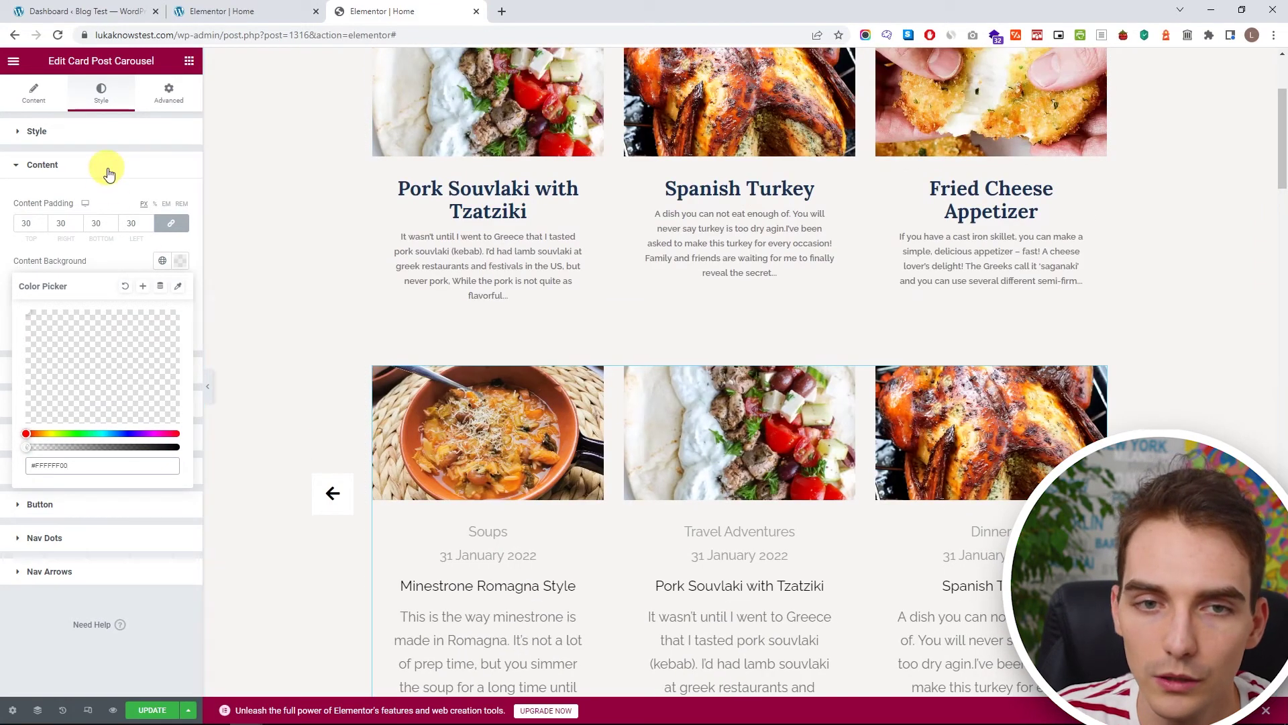
left_click(110, 177)
Apply the serif Heading global font (Lora) to the carousel's title typography and set its size to 30 px.
left_click(94, 270)
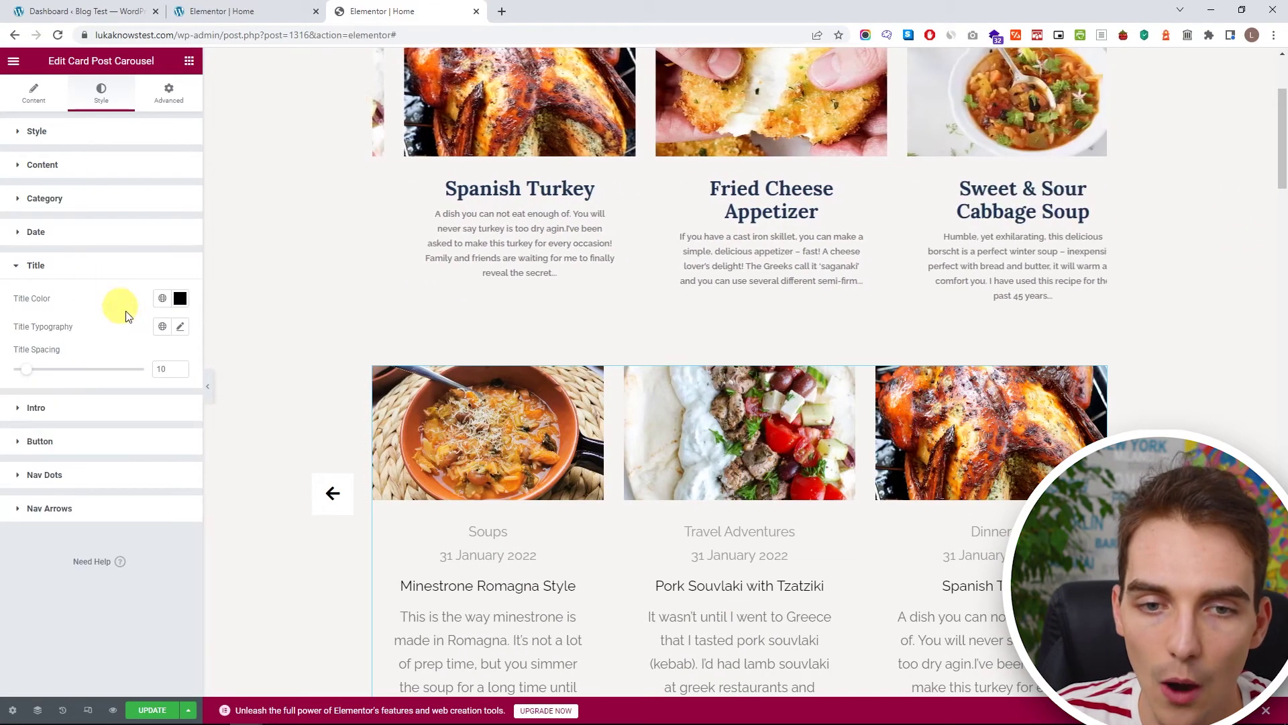
left_click(163, 327)
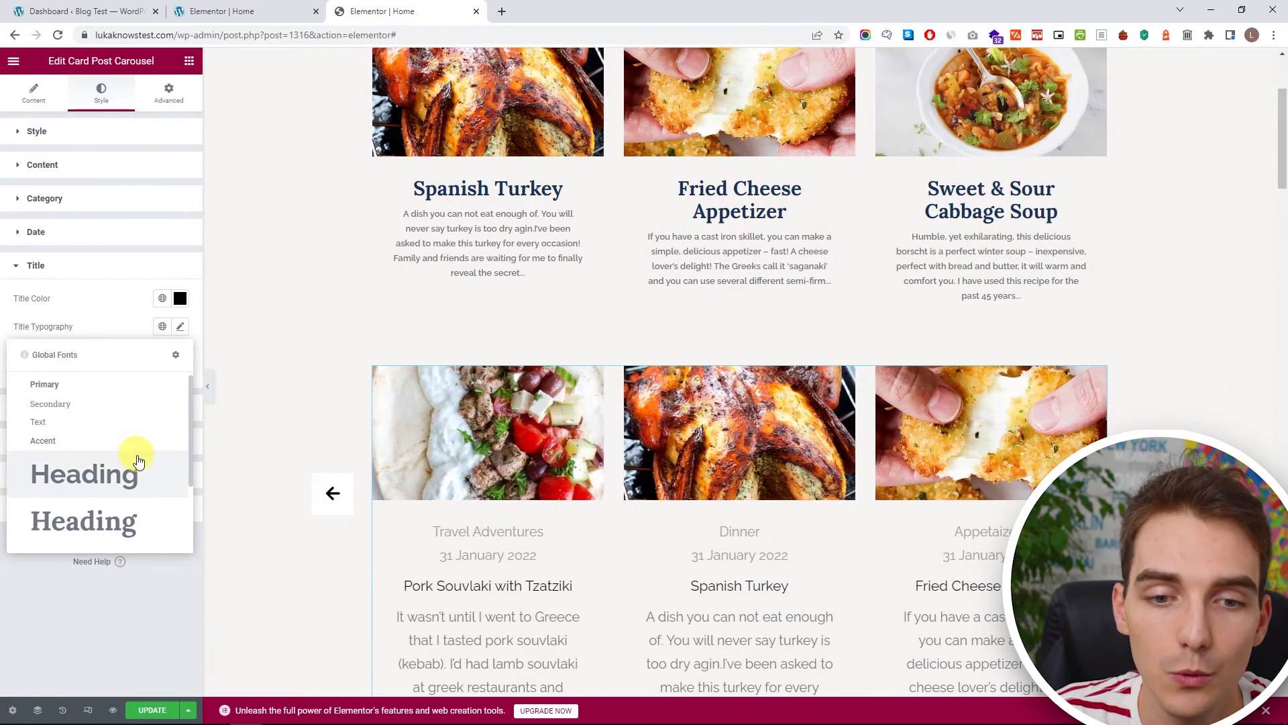
left_click(115, 522)
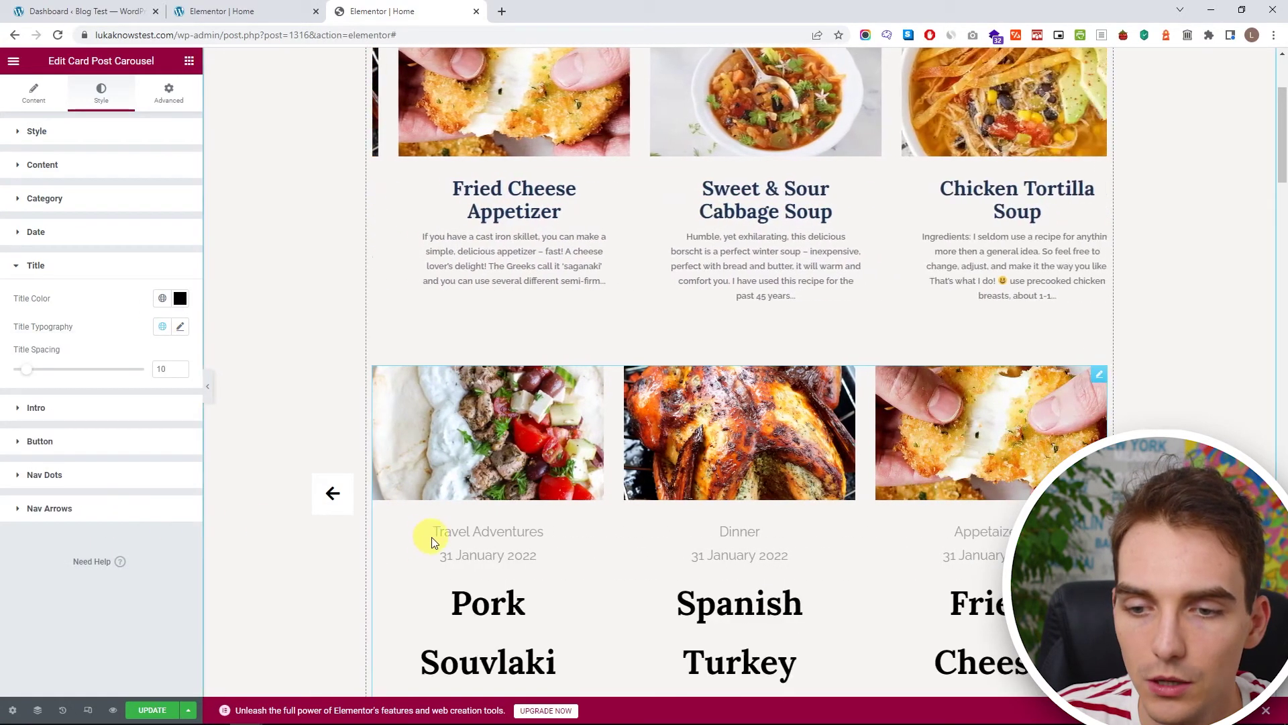
left_click(180, 327)
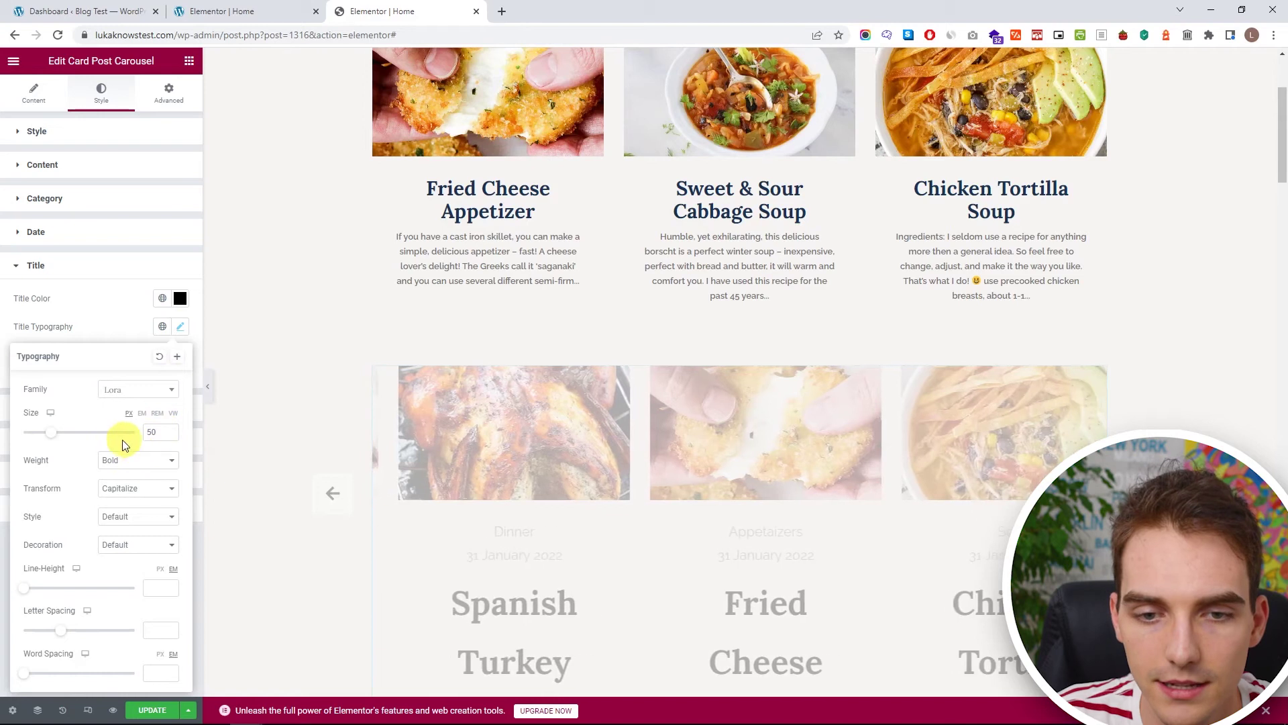
mouse_move(41, 437)
left_mouse_down()
mouse_move(52, 439)
mouse_move(29, 439)
mouse_move(40, 438)
left_mouse_up()
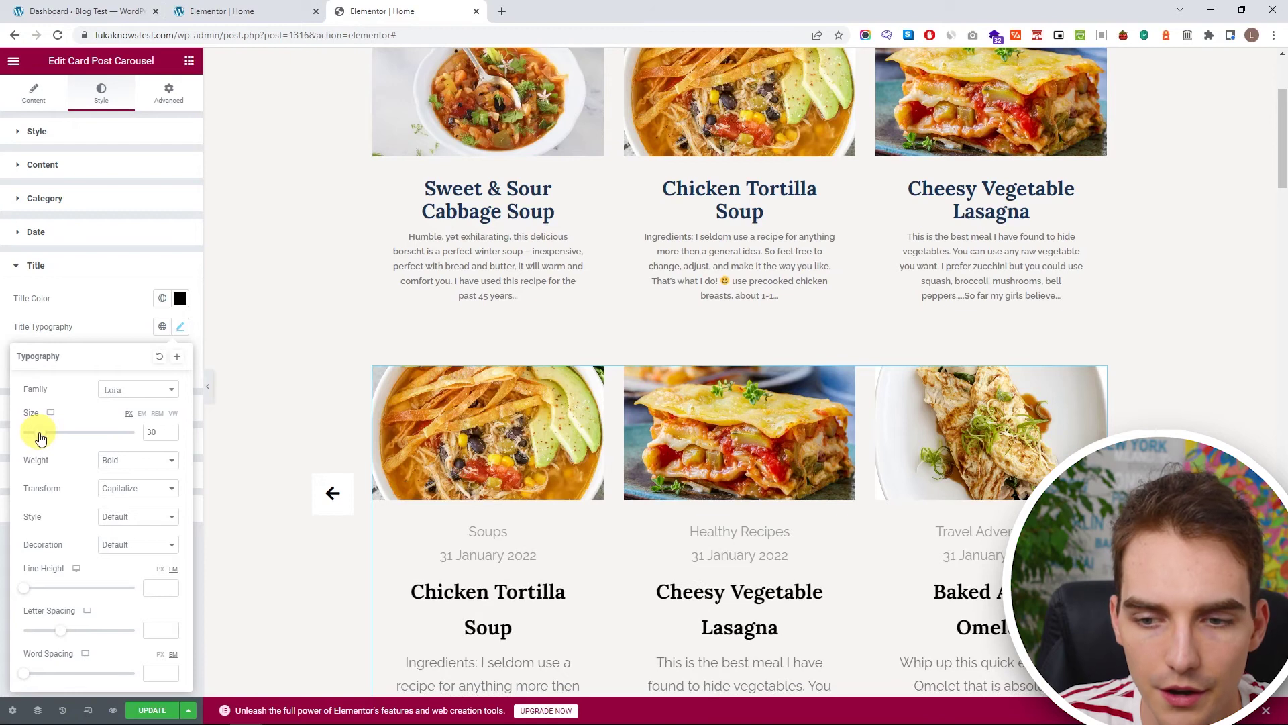
left_click(104, 266)
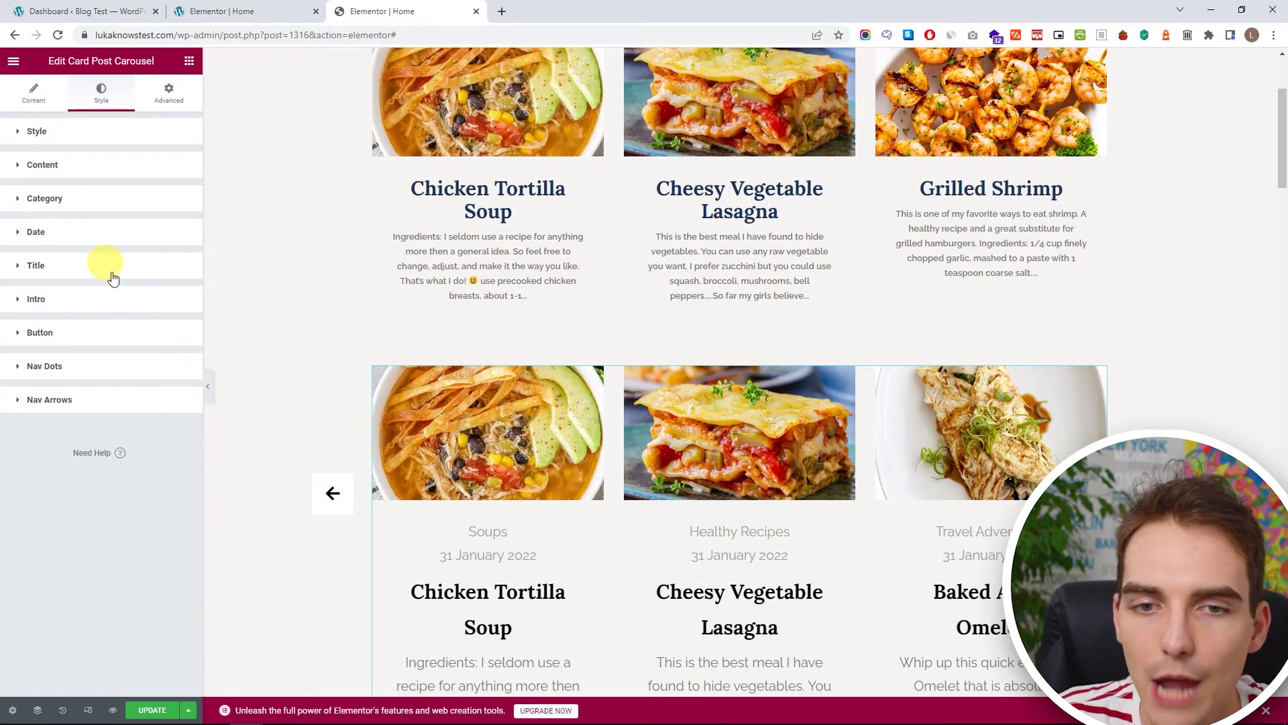
Hide the navigation arrows and dots in the Card Post Carousel's layout.
left_click(34, 94)
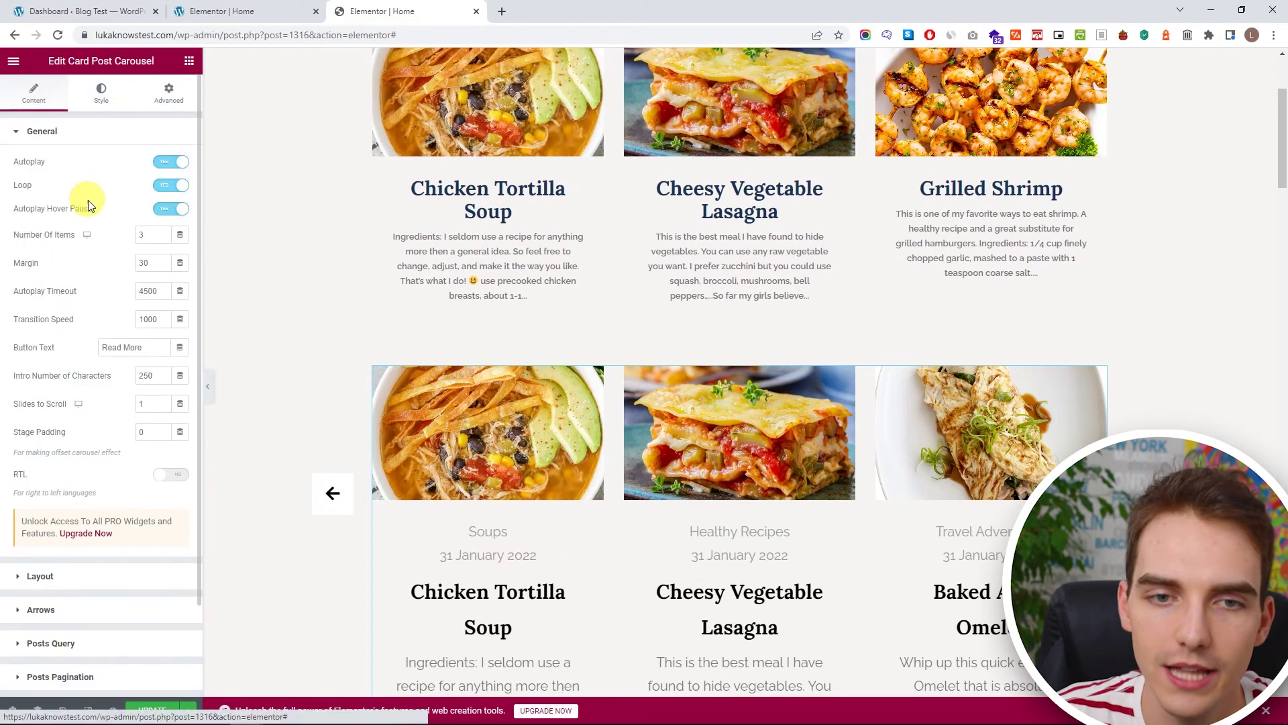
left_click(81, 133)
left_click(78, 165)
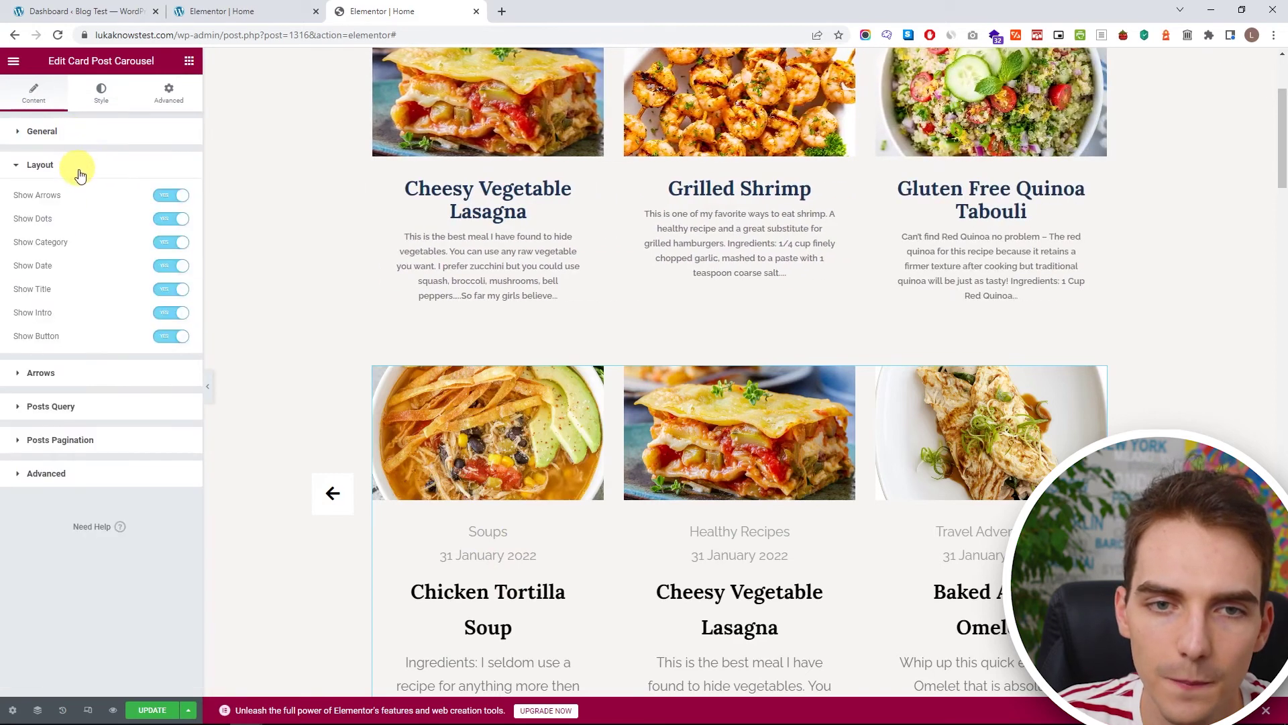
left_click(171, 238)
scroll(329, 417, "down", 5)
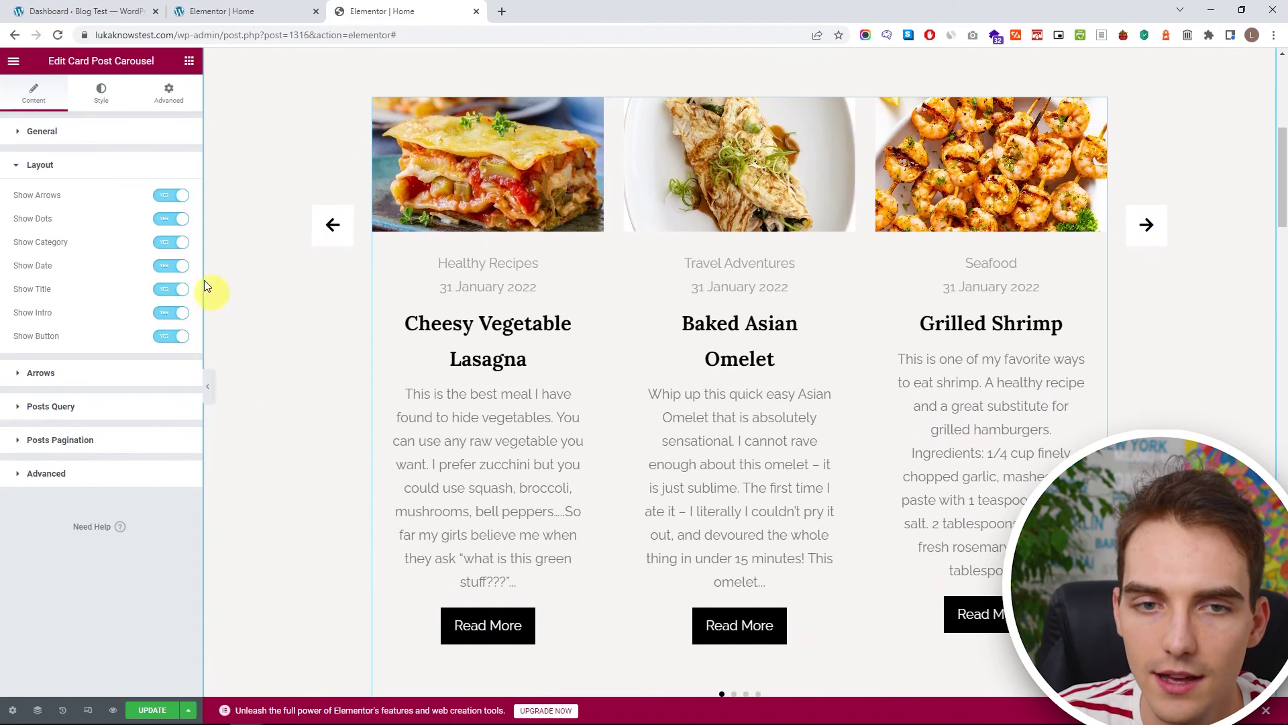
left_click(172, 195)
scroll(276, 294, "down", 15)
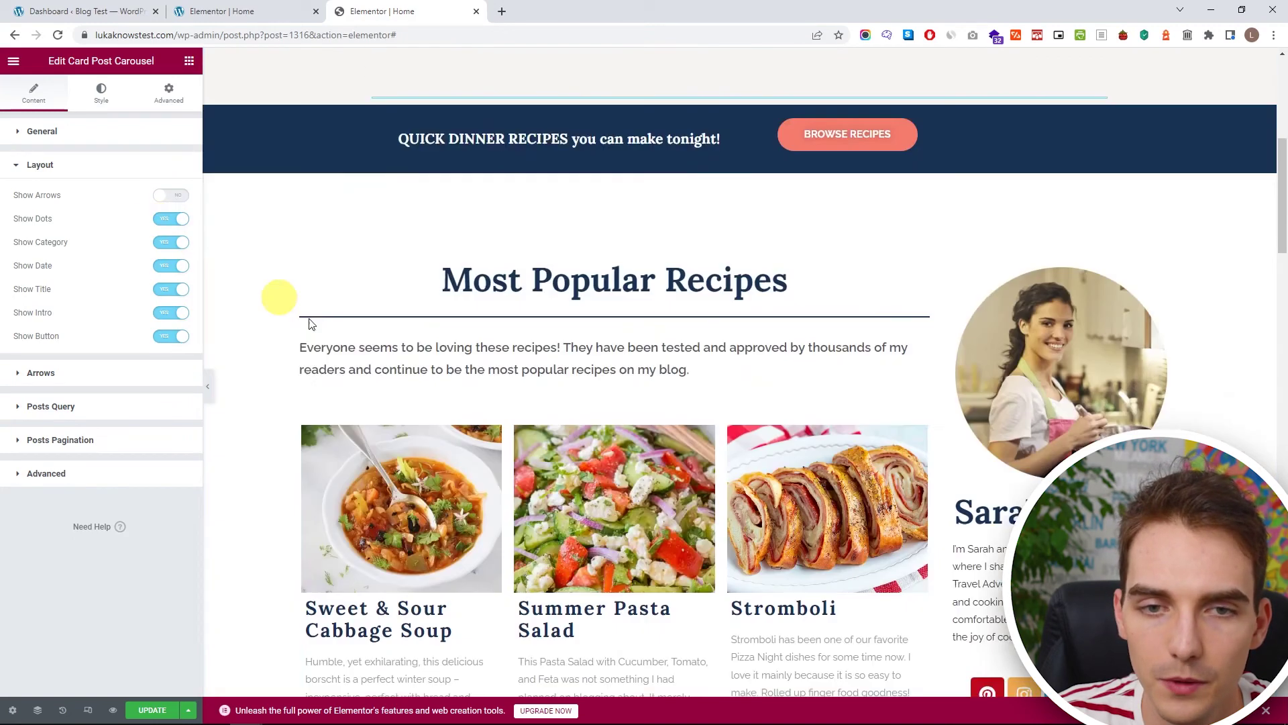
scroll(550, 437, "up", 10)
scroll(654, 508, "down", 2)
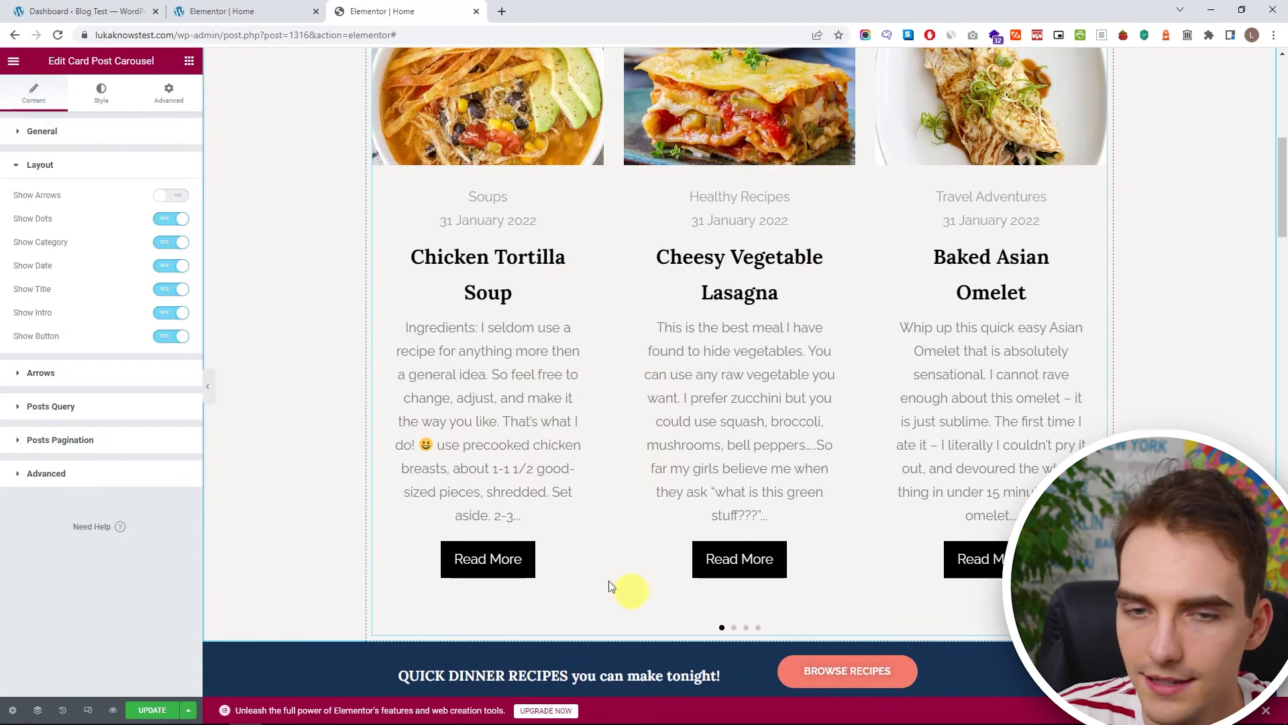
left_click(166, 224)
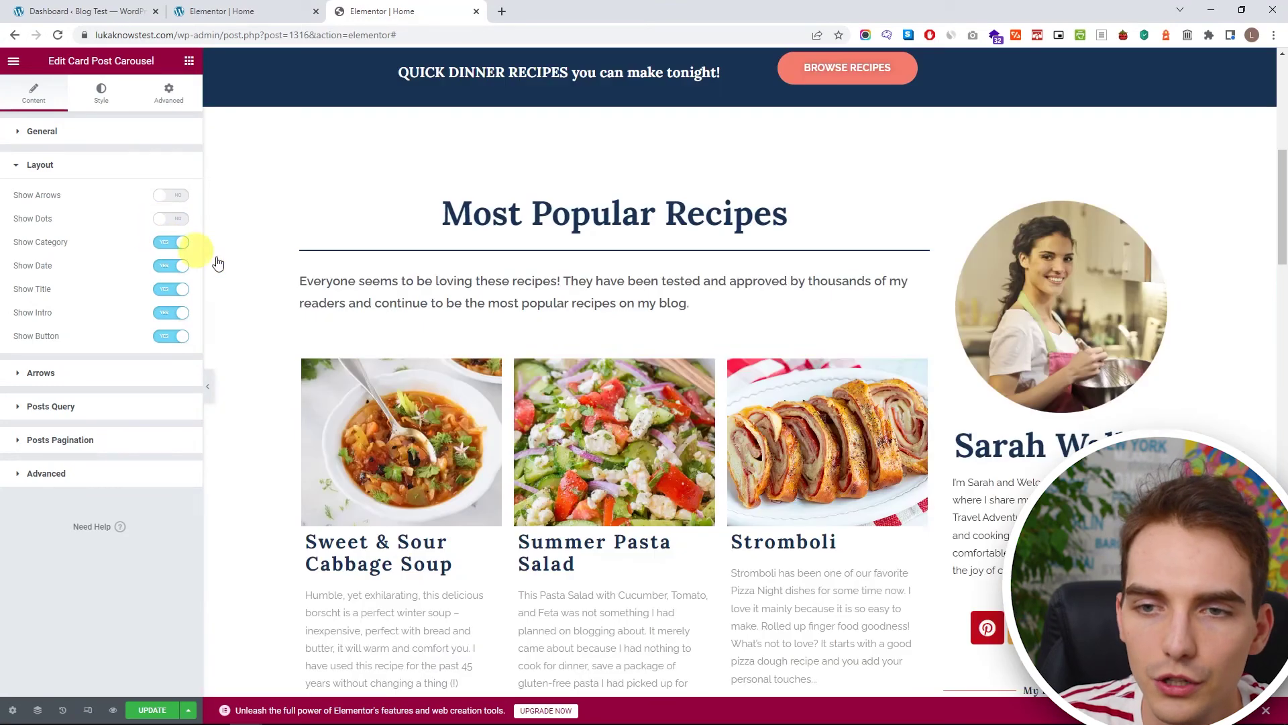
Hide the category, date and button on the Card Post Carousel's items.
scroll(432, 482, "up", 10)
scroll(432, 482, "down", 4)
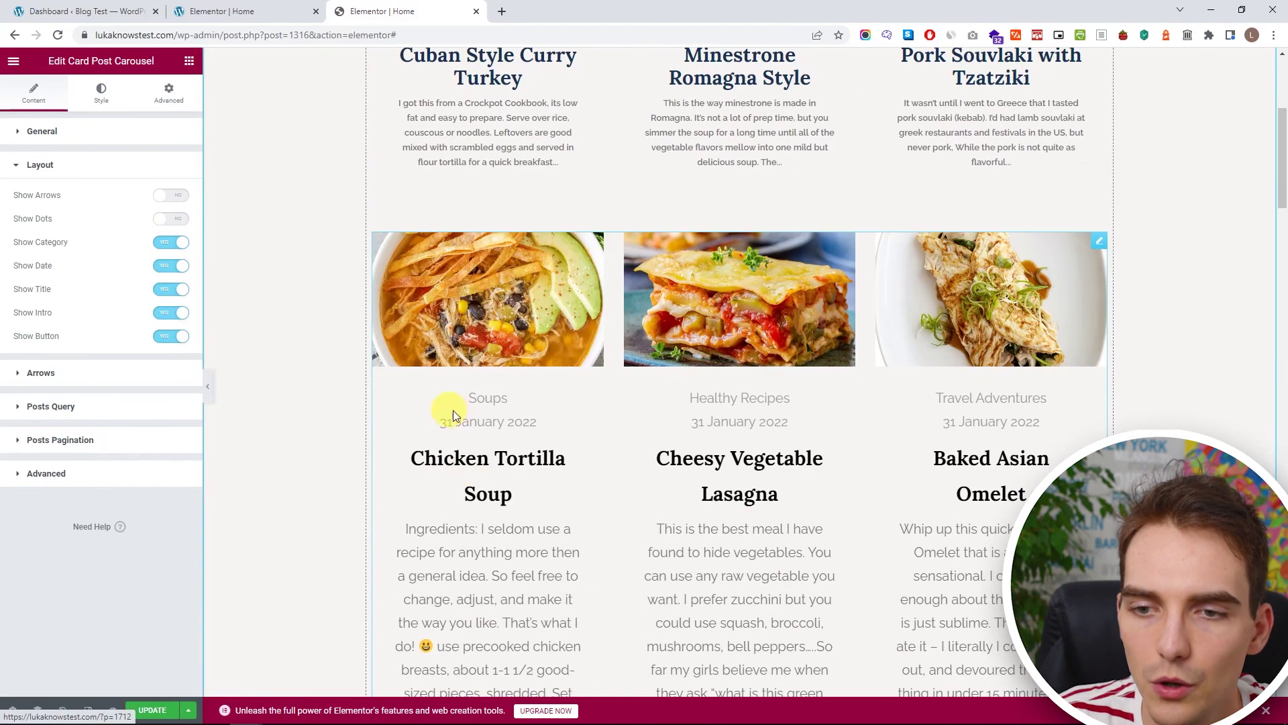
left_click(167, 244)
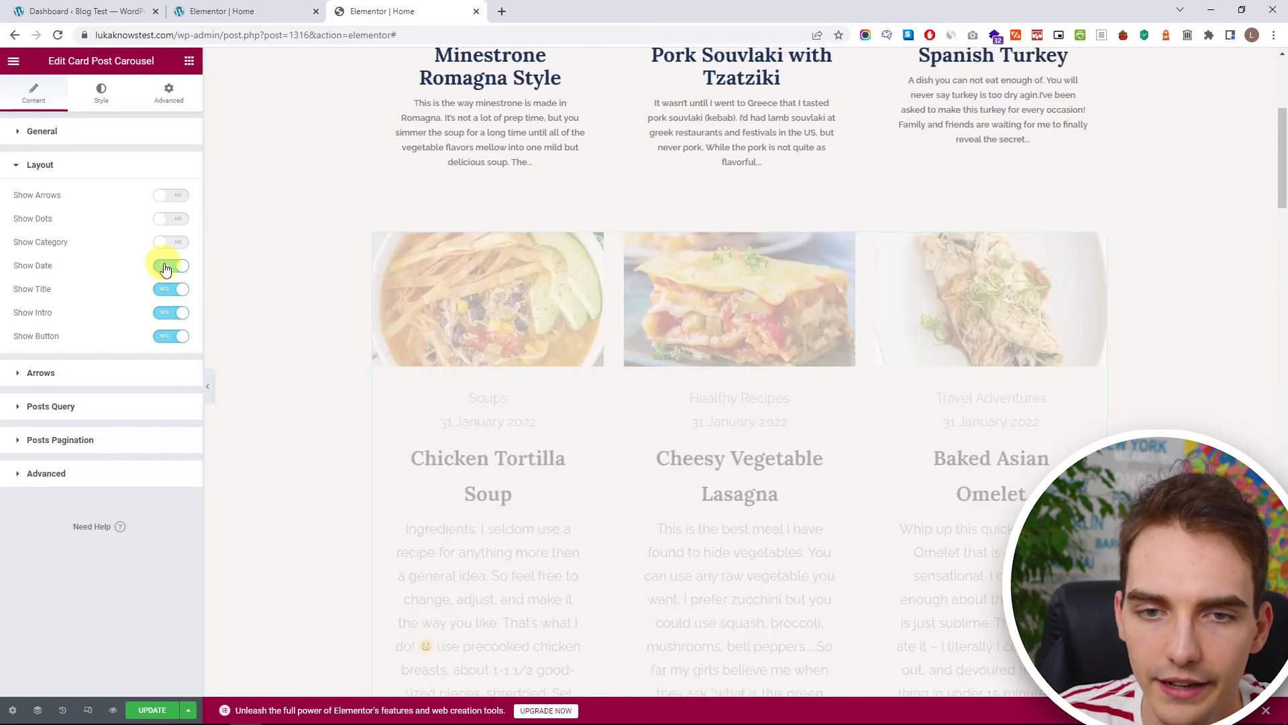
left_click(168, 266)
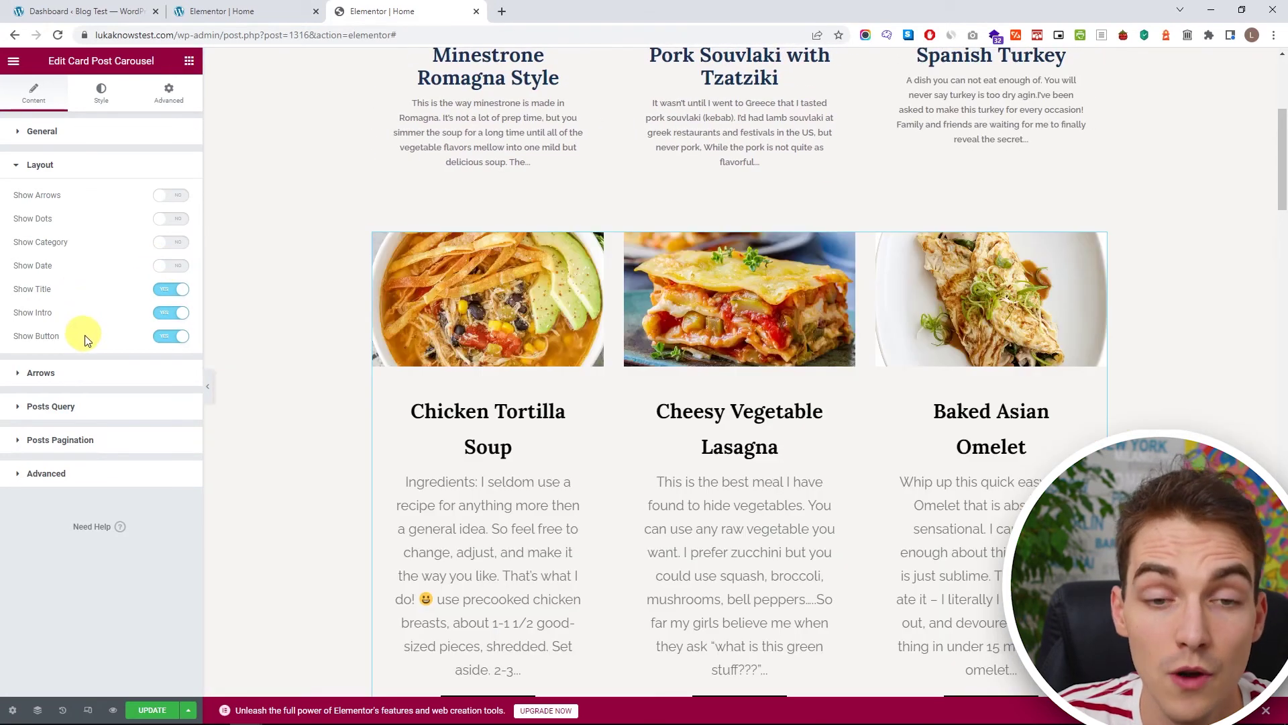
left_click(171, 335)
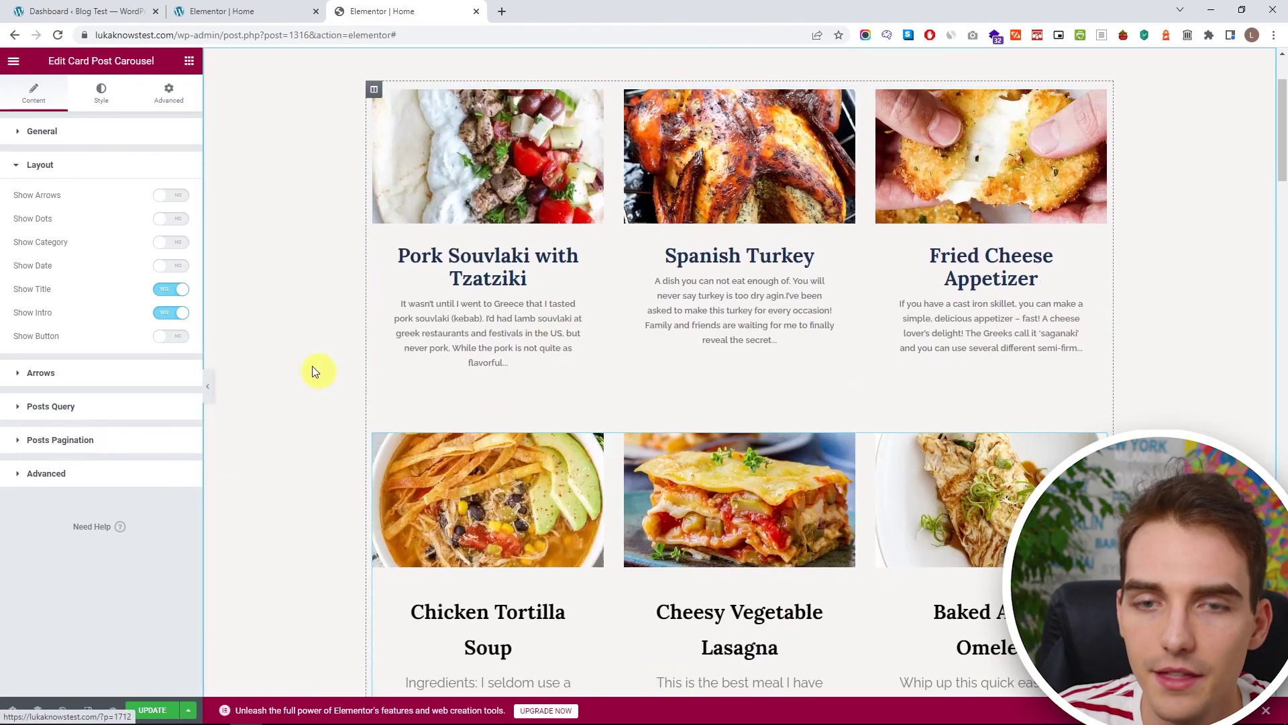
Apply the Text global font (Raleway) to the Card Post Carousel's intro typography.
left_click(100, 91)
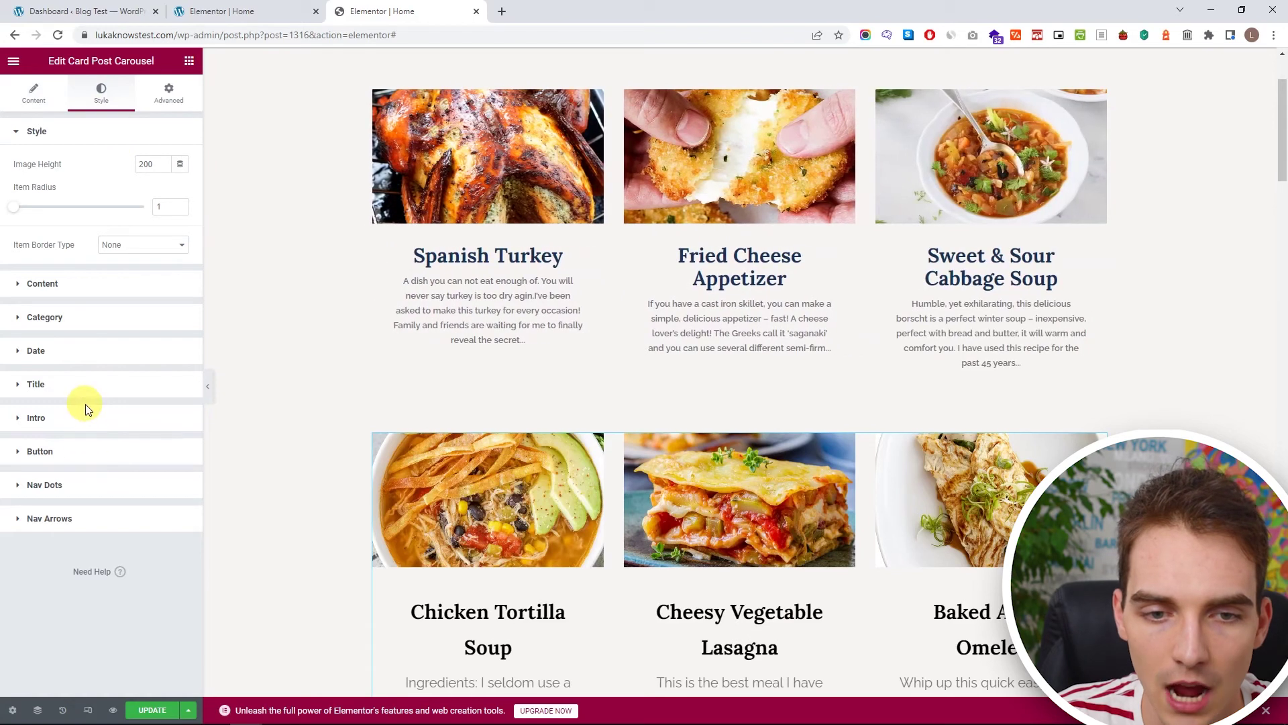
left_click(92, 393)
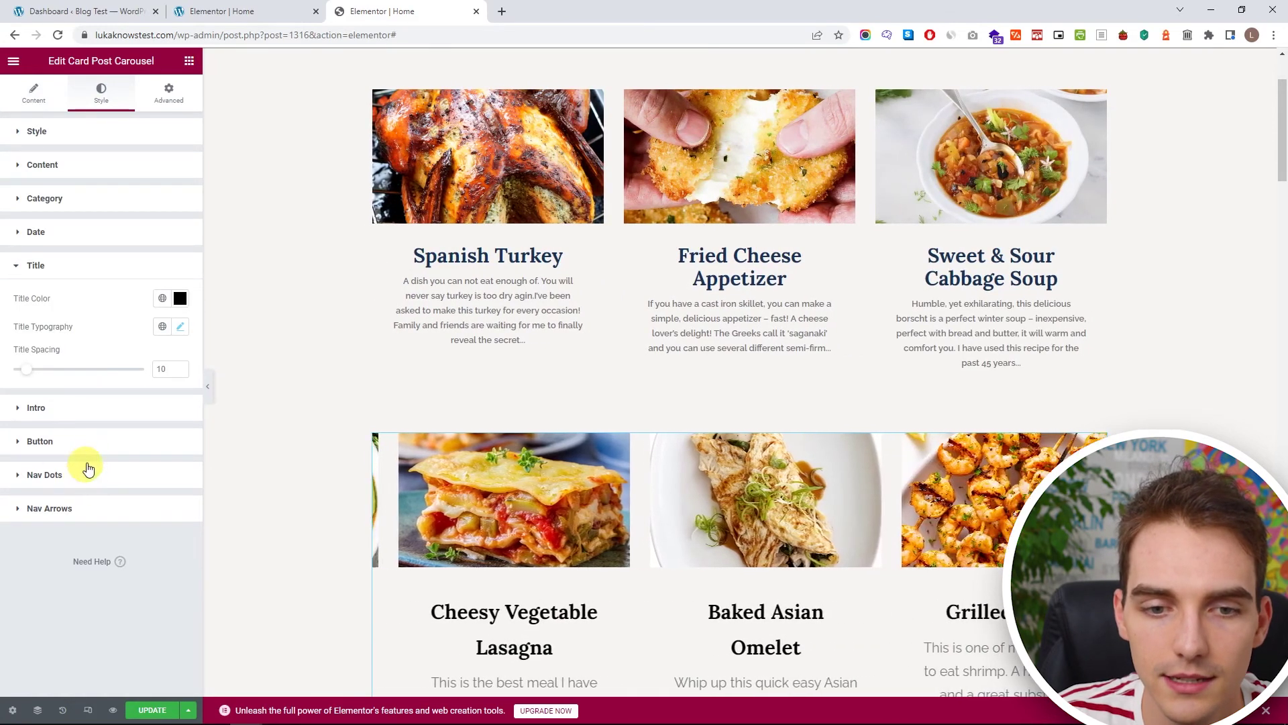
left_click(90, 413)
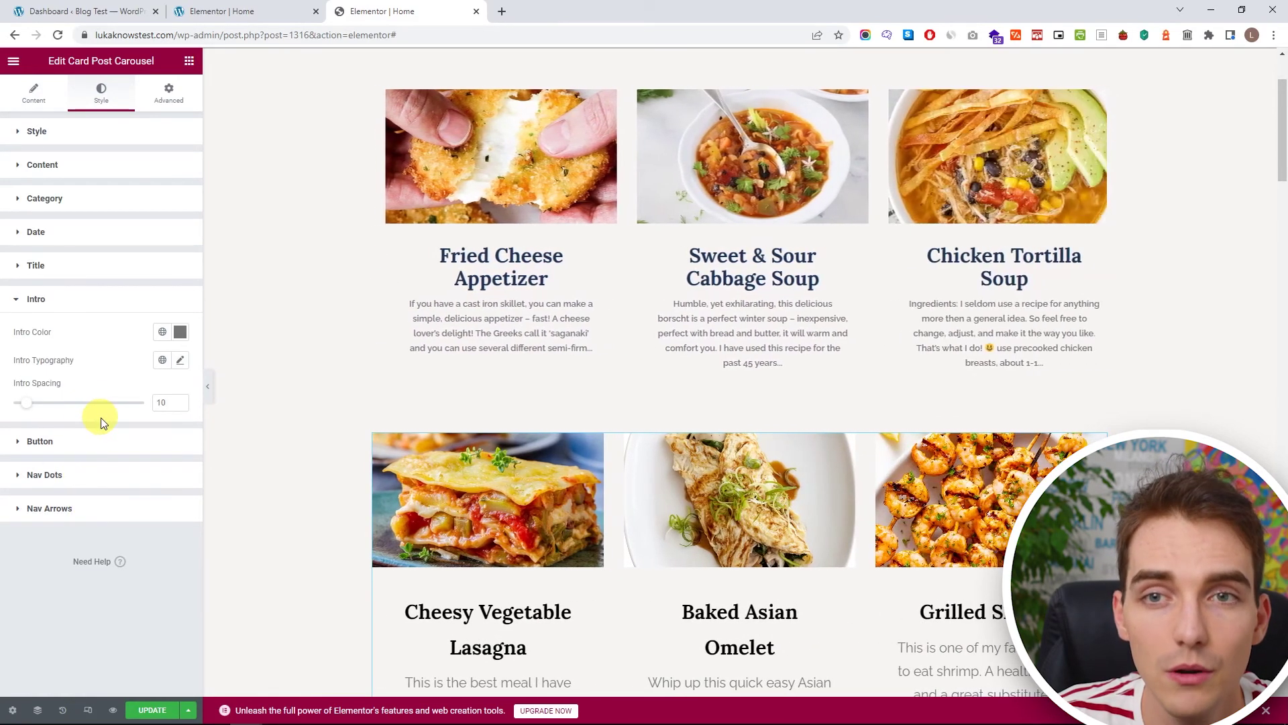
left_click(180, 359)
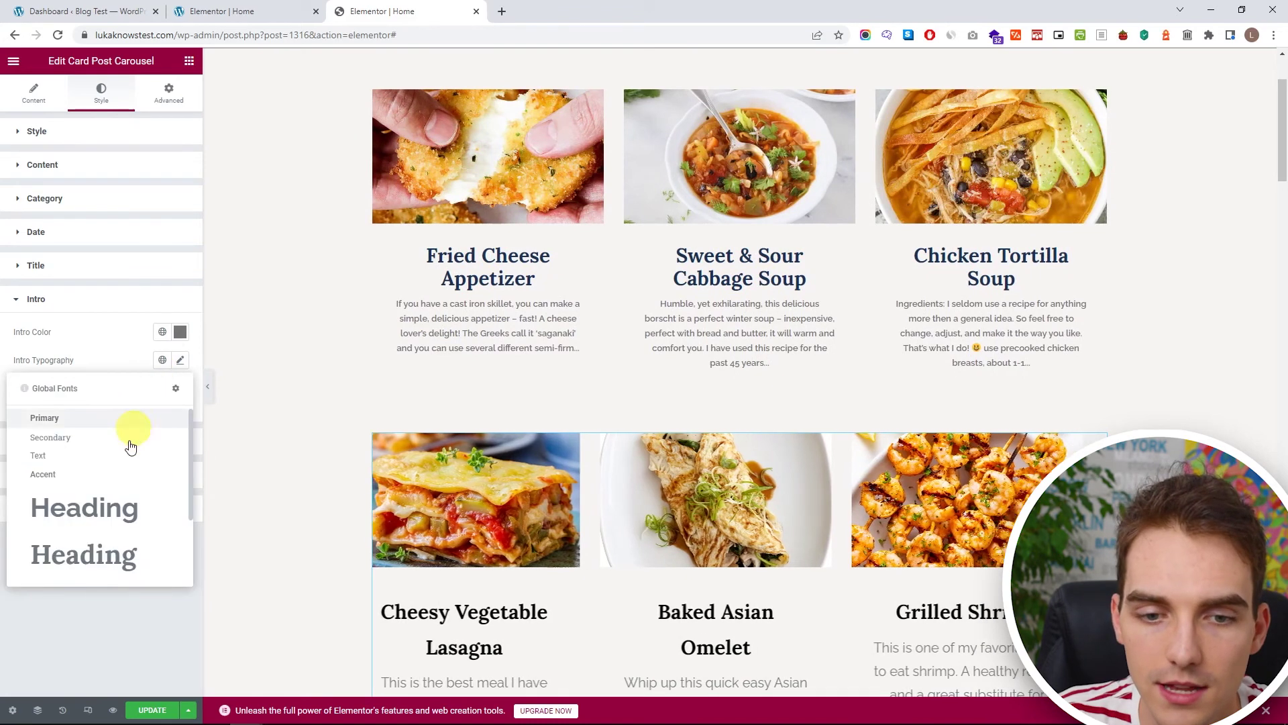
scroll(108, 483, "down", 3)
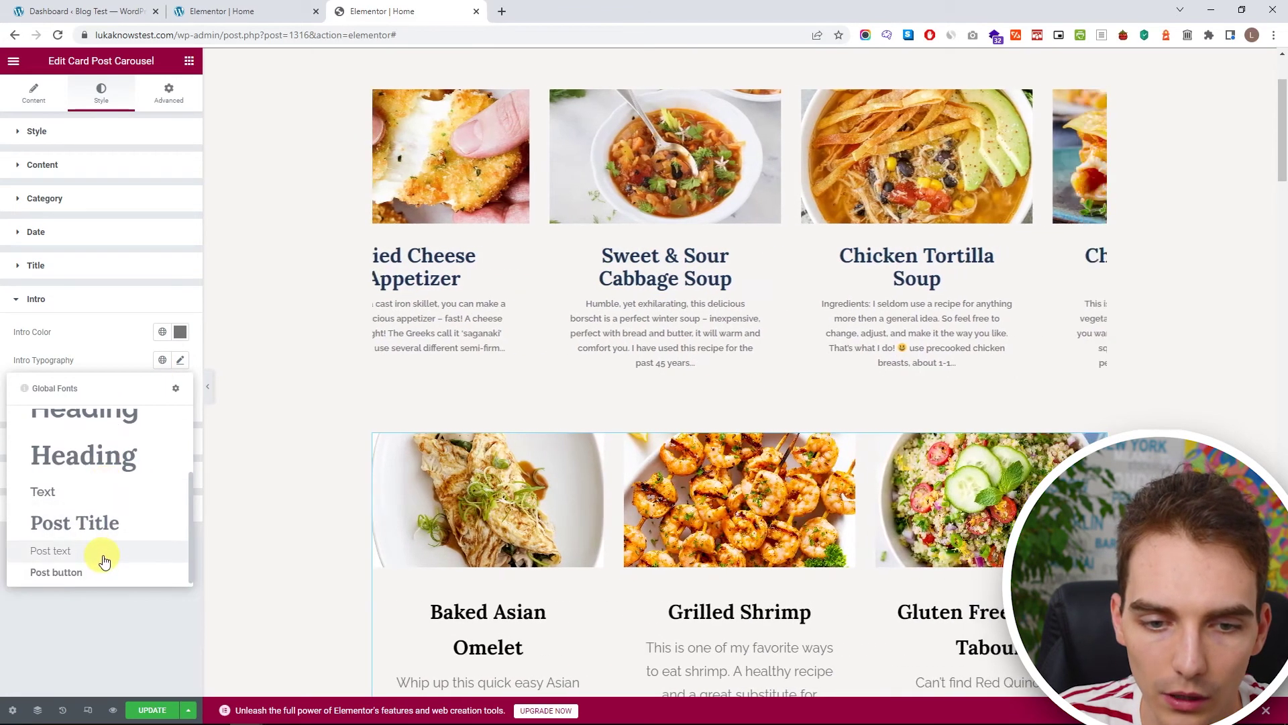
left_click(101, 494)
Set the font size of the carousel's intro text to 13 px.
left_click(181, 363)
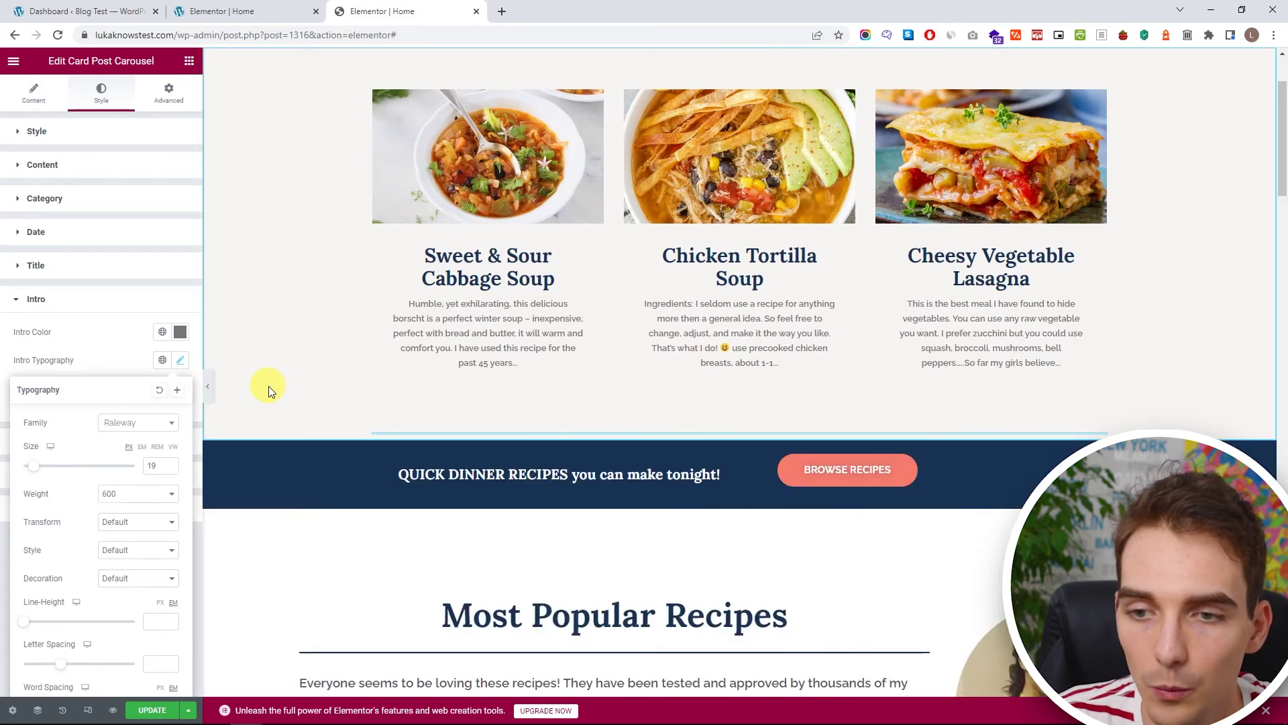
scroll(287, 379, "down", 2)
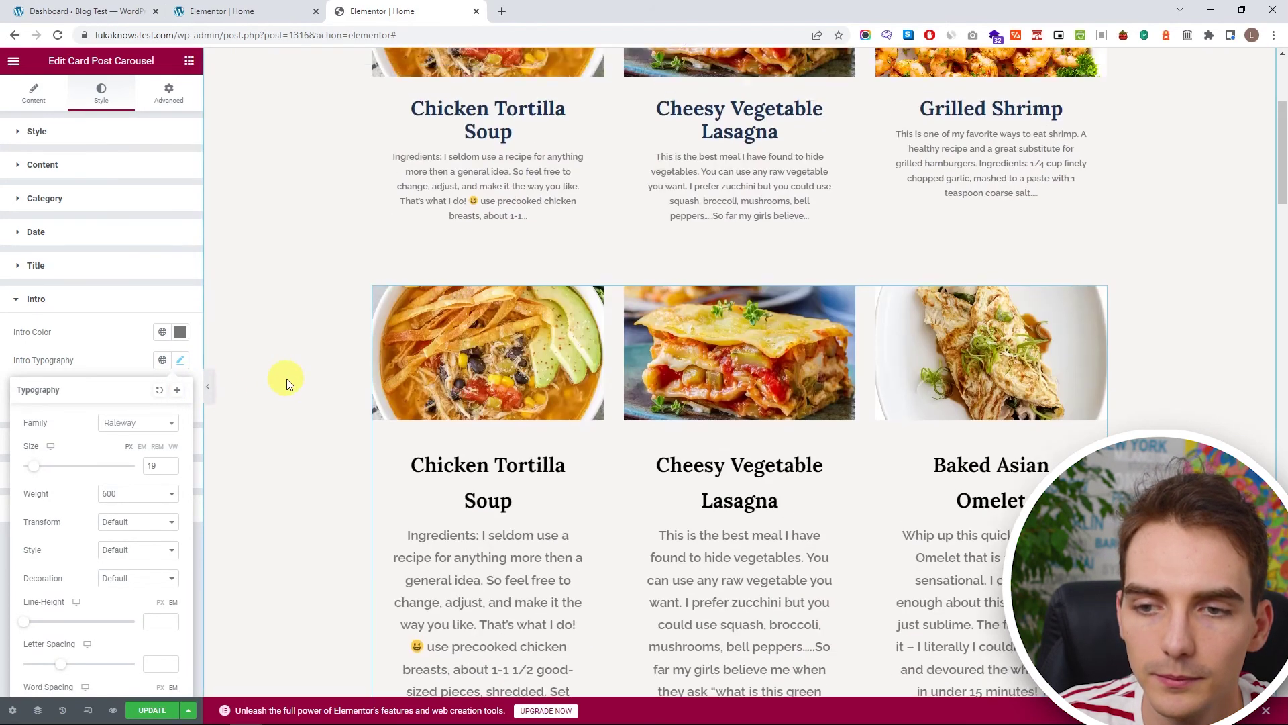
double_click(155, 465)
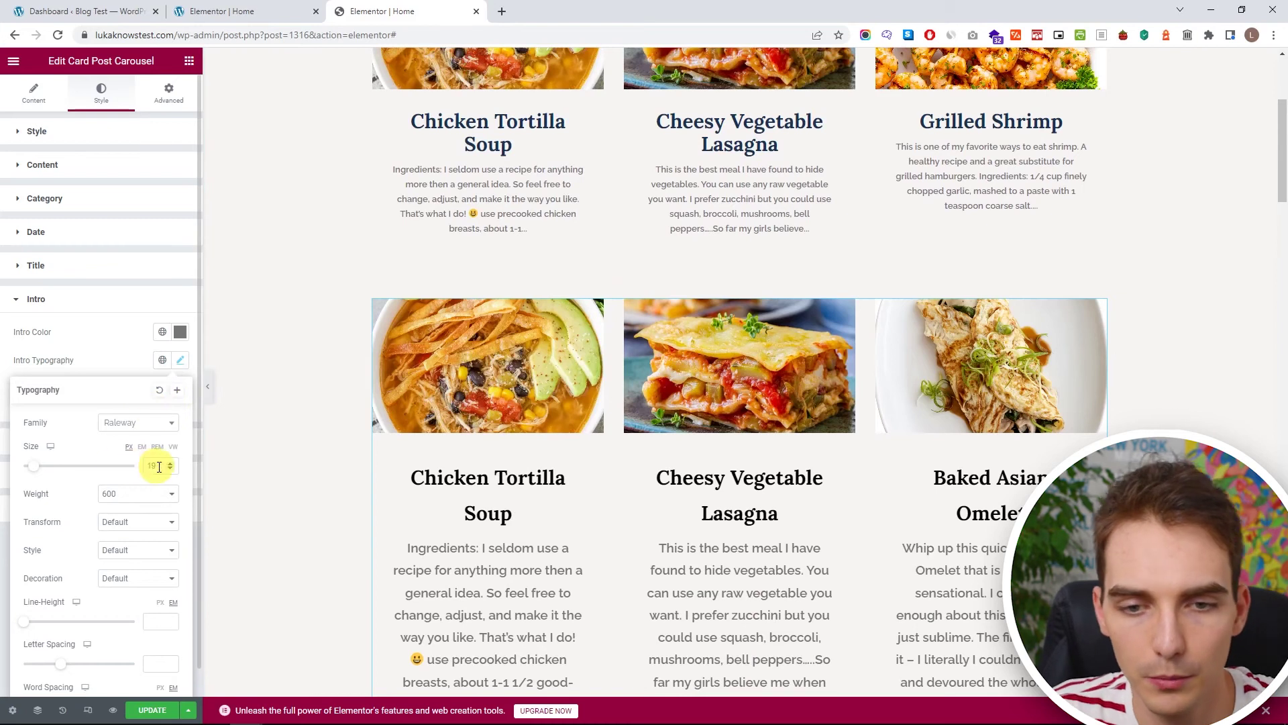
type("13")
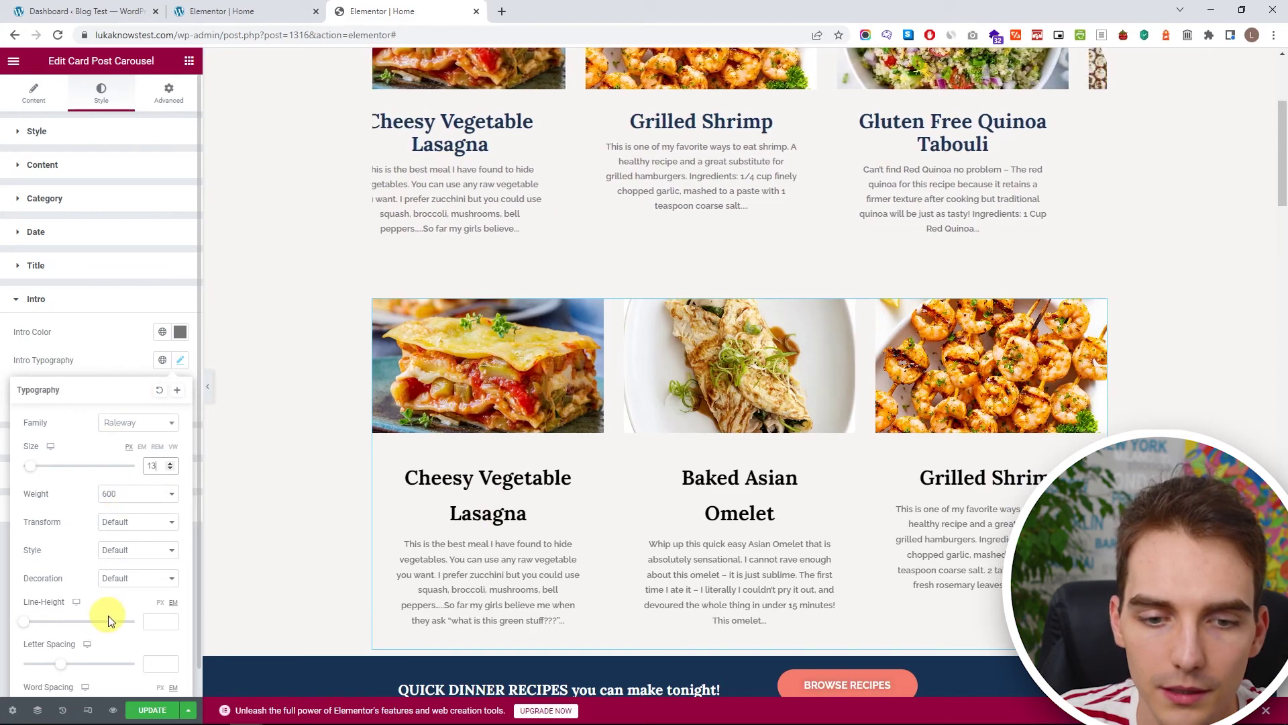
left_click(152, 620)
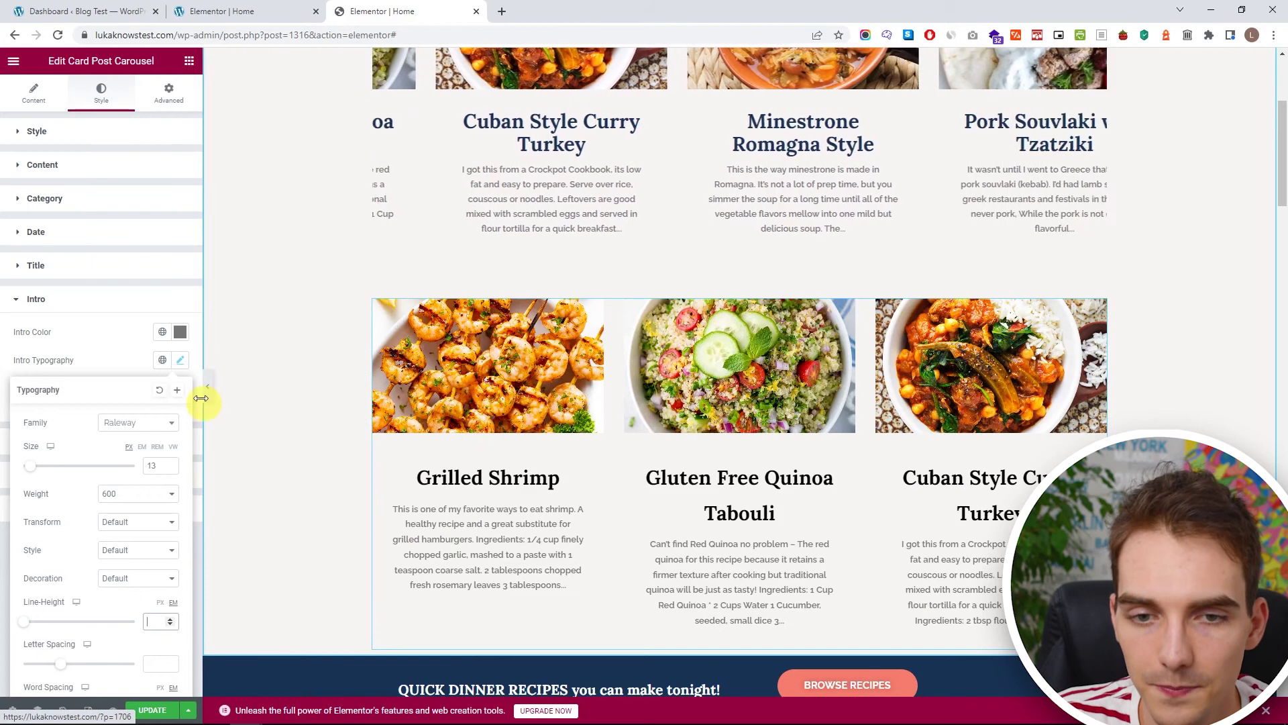
left_click(111, 334)
Apply the dark navy global color to the carousel's titles.
left_click(86, 276)
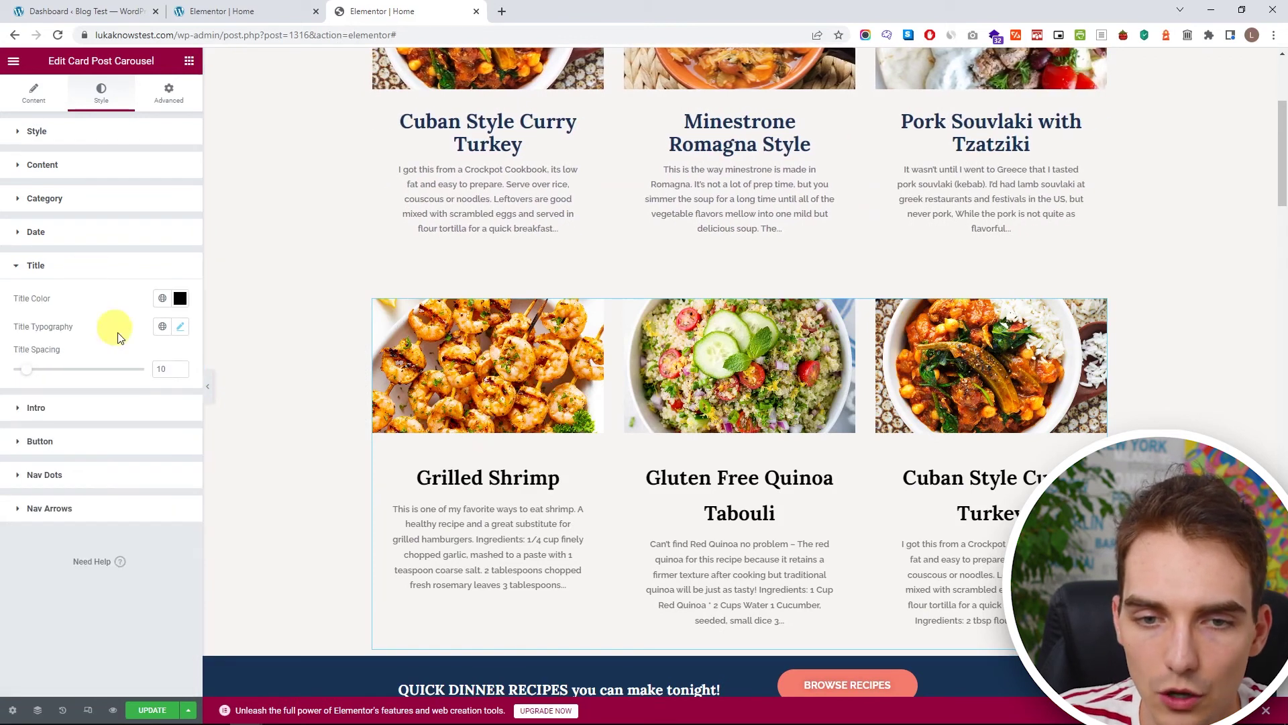
left_click(162, 298)
left_click(92, 476)
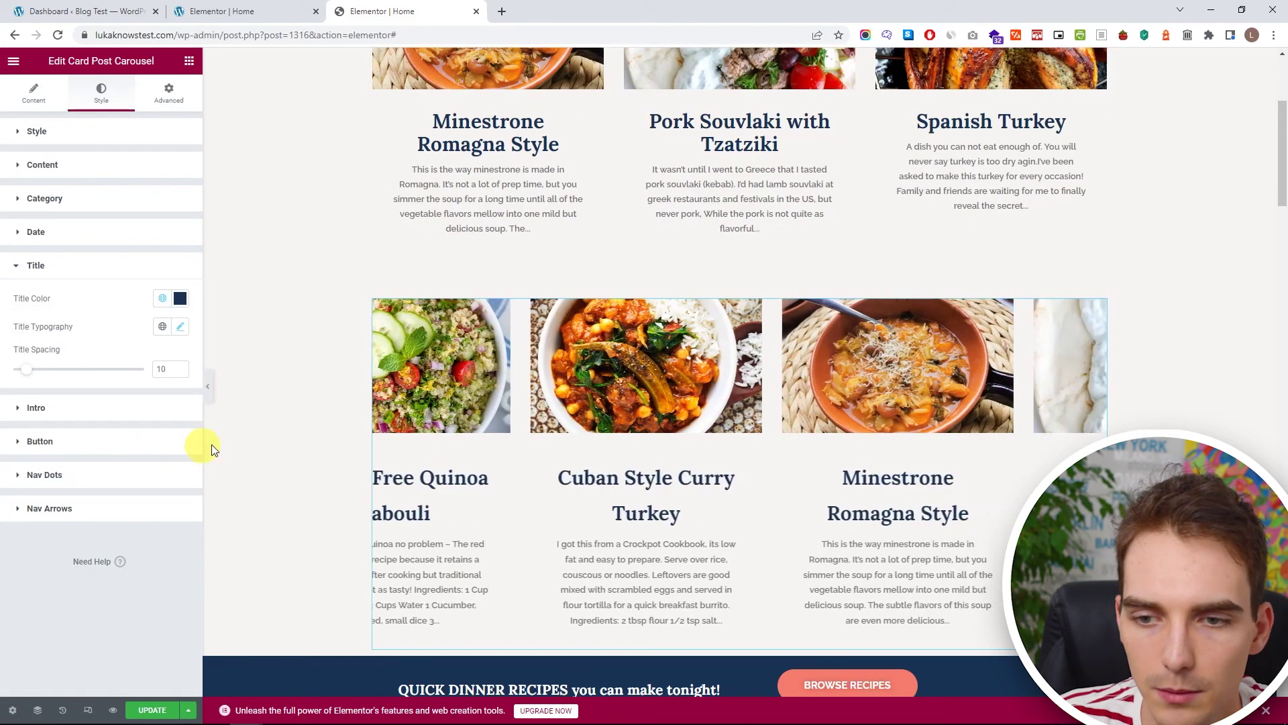
Set the line height of the carousel's title typography to 1.2 em.
scroll(402, 430, "up", 2)
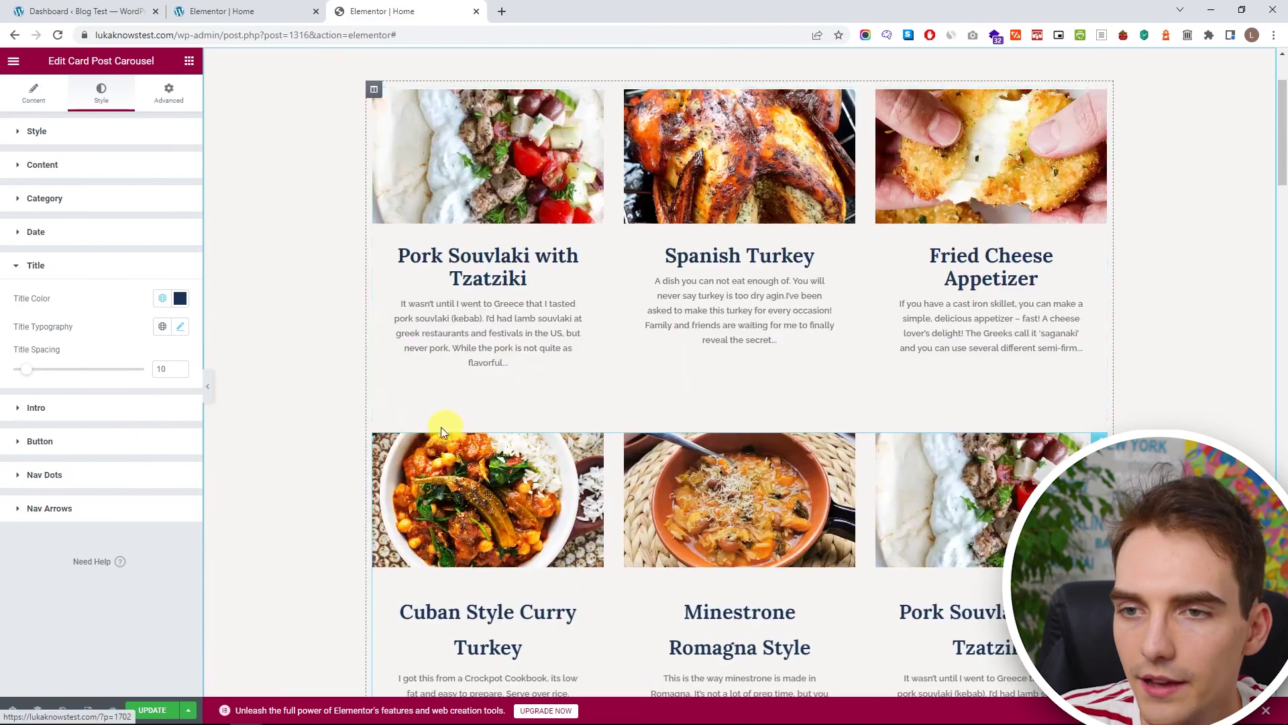
left_click(181, 326)
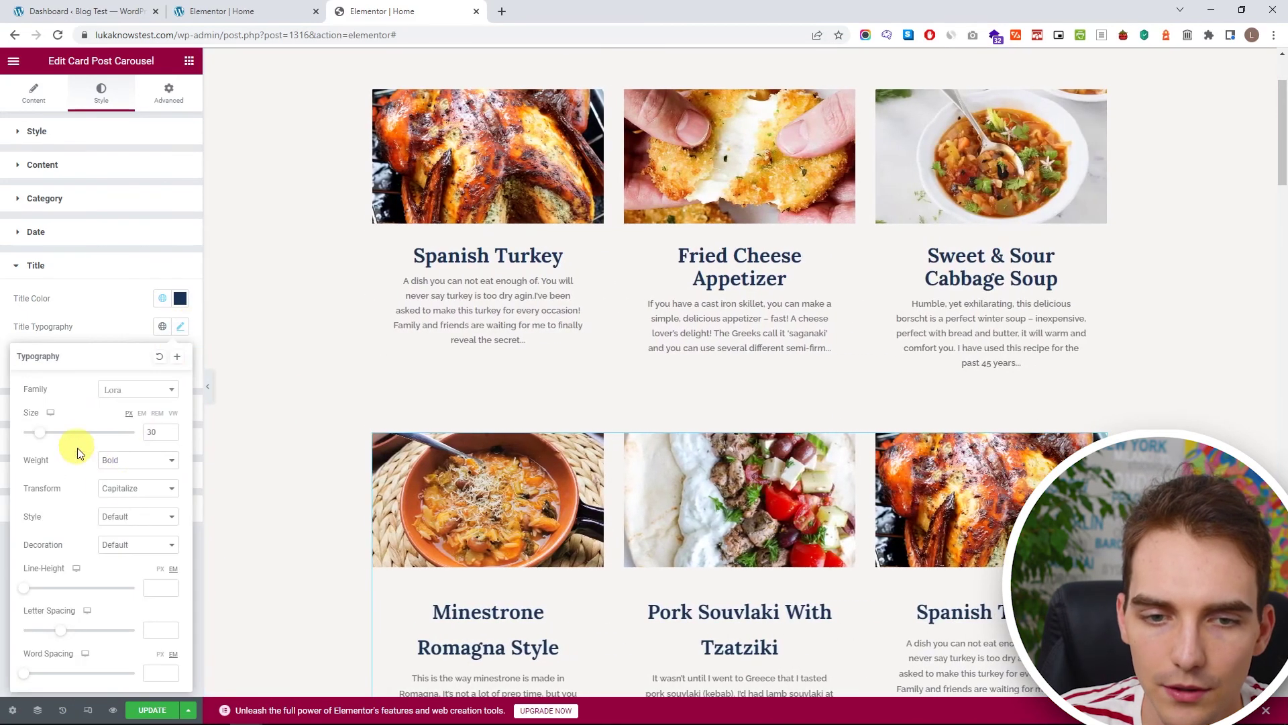
left_click_drag(29, 588, 40, 591)
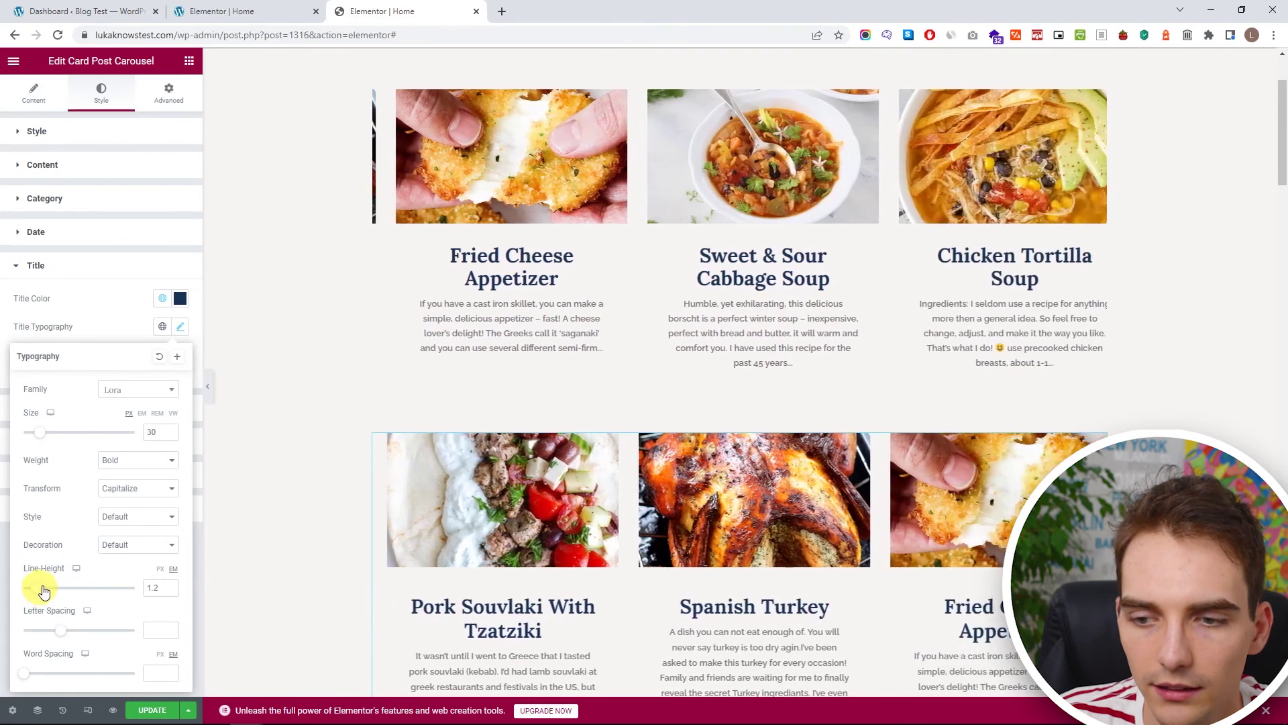
left_click(58, 266)
Set the carousel's title spacing to 0.
left_click(85, 341)
left_click(86, 346)
left_click(40, 266)
left_click(182, 371)
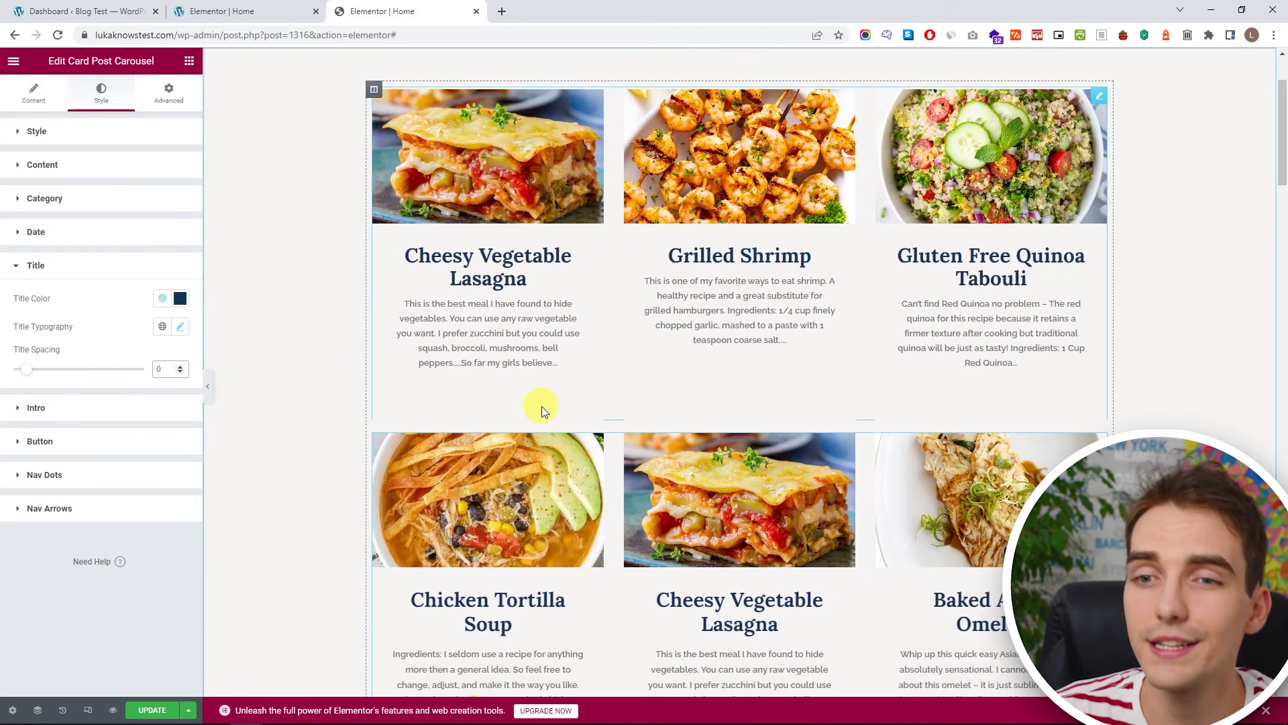
scroll(543, 406, "up", 1)
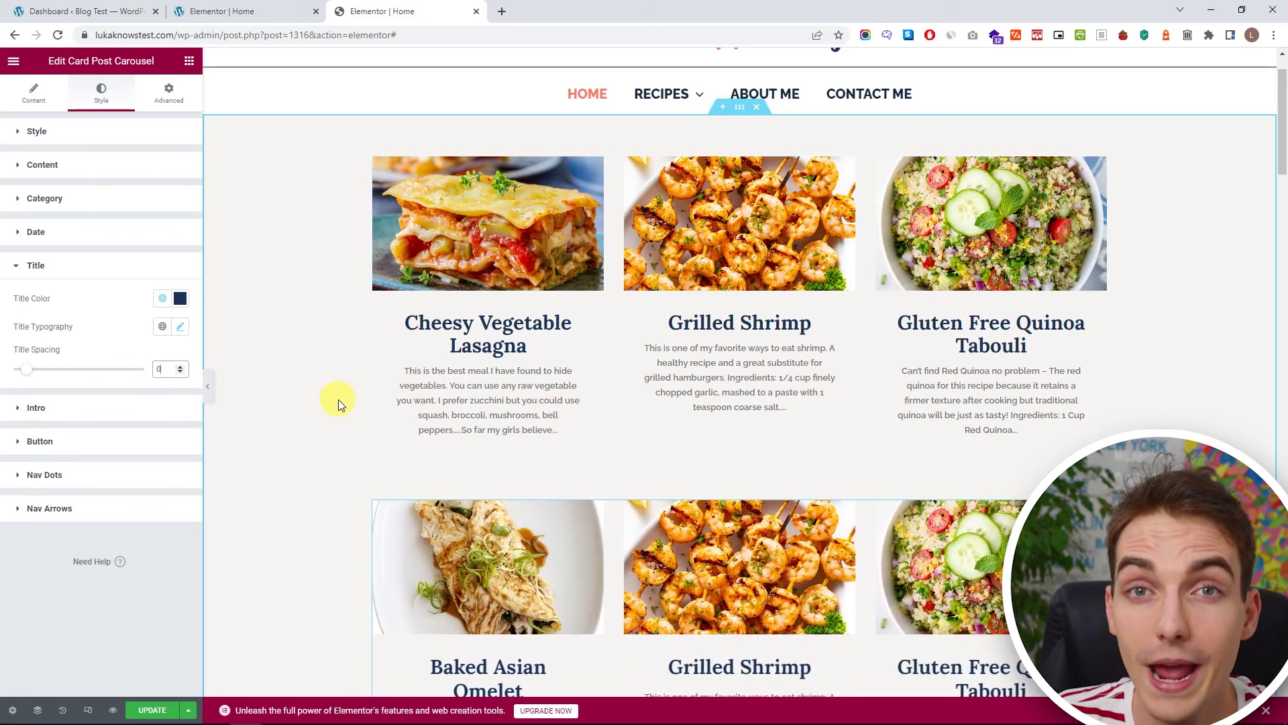
scroll(650, 434, "up", 1)
scroll(549, 382, "down", 3)
scroll(618, 398, "up", 1)
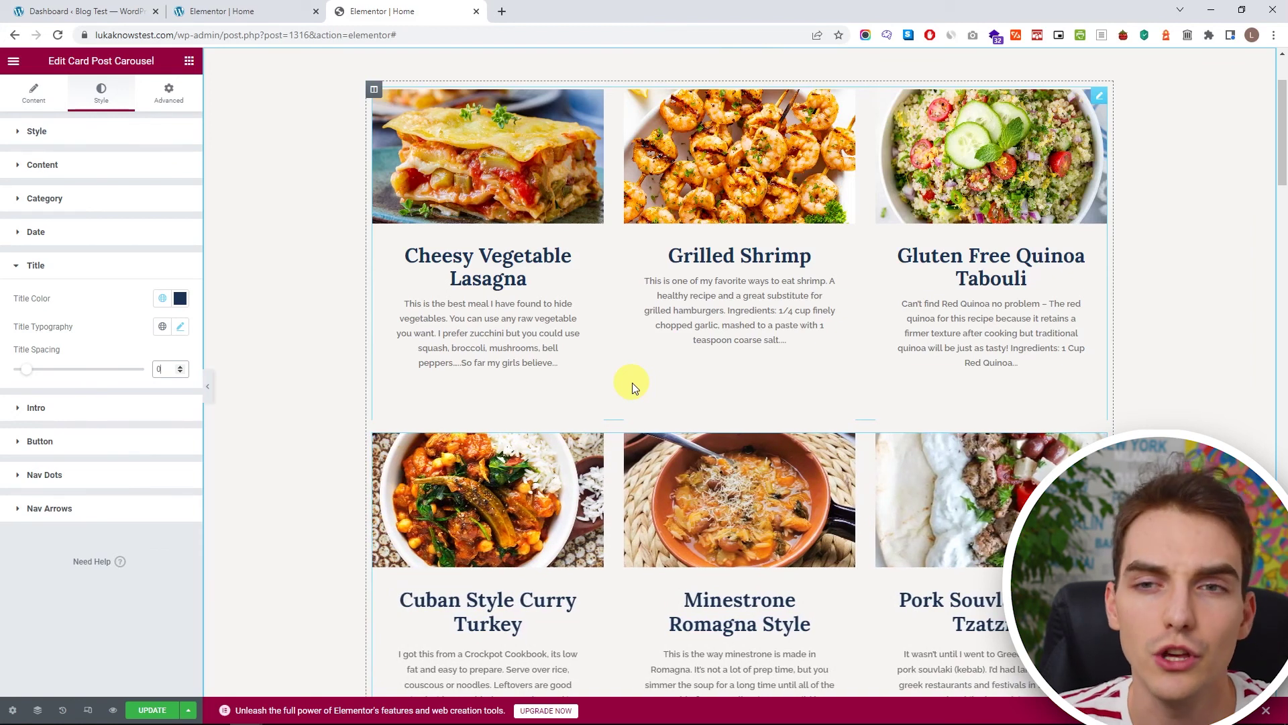
scroll(654, 366, "down", 1)
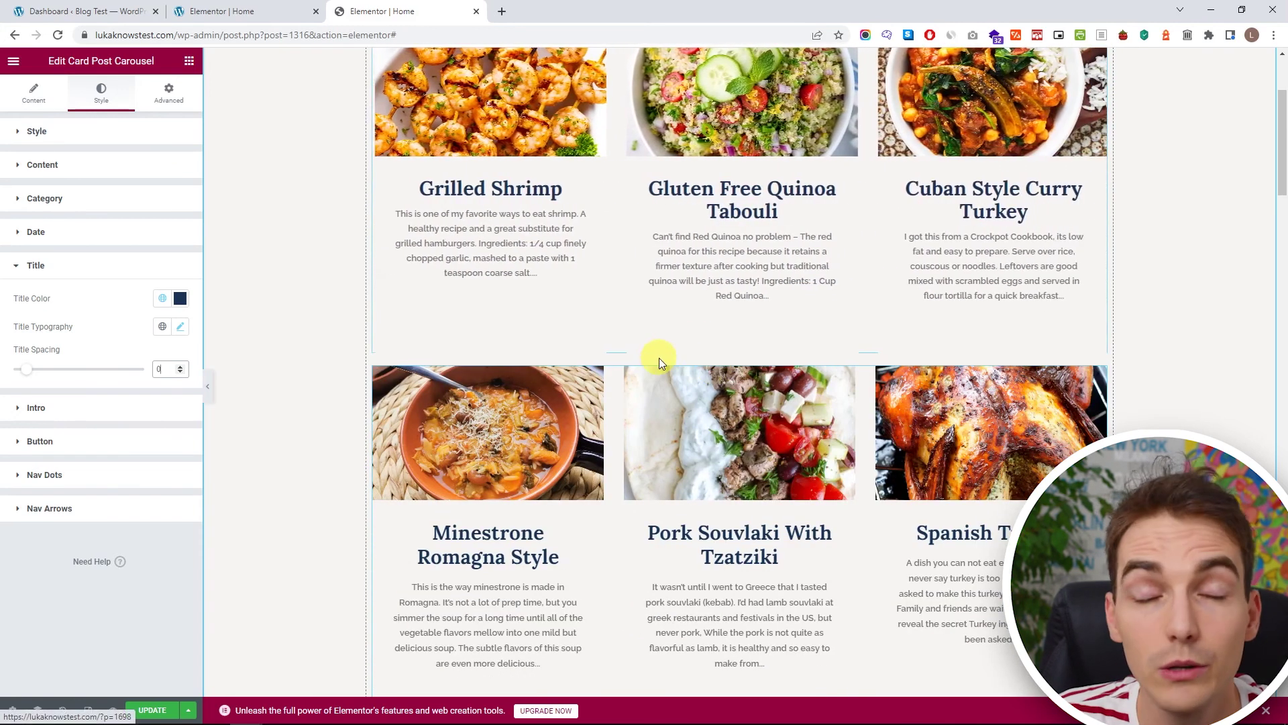
scroll(679, 349, "up", 1)
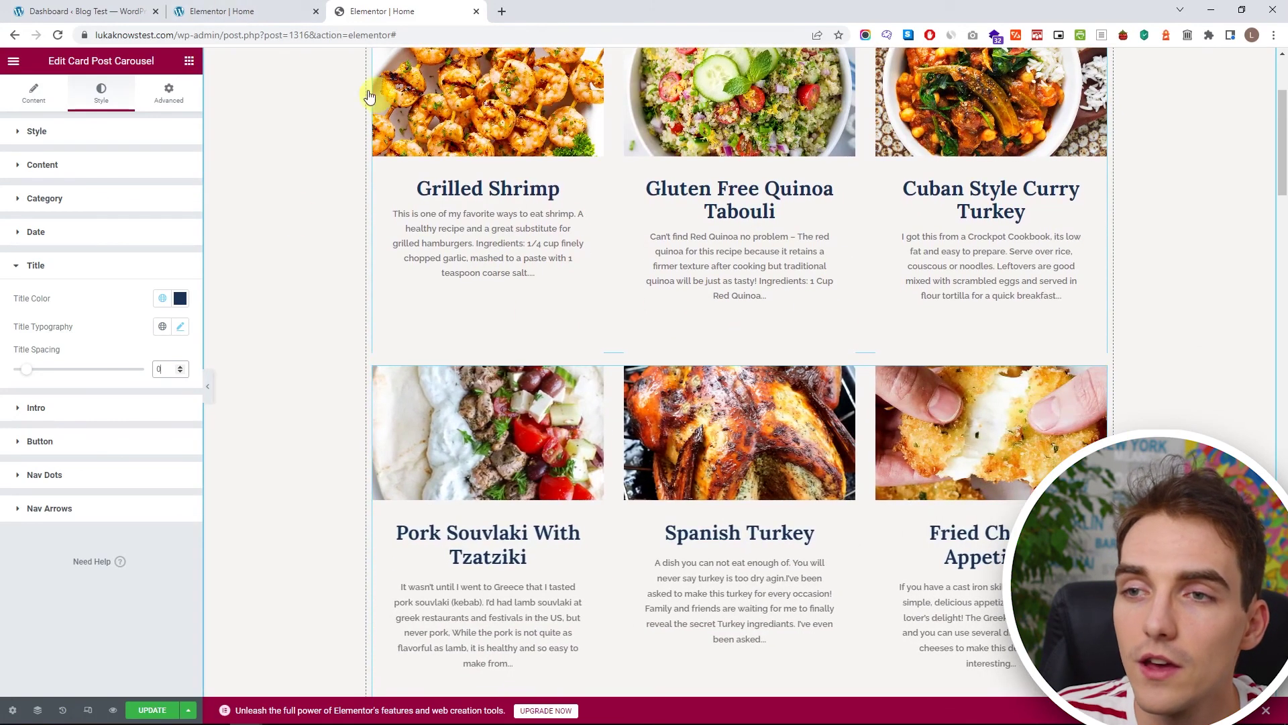
Switch to the other Elementor Home page and review its post list, sidebar posts and My Recipe Ideas grid.
left_click(221, 12)
scroll(490, 431, "up", 10)
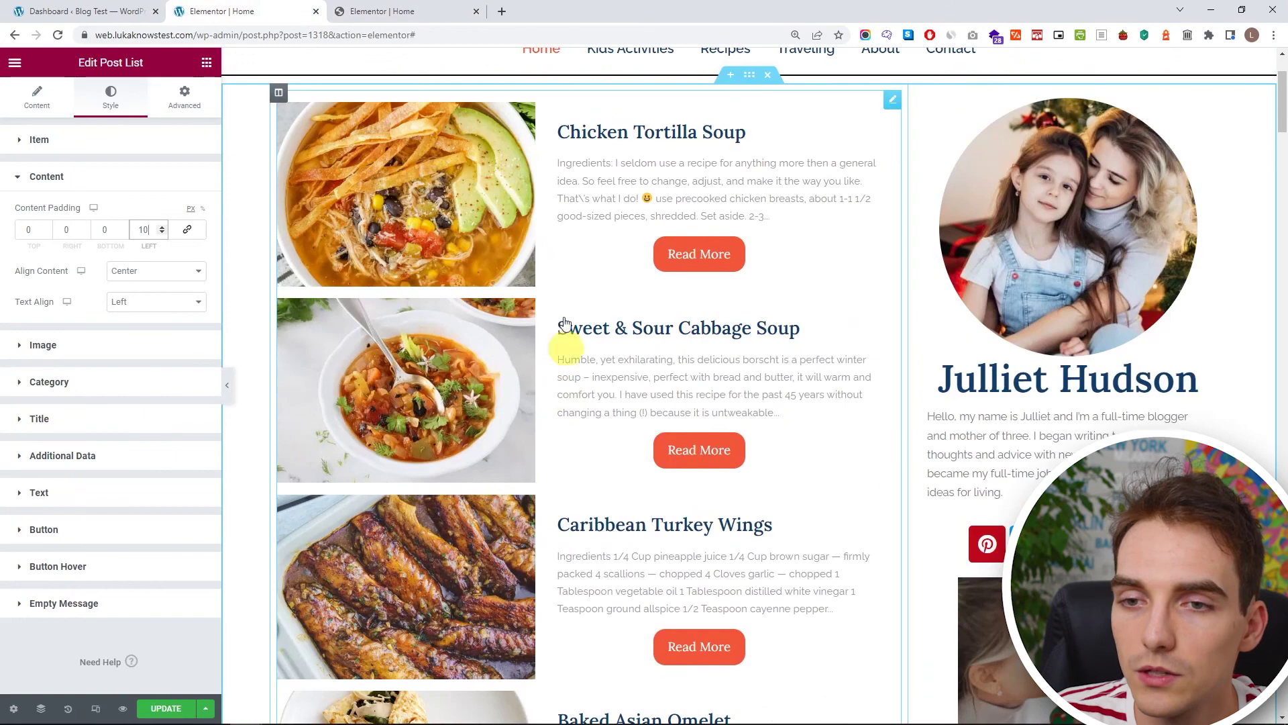
scroll(479, 376, "down", 8)
scroll(478, 296, "down", 20)
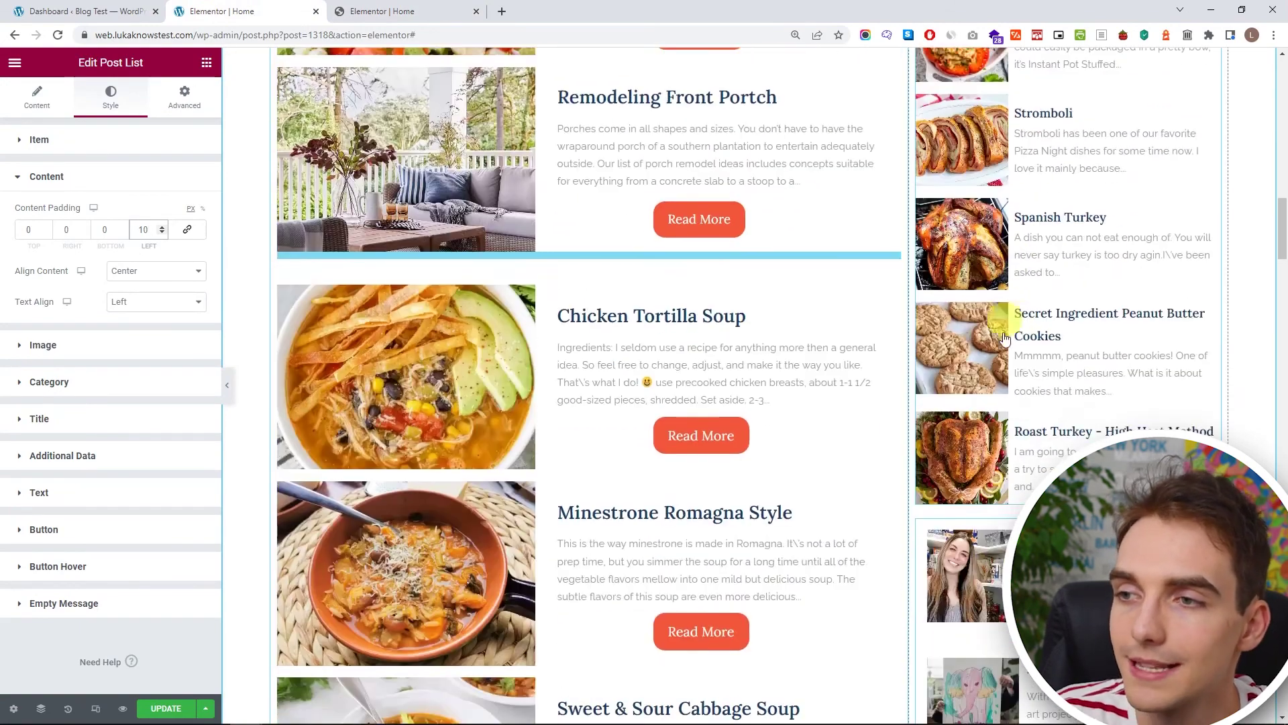
scroll(624, 435, "down", 6)
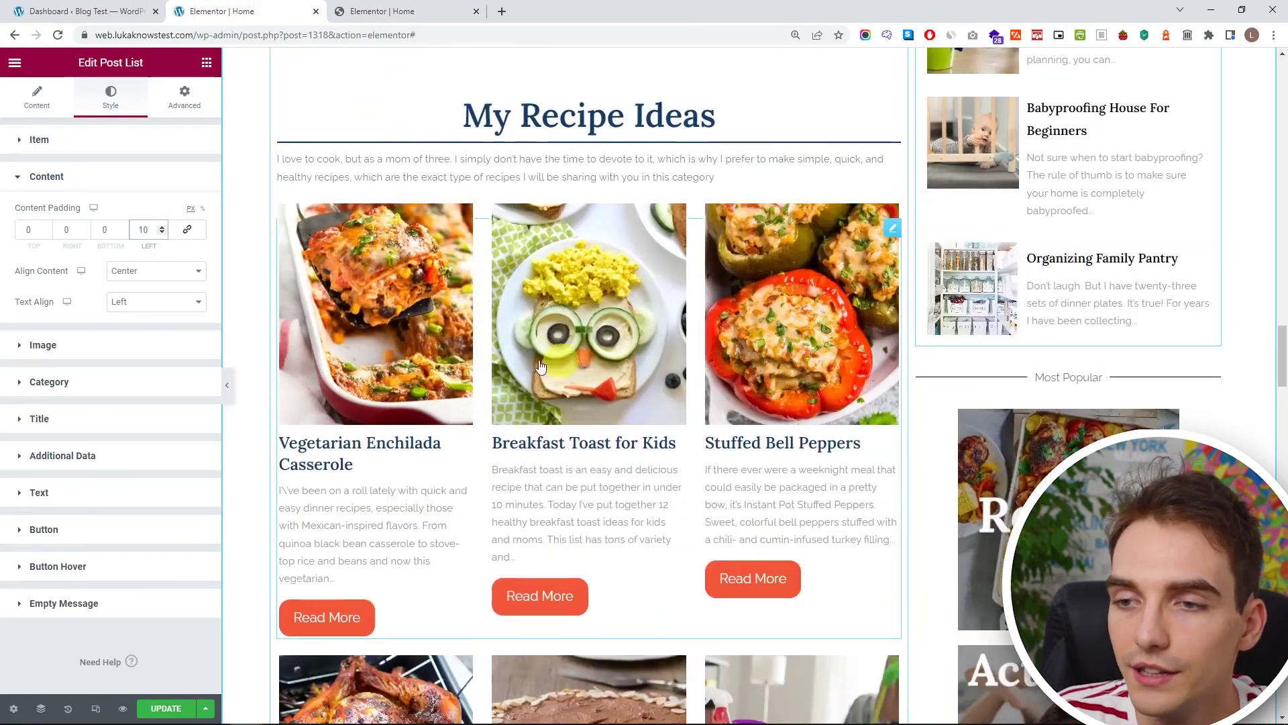